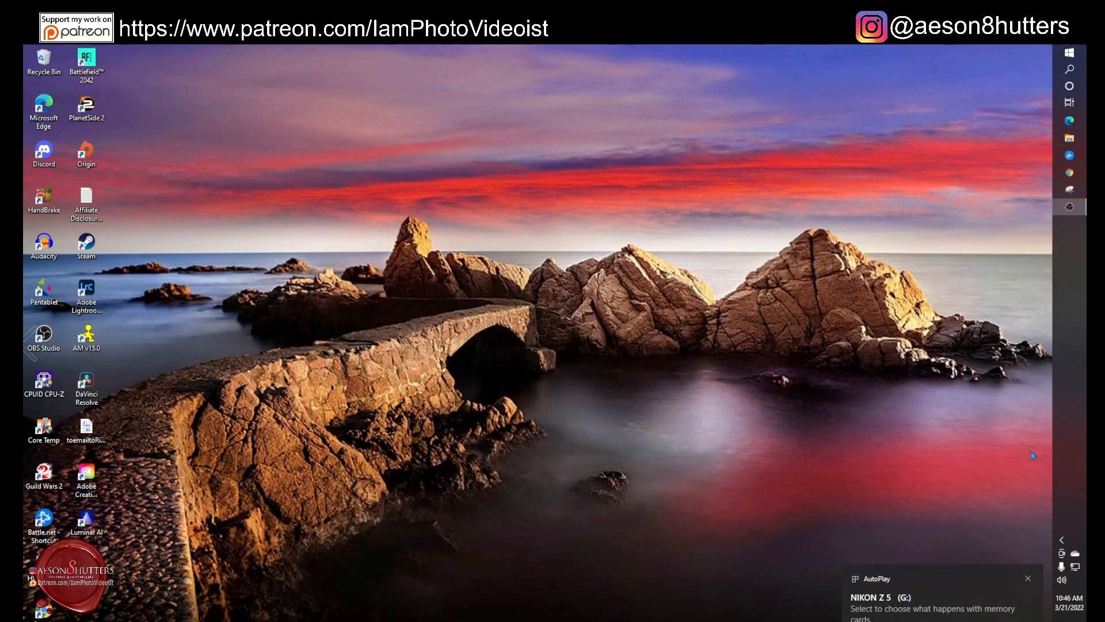
# - Open File Explorer and go to the DCIM\100NCZ_5 folder on the NIKON Z 5 (G:) memory card
pyautogui.click(1075, 140)
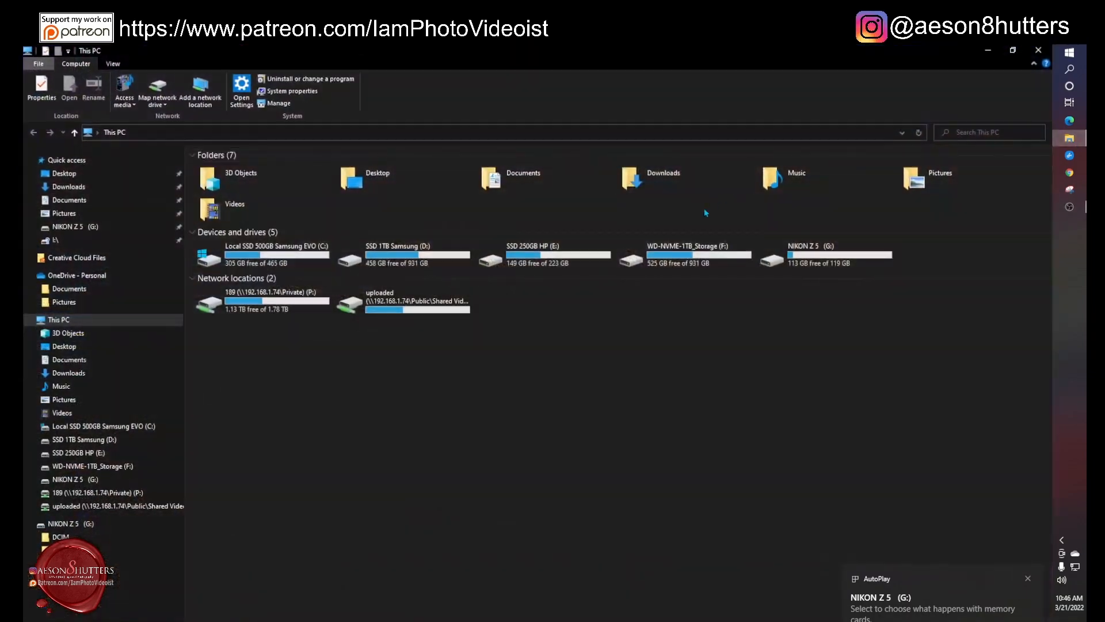
pyautogui.doubleClick(789, 257)
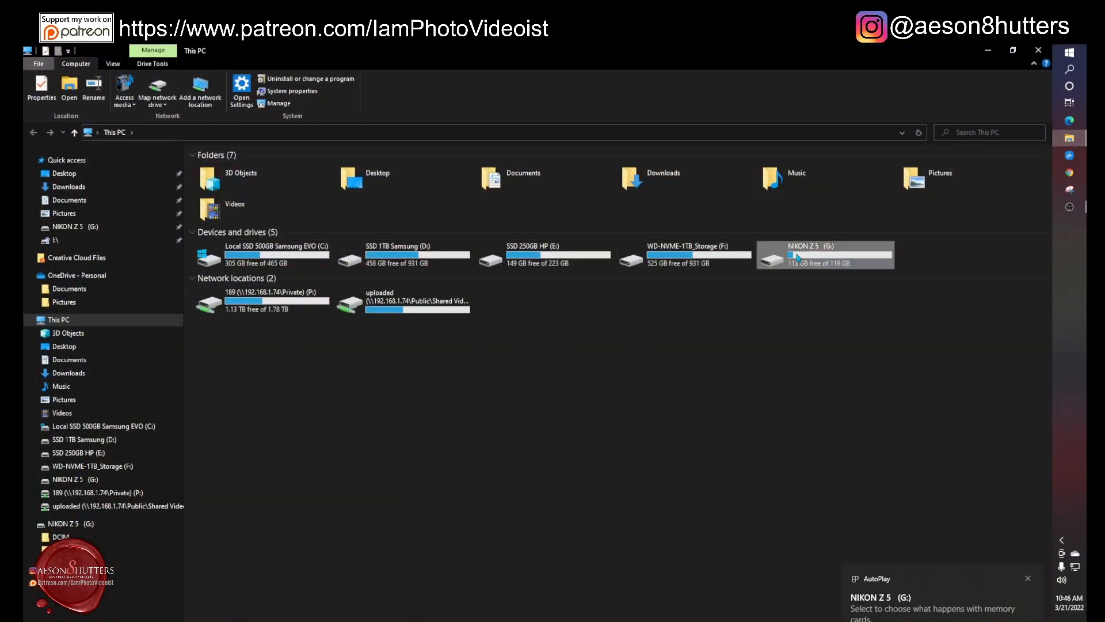
pyautogui.doubleClick(218, 153)
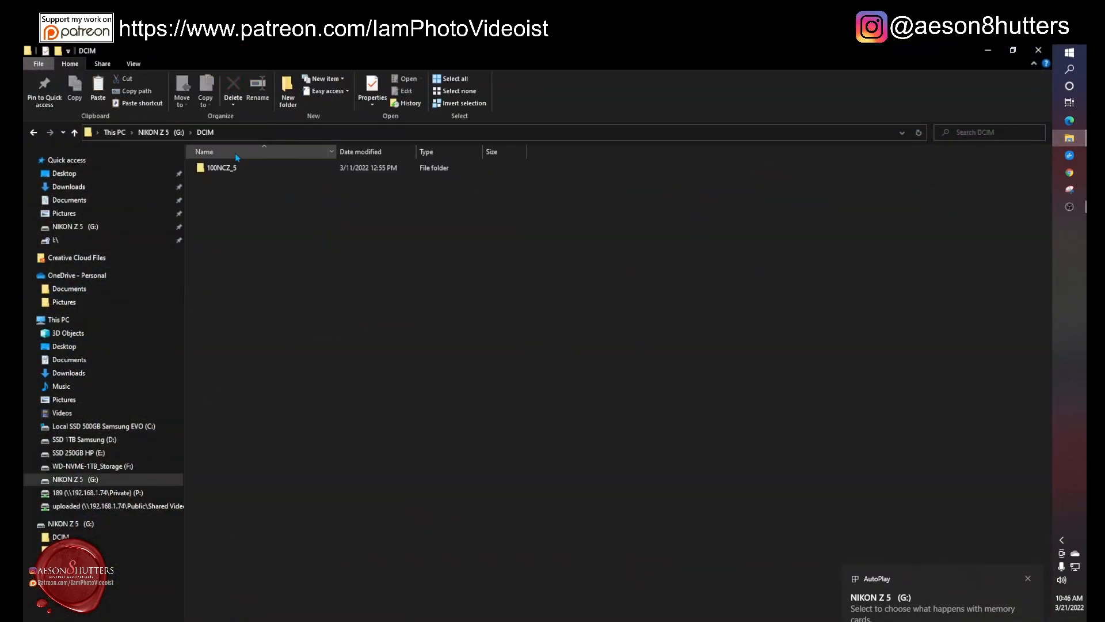
pyautogui.doubleClick(237, 168)
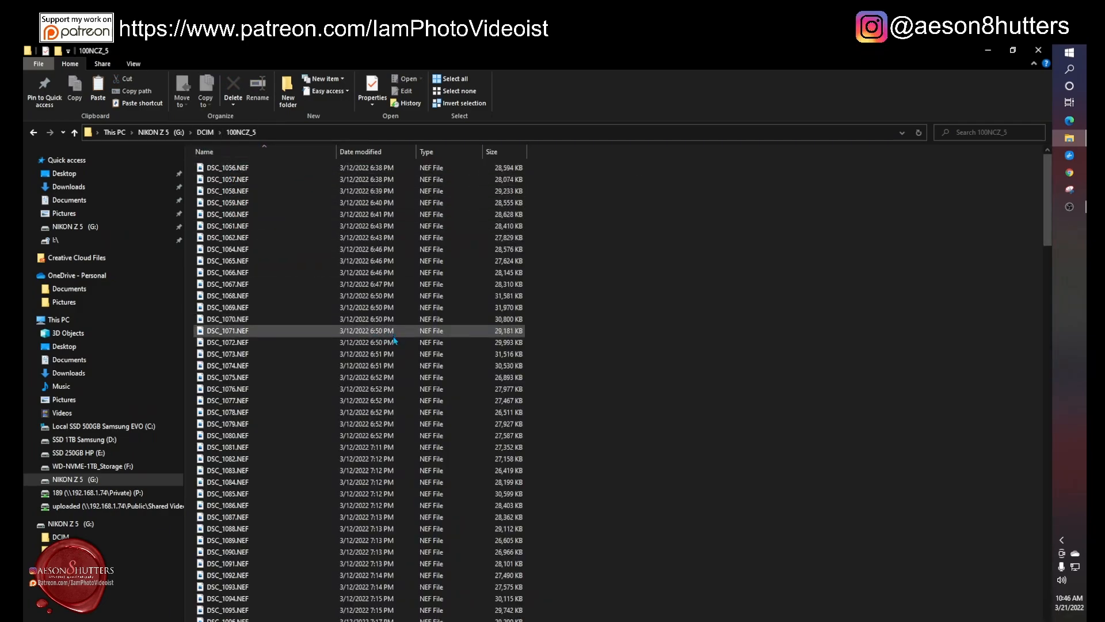
pyautogui.scroll(-15, 392, 339)
pyautogui.scroll(15, 392, 346)
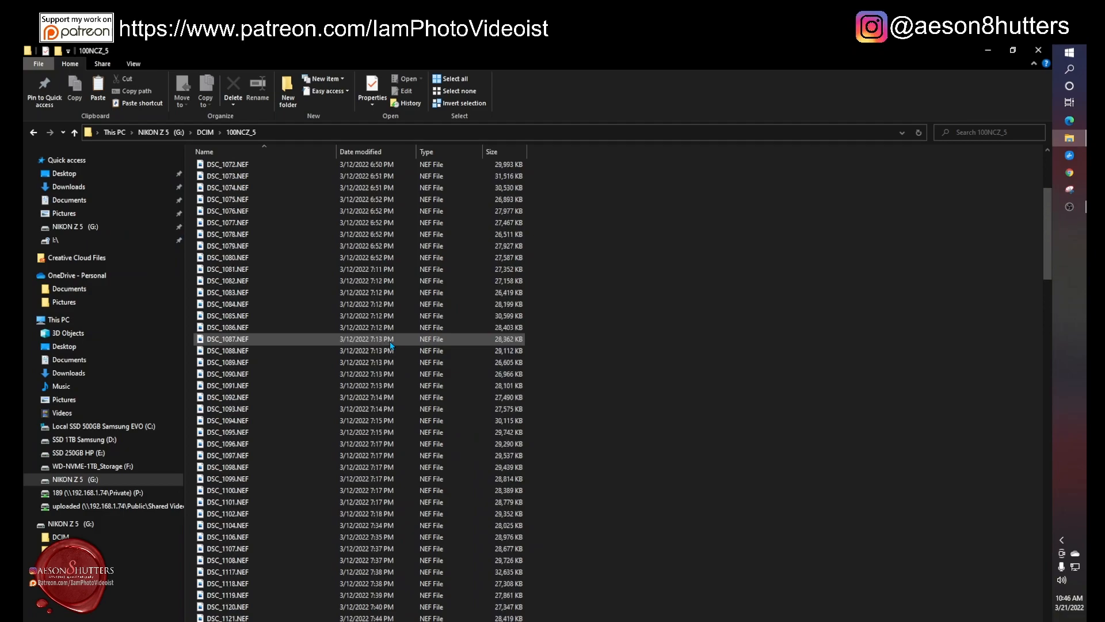
# - Copy the raw photos DSC_1056.NEF through DSC_1071.NEF from the memory card folder
pyautogui.click(248, 168)
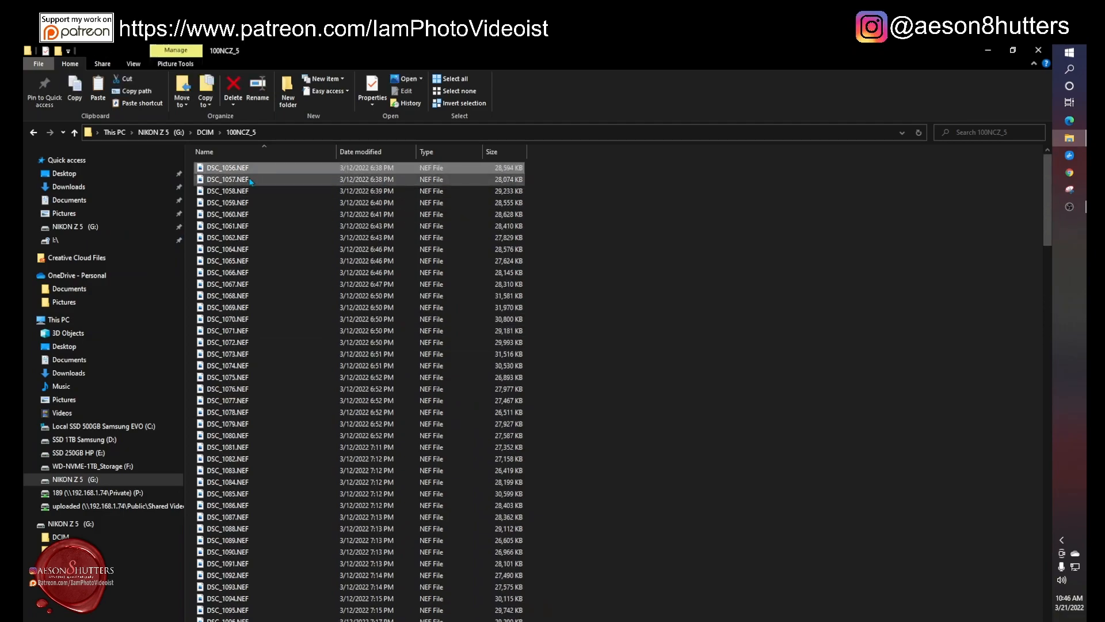
pyautogui.keyDown('shift'); pyautogui.click(246, 332); pyautogui.keyUp('shift')
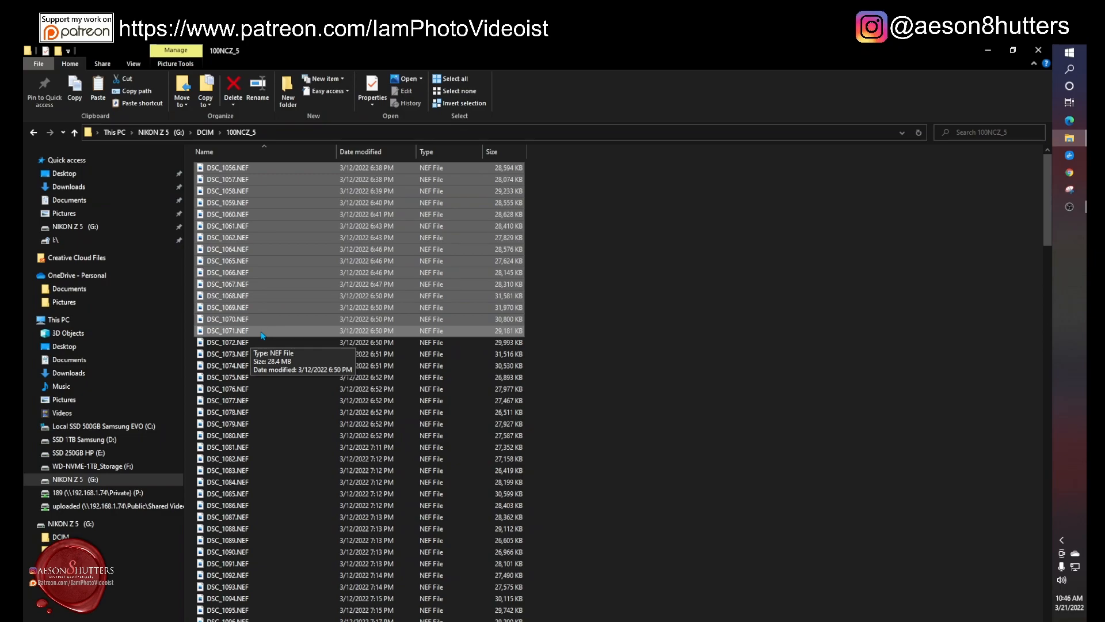
pyautogui.rightClick(261, 333)
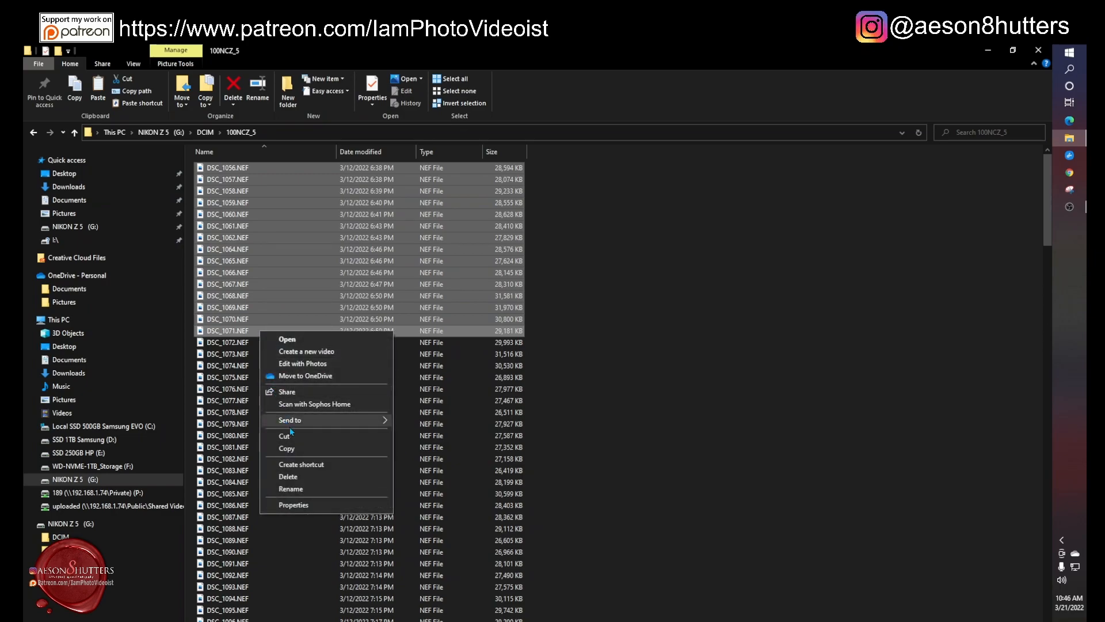
pyautogui.click(303, 450)
pyautogui.click(638, 417)
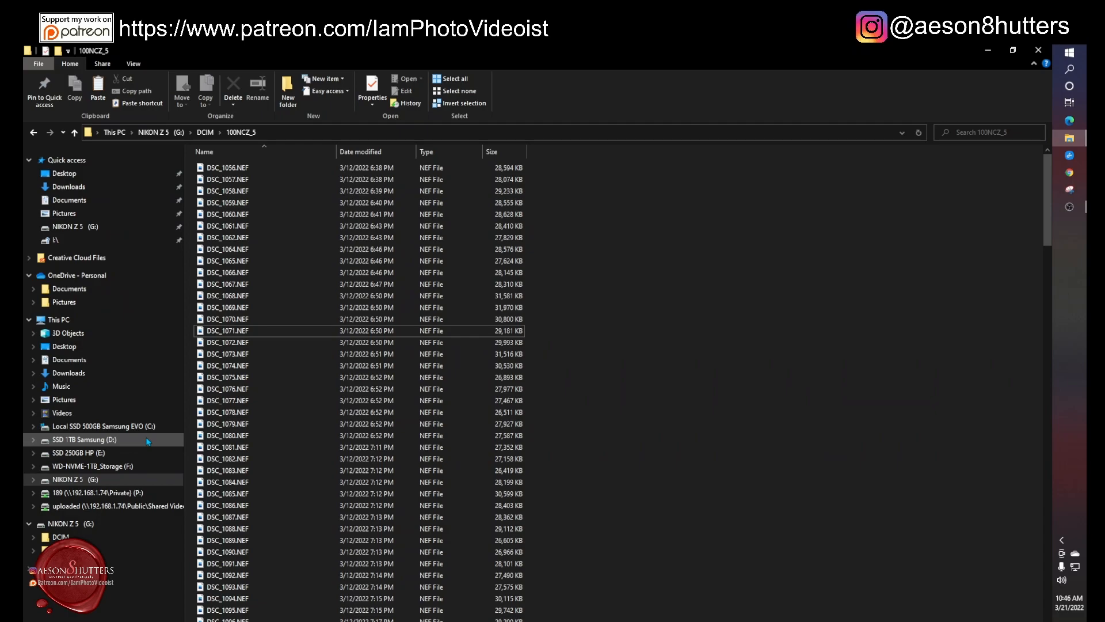
# - Create a new folder named Cars2022 on the SSD 1TB Samsung (D:) drive
pyautogui.click(103, 442)
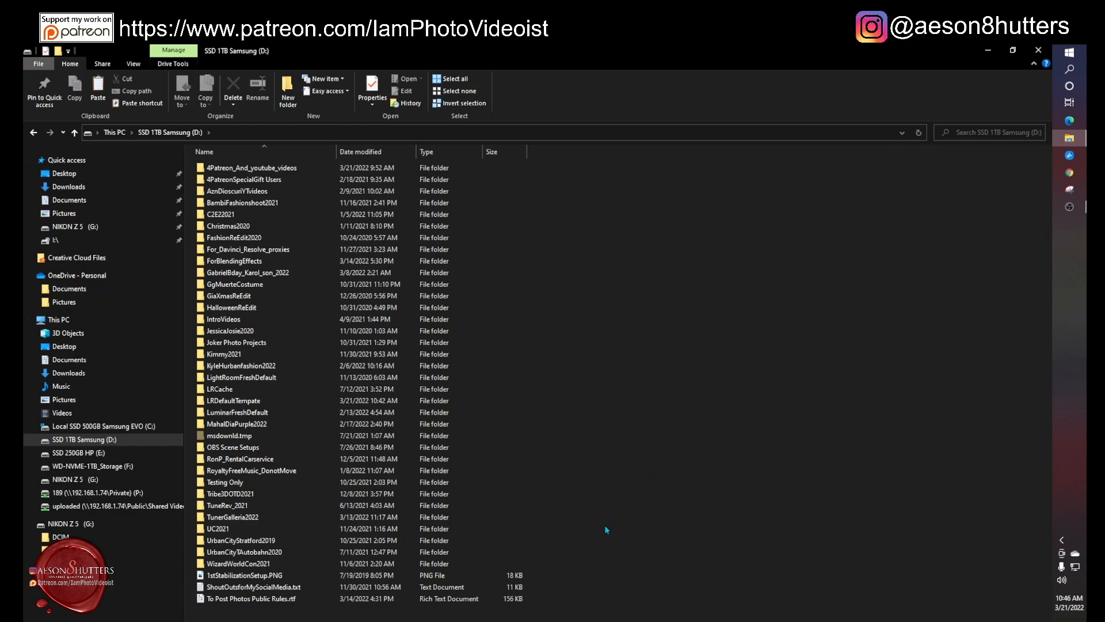
pyautogui.rightClick(562, 450)
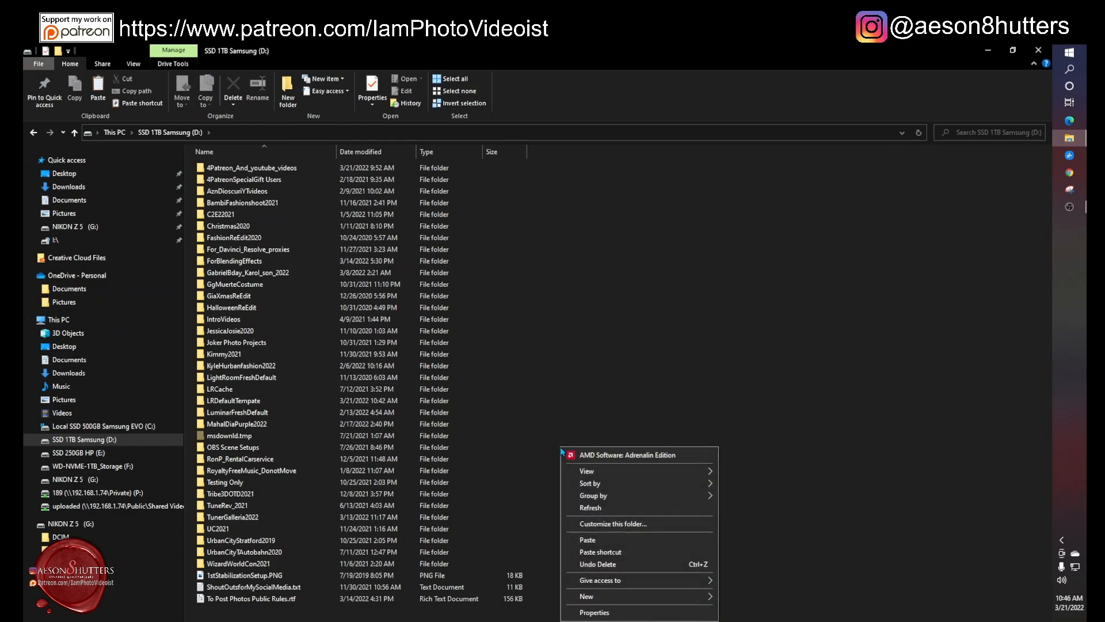
pyautogui.moveTo(585, 597)
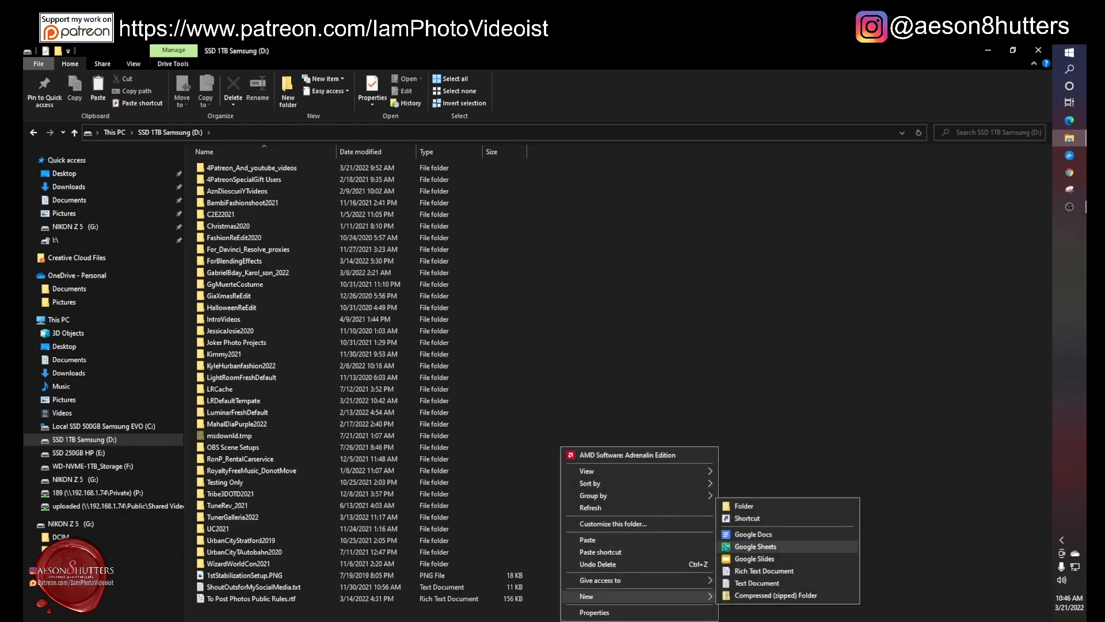
pyautogui.click(744, 508)
pyautogui.write('Cars2022')
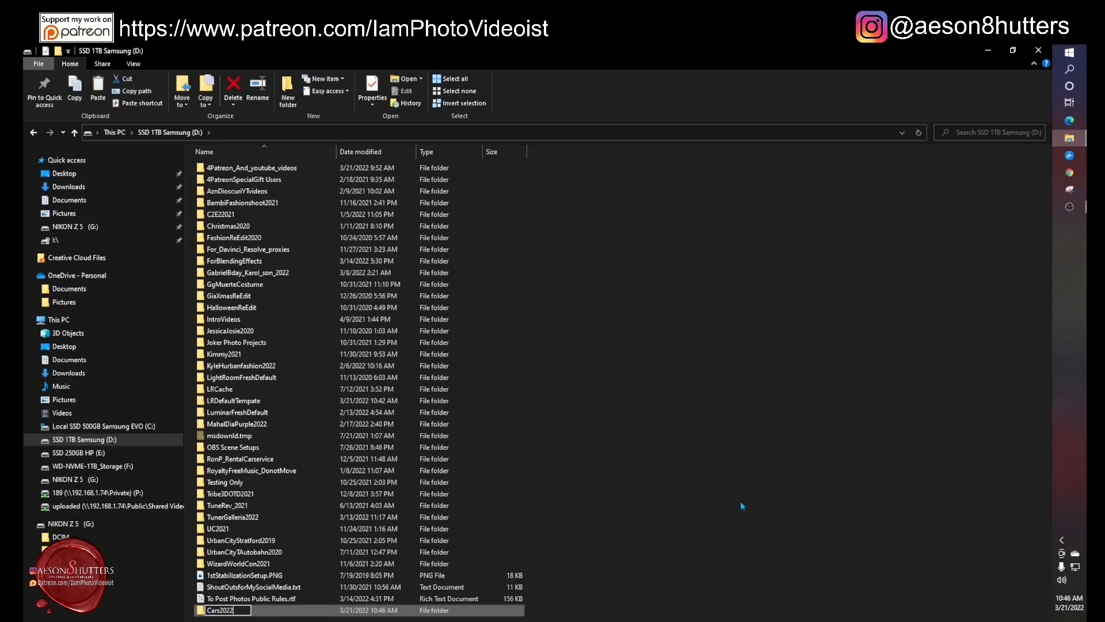
pyautogui.press('Return')
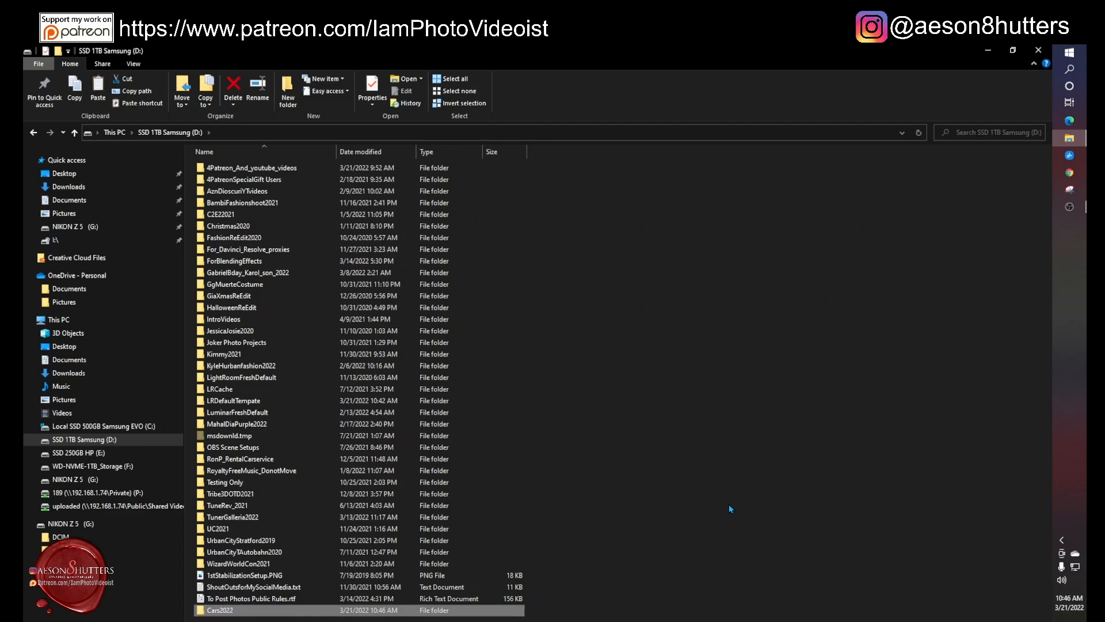
# - Create a subfolder named LR inside the Cars2022 folder
pyautogui.doubleClick(236, 611)
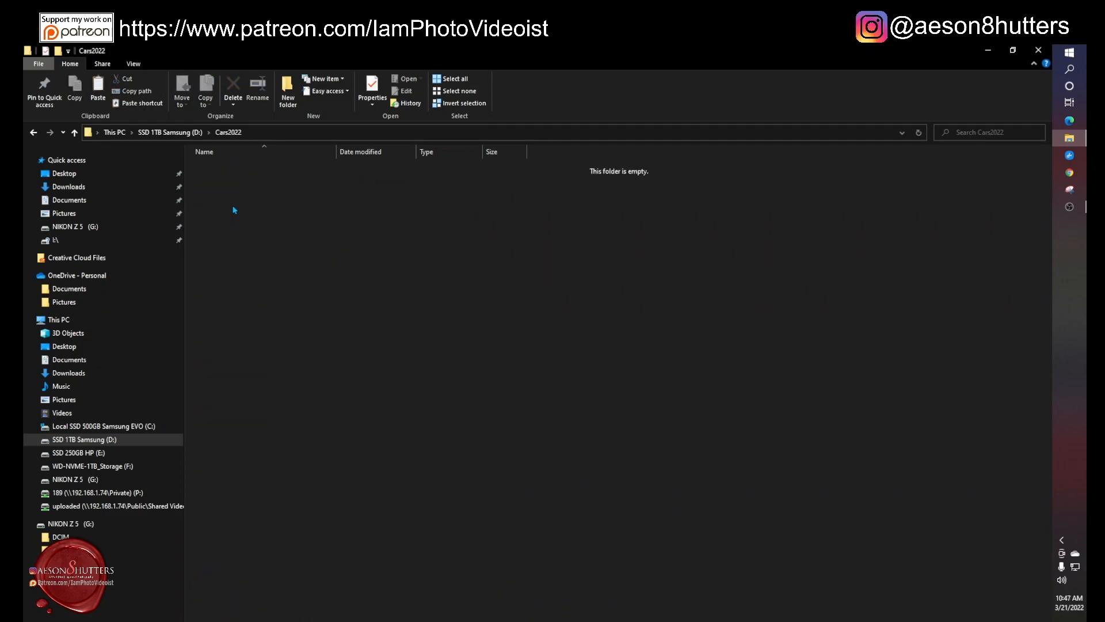
pyautogui.rightClick(234, 200)
pyautogui.moveTo(263, 349)
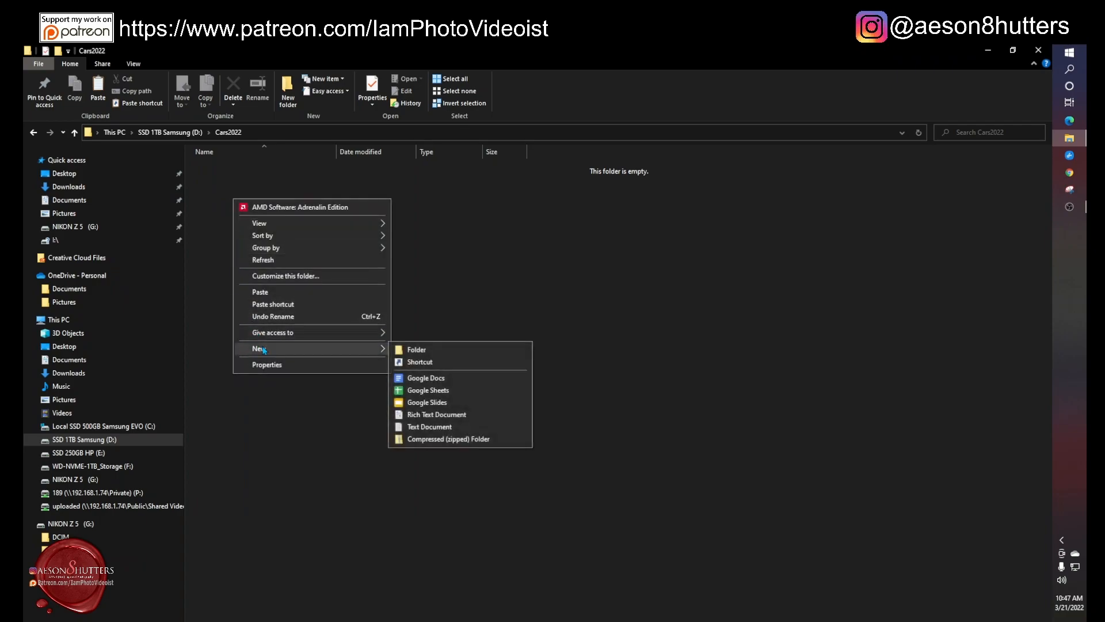
pyautogui.click(415, 349)
pyautogui.write('LR')
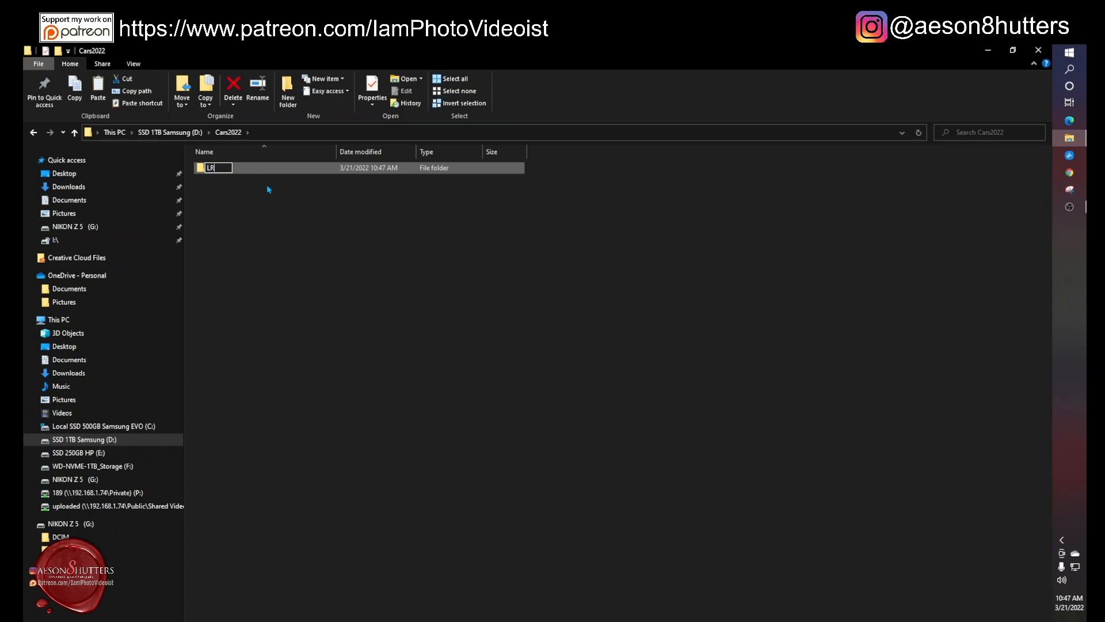
pyautogui.press('Return')
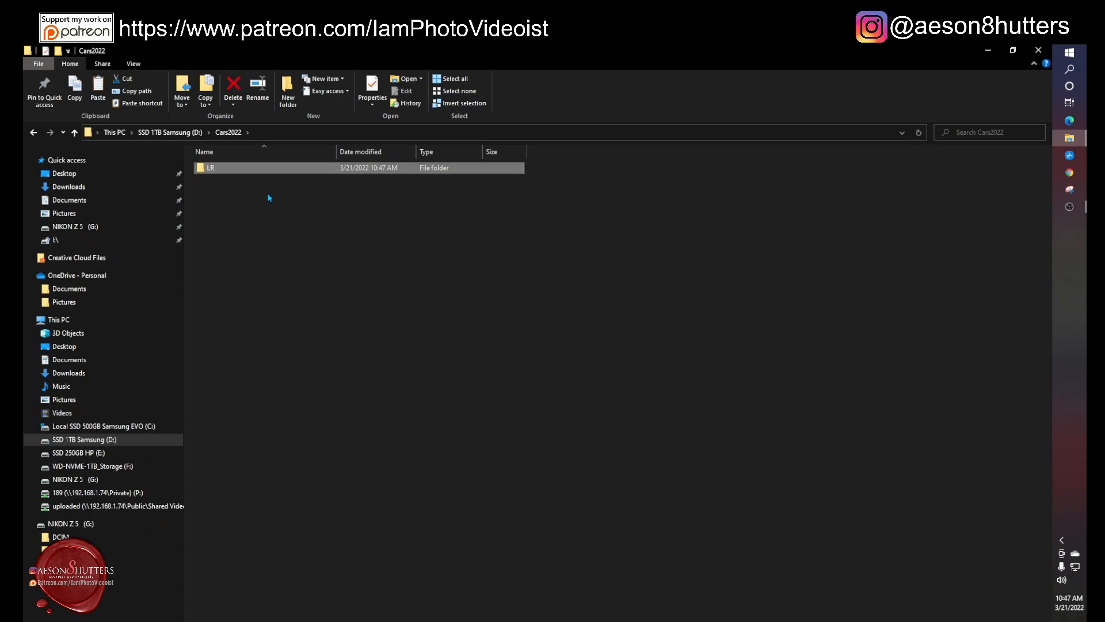
# - Add a second subfolder named RAW to the Cars2022 folder
pyautogui.rightClick(216, 189)
pyautogui.moveTo(265, 341)
pyautogui.click(406, 342)
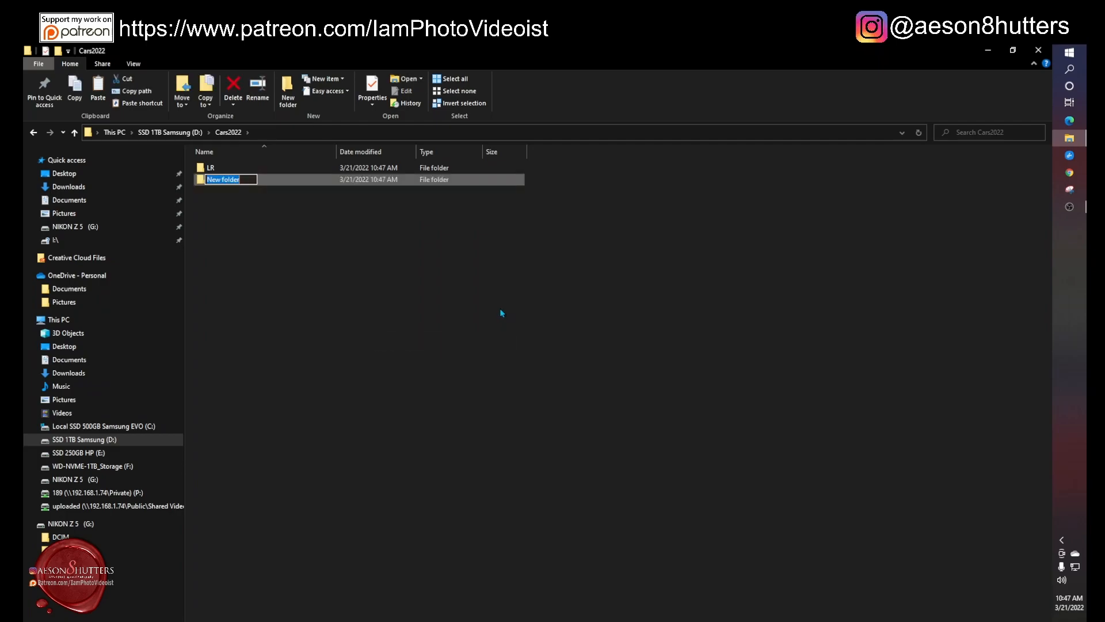
pyautogui.write('RAW')
pyautogui.press('Return')
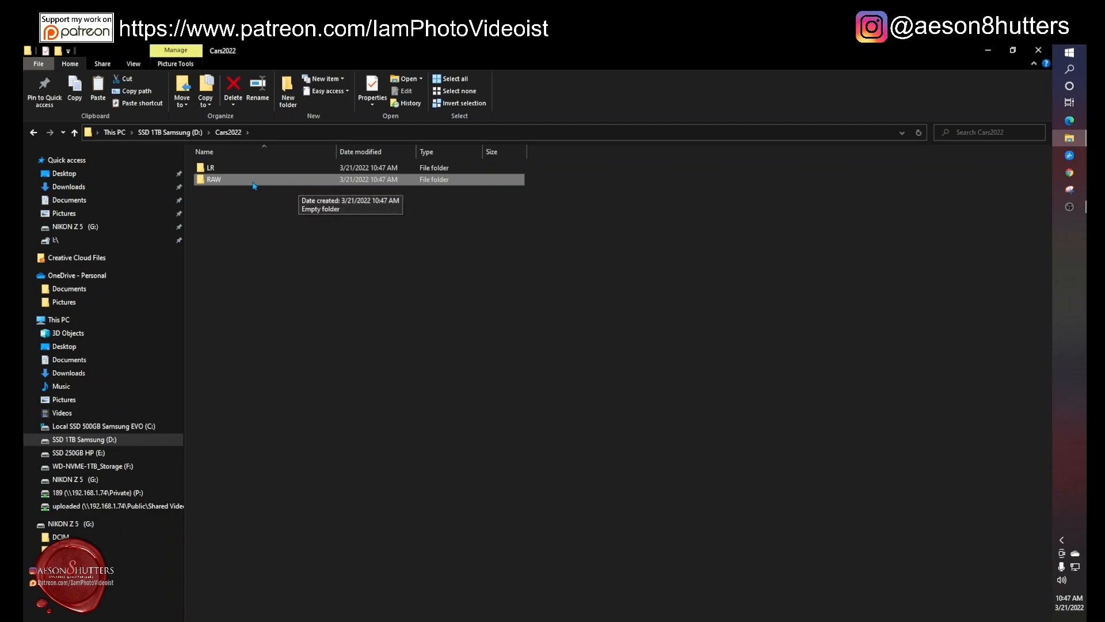
# - Add a third subfolder named Post to the Cars2022 folder
pyautogui.rightClick(262, 212)
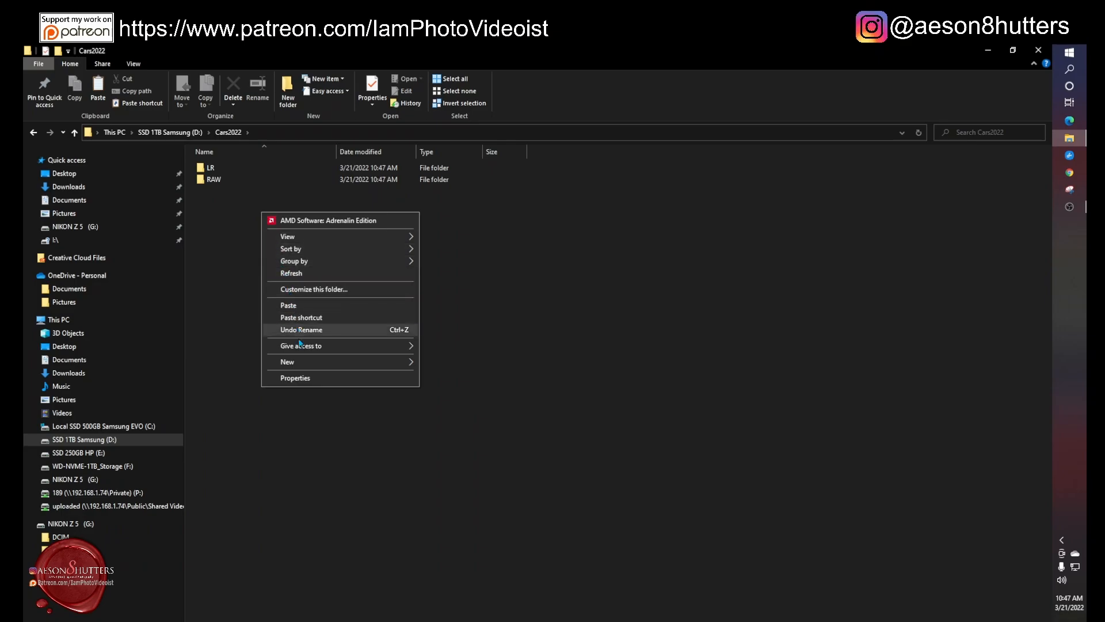
pyautogui.moveTo(389, 362)
pyautogui.click(437, 364)
pyautogui.write('Post')
pyautogui.press('Return')
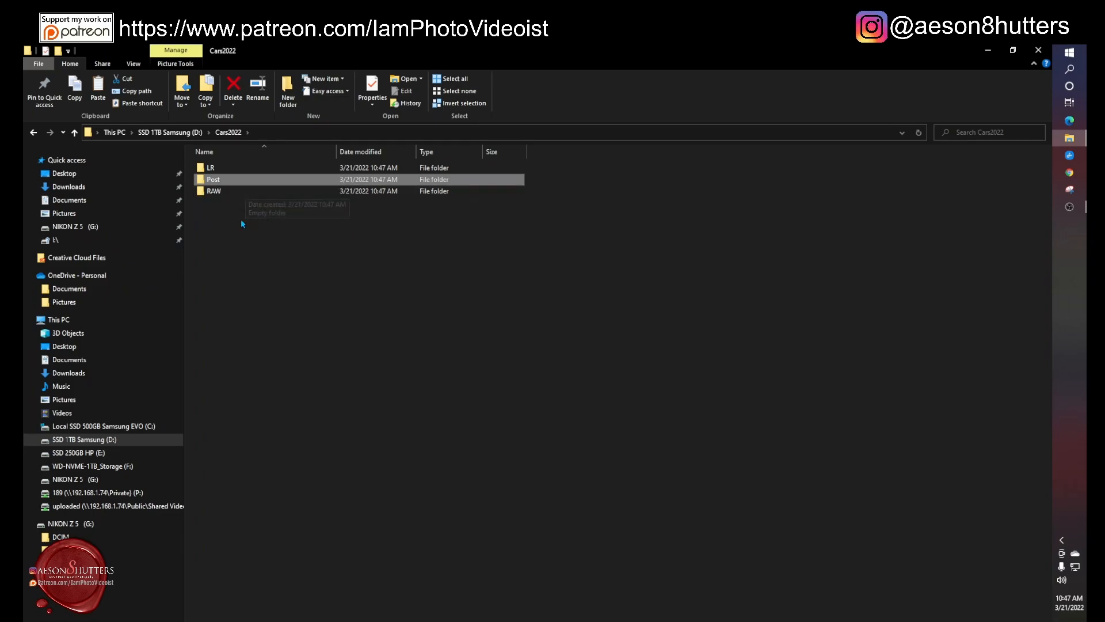
# - Paste the copied NEF photos into the RAW subfolder of Cars2022 and close File Explorer
pyautogui.click(226, 195)
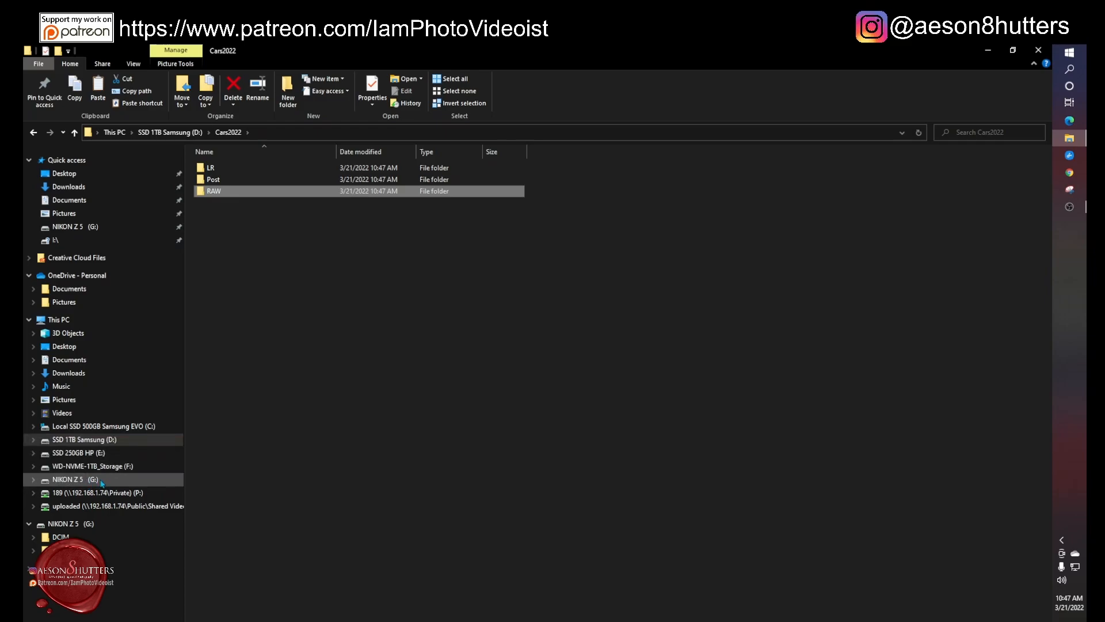
pyautogui.doubleClick(236, 191)
pyautogui.rightClick(237, 203)
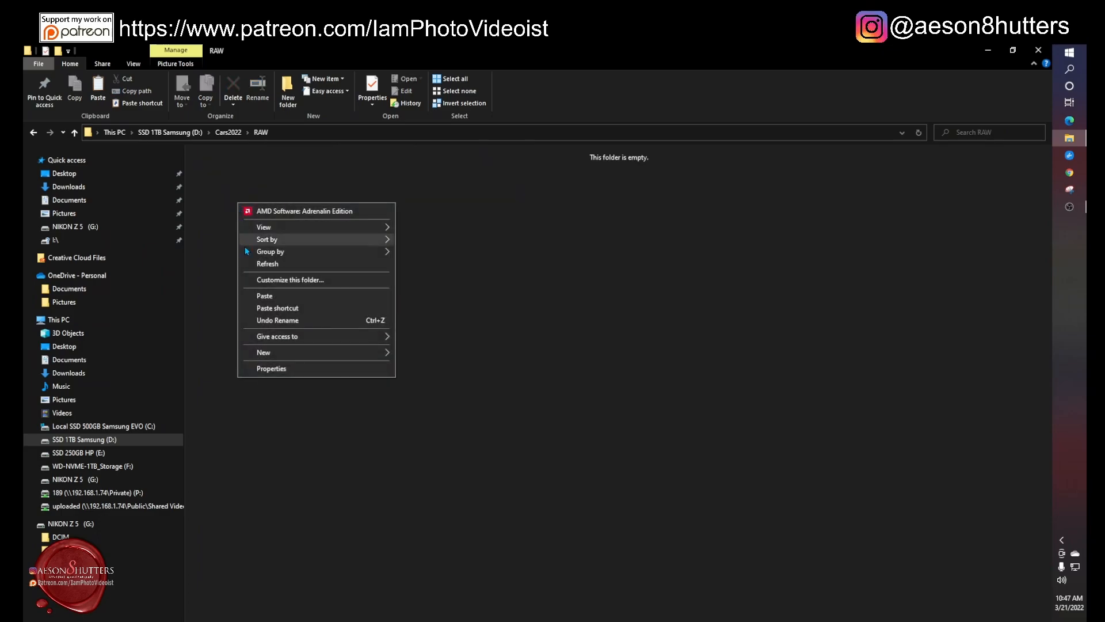
pyautogui.click(321, 297)
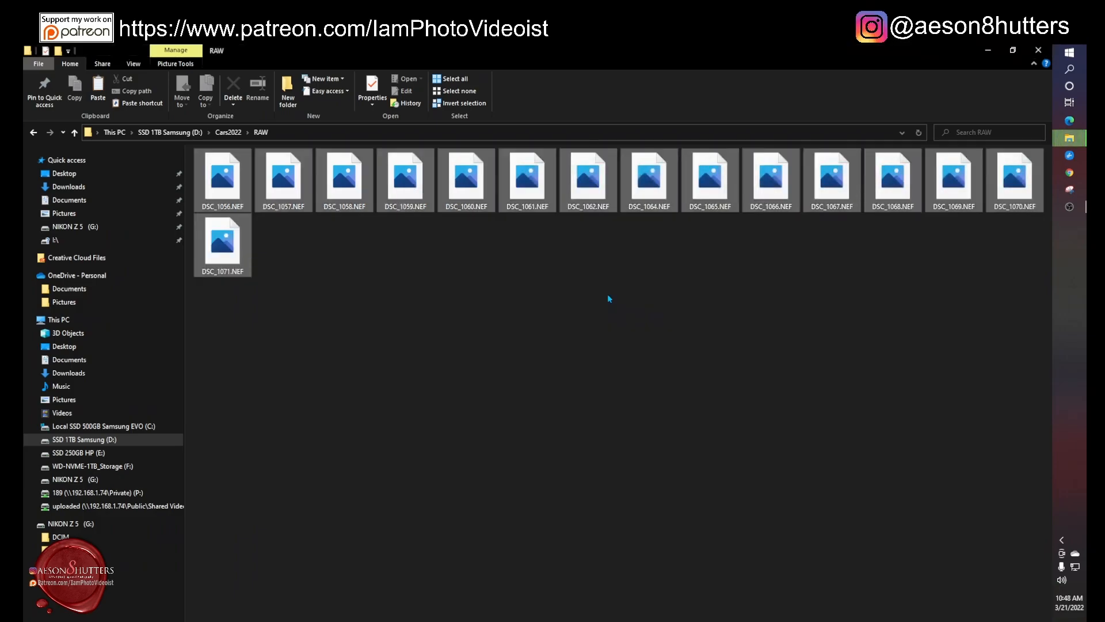
pyautogui.click(484, 294)
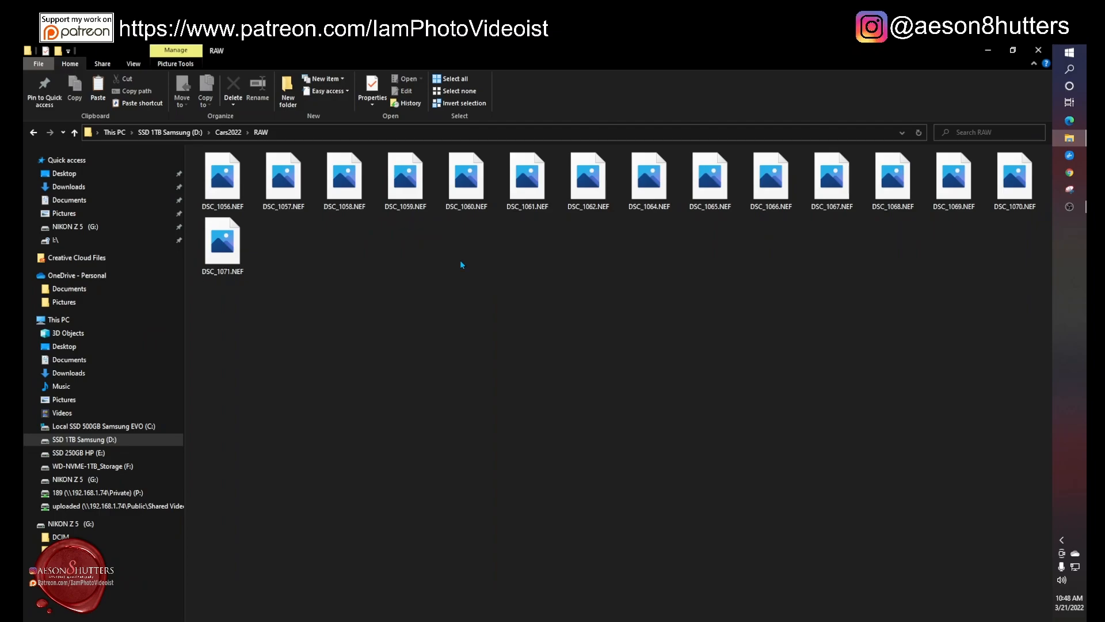
pyautogui.click(1039, 51)
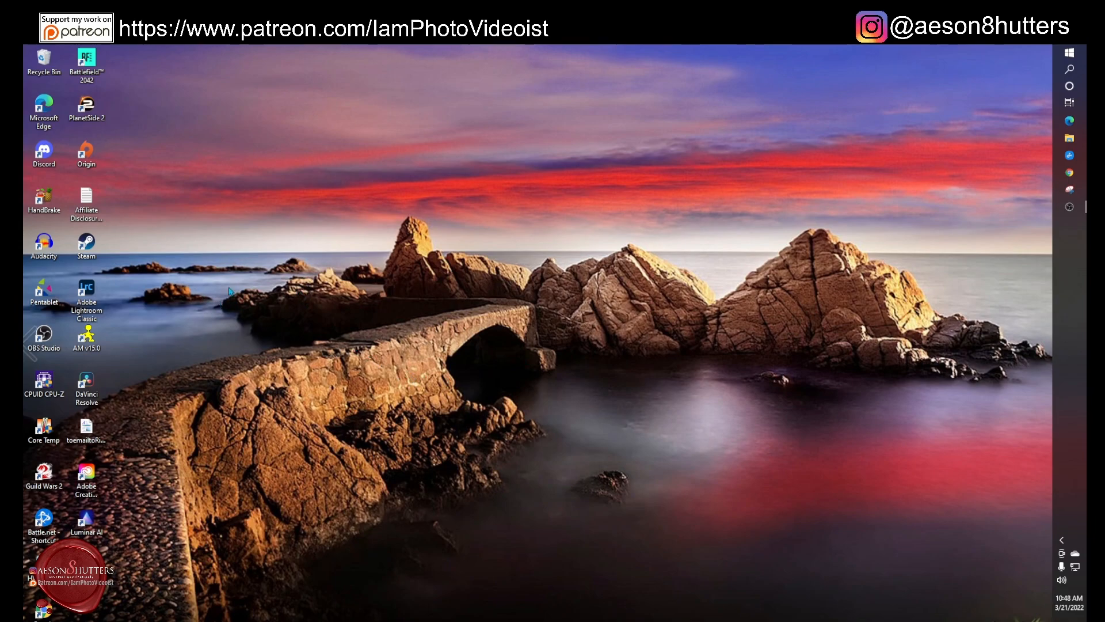
# - Open Lightroom Classic and create a new catalog named Cars2022 in D:\Cars2022\LR, skipping the backup of the current catalog
pyautogui.doubleClick(86, 294)
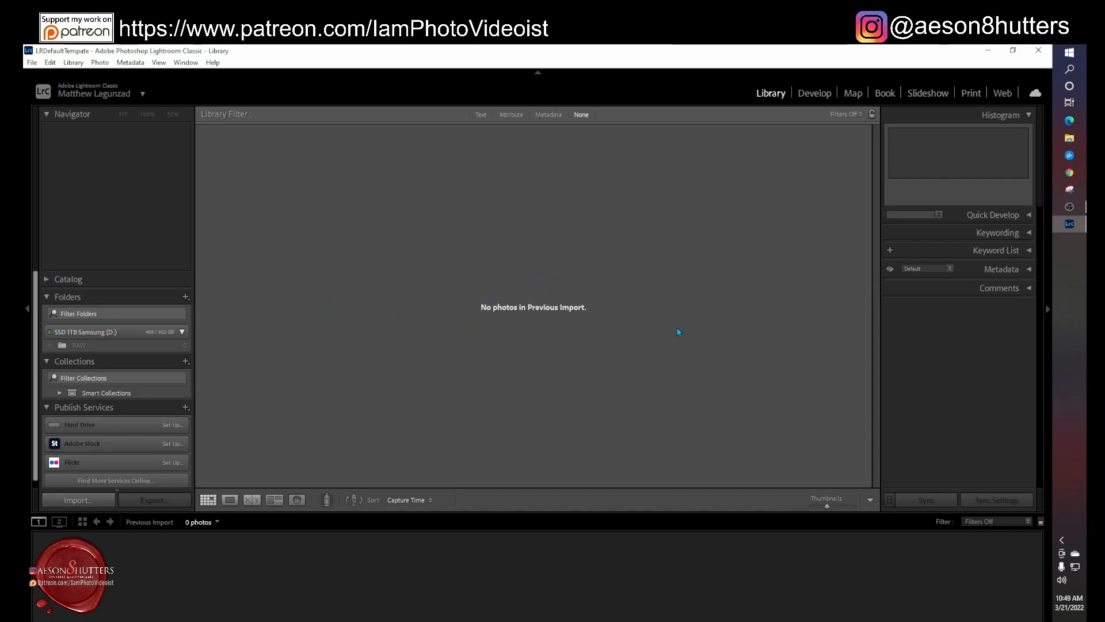
pyautogui.click(33, 65)
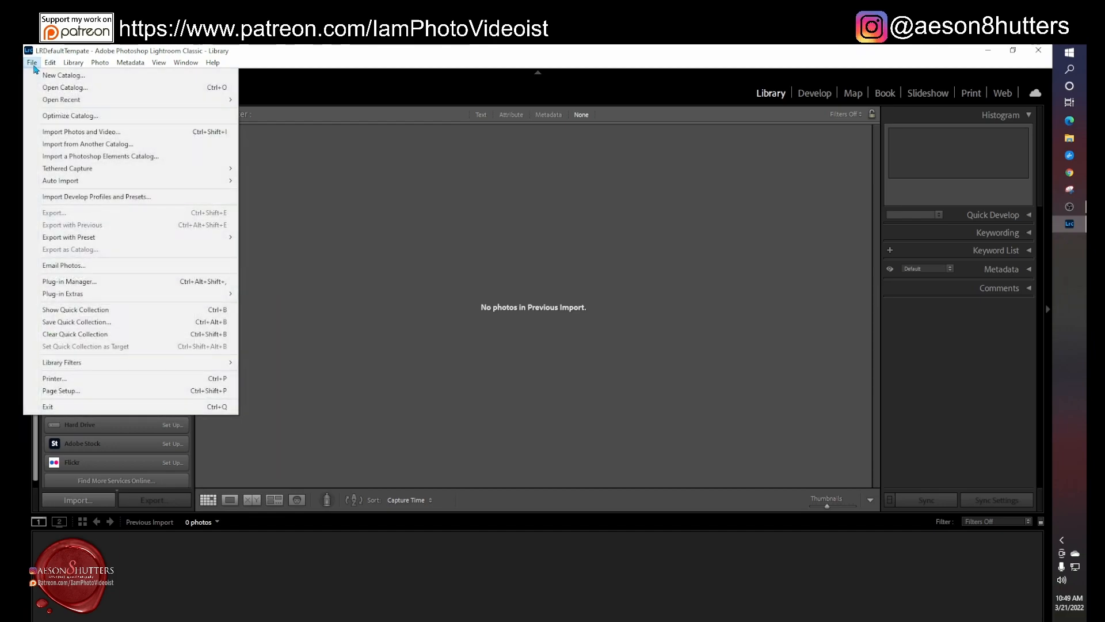
pyautogui.click(98, 78)
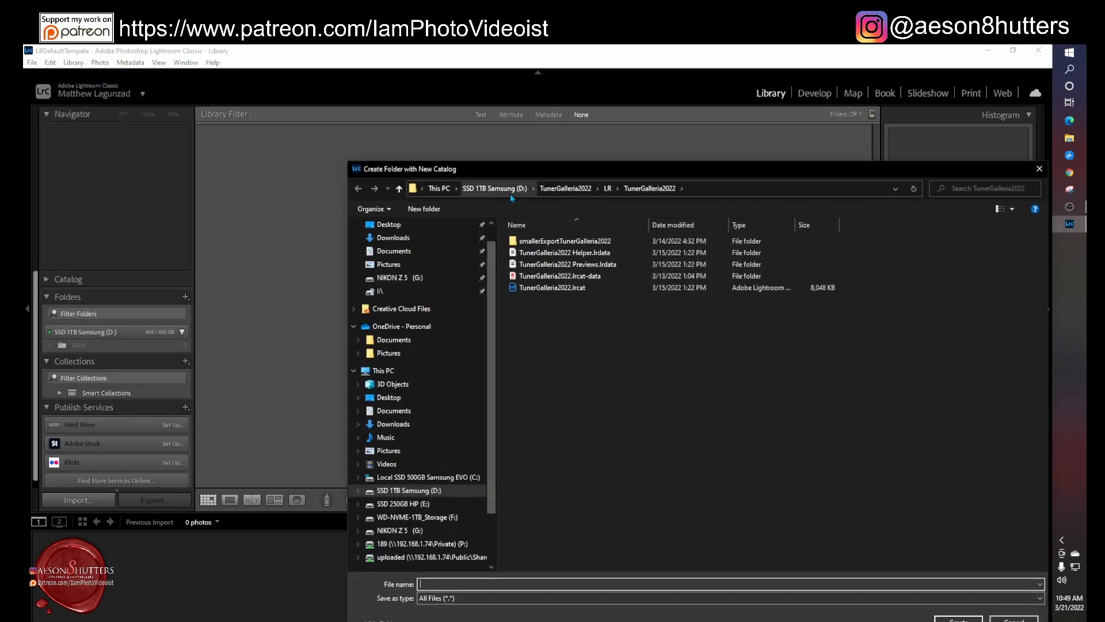
pyautogui.click(510, 193)
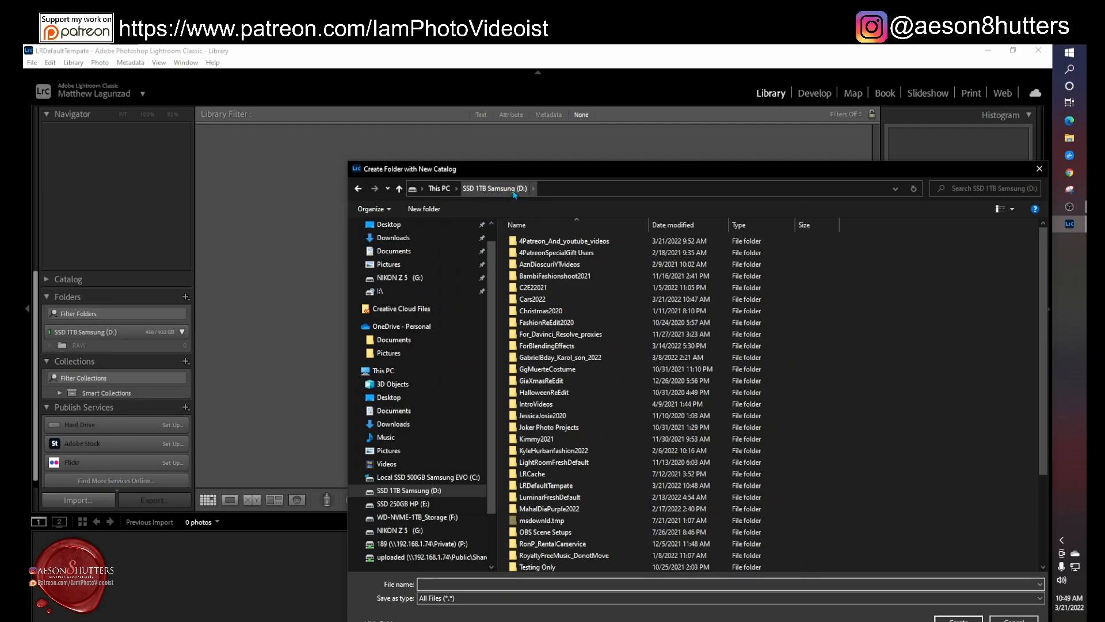
pyautogui.doubleClick(558, 300)
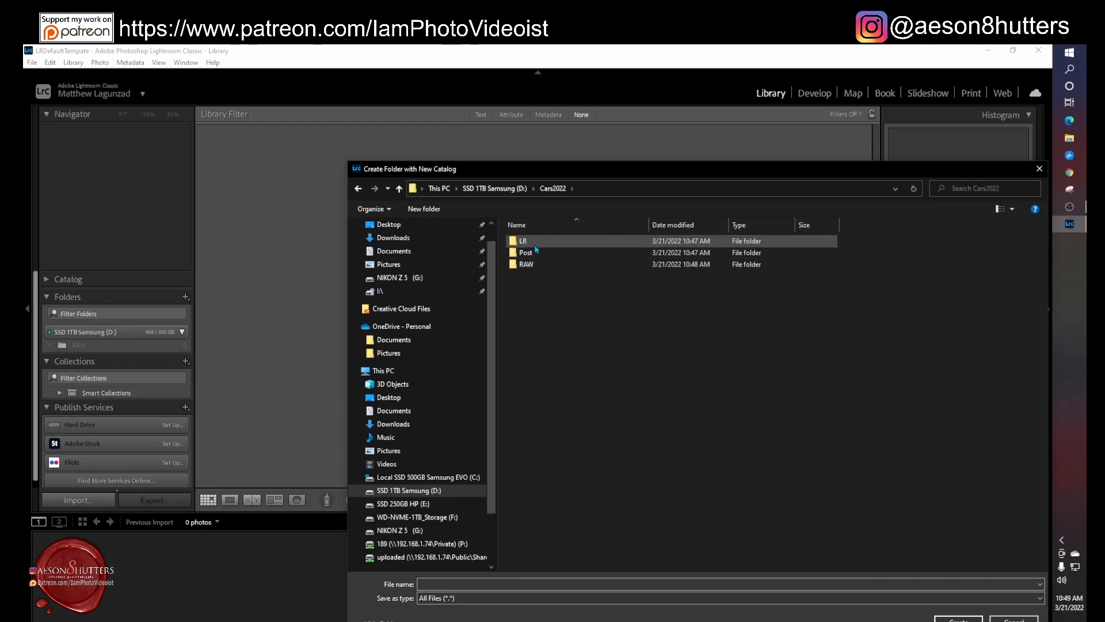
pyautogui.doubleClick(549, 244)
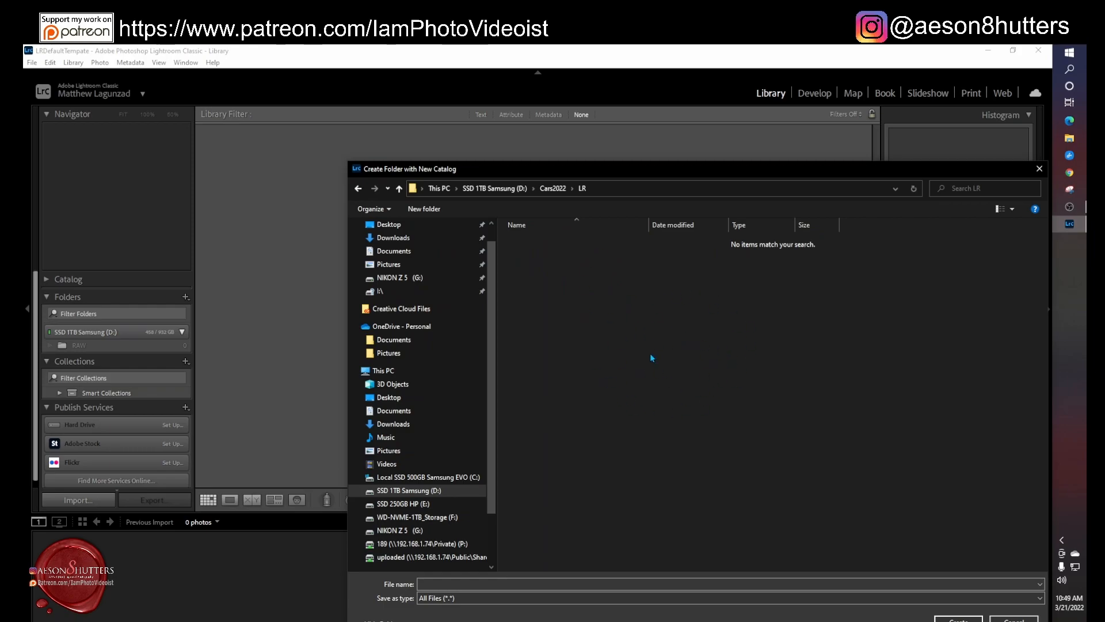
pyautogui.moveTo(598, 169); pyautogui.dragTo(467, 114)
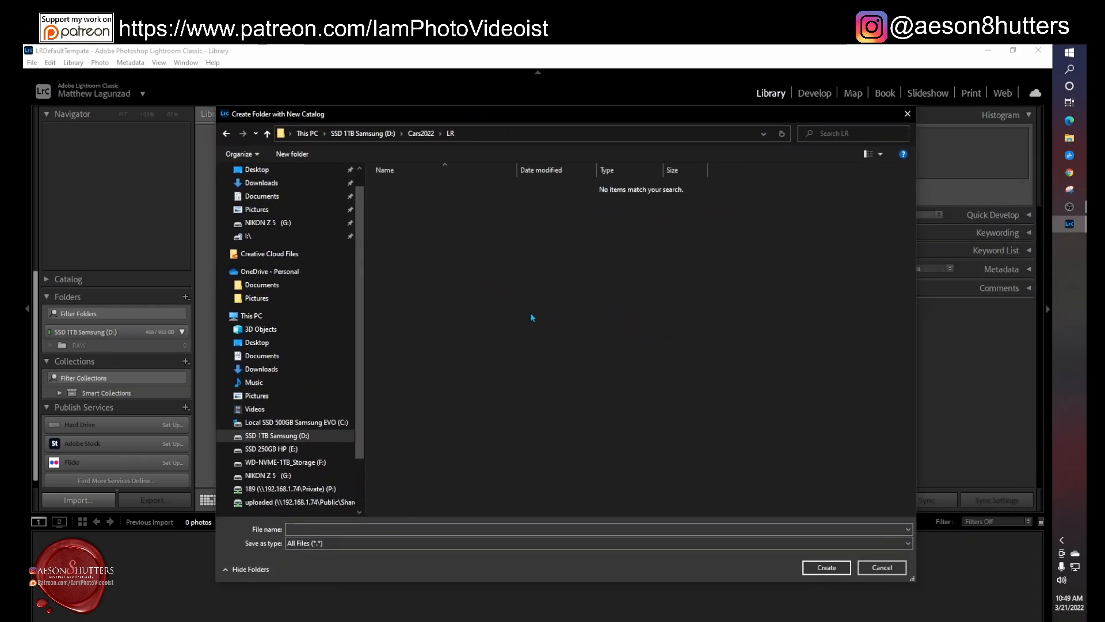
pyautogui.click(301, 532)
pyautogui.write('Cars2022')
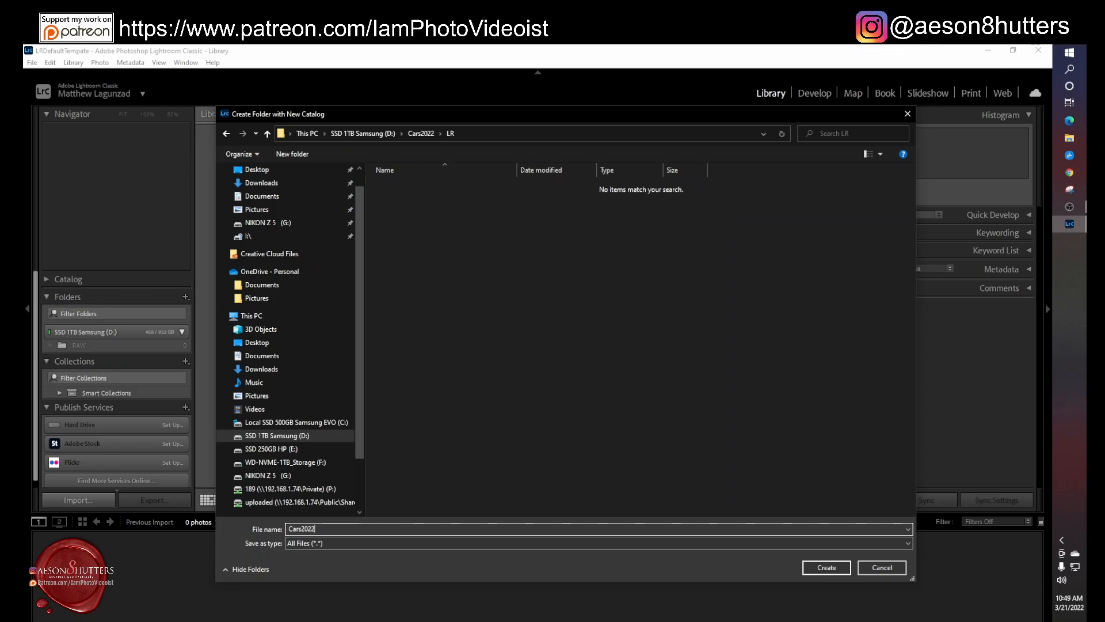
pyautogui.press('Return')
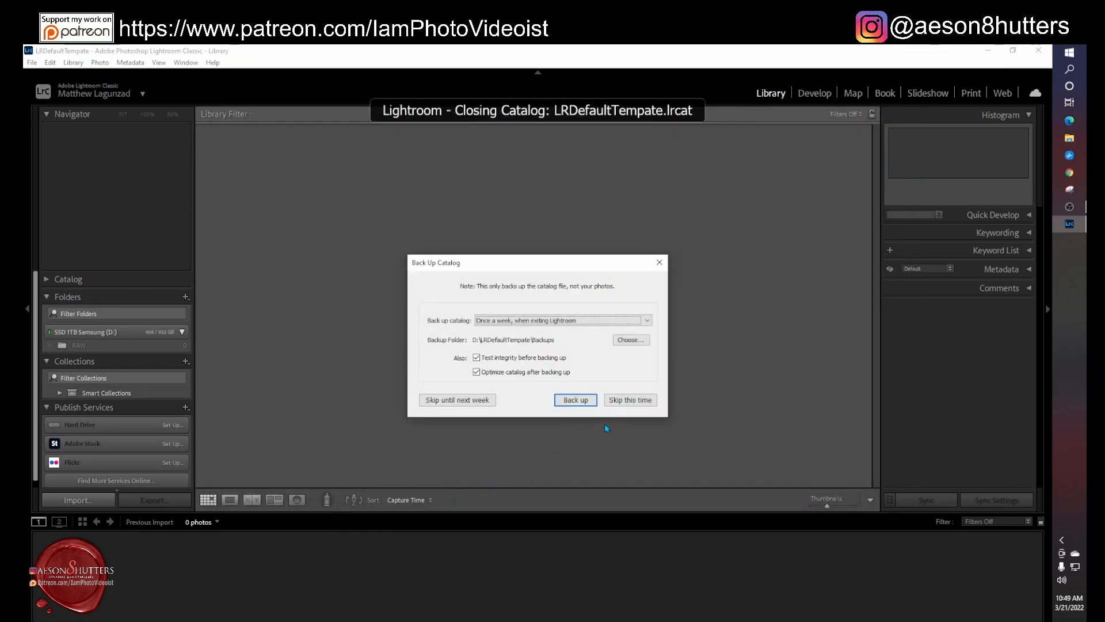
pyautogui.click(631, 402)
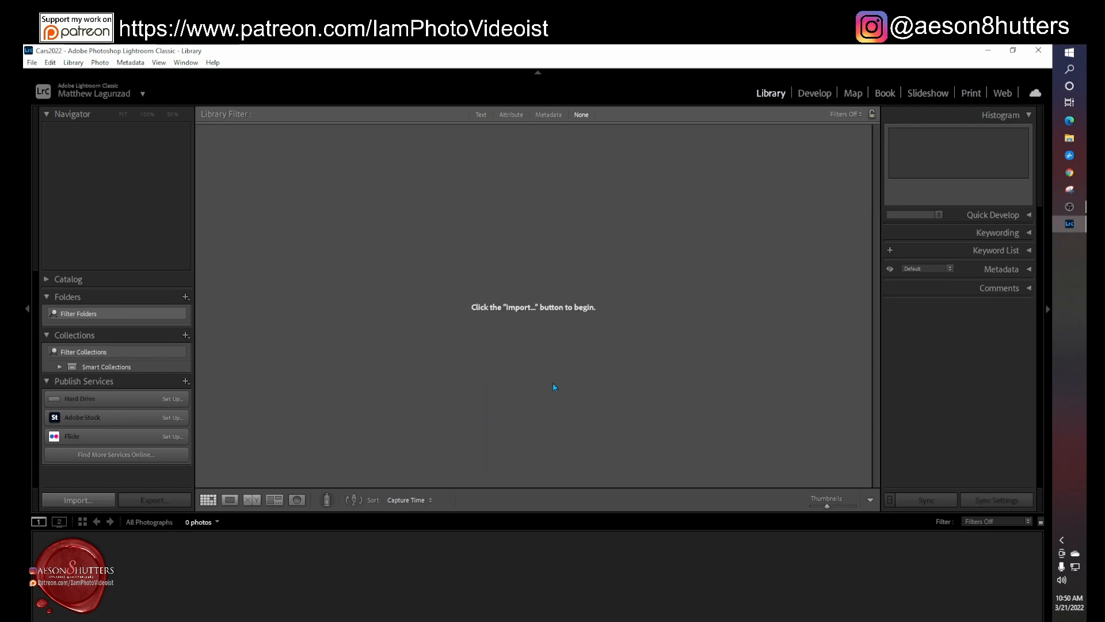
# - Safely eject the NIKON Z 5 (G:) mass storage device and dismiss the removal notification
pyautogui.click(1063, 541)
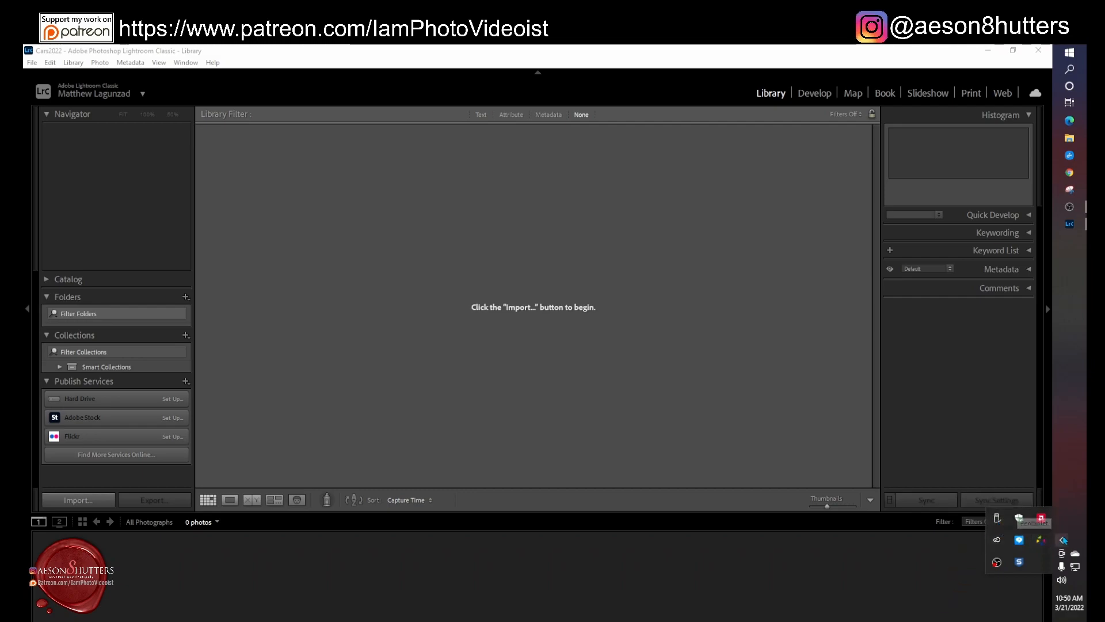
pyautogui.click(997, 519)
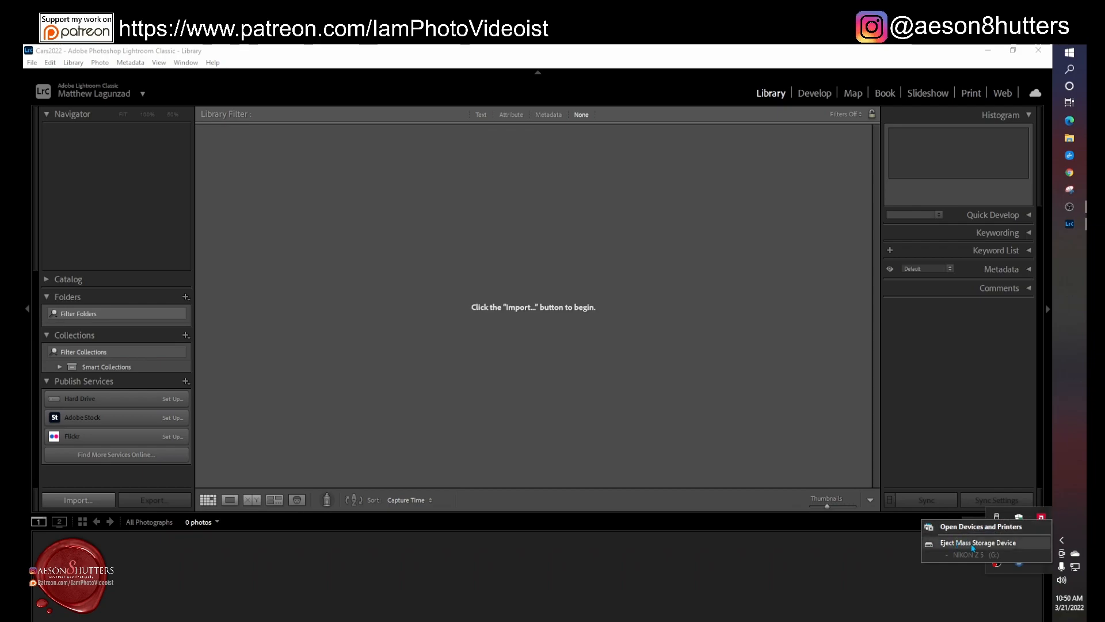
pyautogui.click(1022, 546)
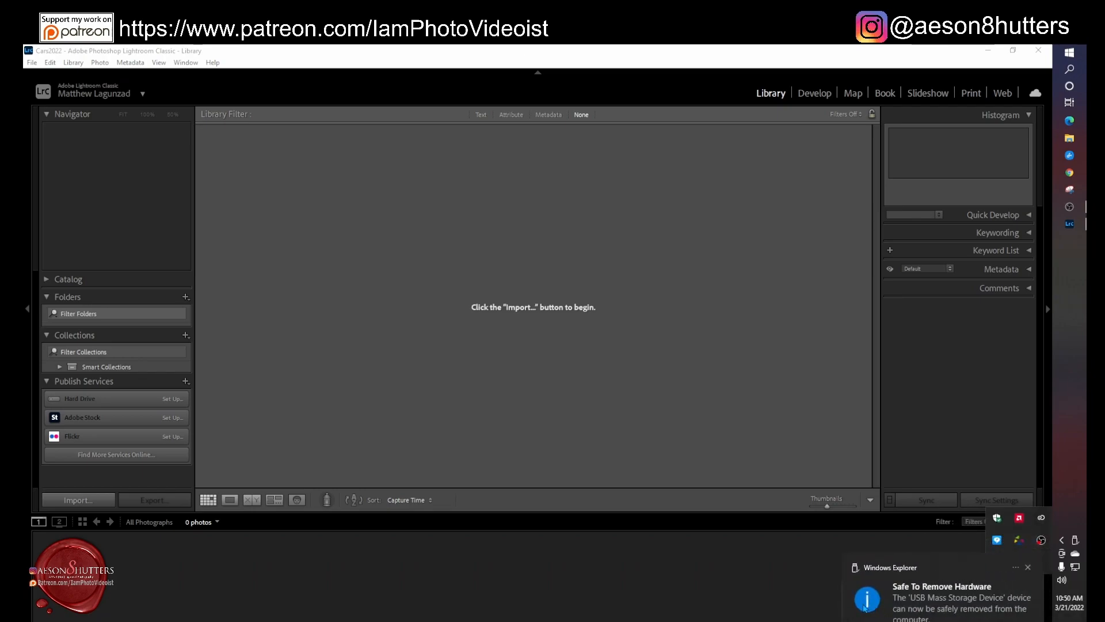
pyautogui.click(1027, 568)
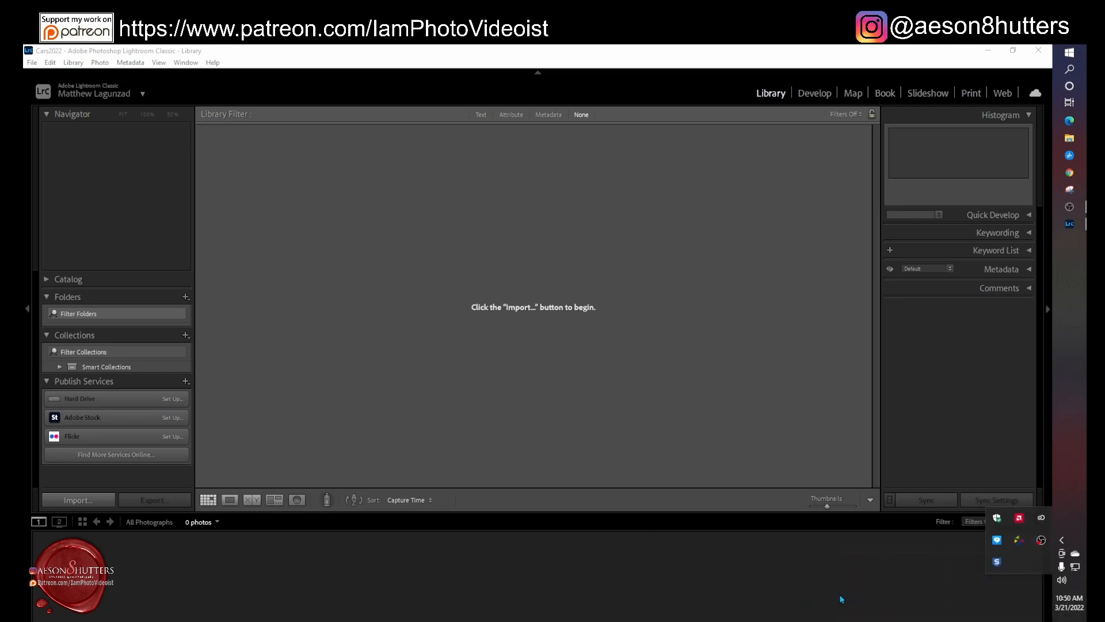
pyautogui.click(1062, 541)
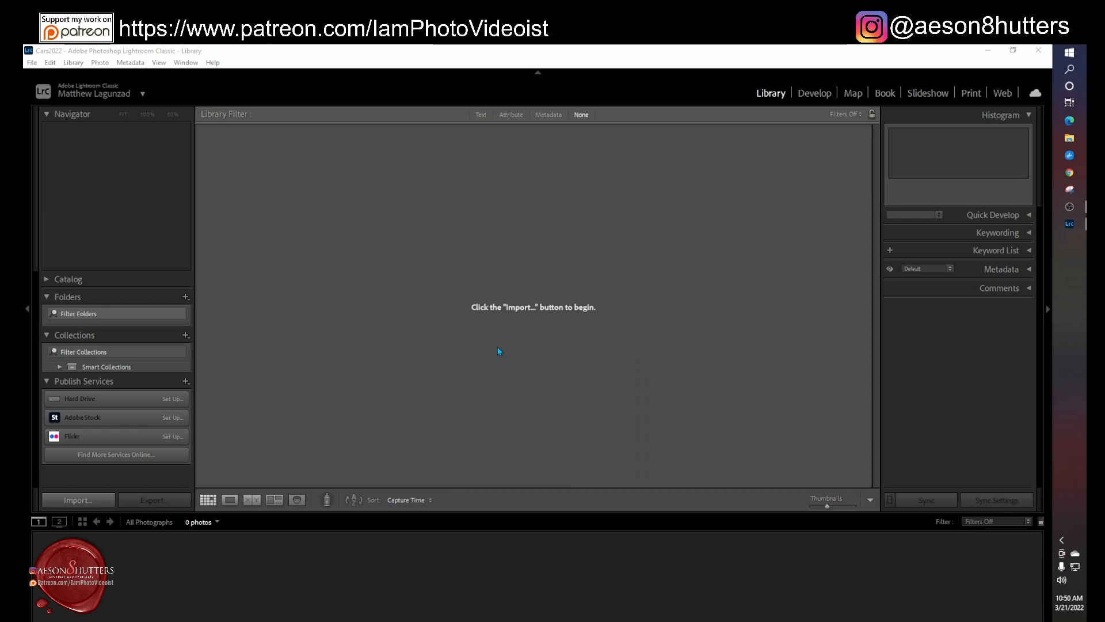
# - Import all photos from the RAW subfolder of Cars2022 on drive D: into the catalog, using Add
pyautogui.click(78, 499)
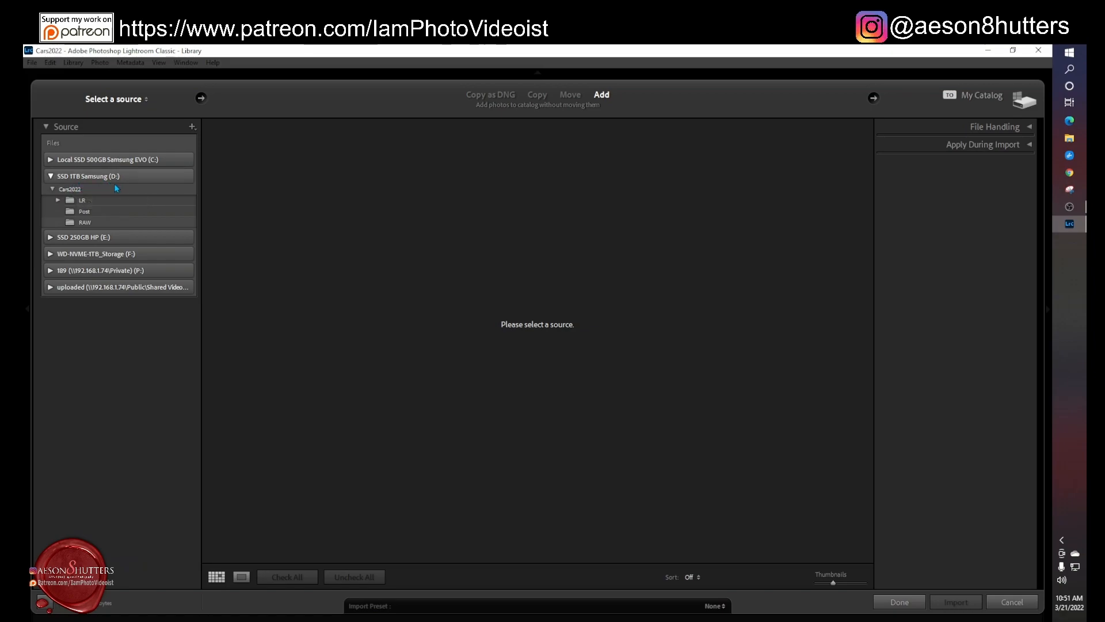
pyautogui.click(51, 176)
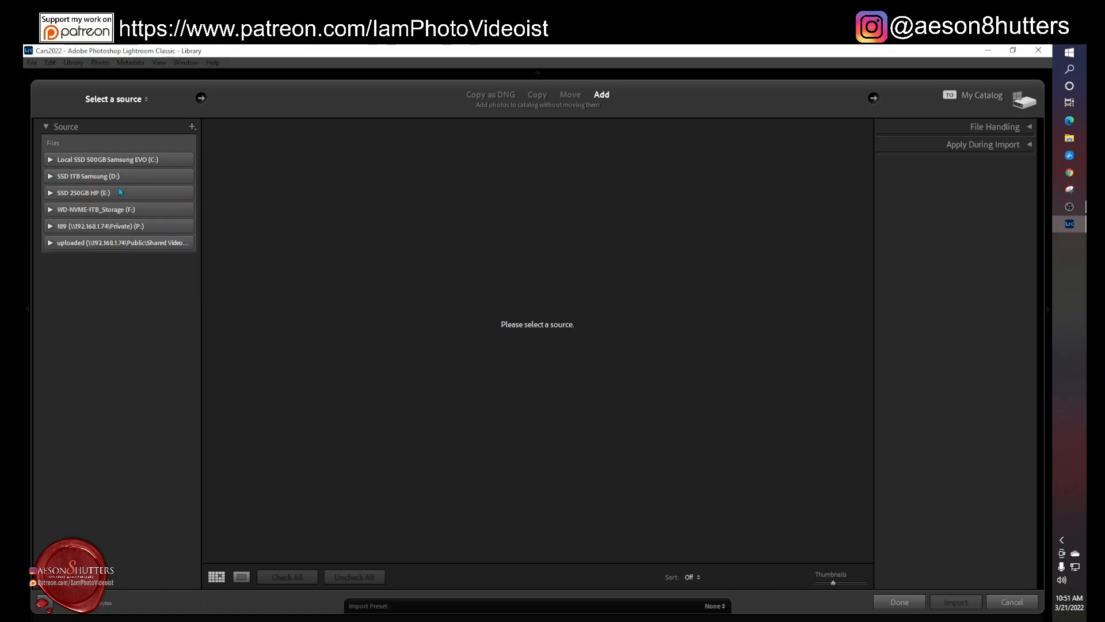
pyautogui.click(60, 180)
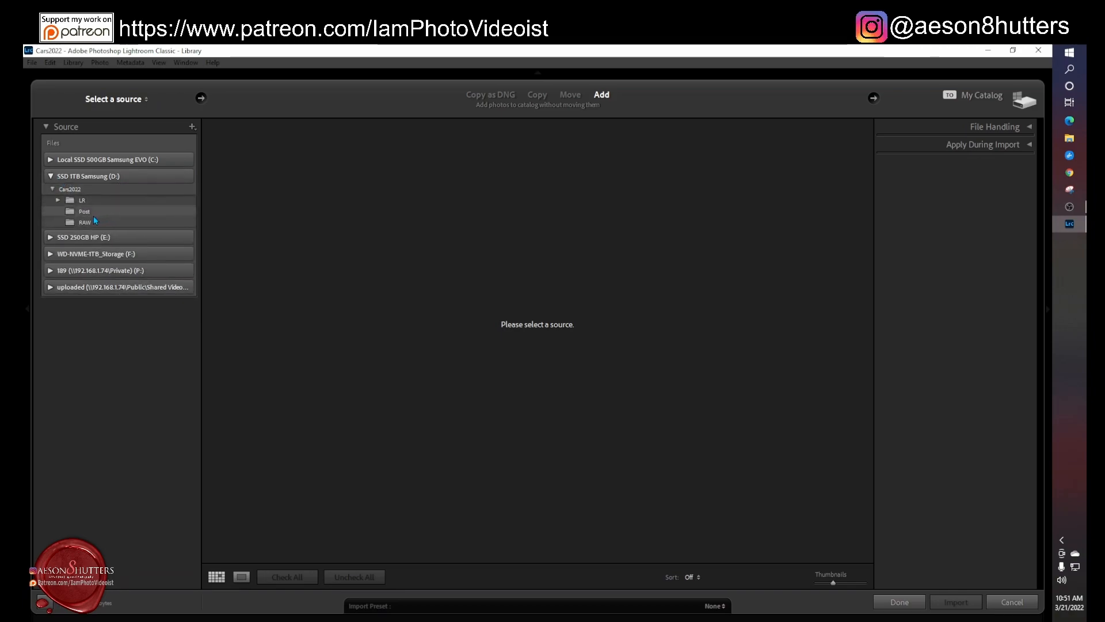
pyautogui.click(66, 190)
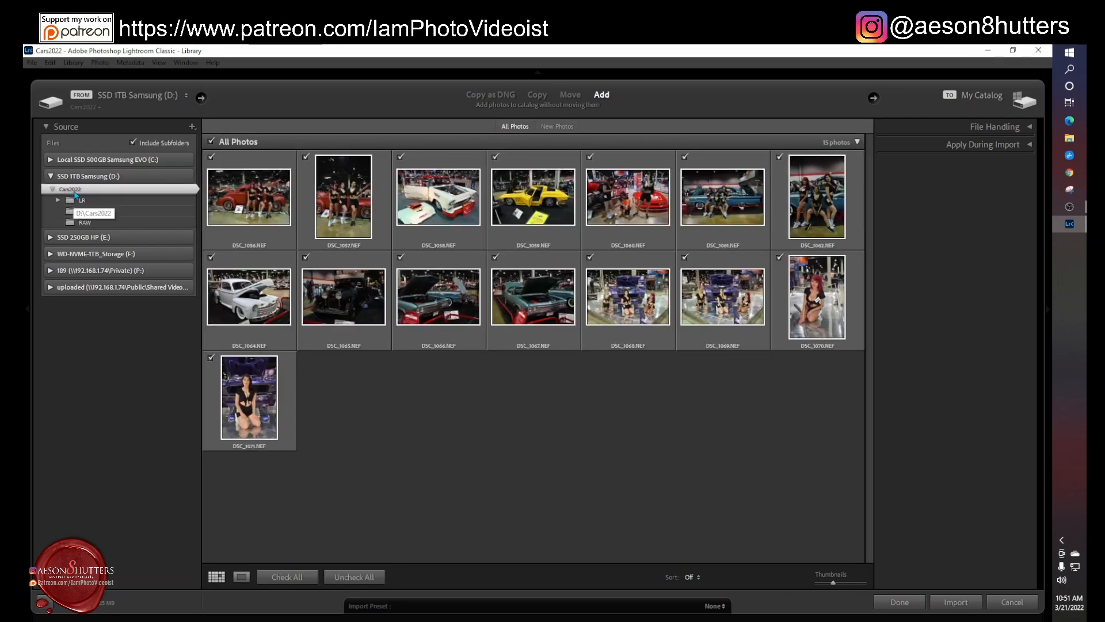
pyautogui.click(86, 223)
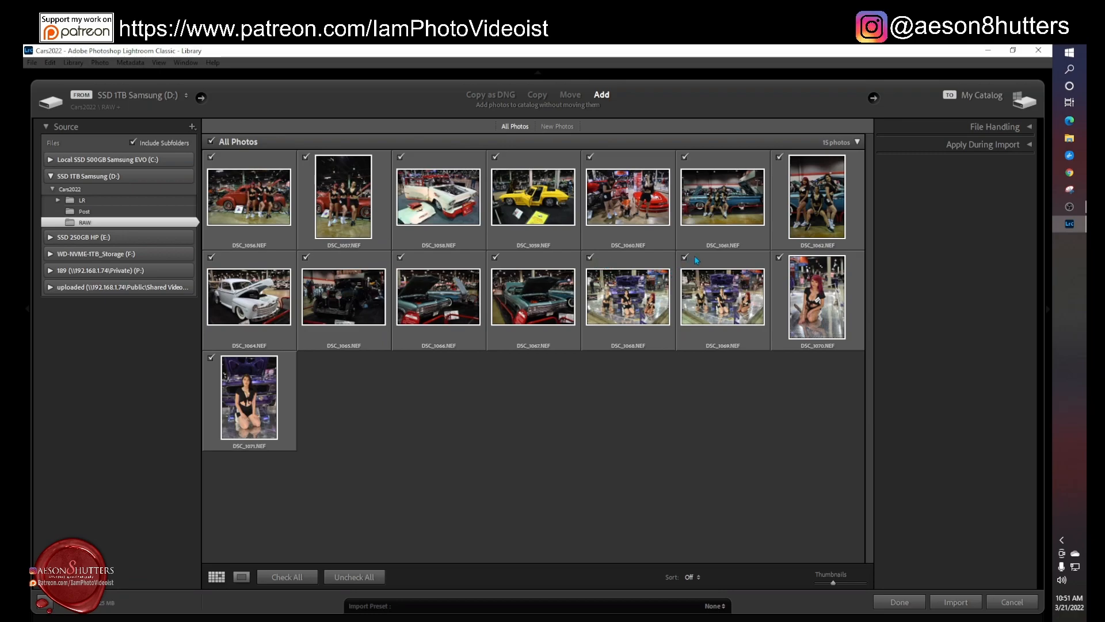
pyautogui.click(956, 602)
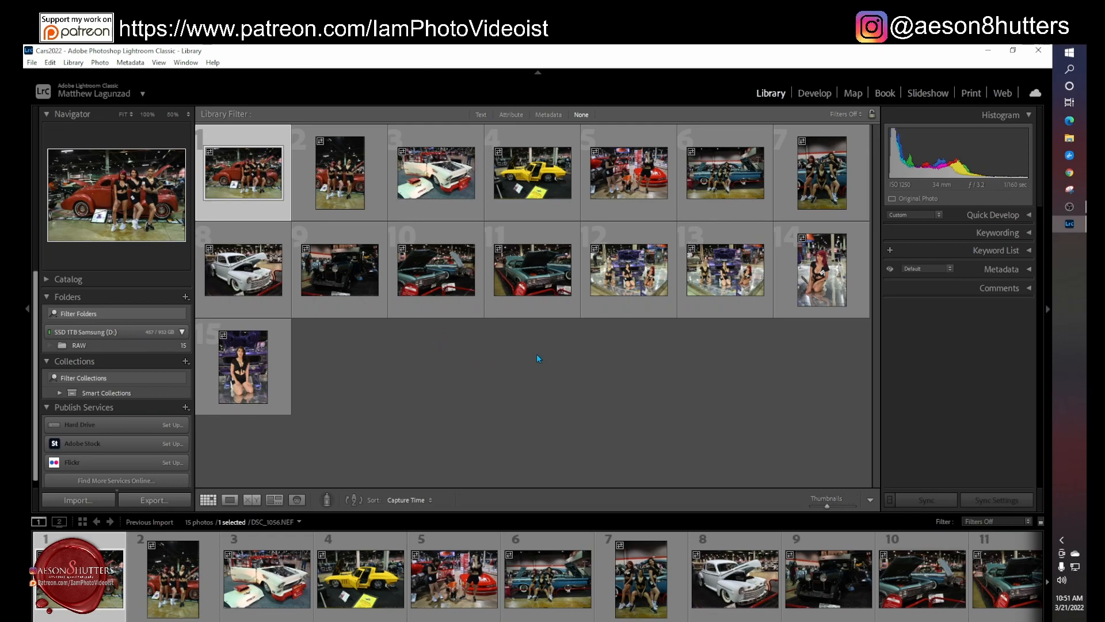
# - In the Develop module, rate the first photo 4 stars and the second through fifth photos 5 stars
pyautogui.click(825, 100)
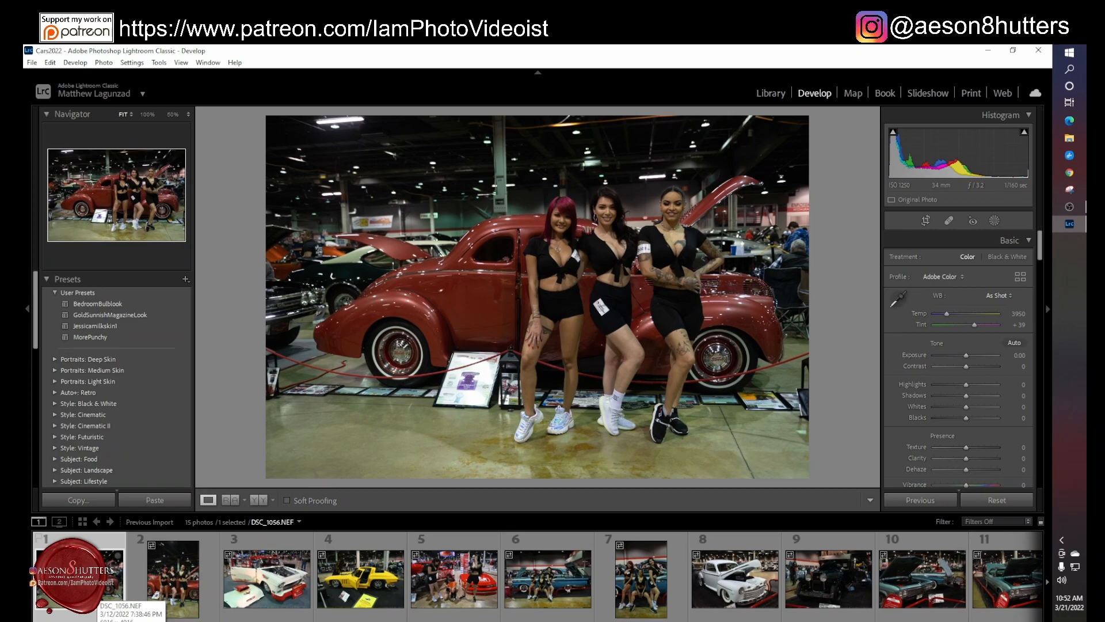
pyautogui.press('4')
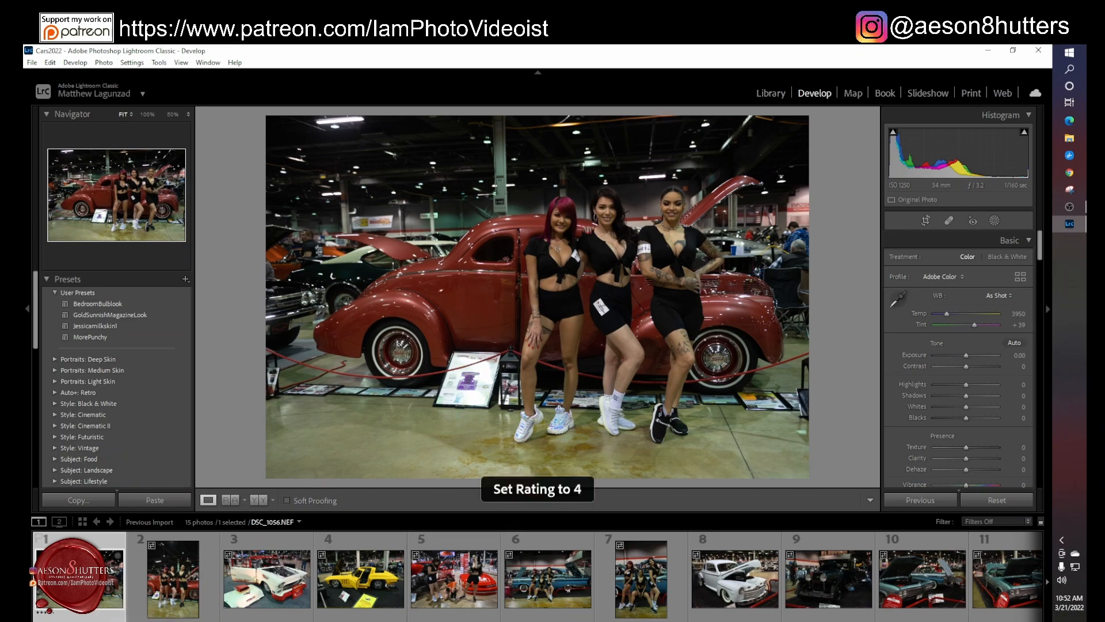
pyautogui.press('Right')
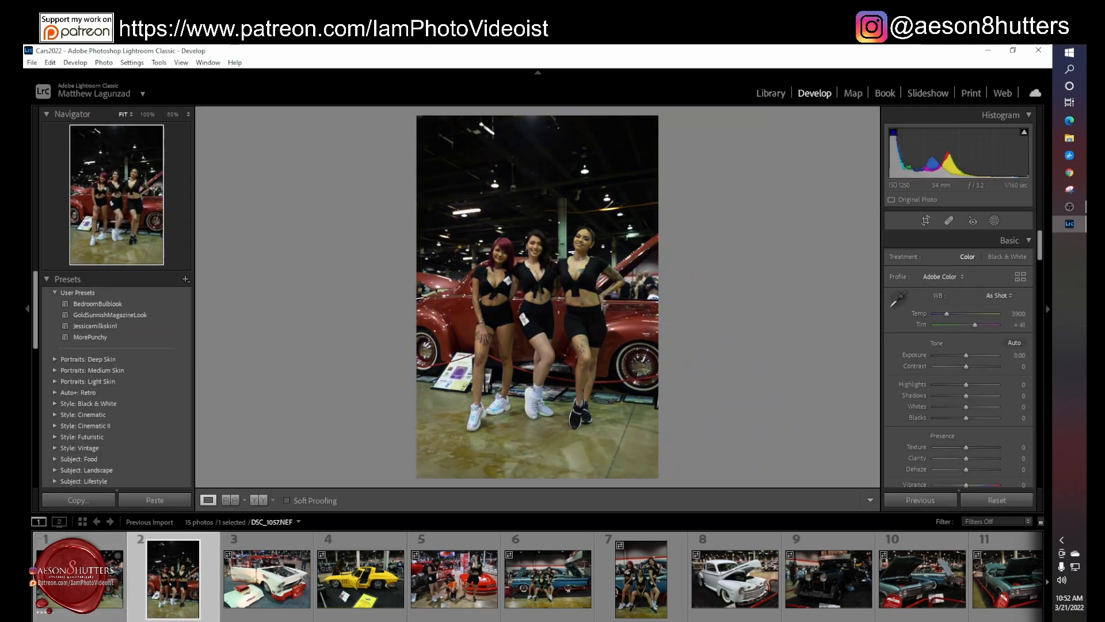
pyautogui.press('5')
pyautogui.press('Right')
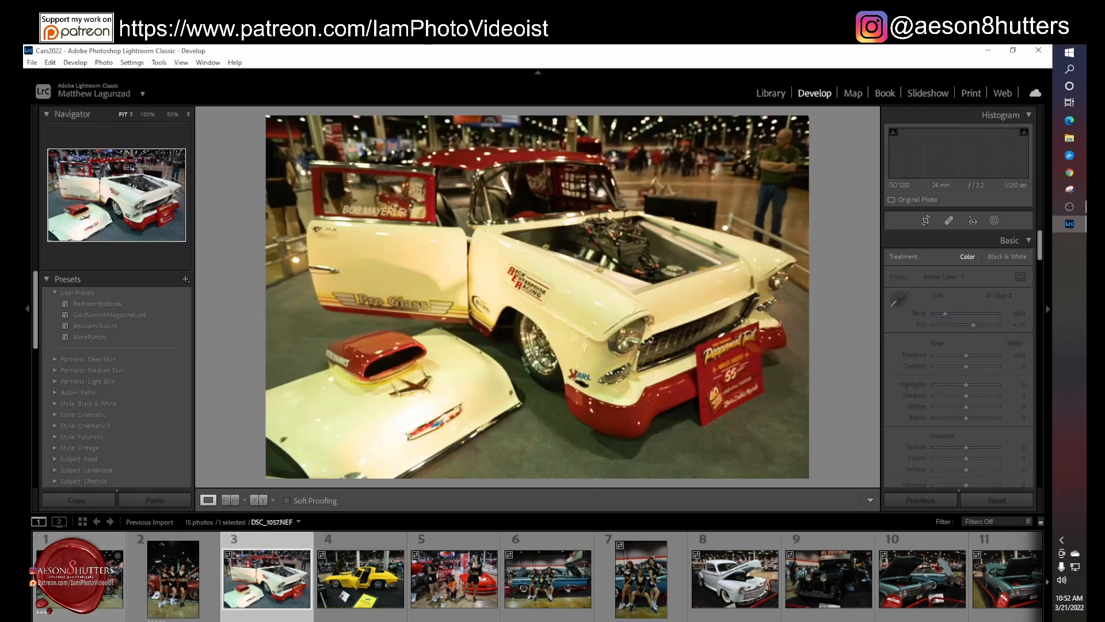
pyautogui.press('5')
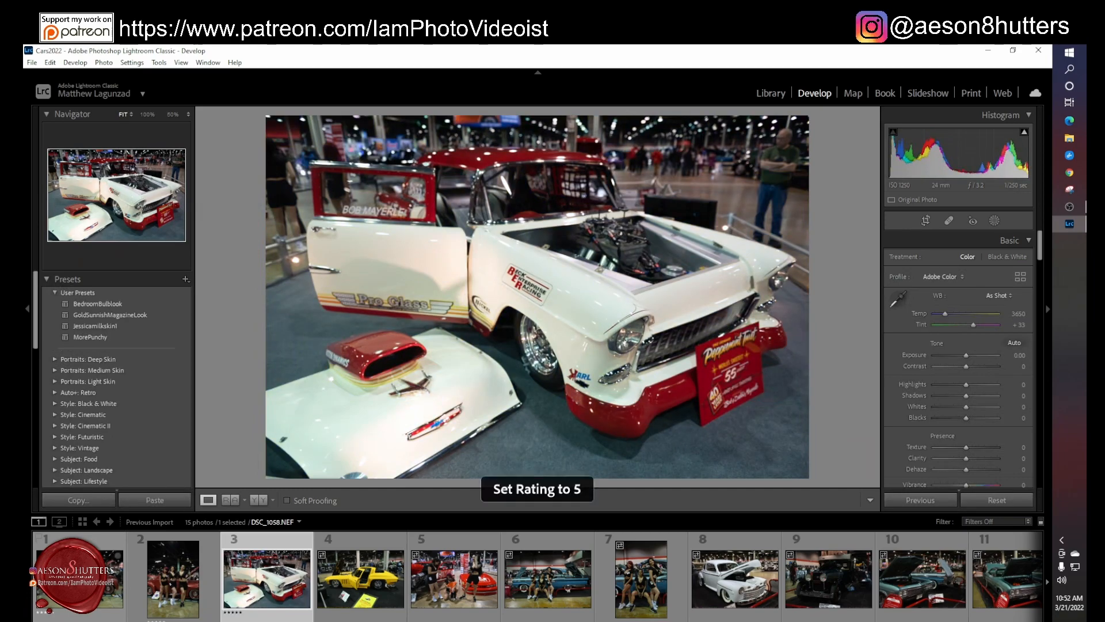
pyautogui.press('Right')
pyautogui.press('5')
pyautogui.press('Right')
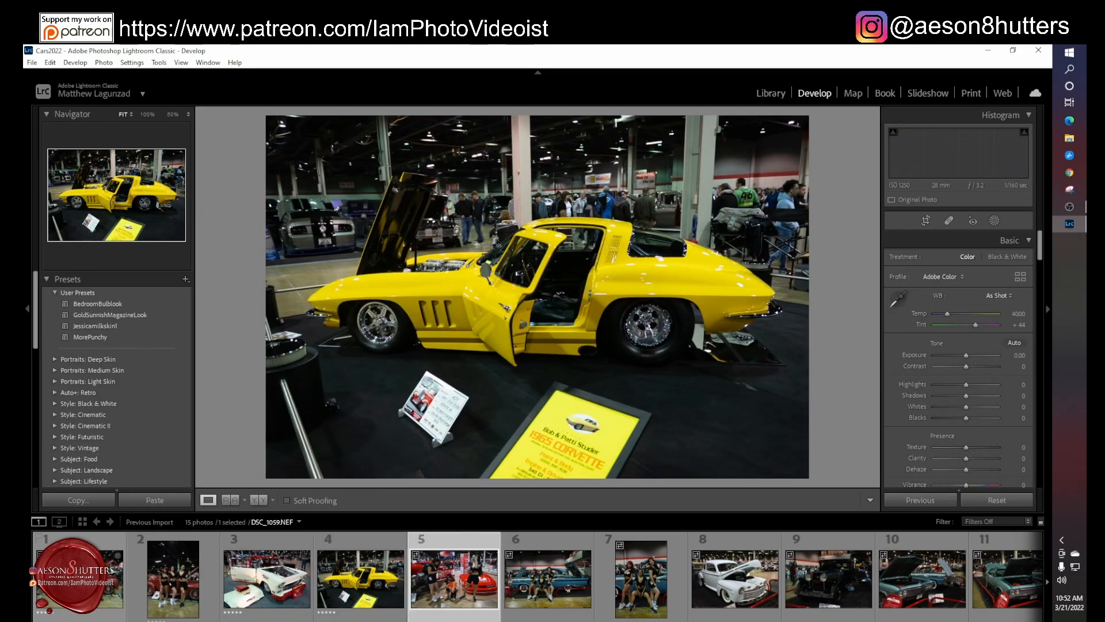
pyautogui.press('5')
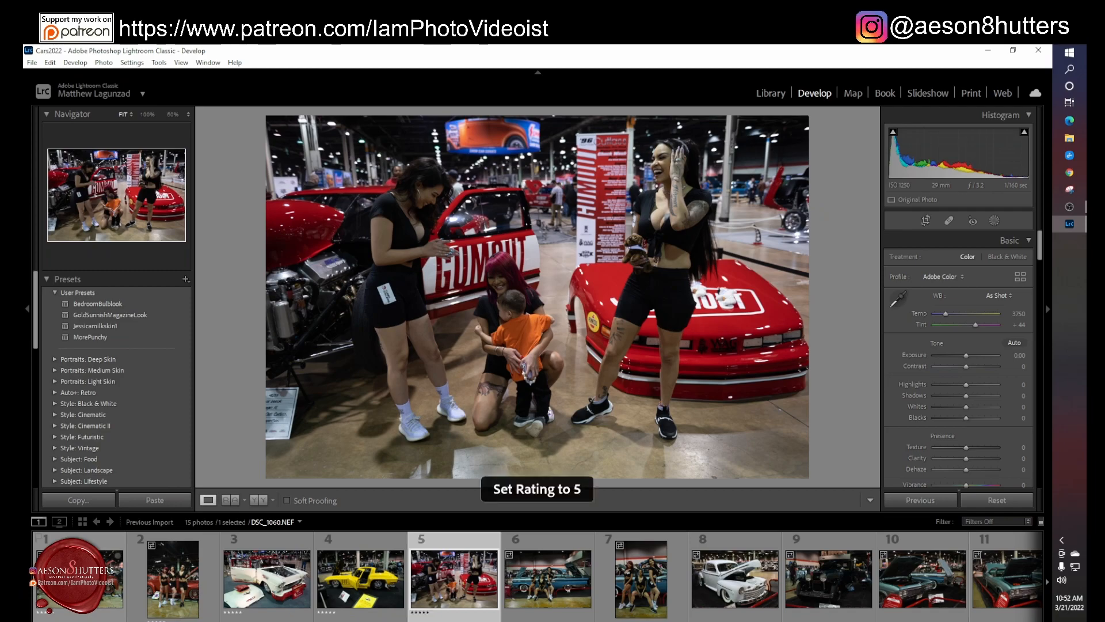
pyautogui.press('Right')
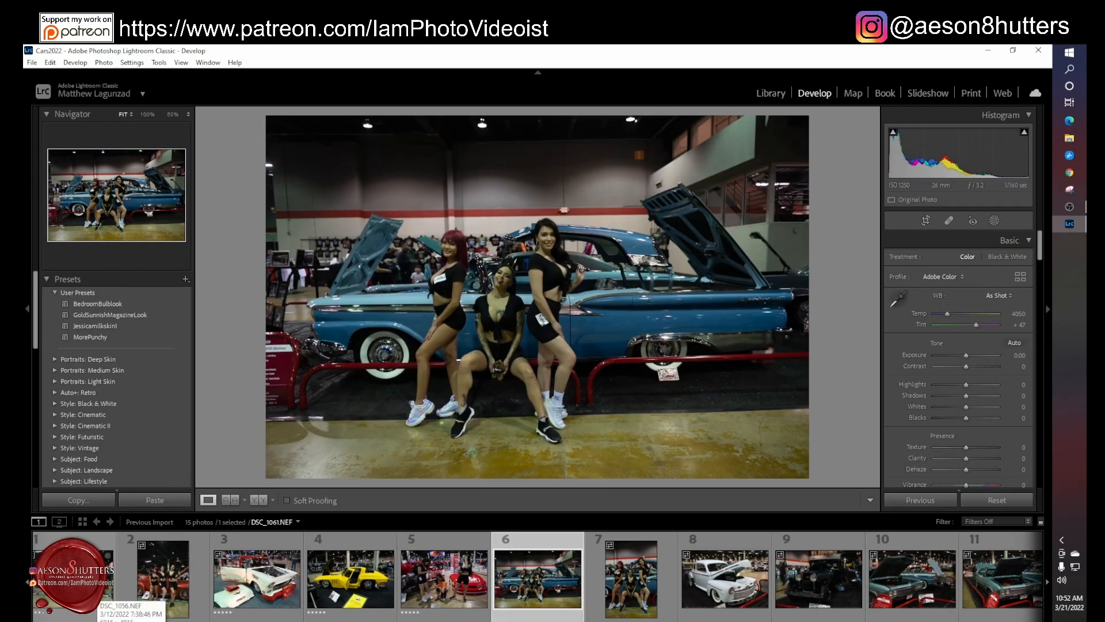
# - Rate the sixth, seventh, eighth and tenth photos 5 stars and the ninth photo 4 stars, then advance to the eleventh
pyautogui.press('5')
pyautogui.press('Right')
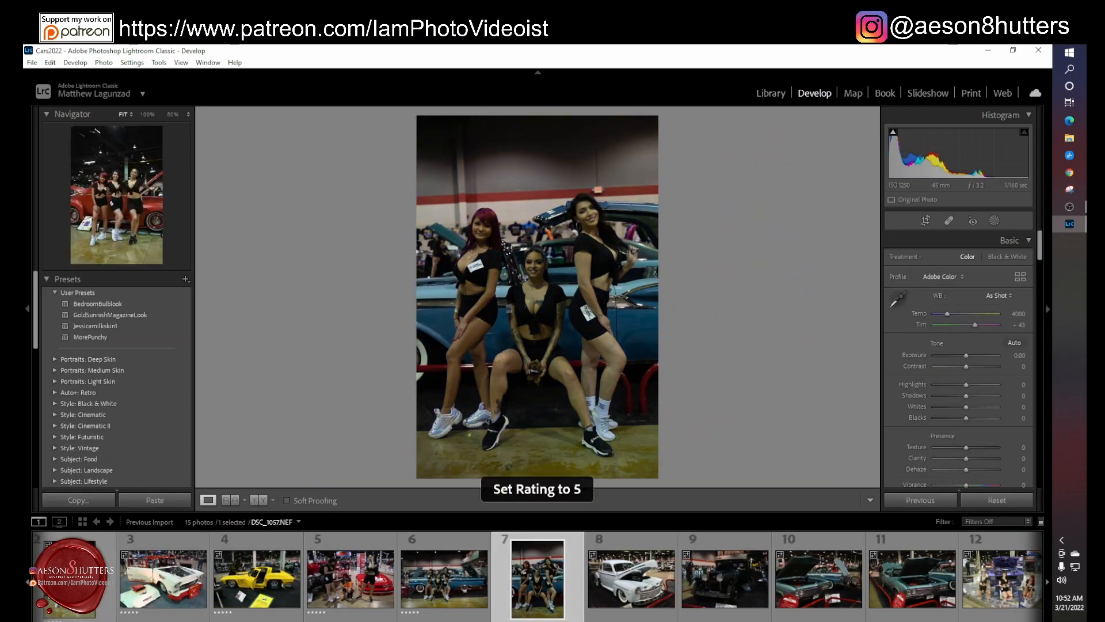
pyautogui.press('Right')
pyautogui.press('5')
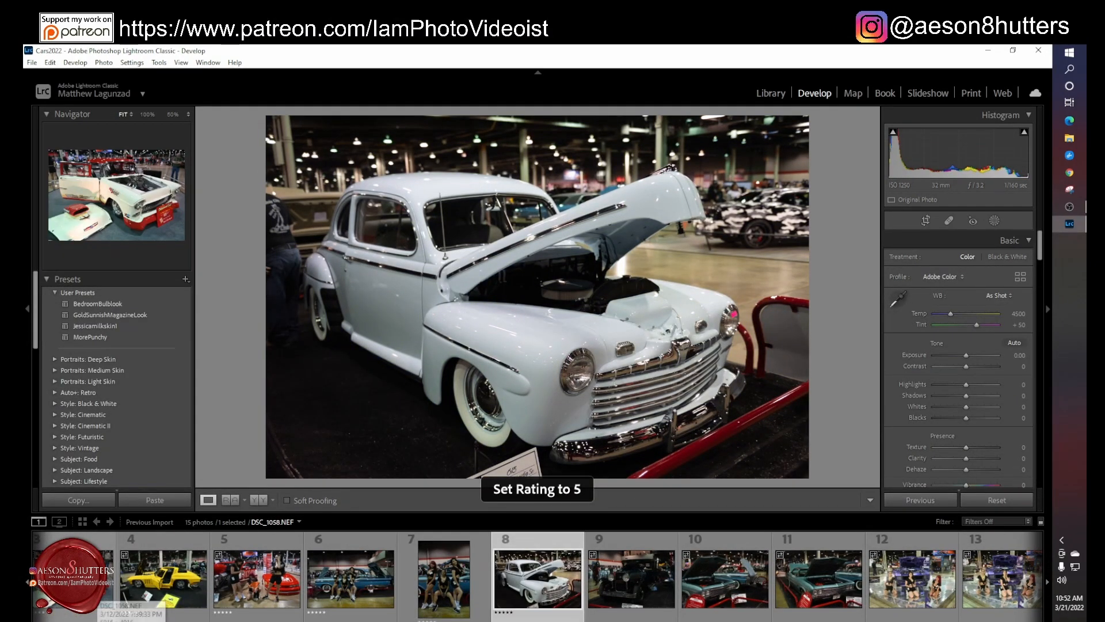
pyautogui.press('Right')
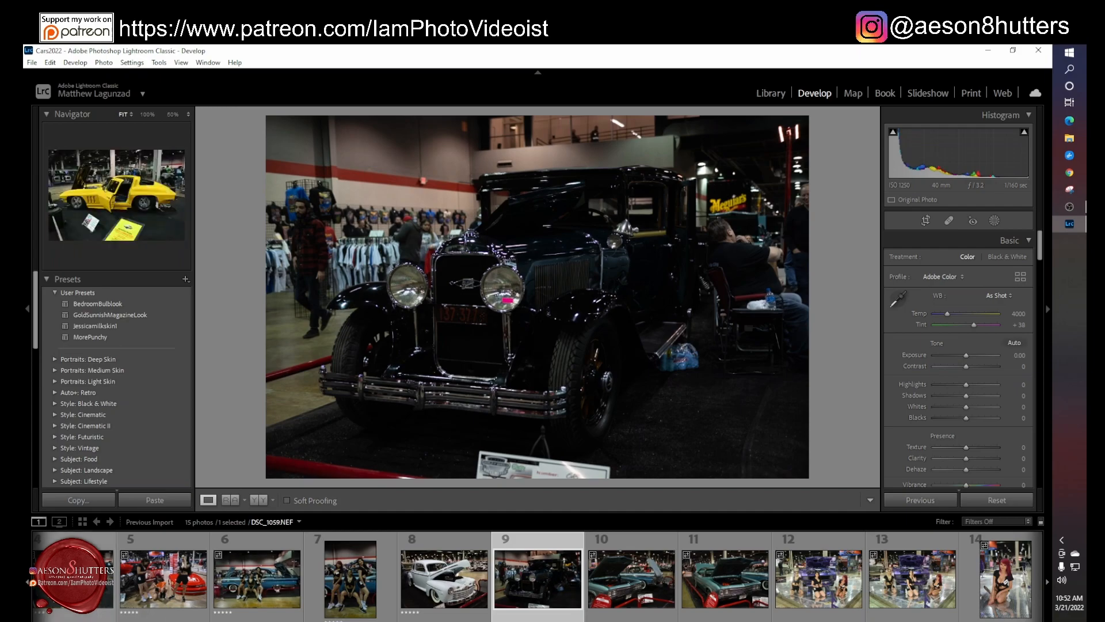
pyautogui.press('4')
pyautogui.press('Right')
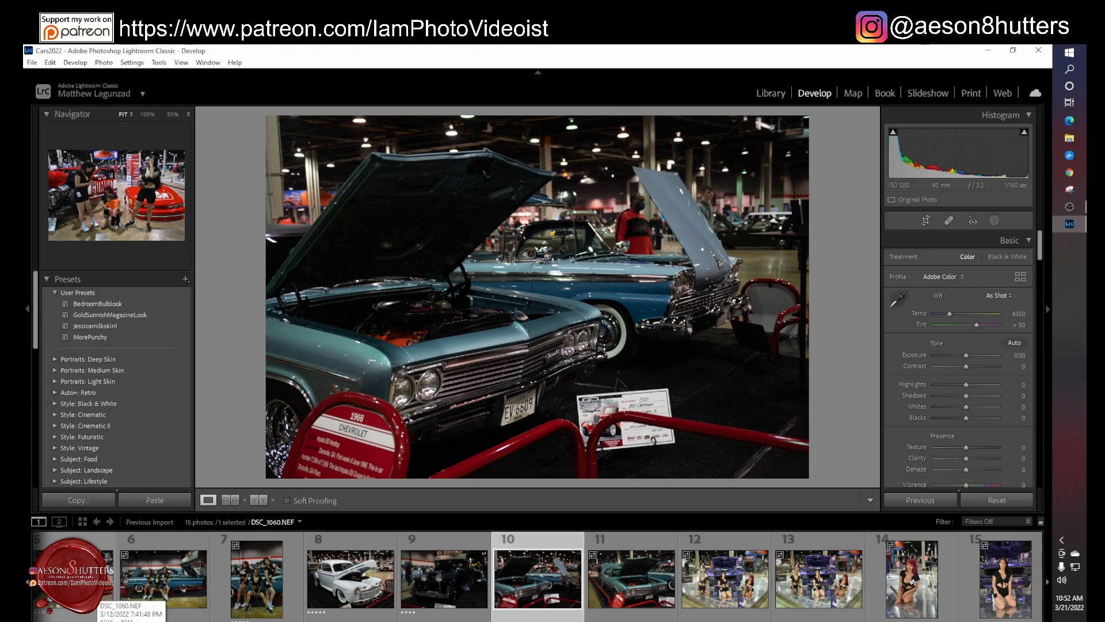
pyautogui.press('5')
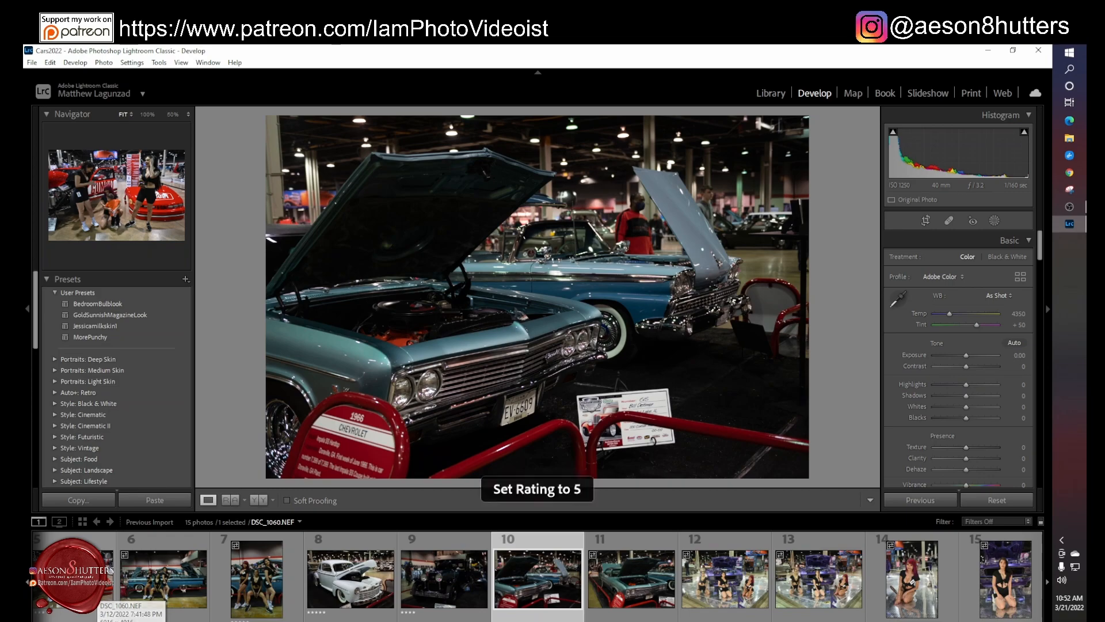
pyautogui.press('Right')
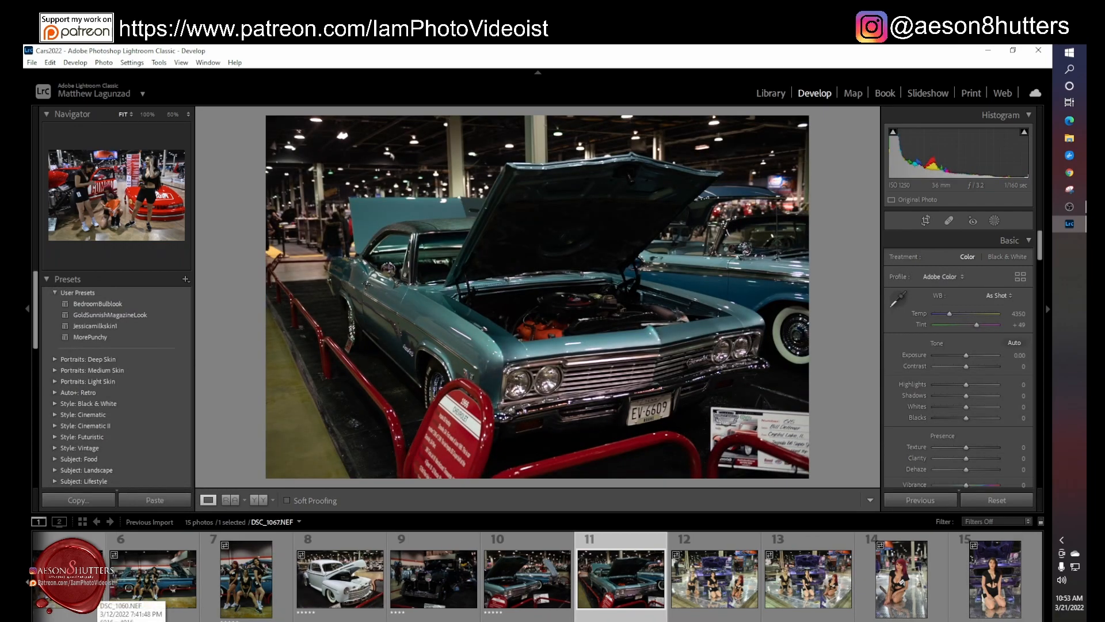
# - Rate the eleventh and thirteenth photos 4 stars and the twelfth, fourteenth and fifteenth photos 5 stars
pyautogui.press('4')
pyautogui.press('Right')
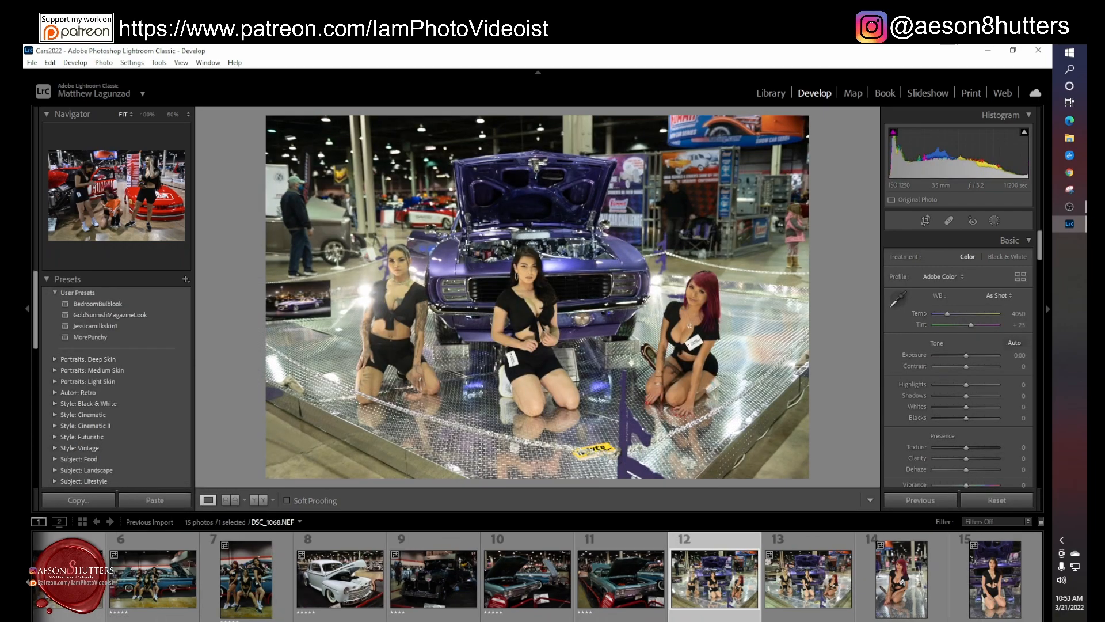
pyautogui.press('5')
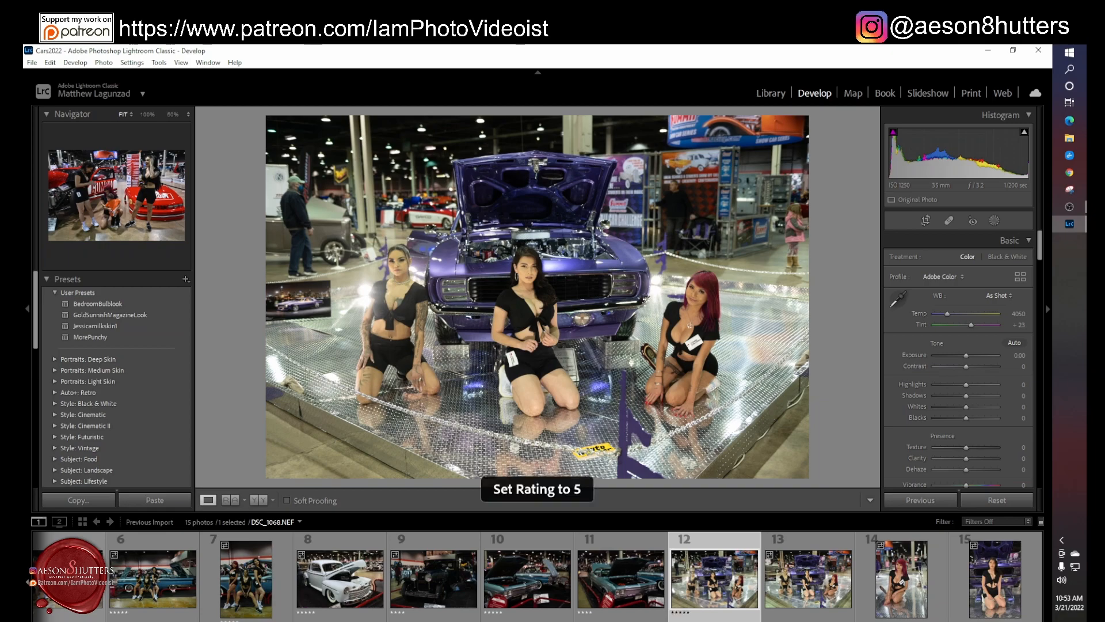
pyautogui.press('Right')
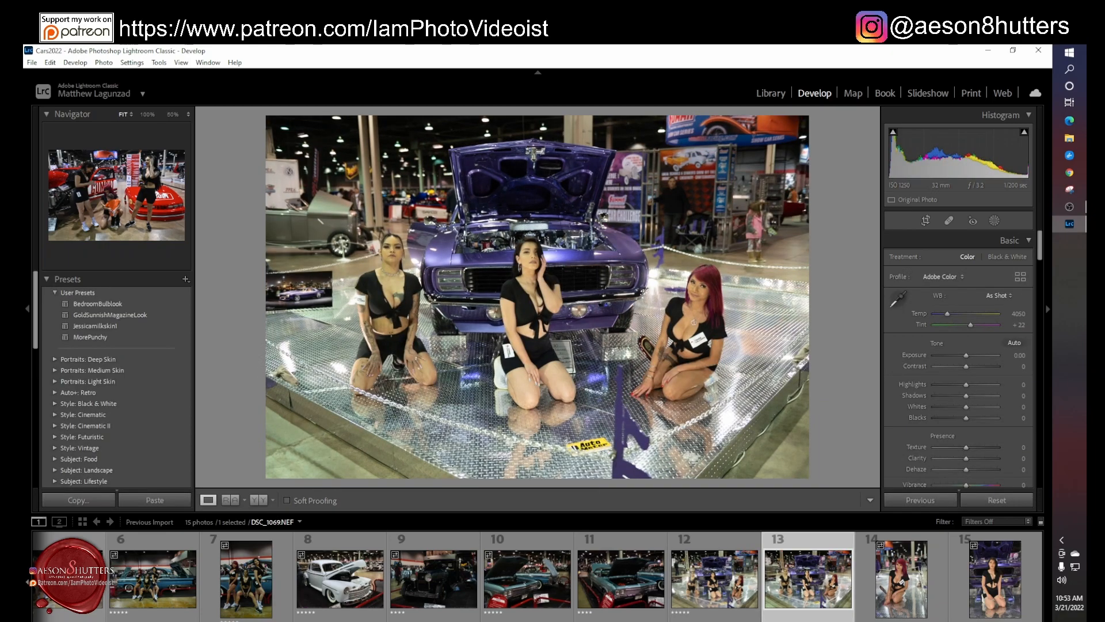
pyautogui.press('4')
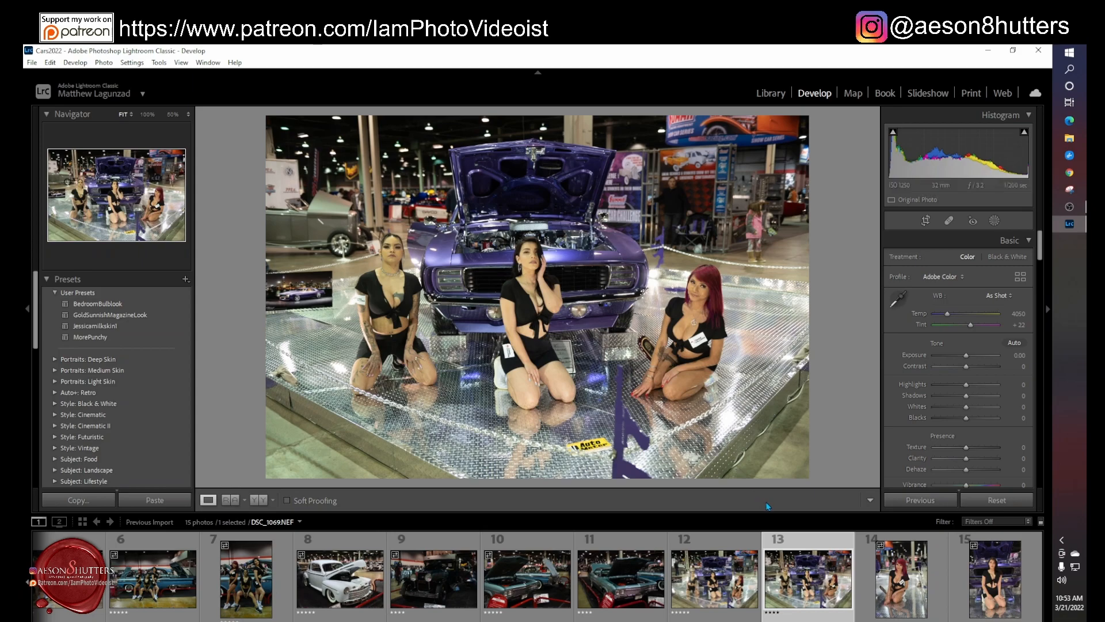
pyautogui.press('Right')
pyautogui.press('5')
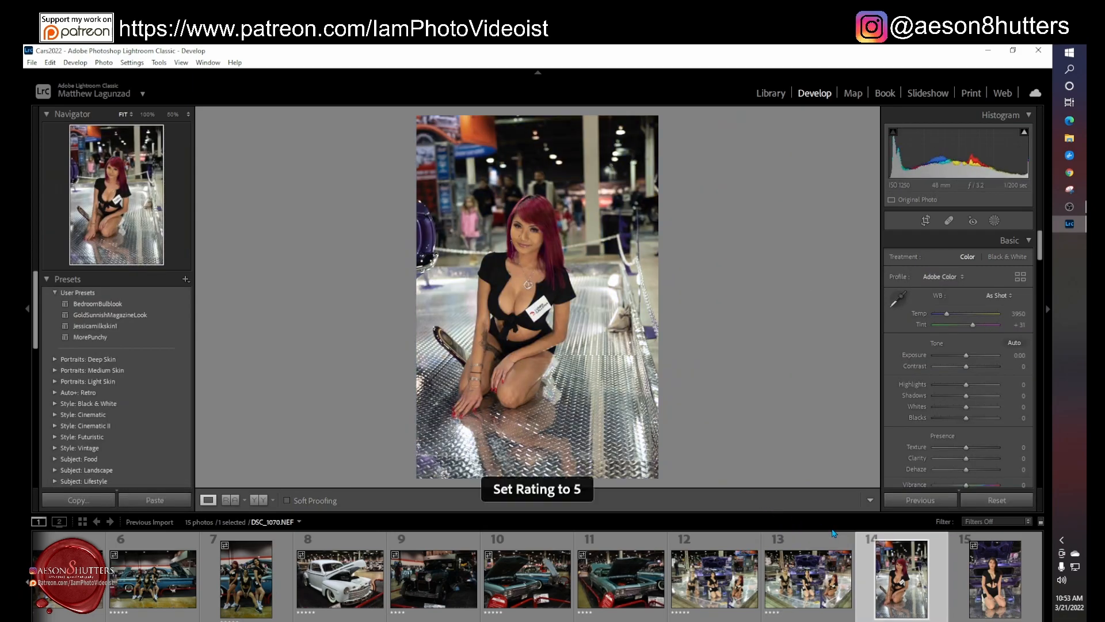
pyautogui.press('Right')
pyautogui.press('5')
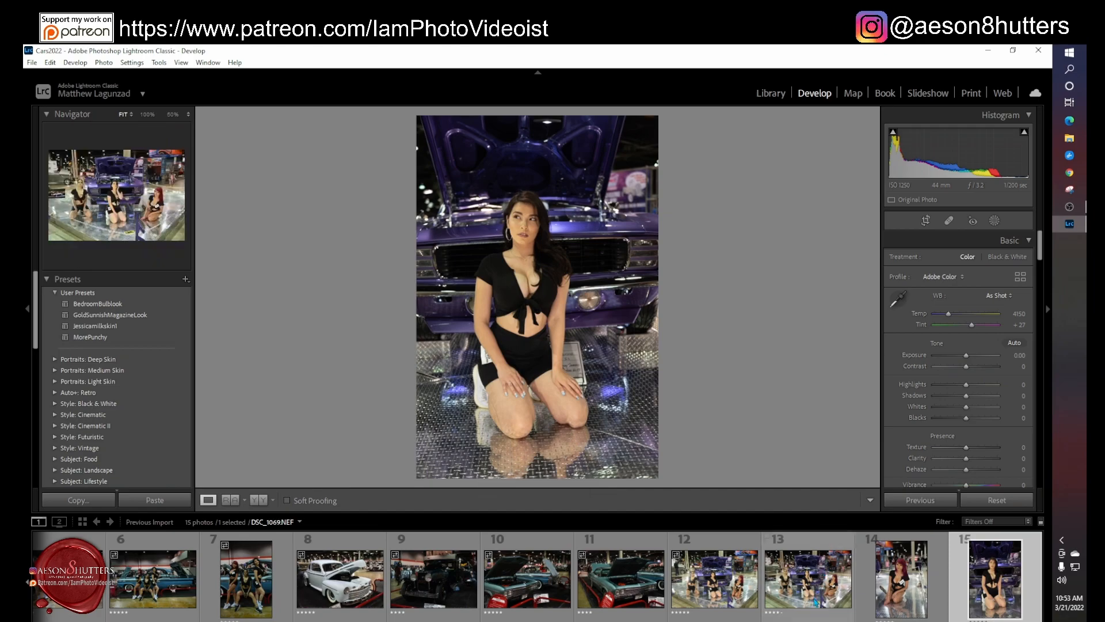
# - Filter the filmstrip by rating so that only photos rated equal to 4 stars are shown
pyautogui.scroll(5, 537, 576)
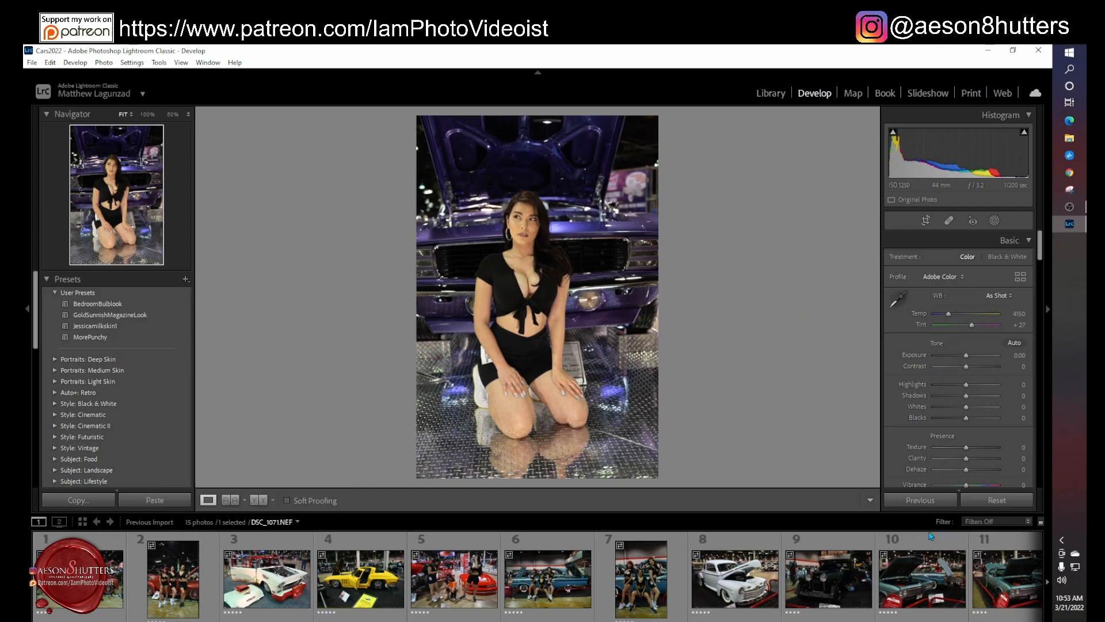
pyautogui.click(984, 524)
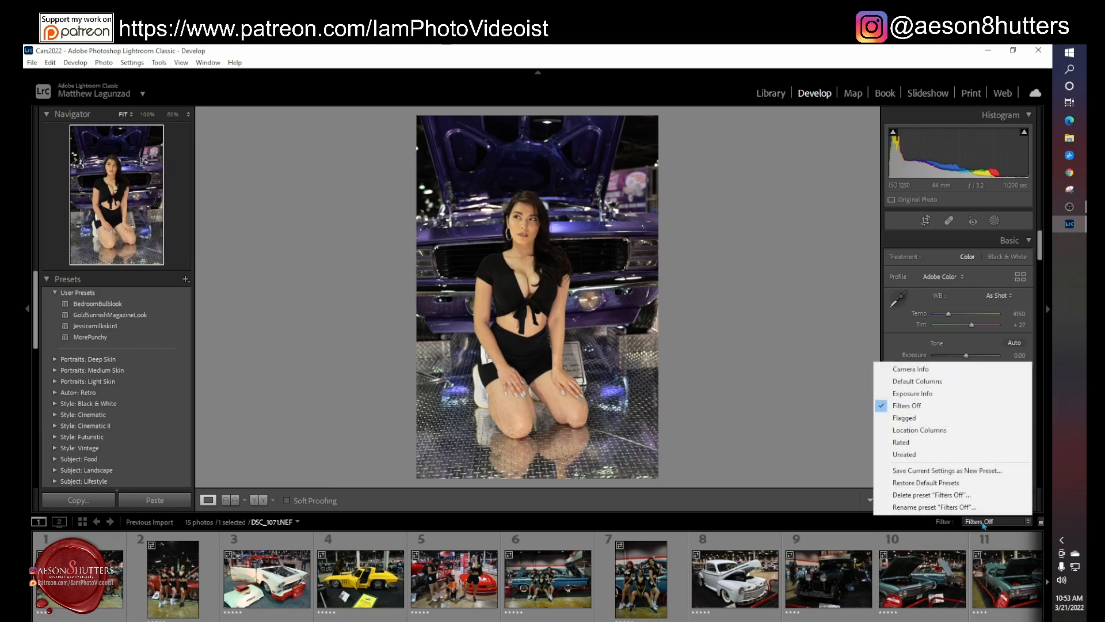
pyautogui.click(901, 443)
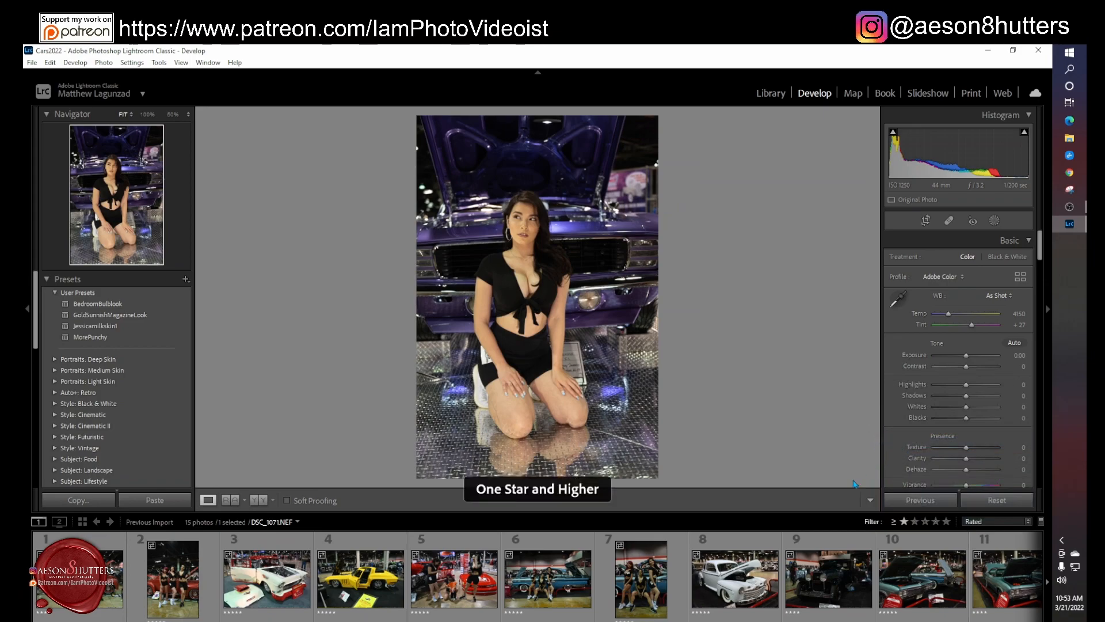
pyautogui.click(894, 526)
pyautogui.click(894, 526)
pyautogui.click(894, 526)
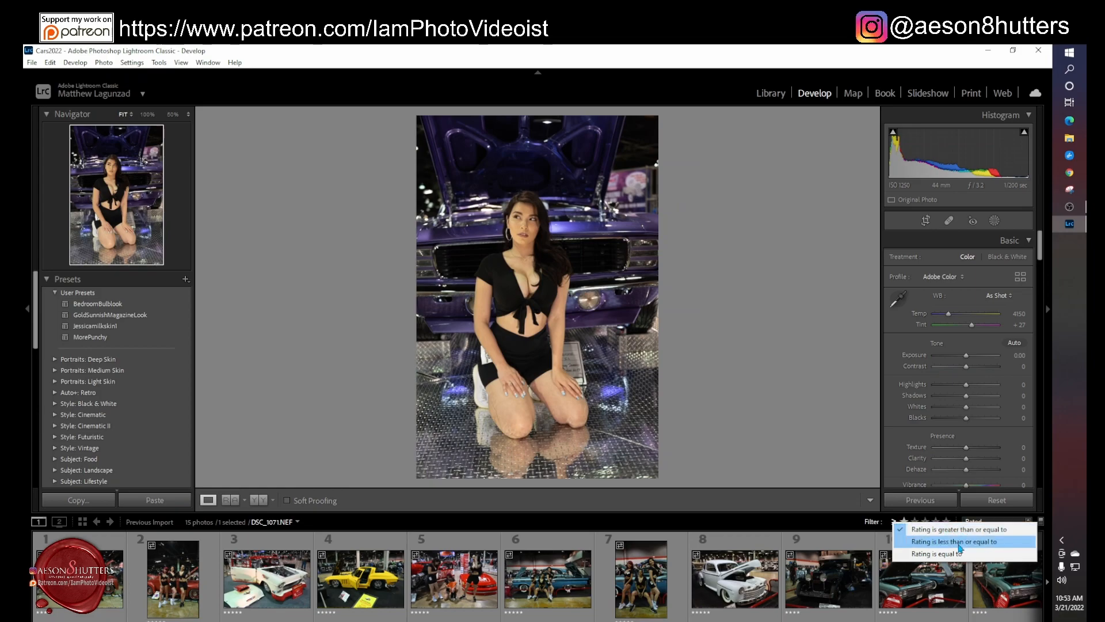
pyautogui.click(916, 555)
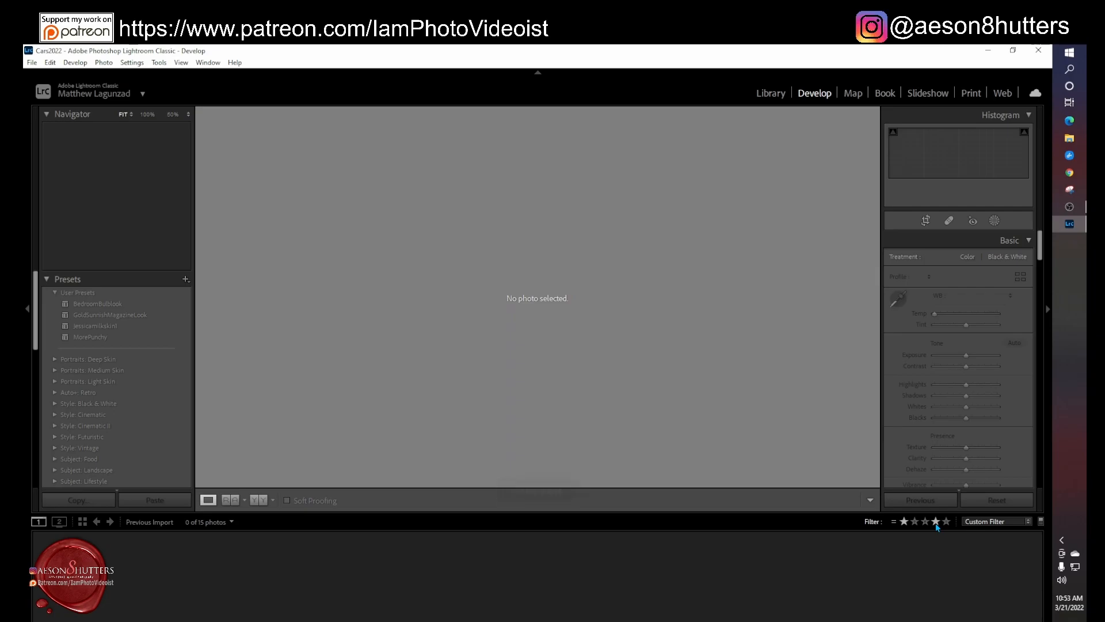
pyautogui.click(936, 522)
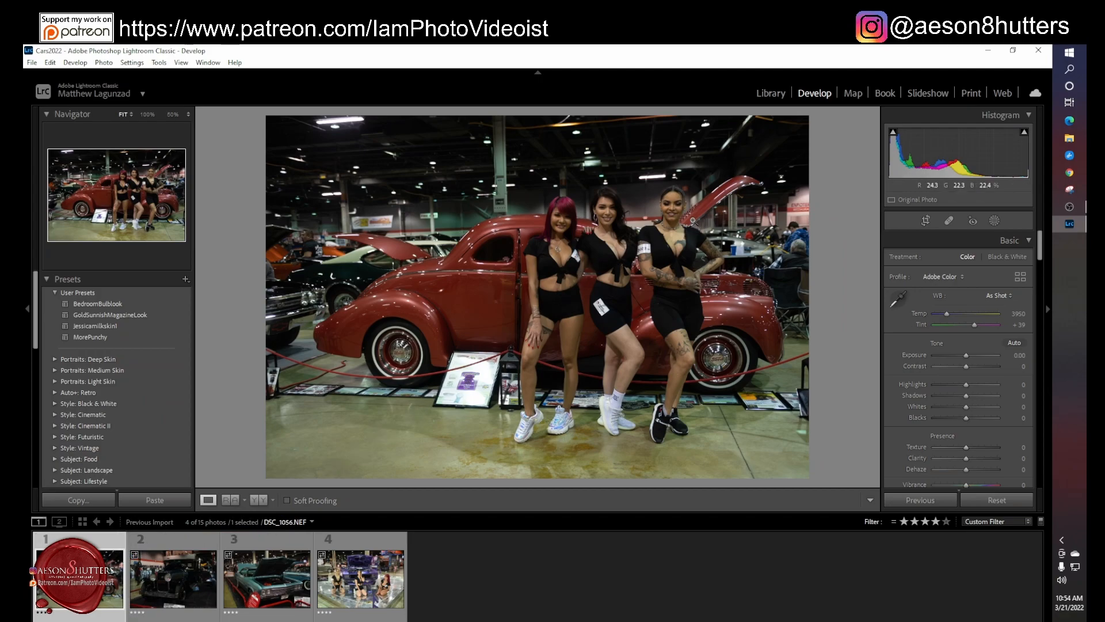
pyautogui.click(675, 240)
pyautogui.click(691, 217)
pyautogui.click(695, 207)
pyautogui.click(646, 197)
# - Brighten the second filtered photo, the dark vintage car, by setting its Exposure to +2.33
pyautogui.press('Right')
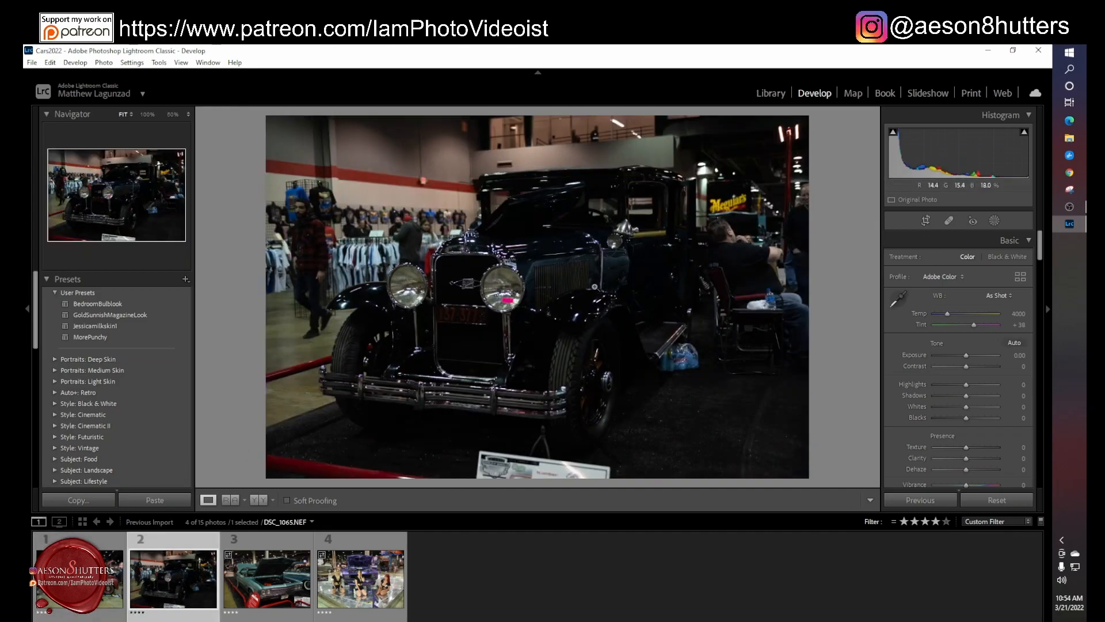
pyautogui.click(985, 356)
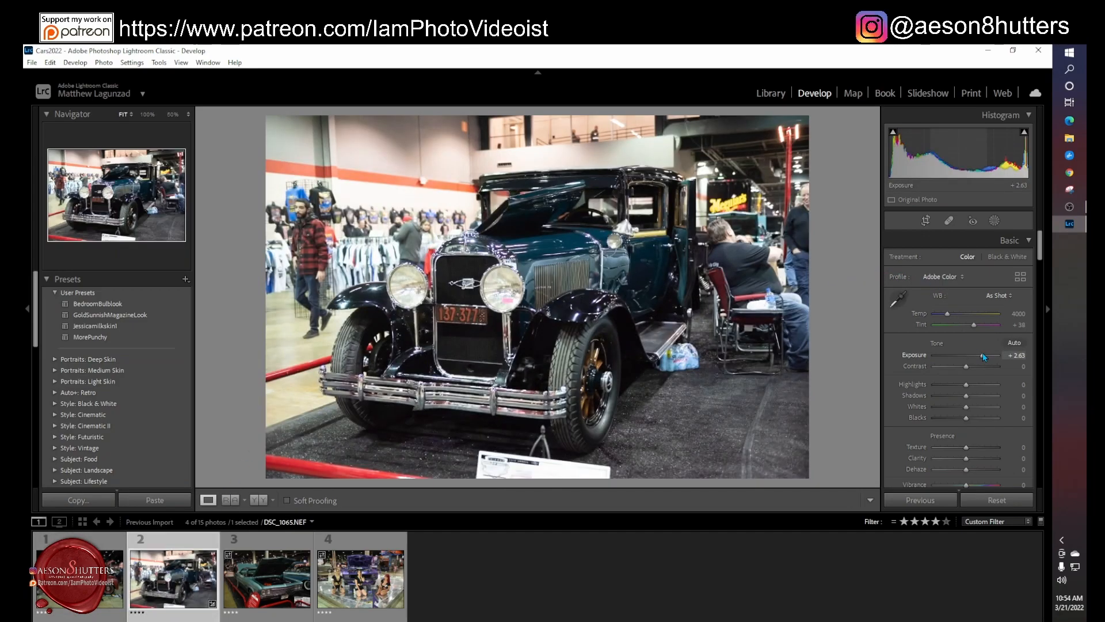
pyautogui.moveTo(984, 355); pyautogui.dragTo(981, 356)
pyautogui.scroll(-4, 980, 356)
pyautogui.scroll(1, 980, 356)
pyautogui.scroll(3, 982, 357)
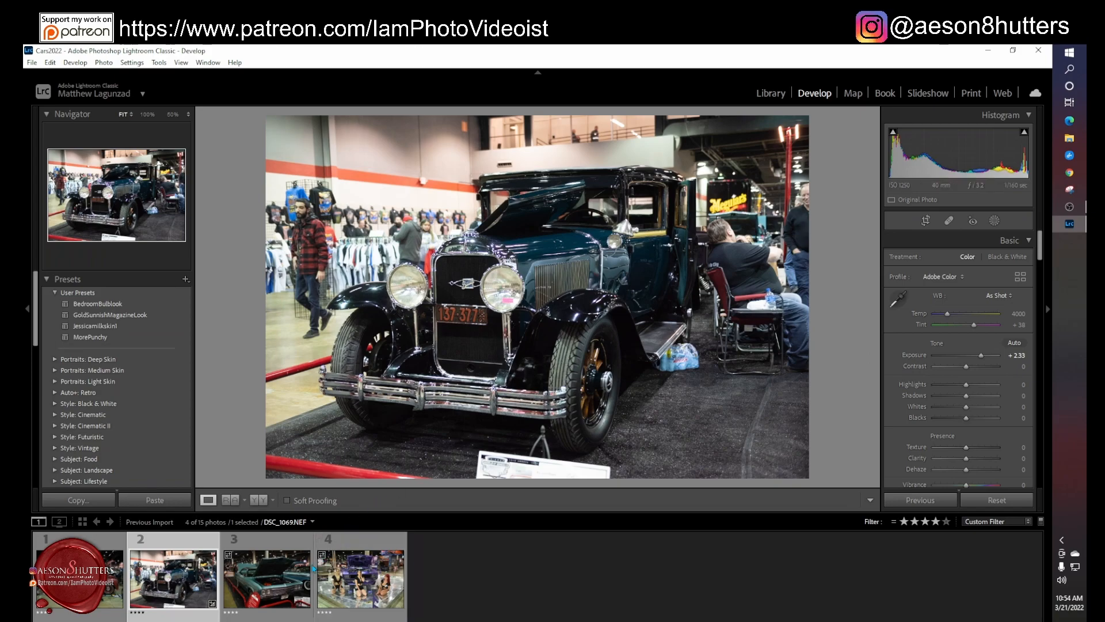
# - Set the Exposure of the third filtered photo, the teal car with its hood open, to about +1.61 and rate it 5 stars
pyautogui.click(259, 581)
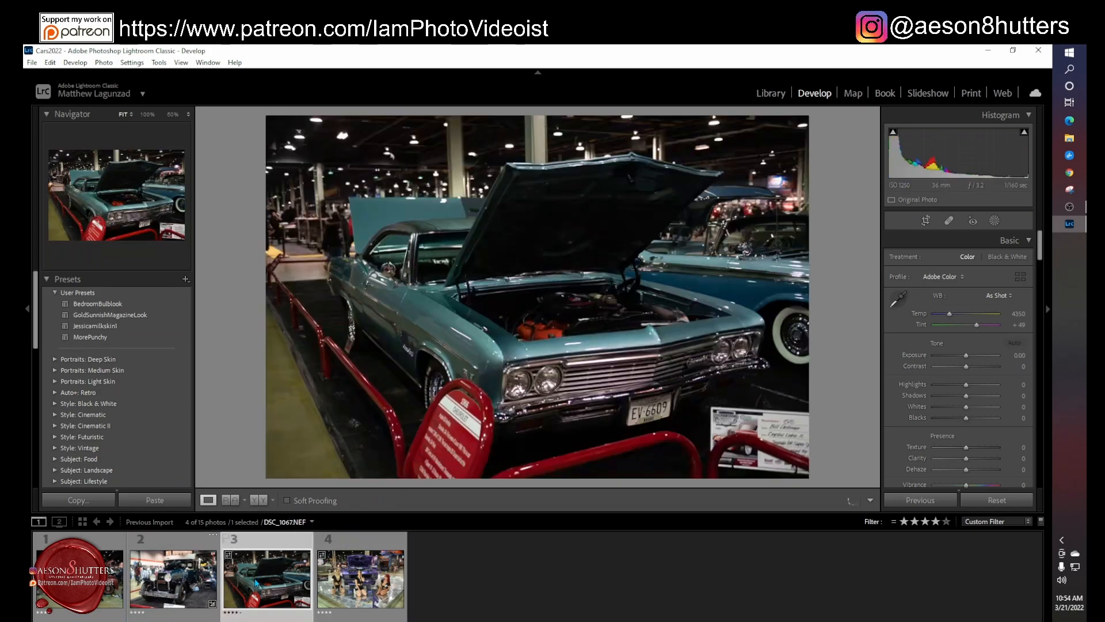
pyautogui.click(981, 356)
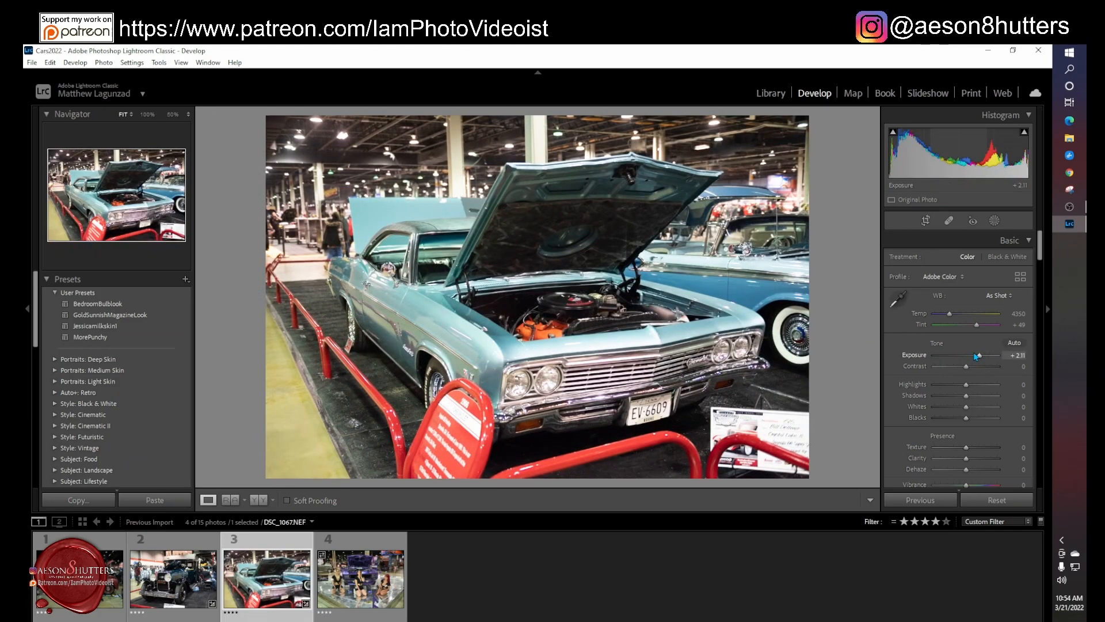
pyautogui.moveTo(980, 355); pyautogui.dragTo(975, 355)
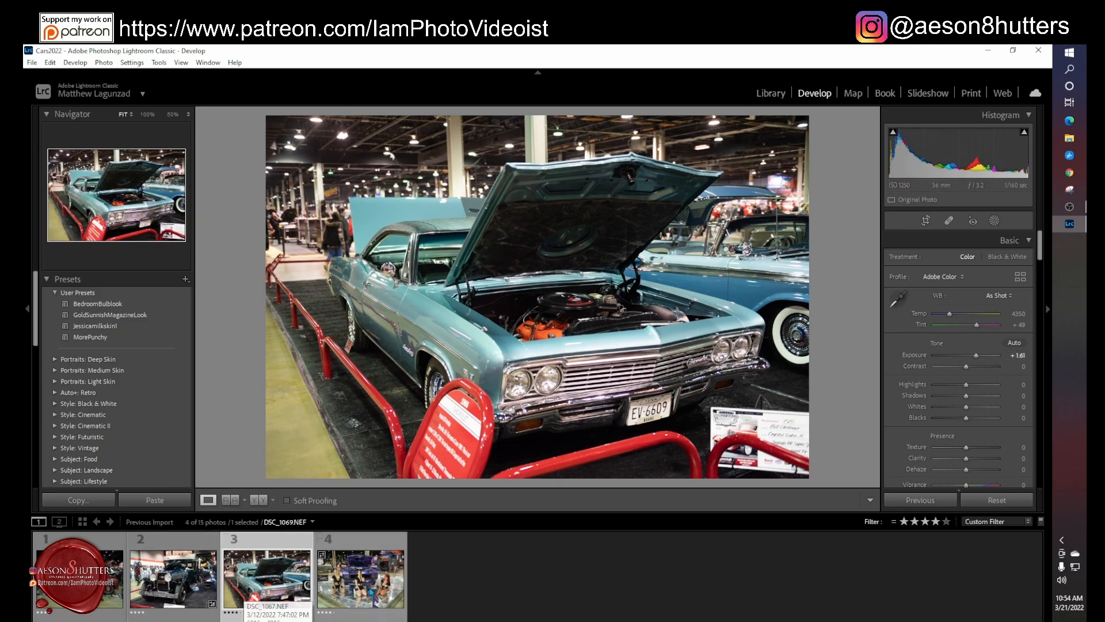
pyautogui.press('5')
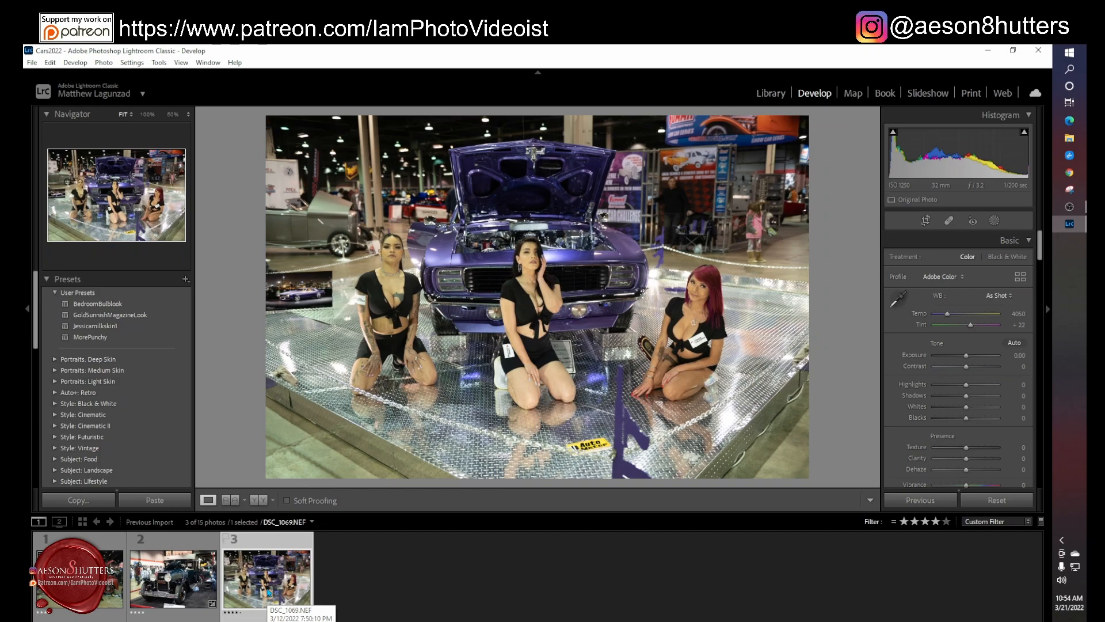
# - Crop the purple car photo to a vertical frame around the blonde model and the middle model
pyautogui.click(925, 221)
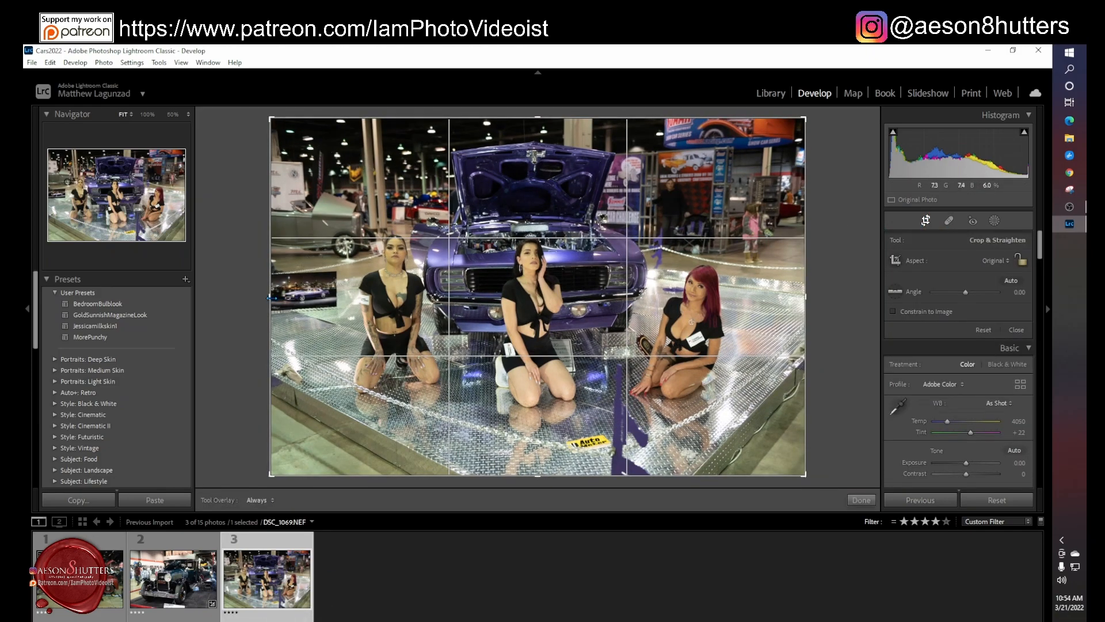
pyautogui.moveTo(272, 298); pyautogui.dragTo(301, 297)
pyautogui.moveTo(777, 298); pyautogui.dragTo(674, 304)
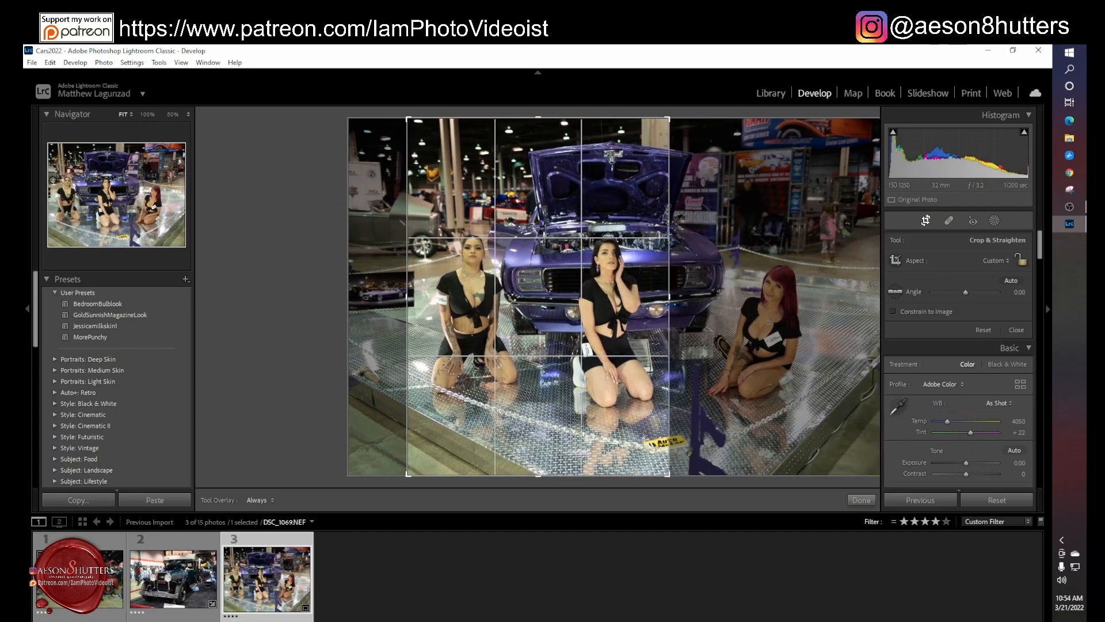
pyautogui.click(862, 499)
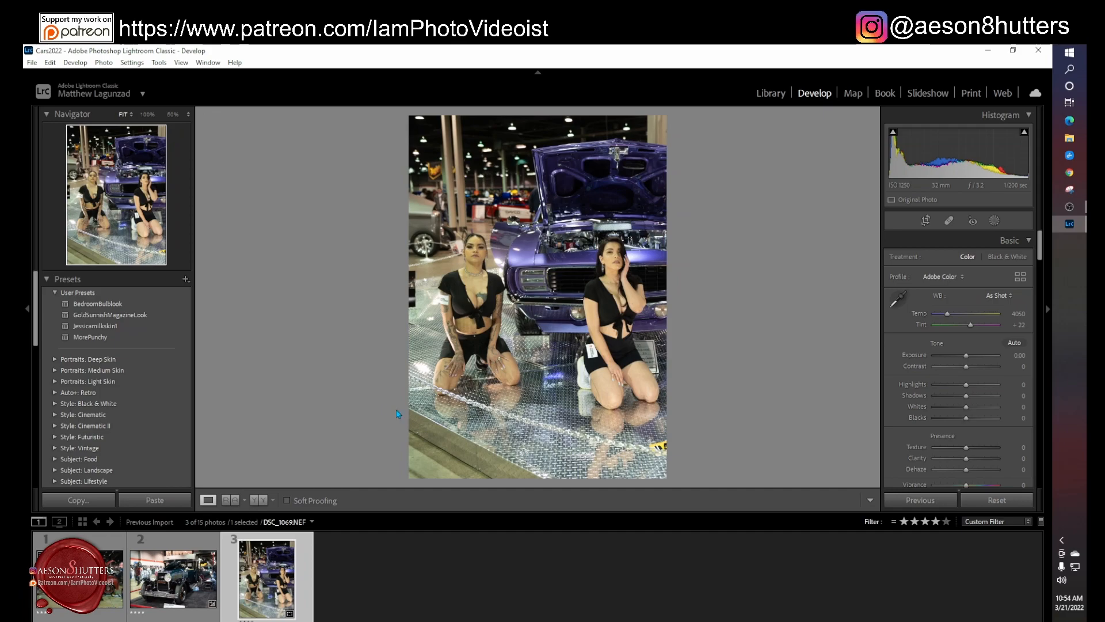
# - Change the rating filter to show only photos rated exactly 5 stars
pyautogui.click(947, 522)
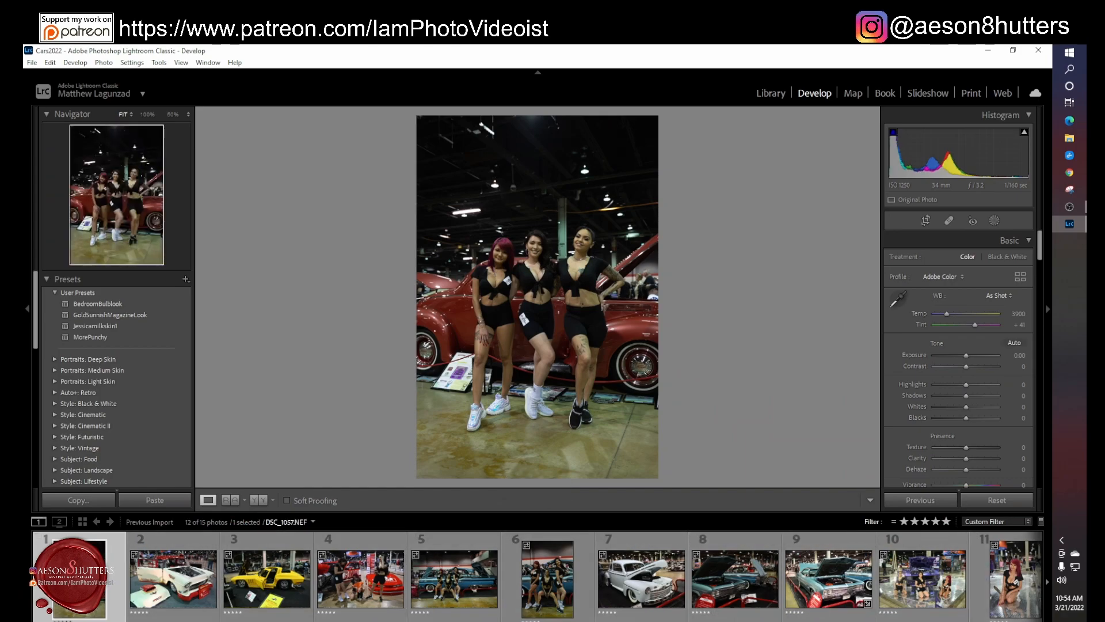
pyautogui.hscroll(2, 717, 621)
pyautogui.hscroll(-2, 717, 620)
# - On the first 5-star photo, set Exposure to +1.75 and the white balance Temp to 3650
pyautogui.click(979, 355)
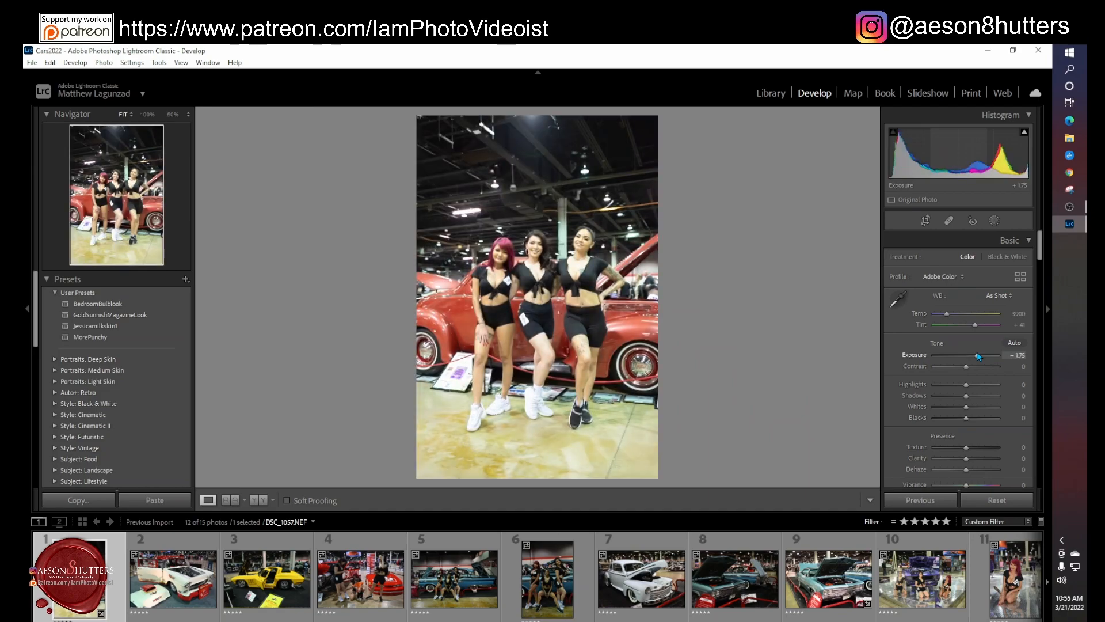
pyautogui.moveTo(979, 355); pyautogui.dragTo(975, 354)
pyautogui.moveTo(949, 317); pyautogui.dragTo(945, 316)
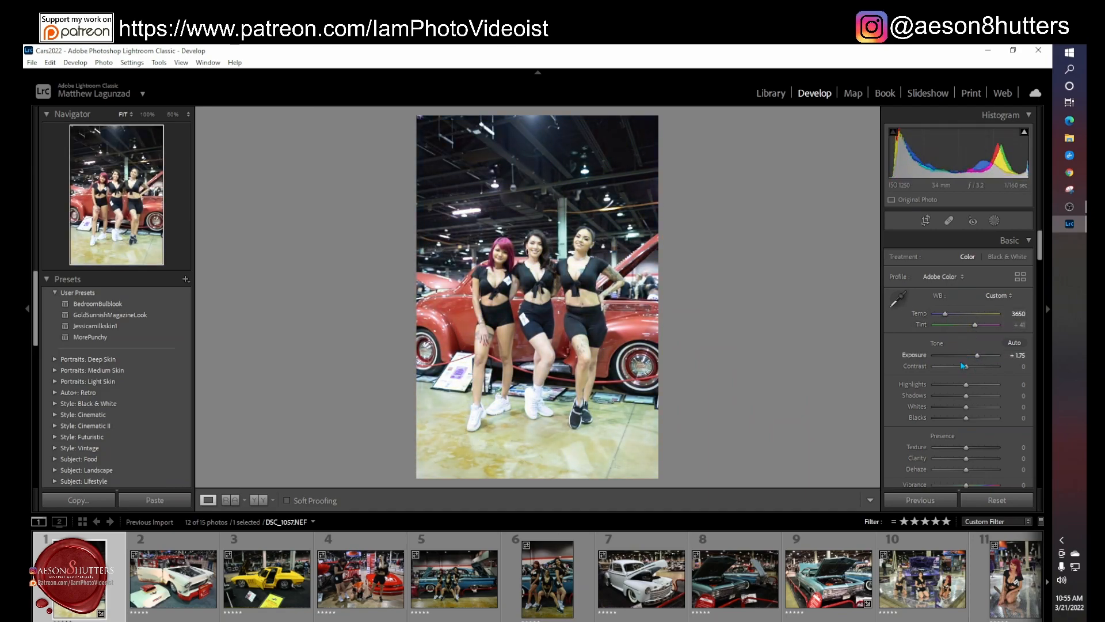
# - Set Highlights to -25, Shadows to +14, Whites to +11, Blacks to -32, Clarity to +15 and Vibrance to +30
pyautogui.moveTo(967, 384); pyautogui.dragTo(969, 407)
pyautogui.moveTo(966, 461); pyautogui.dragTo(971, 459)
pyautogui.scroll(-3, 900, 448)
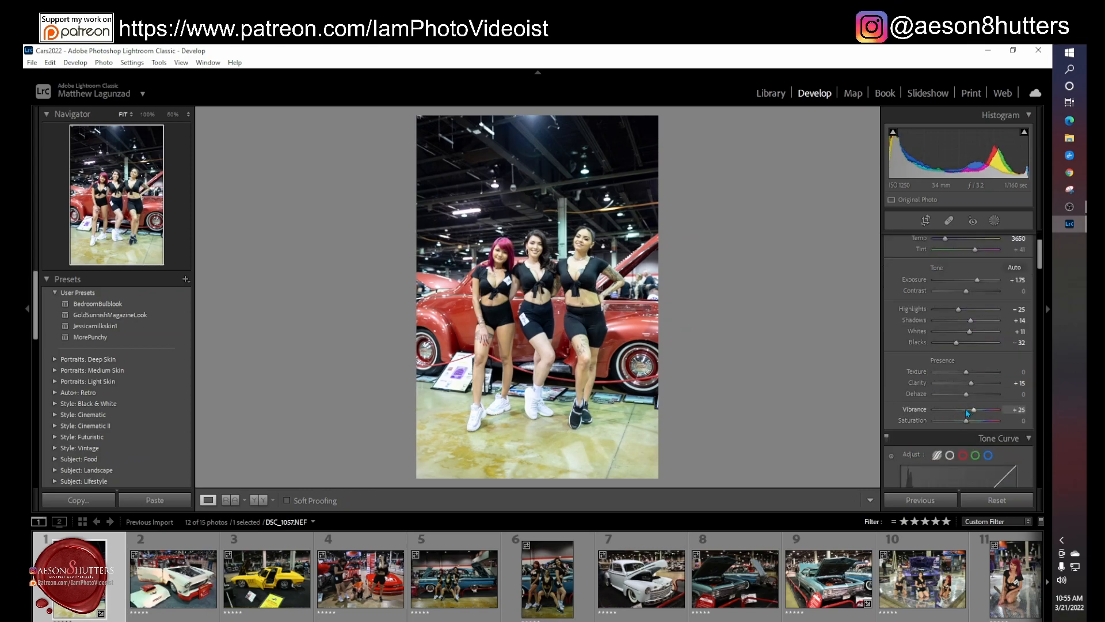
pyautogui.scroll(3, 888, 362)
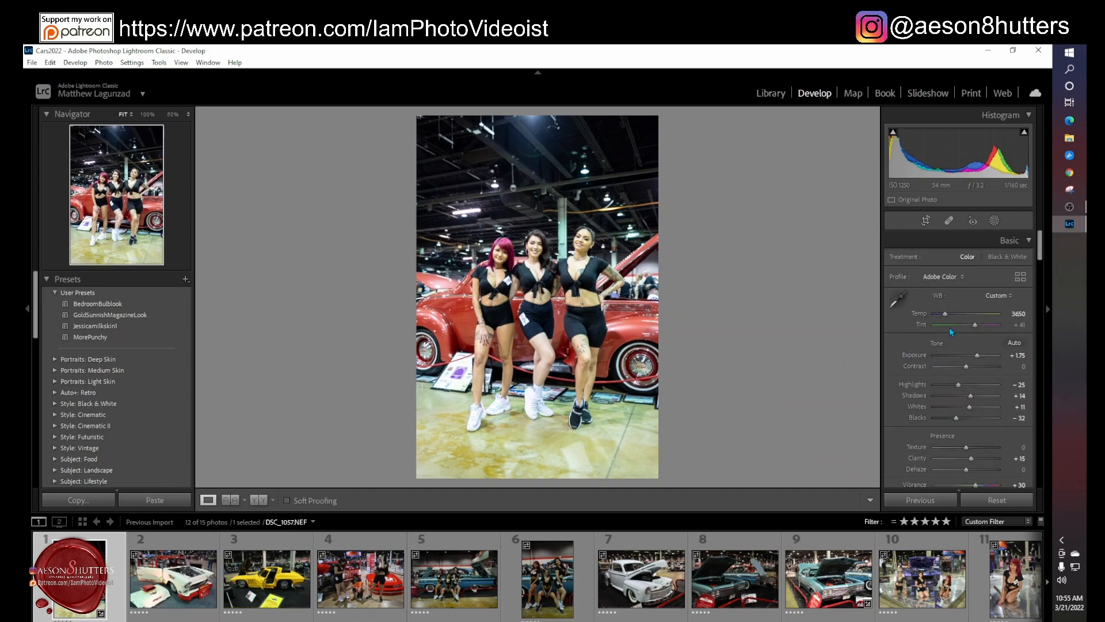
# - Try a white balance Temp of 3400 on the photo and settle on 3700
pyautogui.click(1018, 313)
pyautogui.write('3400')
pyautogui.press('Return')
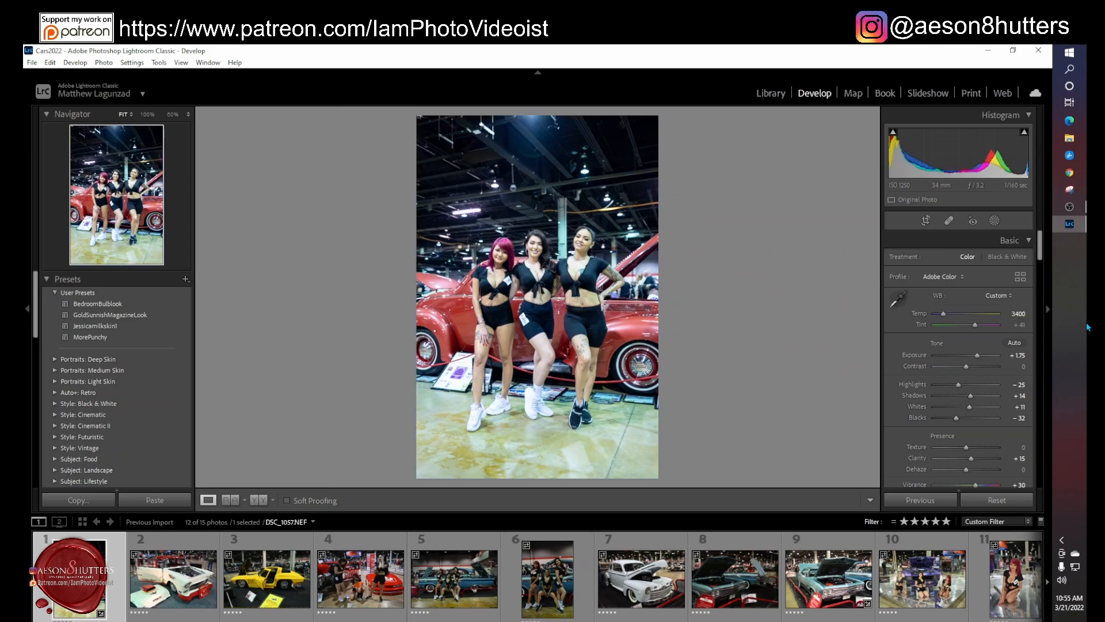
pyautogui.click(1022, 315)
pyautogui.write('3700')
pyautogui.press('Return')
# - Set the Luminance noise reduction to 29 on the first photo, checking the faces up close
pyautogui.scroll(-6, 921, 393)
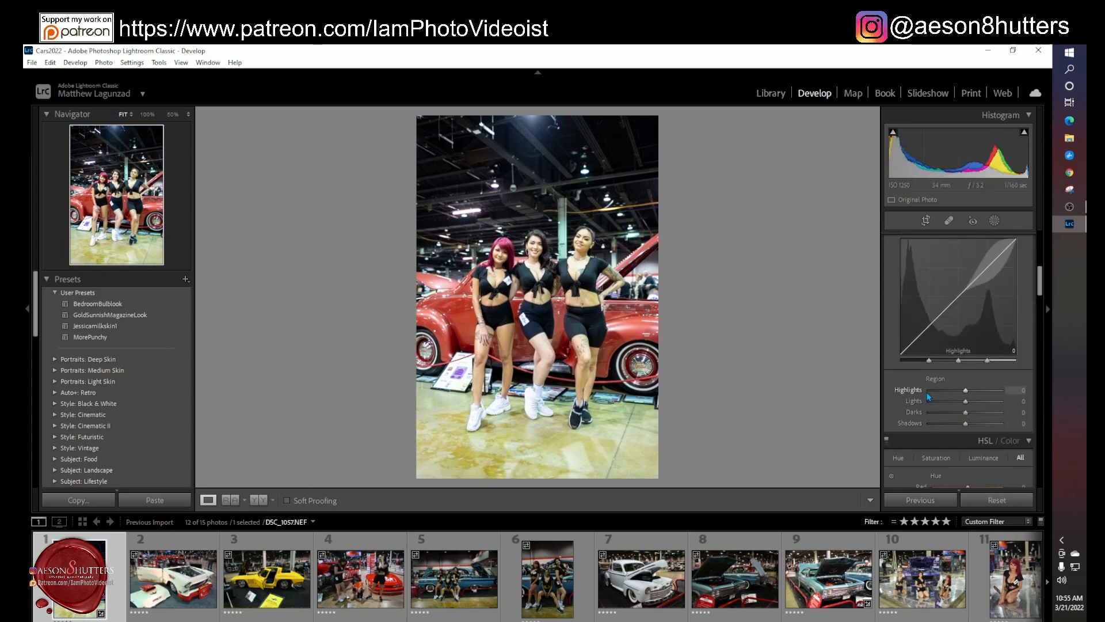
pyautogui.scroll(-3, 928, 396)
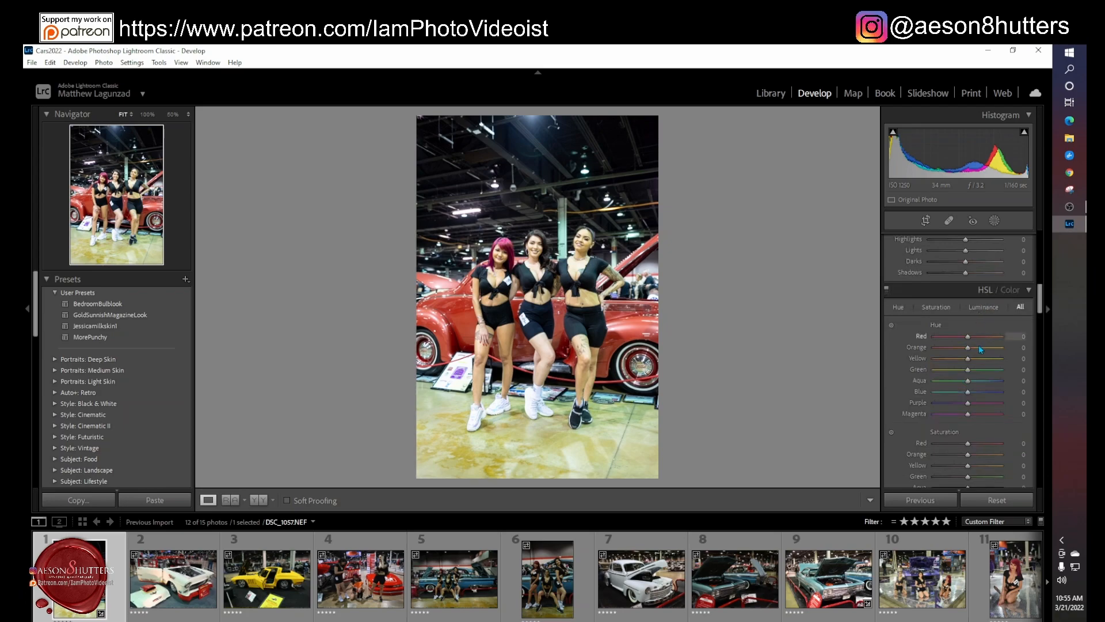
pyautogui.scroll(-5, 953, 339)
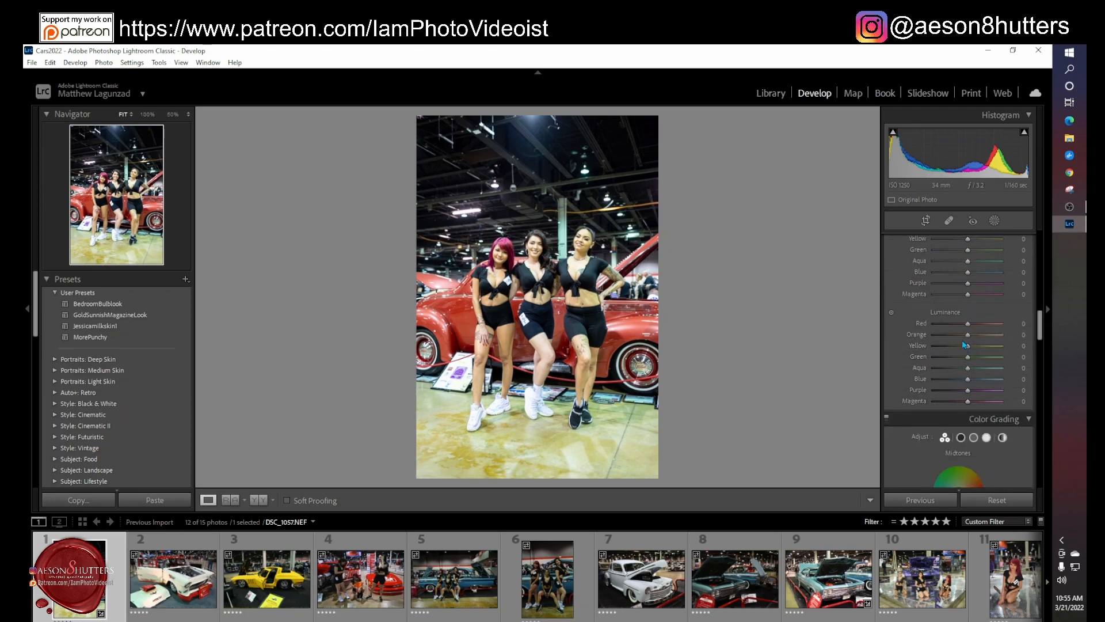
pyautogui.scroll(-3, 965, 333)
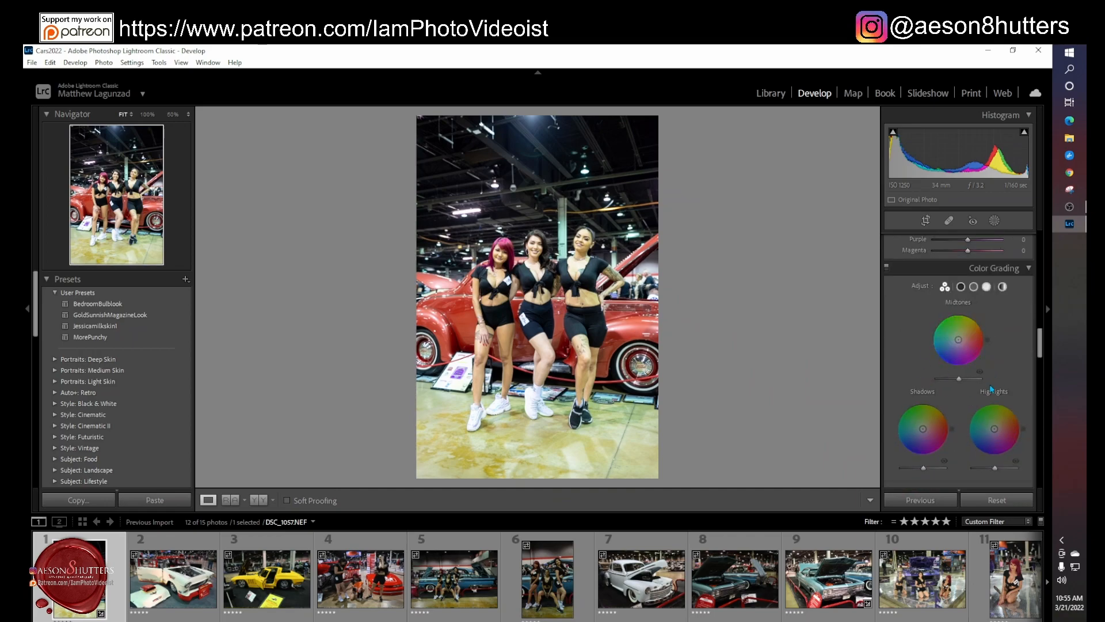
pyautogui.scroll(-5, 934, 368)
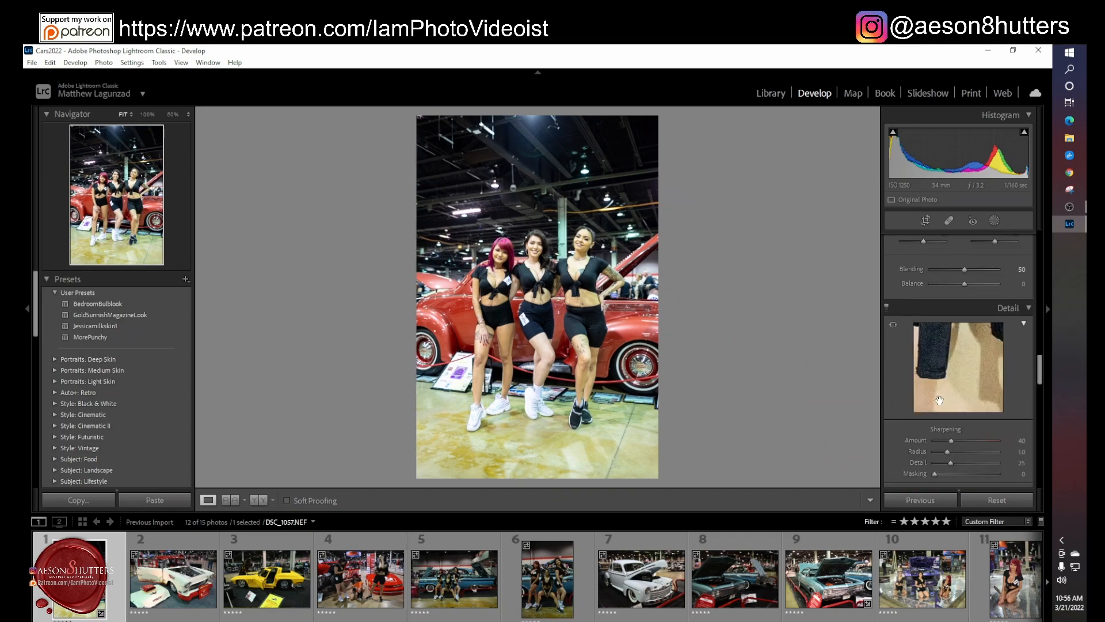
pyautogui.click(473, 243)
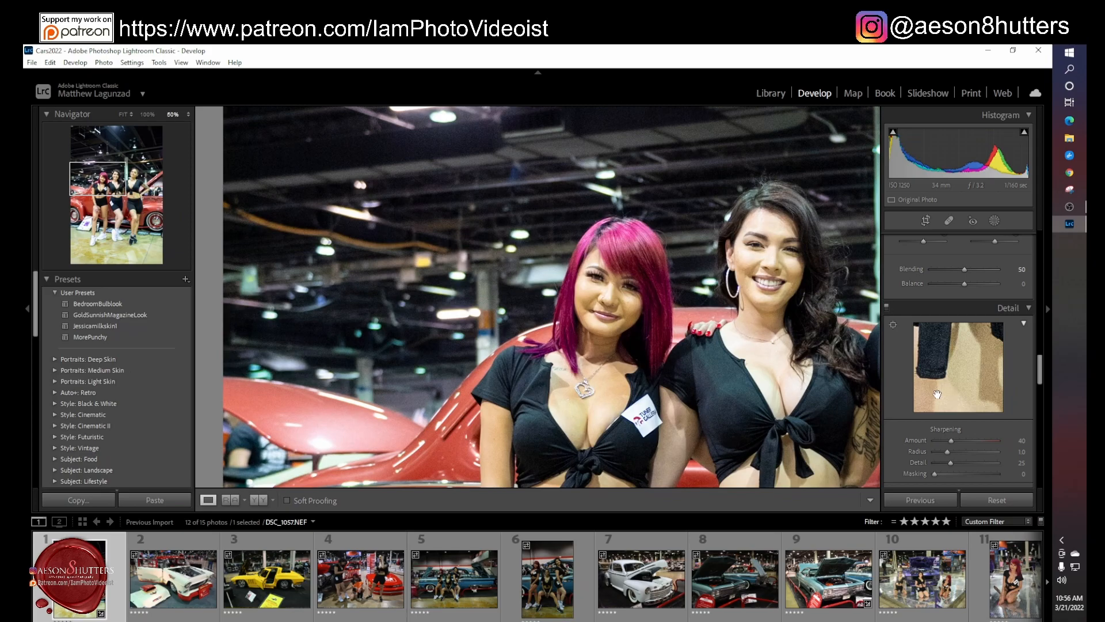
pyautogui.scroll(-2, 935, 420)
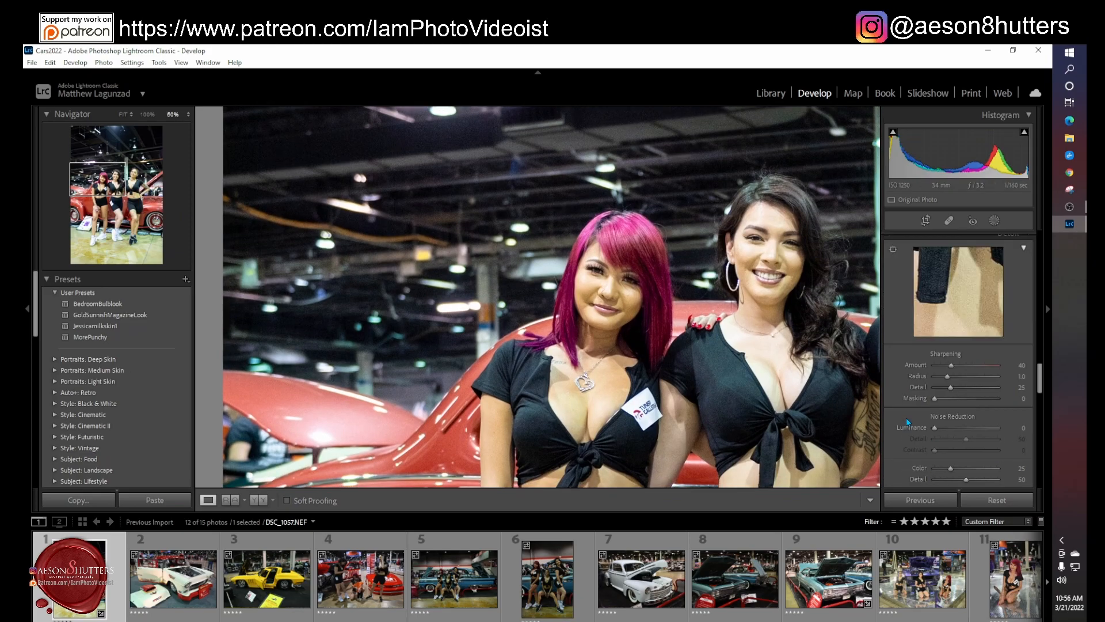
pyautogui.moveTo(953, 427); pyautogui.dragTo(954, 432)
pyautogui.press('z')
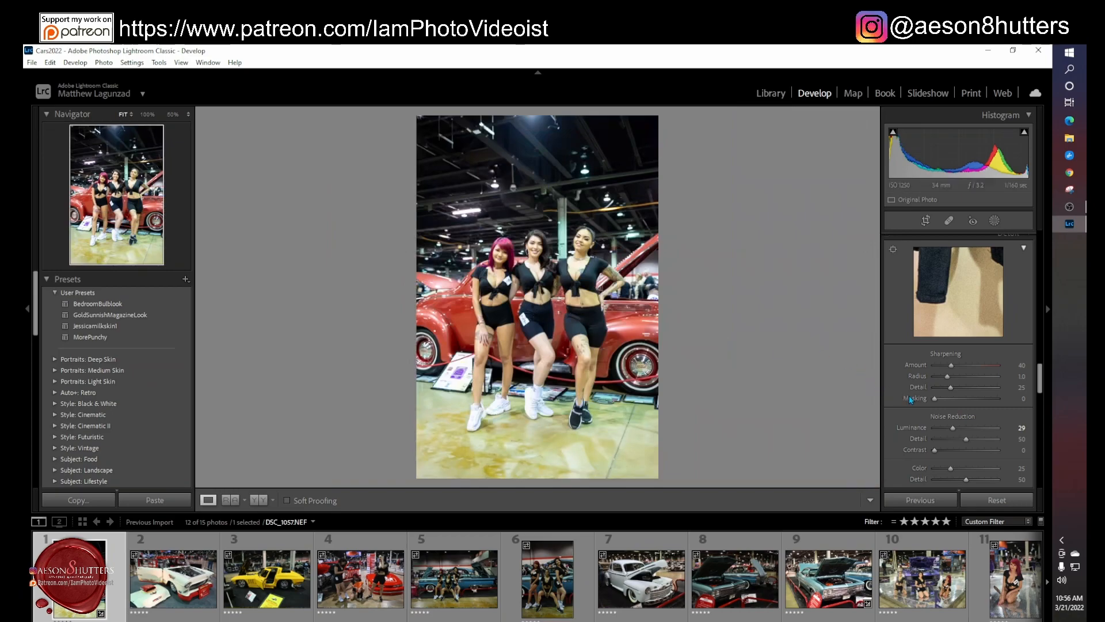
# - Set the Transform Aspect to +20 on the first photo and enable Constrain Crop
pyautogui.scroll(-5, 908, 399)
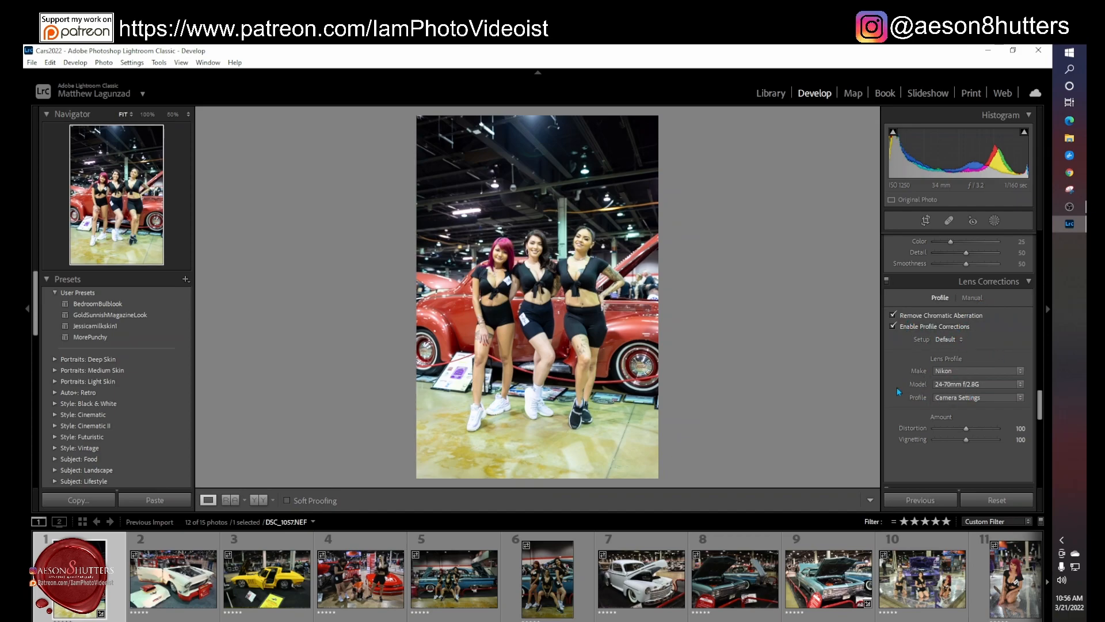
pyautogui.scroll(-5, 908, 402)
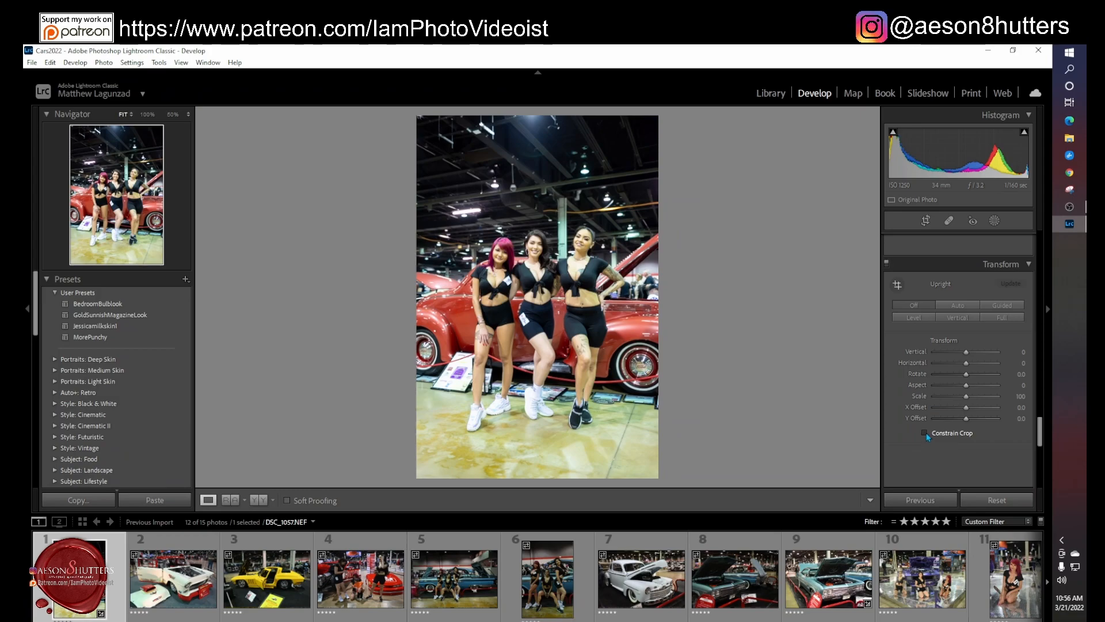
pyautogui.press('Up')
pyautogui.press('Up')
pyautogui.press('Up')
pyautogui.press('Up')
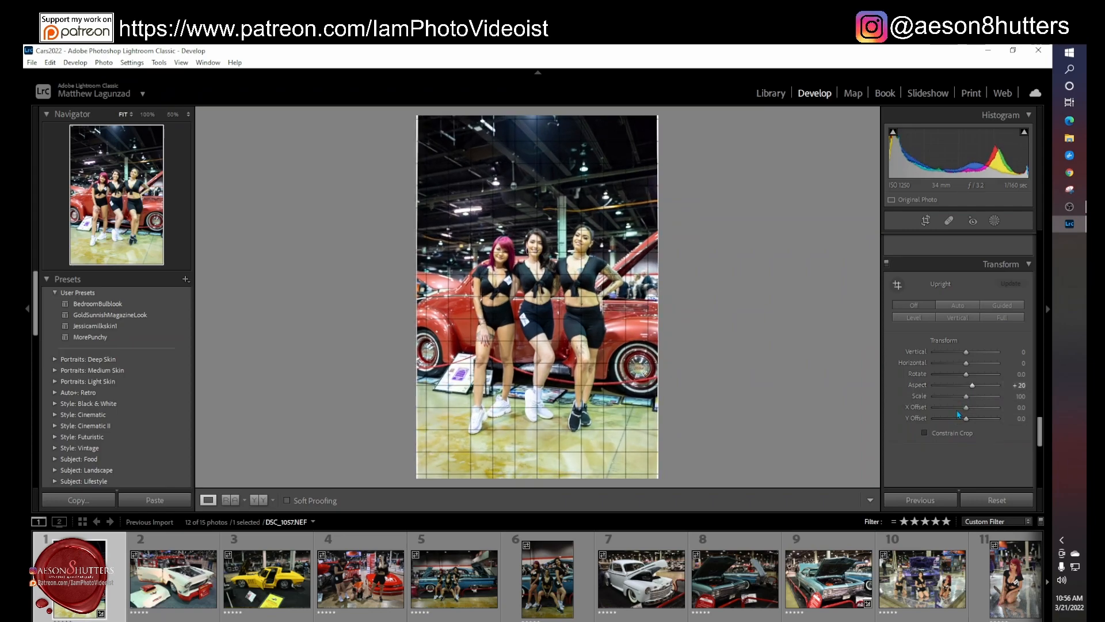
pyautogui.click(925, 433)
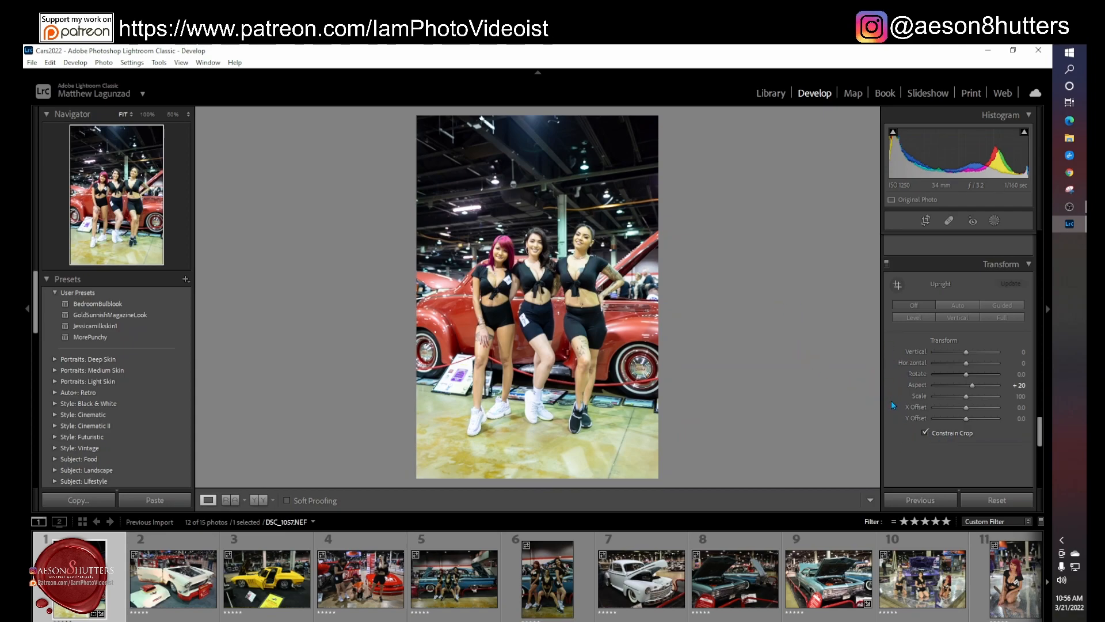
# - Lower the Post-Crop Vignetting Amount slightly to darken the edges of the first photo
pyautogui.scroll(-3, 891, 399)
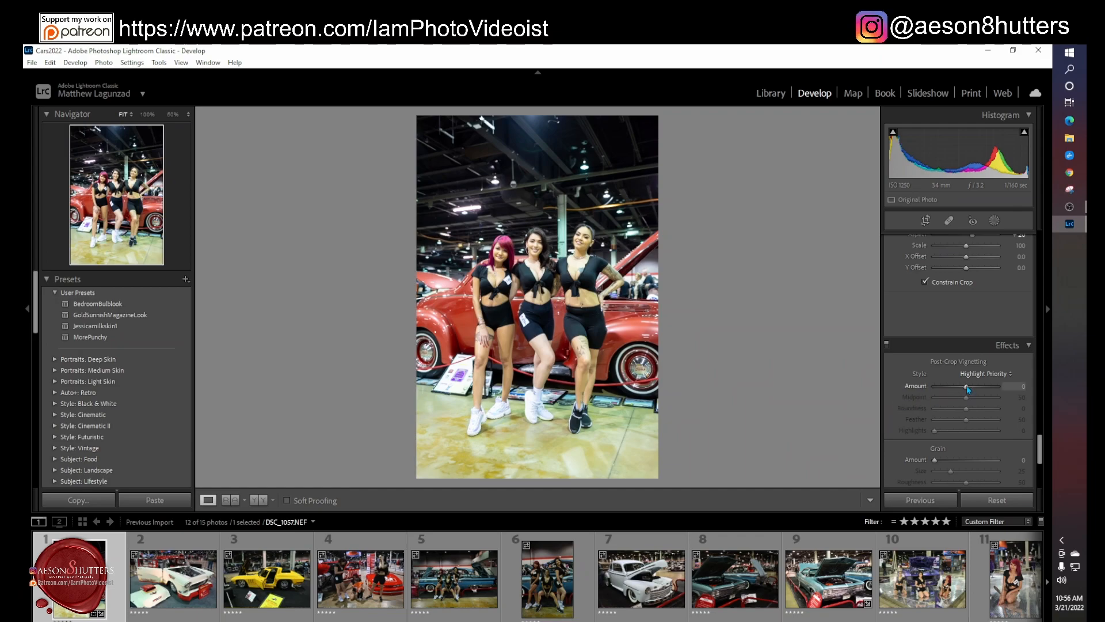
pyautogui.moveTo(966, 387); pyautogui.dragTo(966, 385)
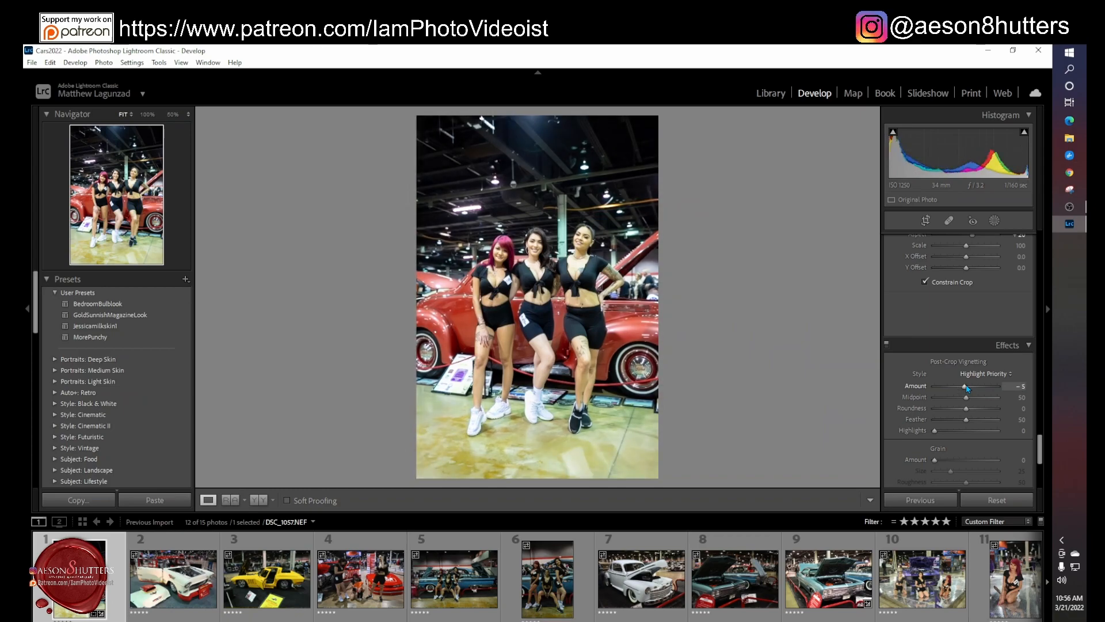
pyautogui.scroll(-2, 932, 395)
pyautogui.scroll(-1, 910, 401)
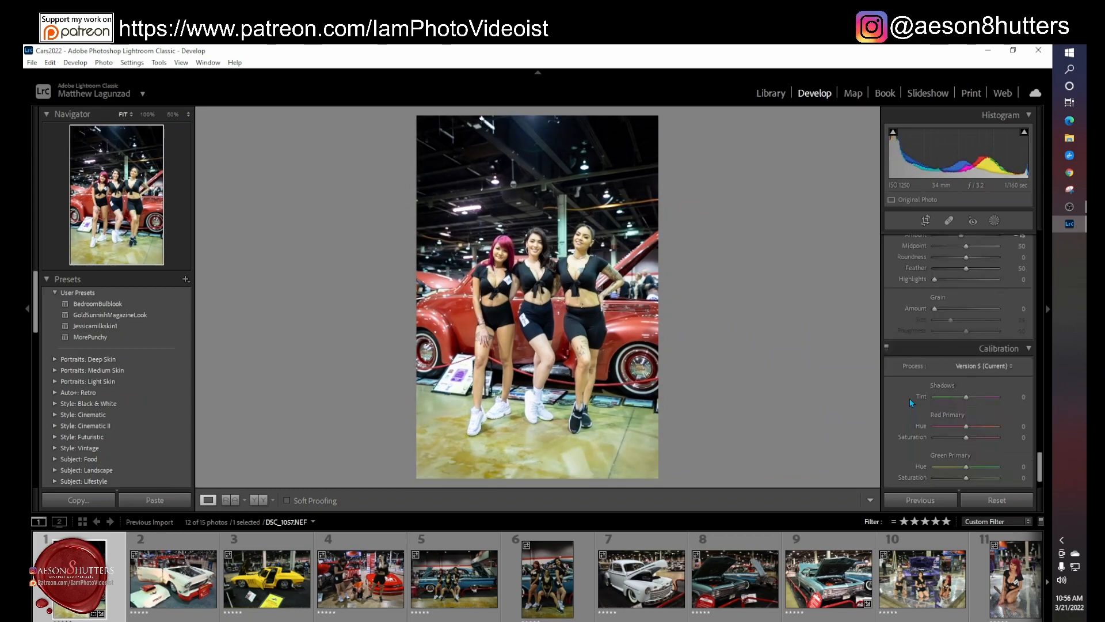
pyautogui.scroll(-1, 955, 433)
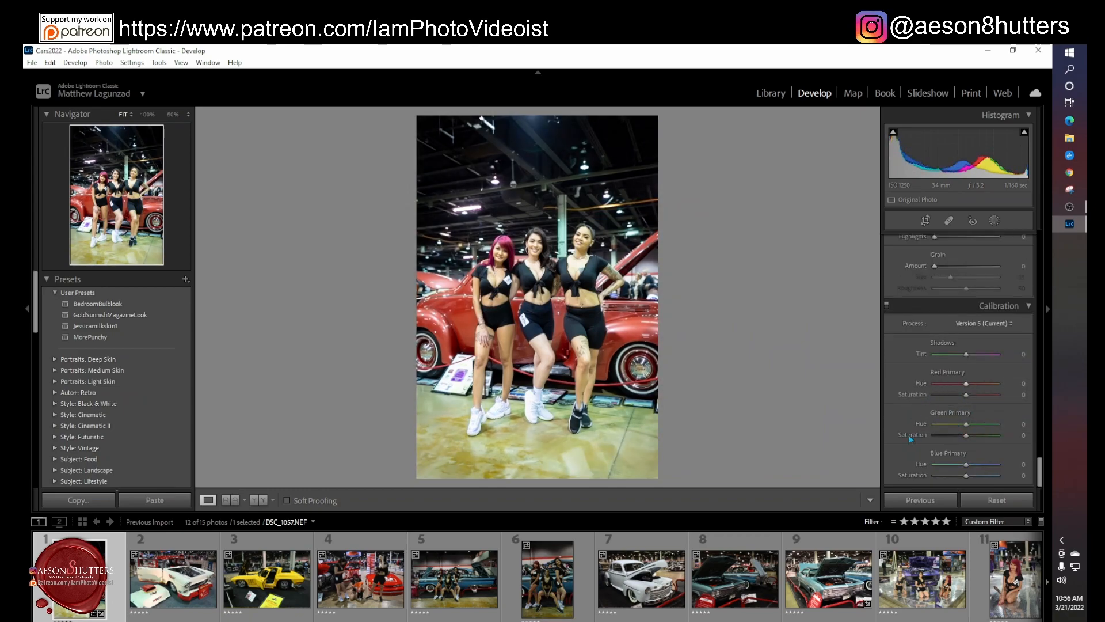
pyautogui.scroll(15, 976, 429)
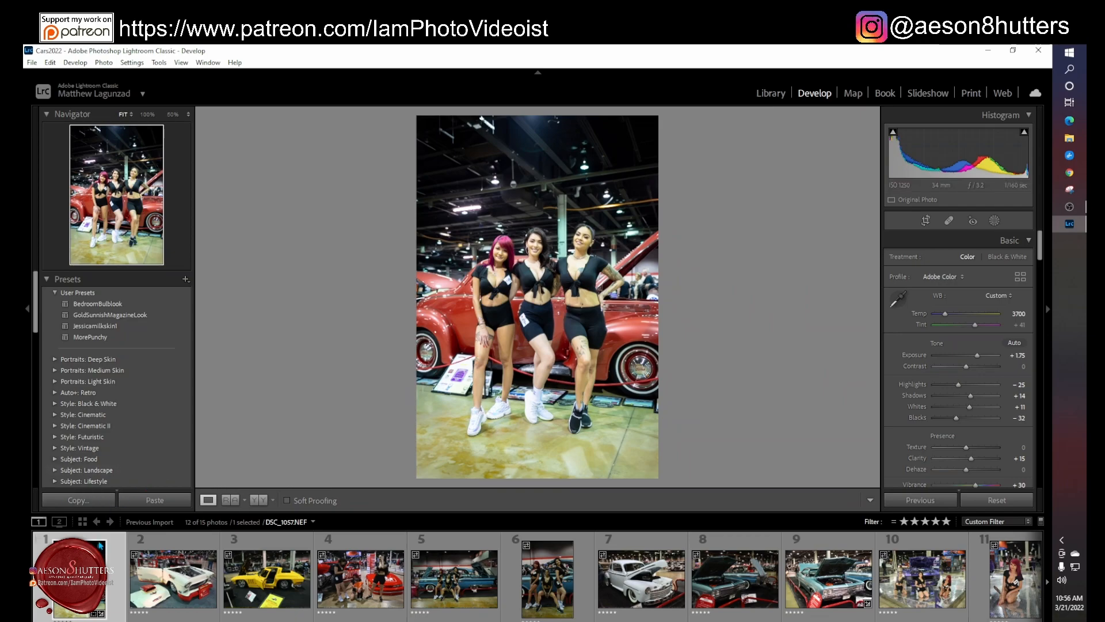
# - Copy the first photo's develop settings, leaving the Transform options out
pyautogui.click(132, 553)
pyautogui.click(91, 502)
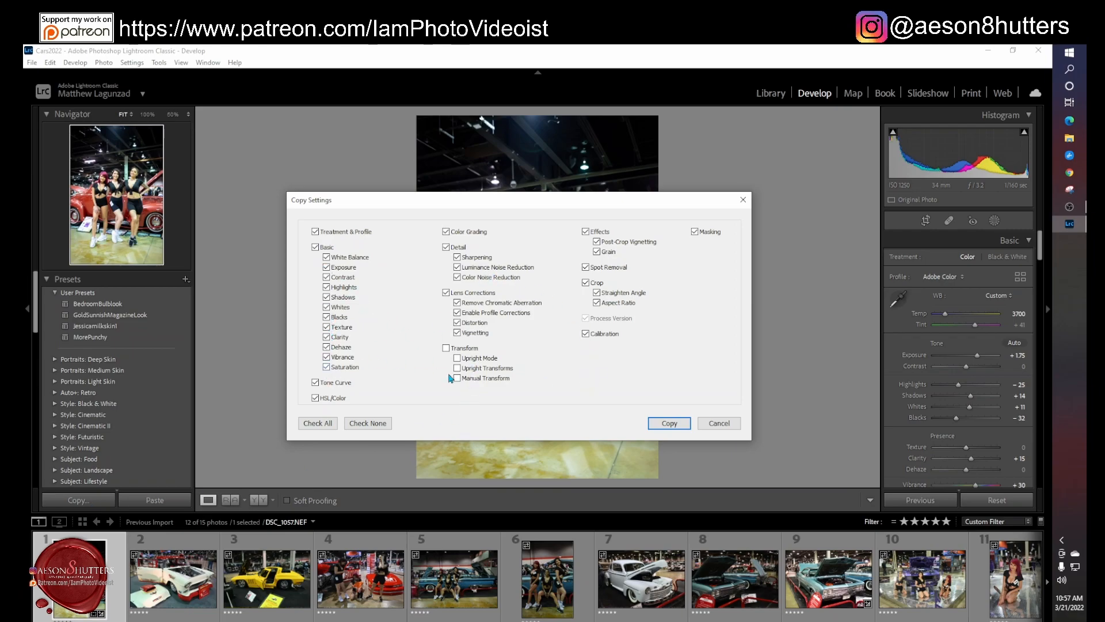
pyautogui.click(677, 425)
# - Paste the copied settings onto the second photo, the white and red car, and set its Exposure to +0.70
pyautogui.press('Right')
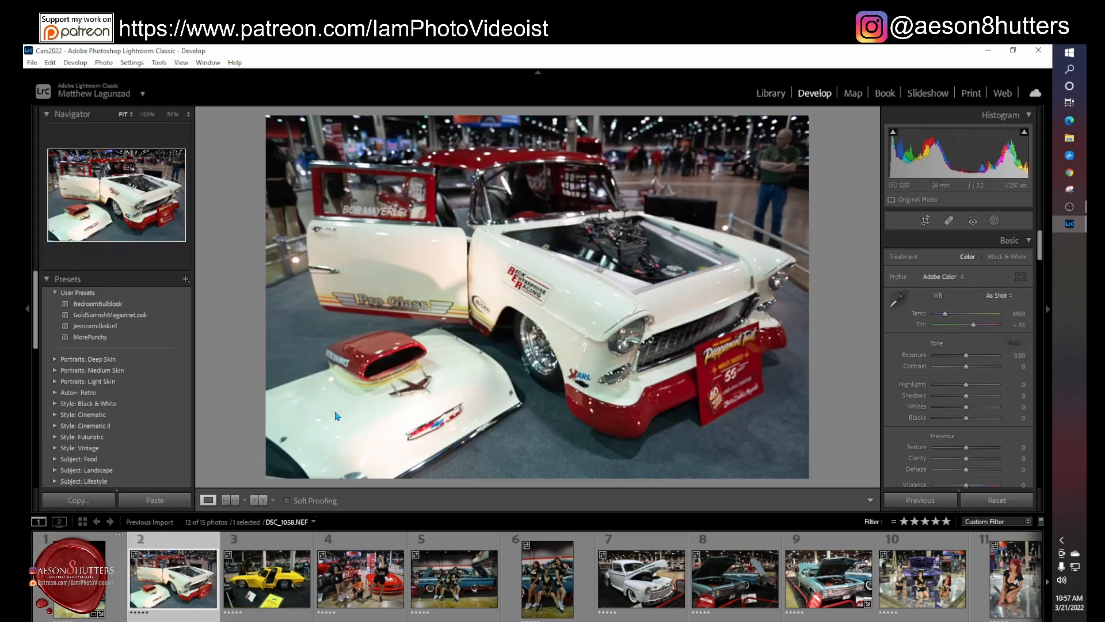
pyautogui.click(155, 500)
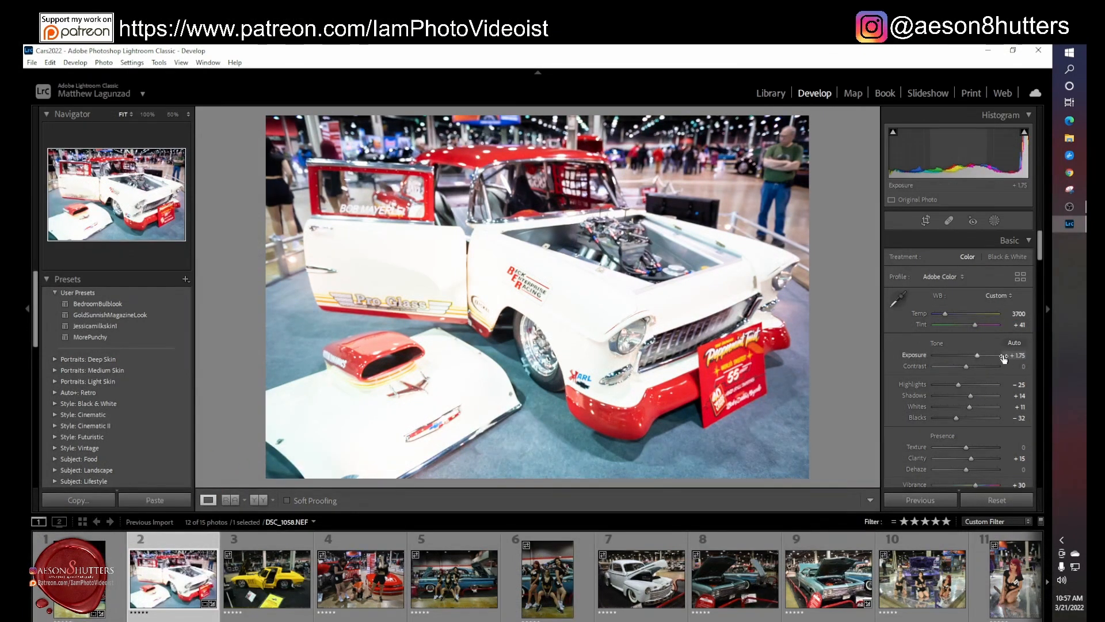
pyautogui.moveTo(978, 356); pyautogui.dragTo(973, 356)
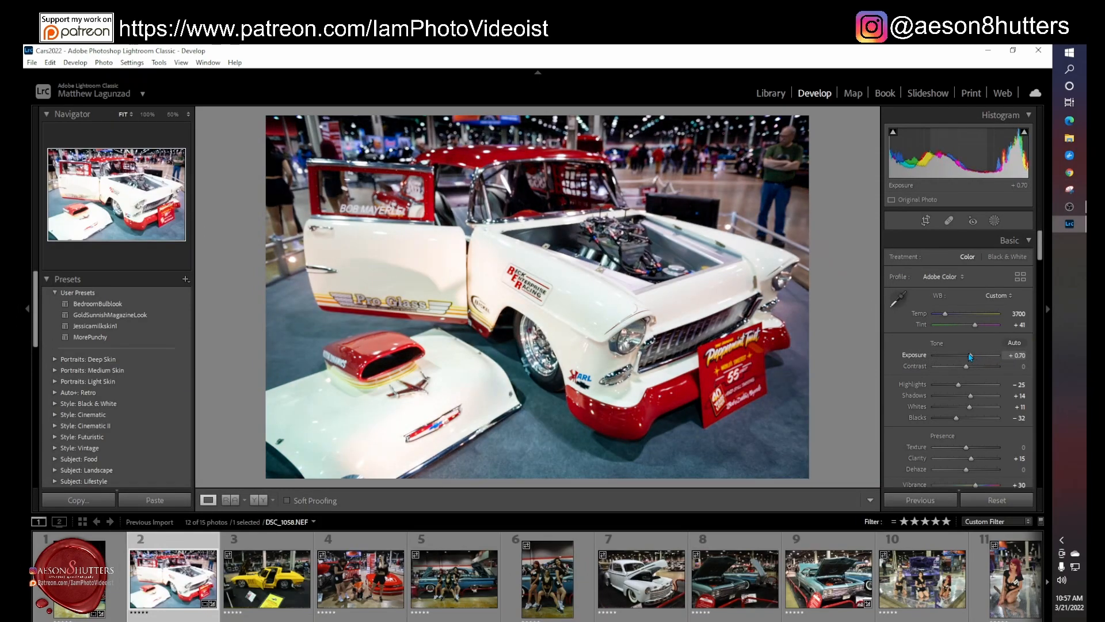
# - Paste the copied settings onto the third photo, the yellow Corvette, and set its Exposure to +1.32
pyautogui.press('Right')
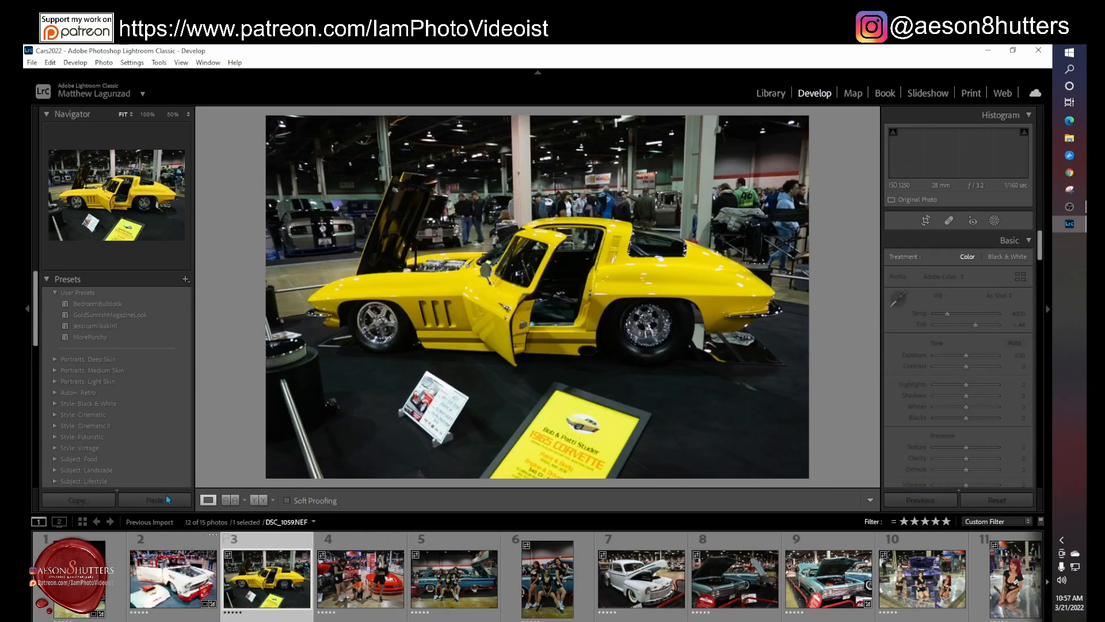
pyautogui.click(166, 501)
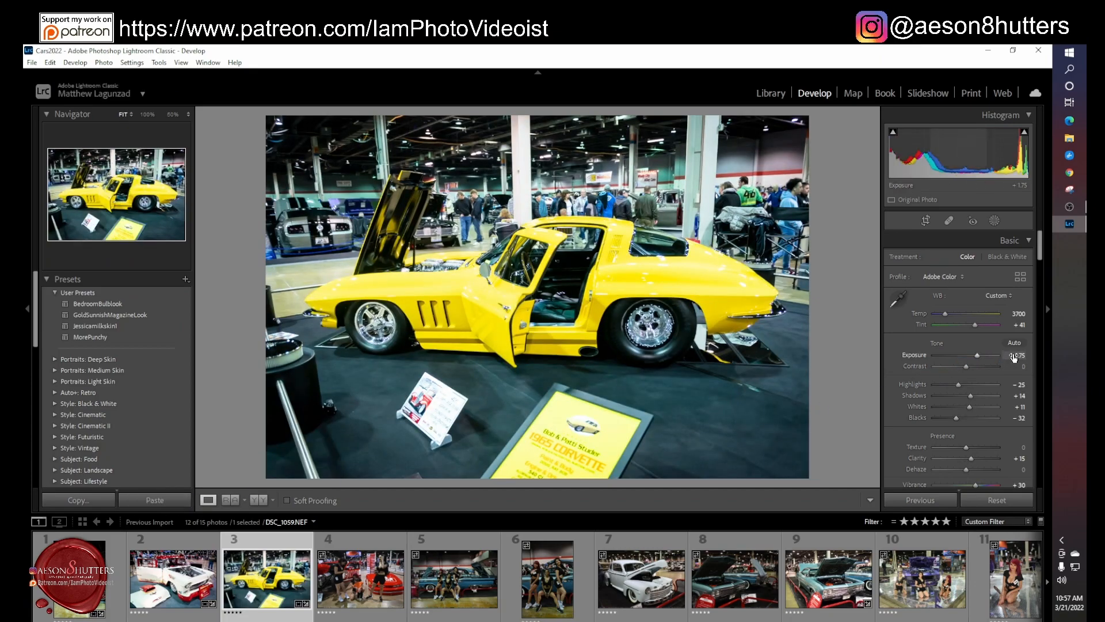
pyautogui.moveTo(979, 358); pyautogui.dragTo(976, 357)
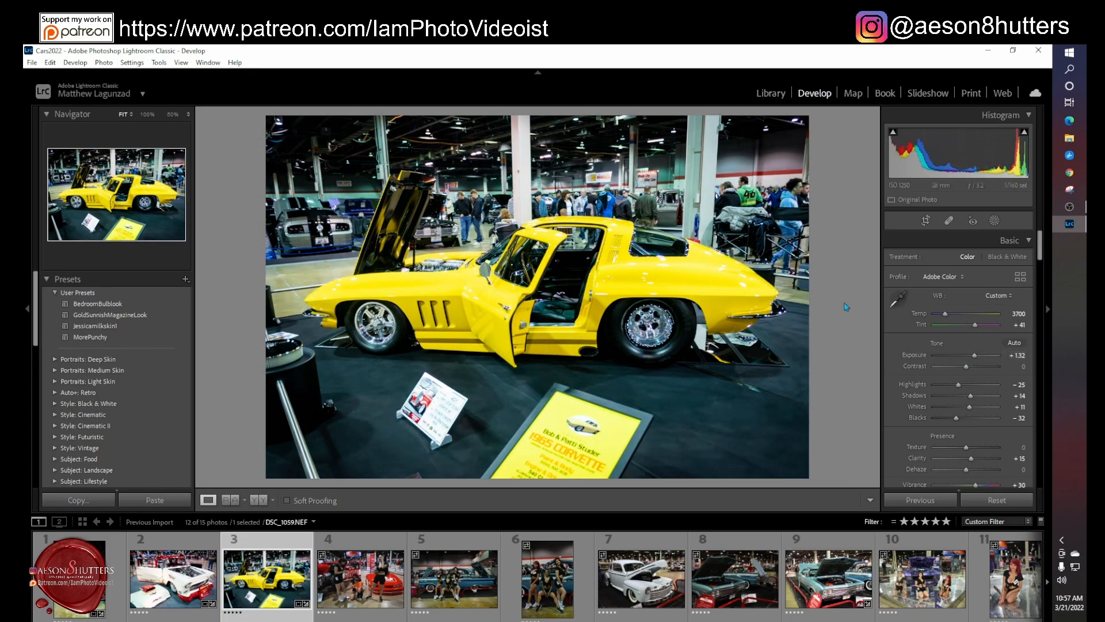
# - Paste the copied settings onto the fourth photo, the group beside the red car, and set its Exposure to +1.55
pyautogui.press('Right')
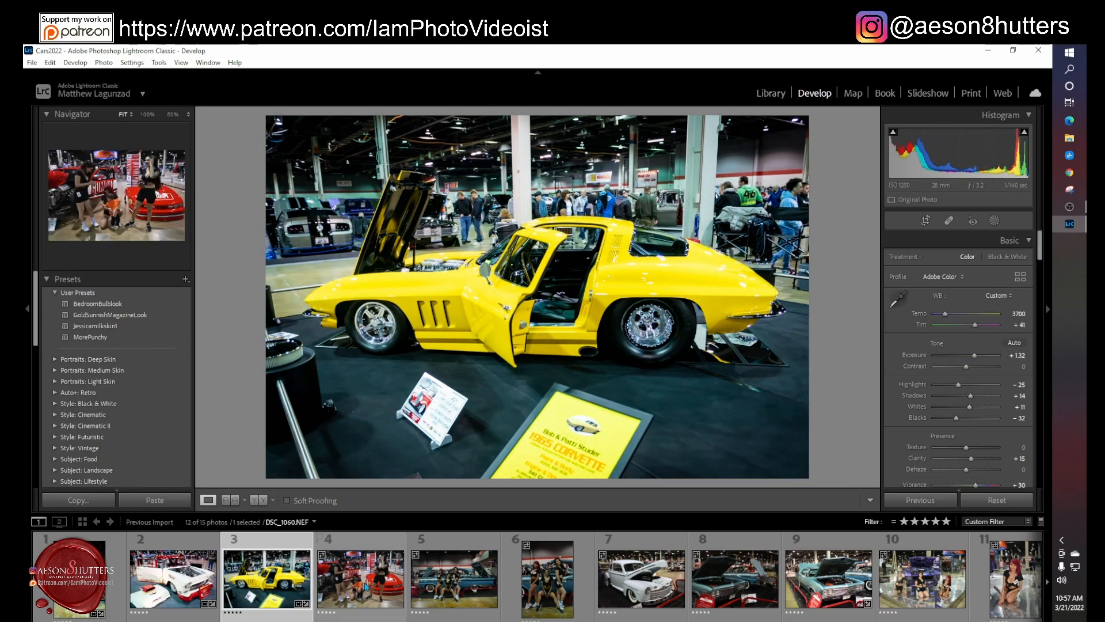
pyautogui.click(177, 505)
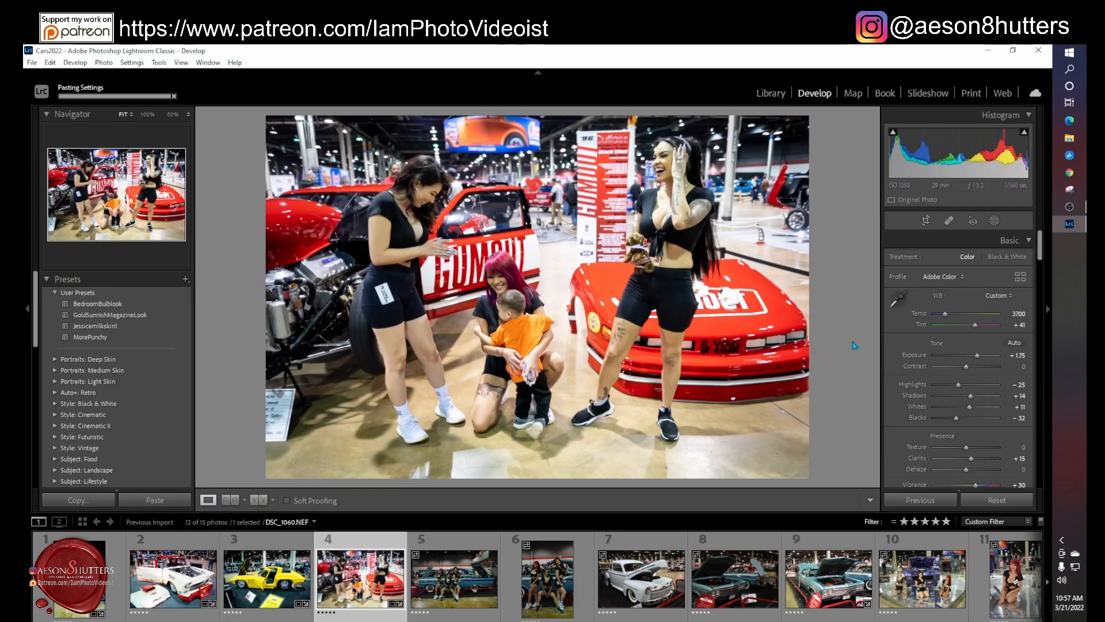
pyautogui.moveTo(978, 357); pyautogui.dragTo(977, 357)
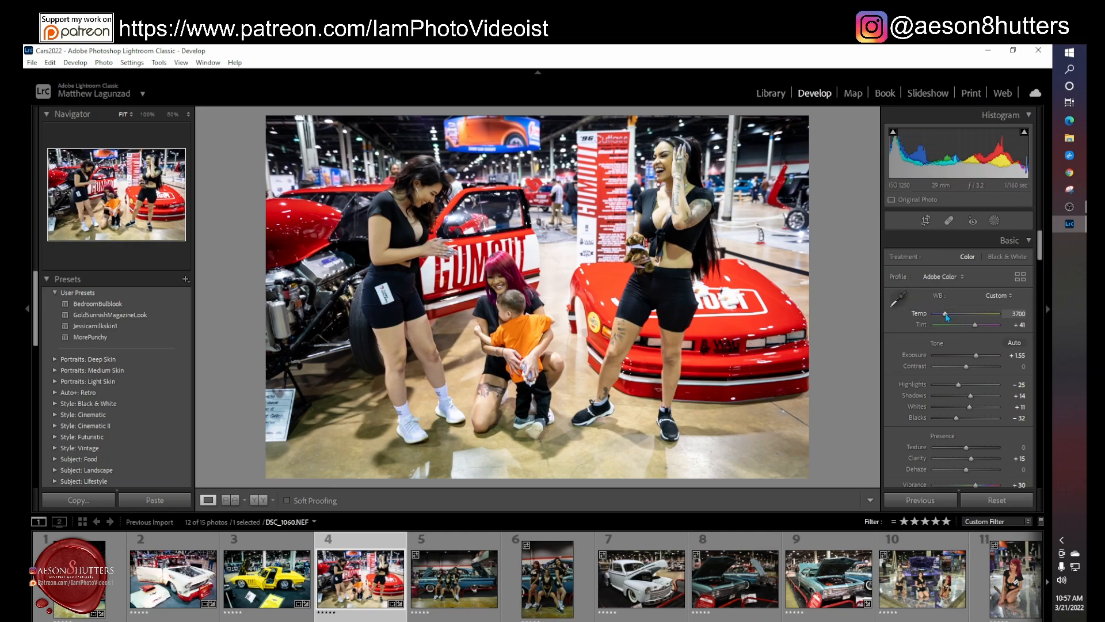
# - Shift the fourth photo's white balance Tint toward magenta and set its Transform Aspect to +20
pyautogui.moveTo(977, 326)
pyautogui.mouseDown()
pyautogui.moveTo(978, 356)
pyautogui.moveTo(983, 327)
pyautogui.mouseUp()
pyautogui.scroll(-15, 929, 363)
pyautogui.scroll(-8, 929, 375)
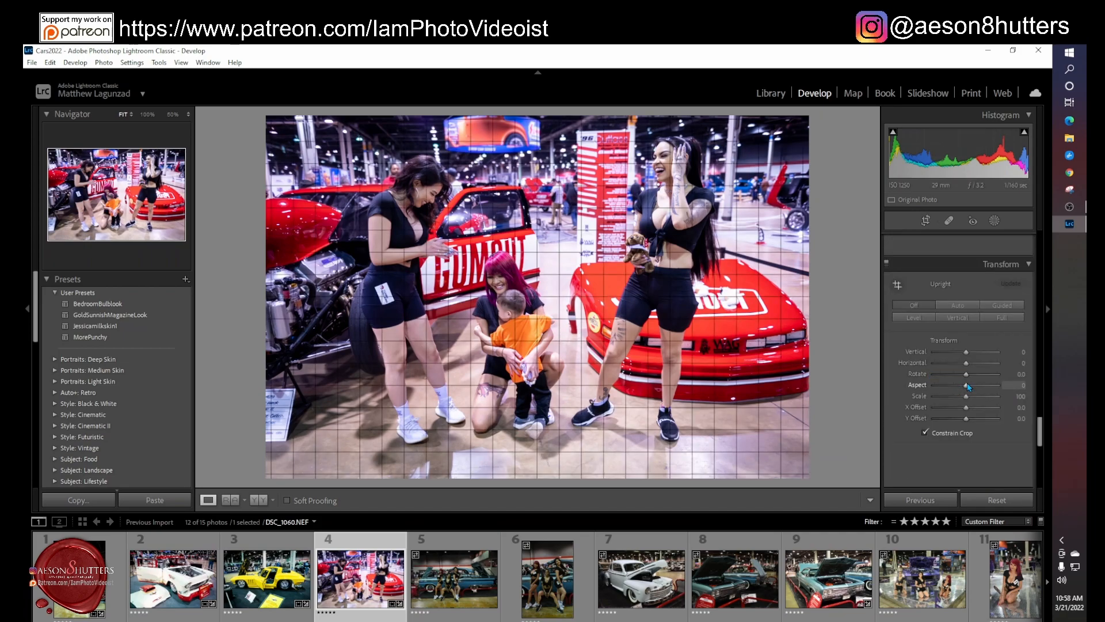
pyautogui.moveTo(967, 384); pyautogui.dragTo(968, 384)
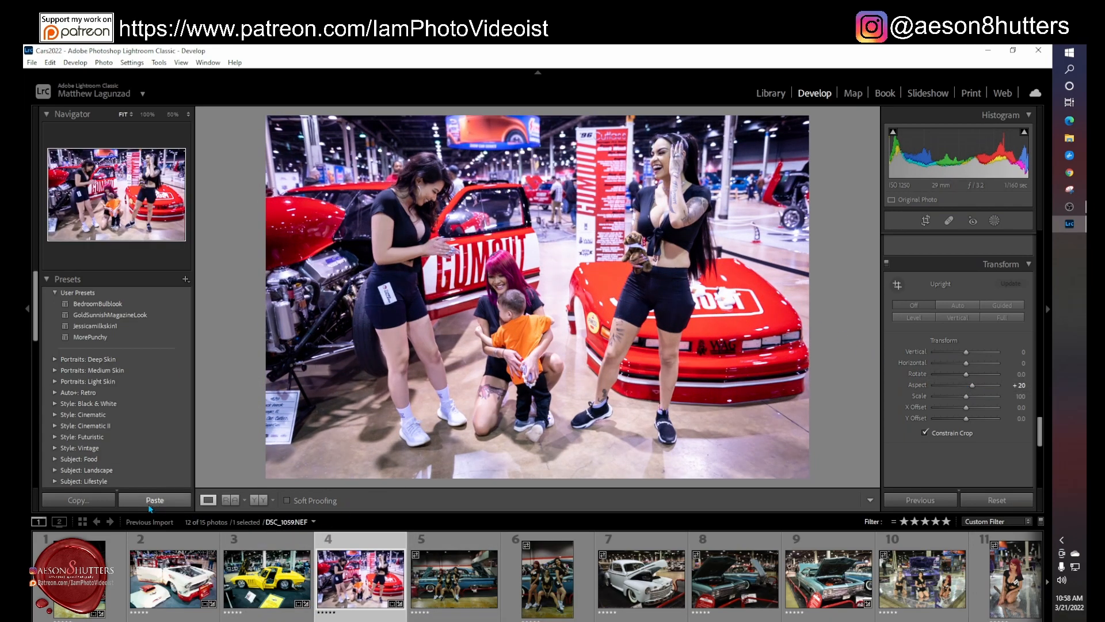
# - Copy the fourth photo's develop settings and paste them onto the first photo and the fifth photo with the blue car
pyautogui.click(56, 500)
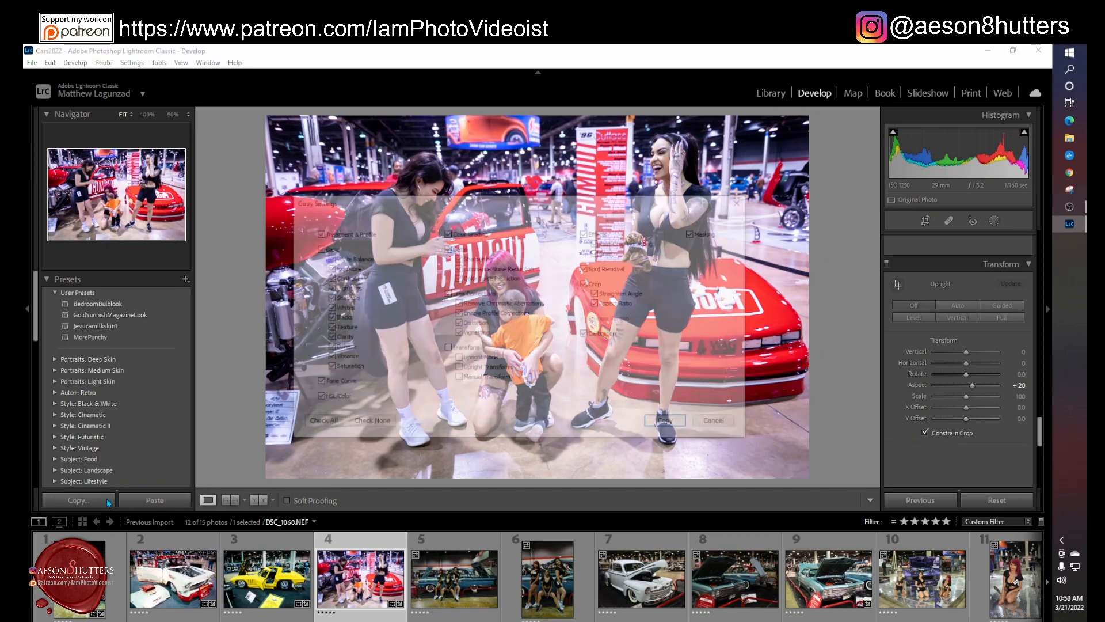
pyautogui.click(669, 427)
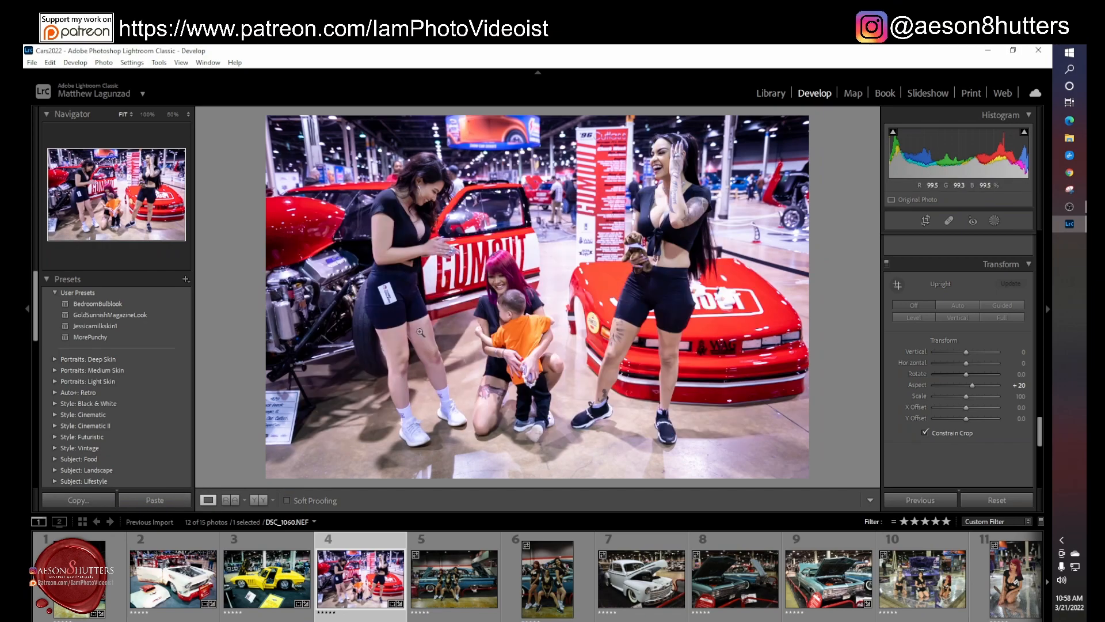
pyautogui.click(109, 565)
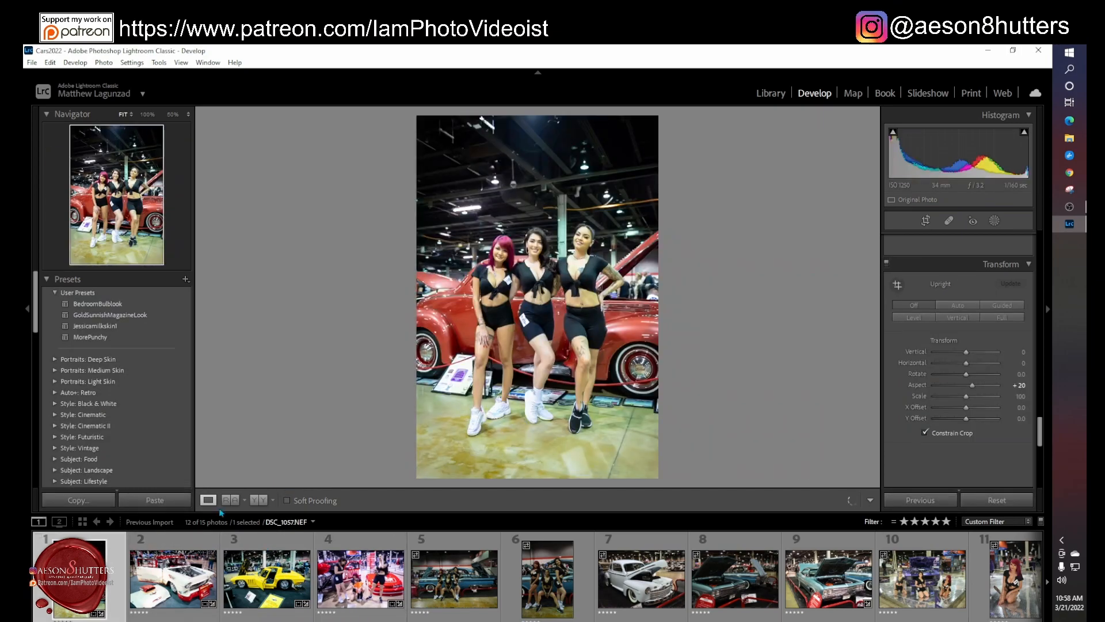
pyautogui.click(173, 504)
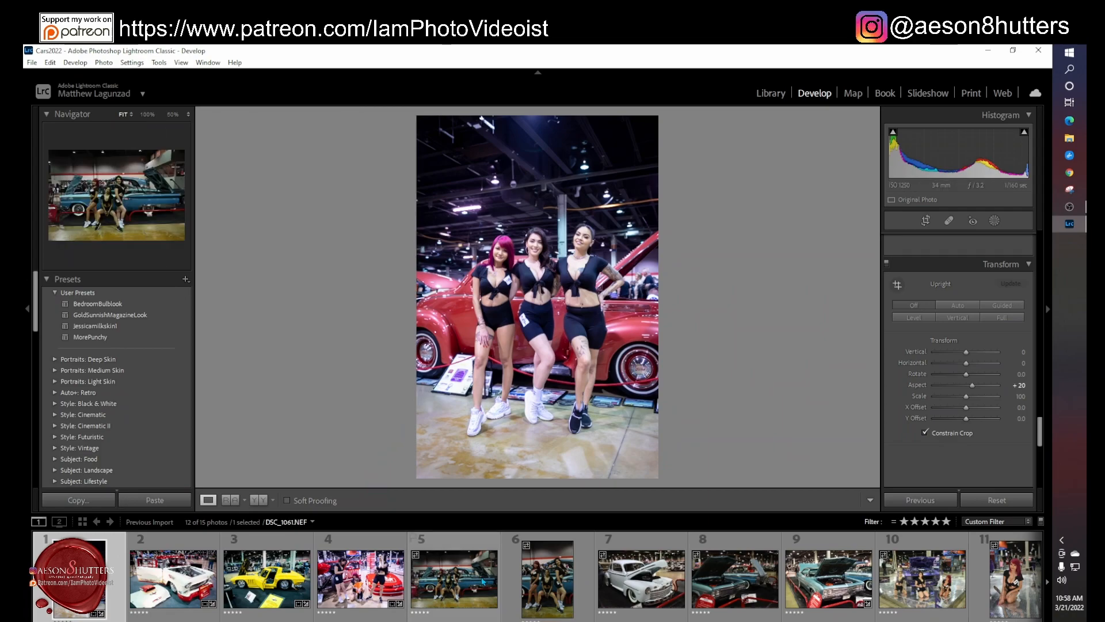
pyautogui.click(446, 571)
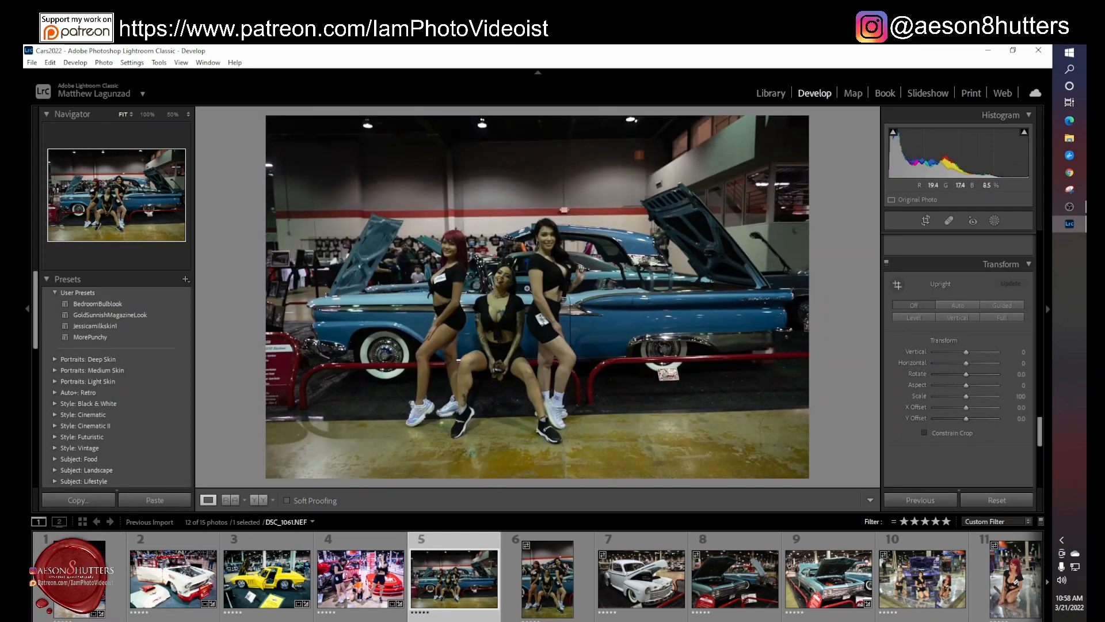
pyautogui.click(167, 497)
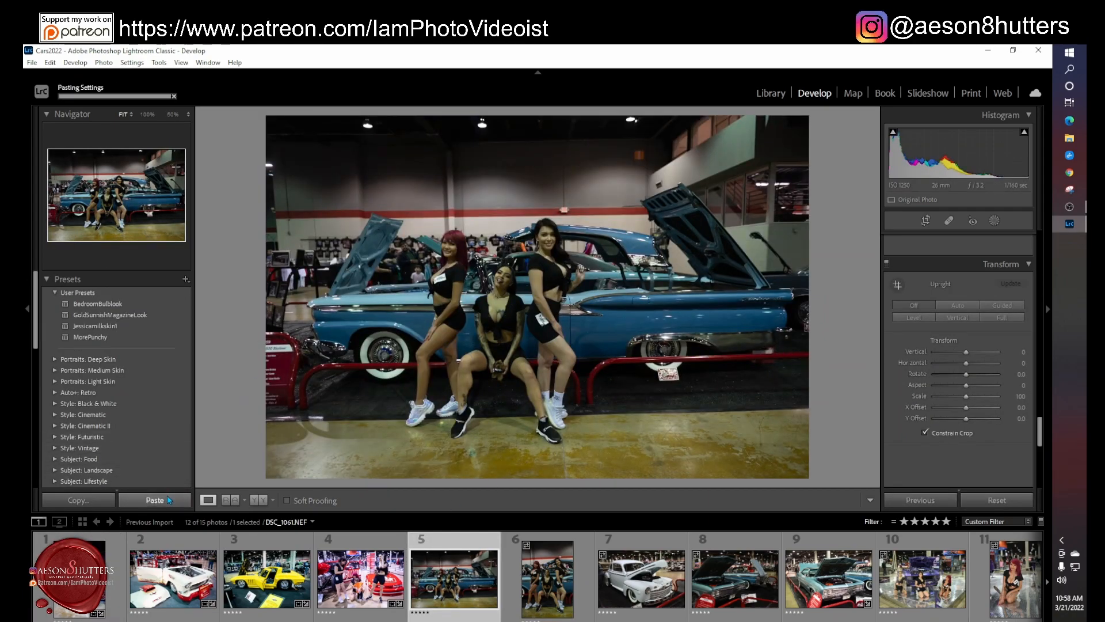
# - Set the fifth photo's Transform Aspect to +20 and its white balance Temp to 3950
pyautogui.moveTo(966, 385); pyautogui.dragTo(969, 388)
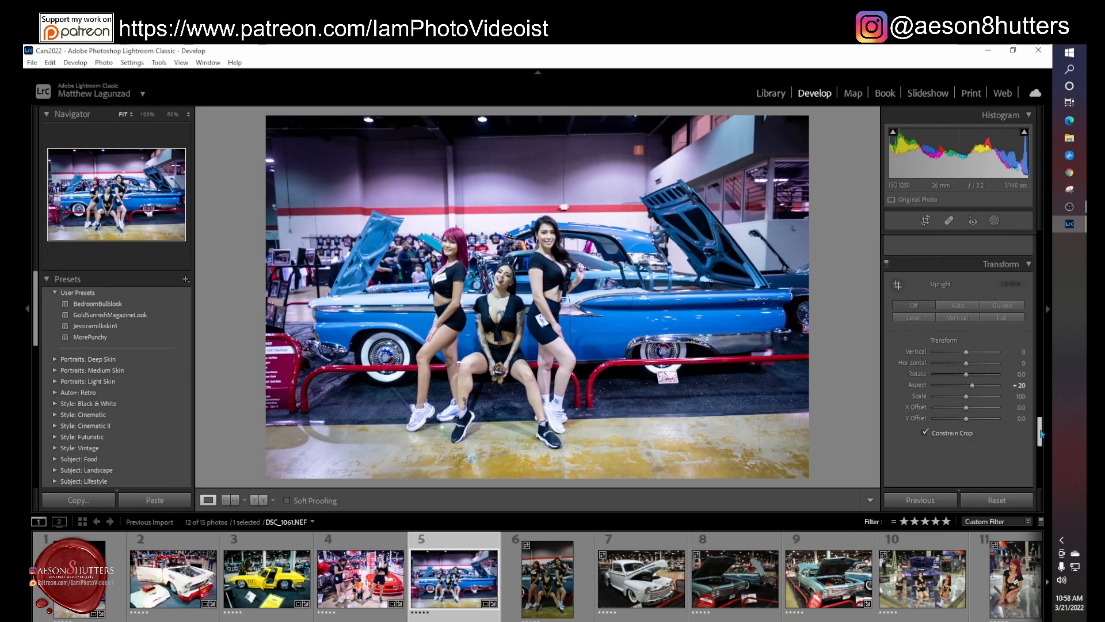
pyautogui.scroll(6, 1018, 245)
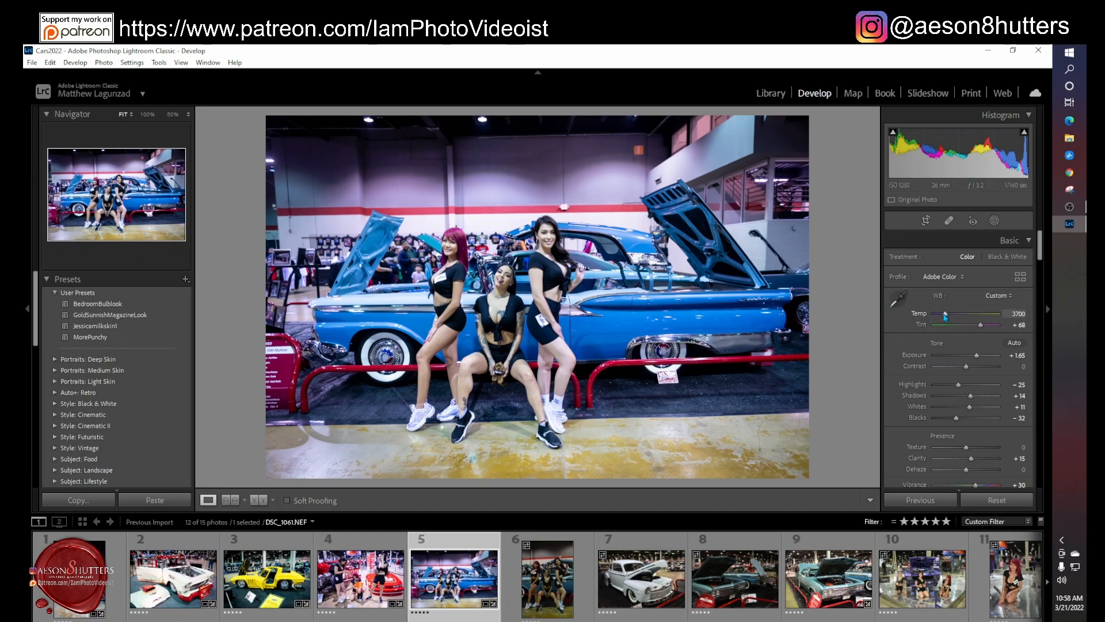
pyautogui.moveTo(945, 317); pyautogui.dragTo(946, 317)
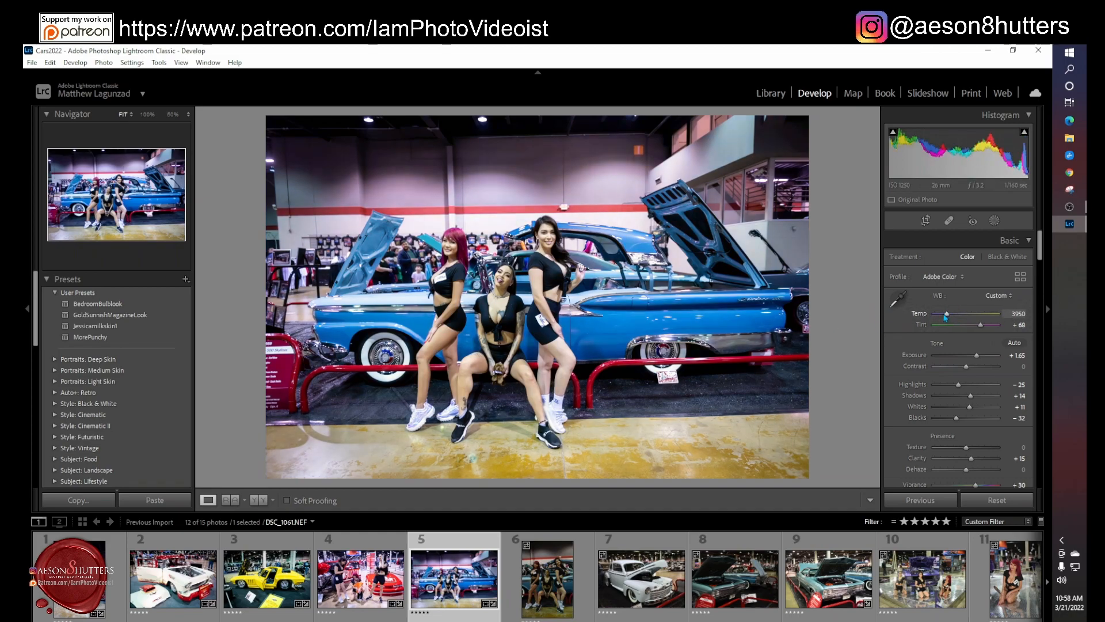
# - Copy the fifth photo's develop settings and paste them onto the sixth photo, the vertical group shot beside the blue car
pyautogui.click(74, 500)
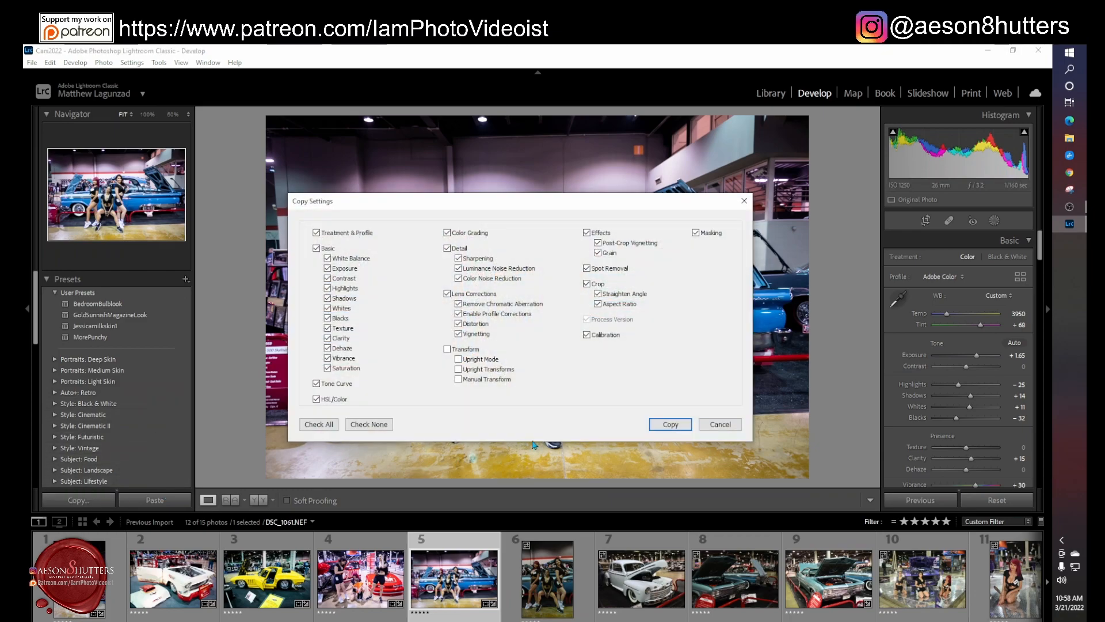
pyautogui.click(670, 425)
pyautogui.click(540, 584)
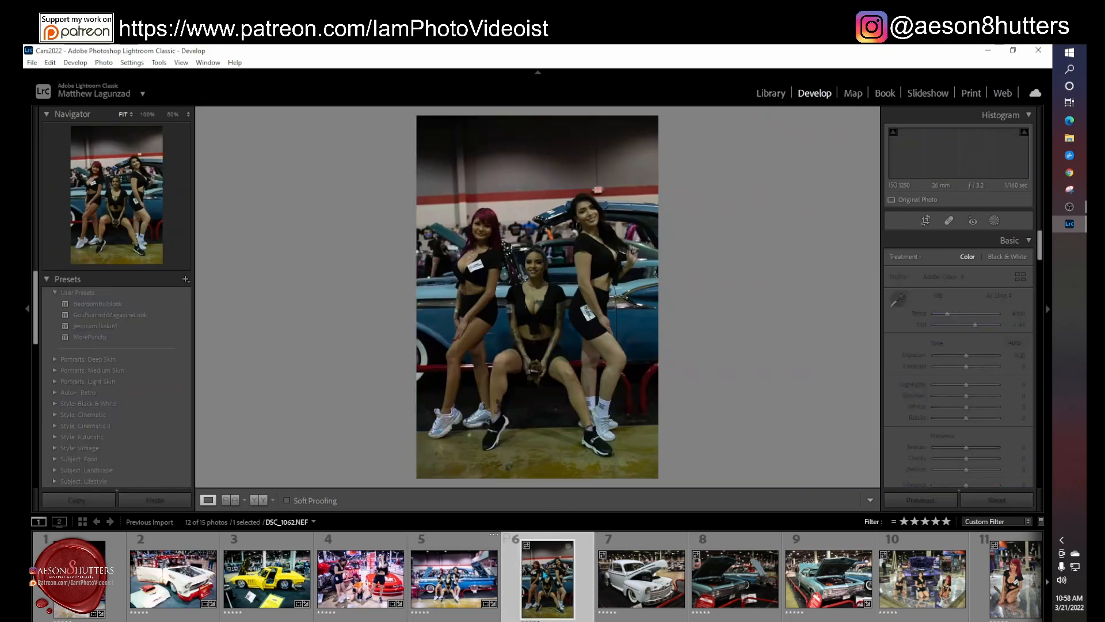
pyautogui.hotkey('ctrl', 'shift', 'v')
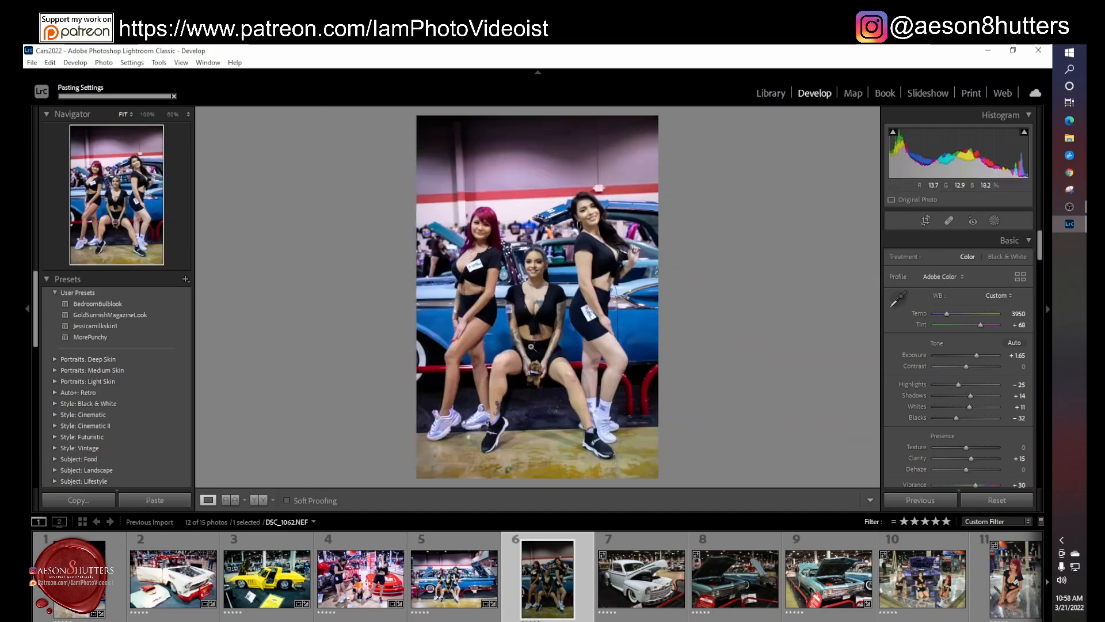
# - Set the sixth photo's Exposure to +1.85 and its Transform Aspect to +20
pyautogui.moveTo(976, 357); pyautogui.dragTo(978, 357)
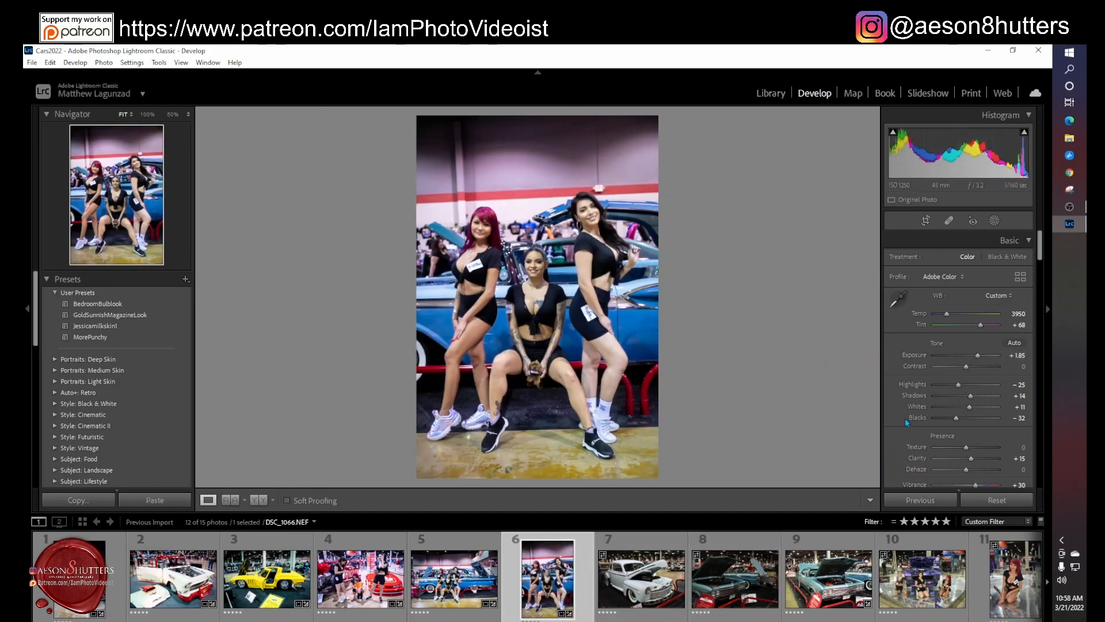
pyautogui.scroll(-15, 935, 393)
pyautogui.scroll(-5, 935, 393)
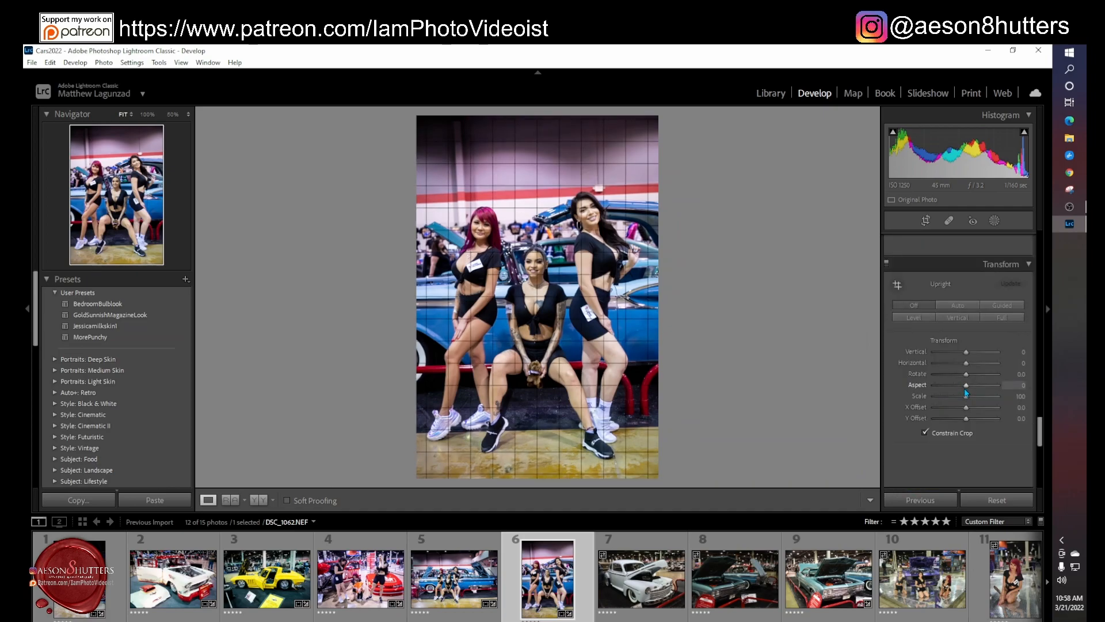
pyautogui.scroll(4, 967, 393)
# - Paste the copied settings onto the seventh photo, the white classic car, and set its Exposure to +1.25
pyautogui.click(642, 575)
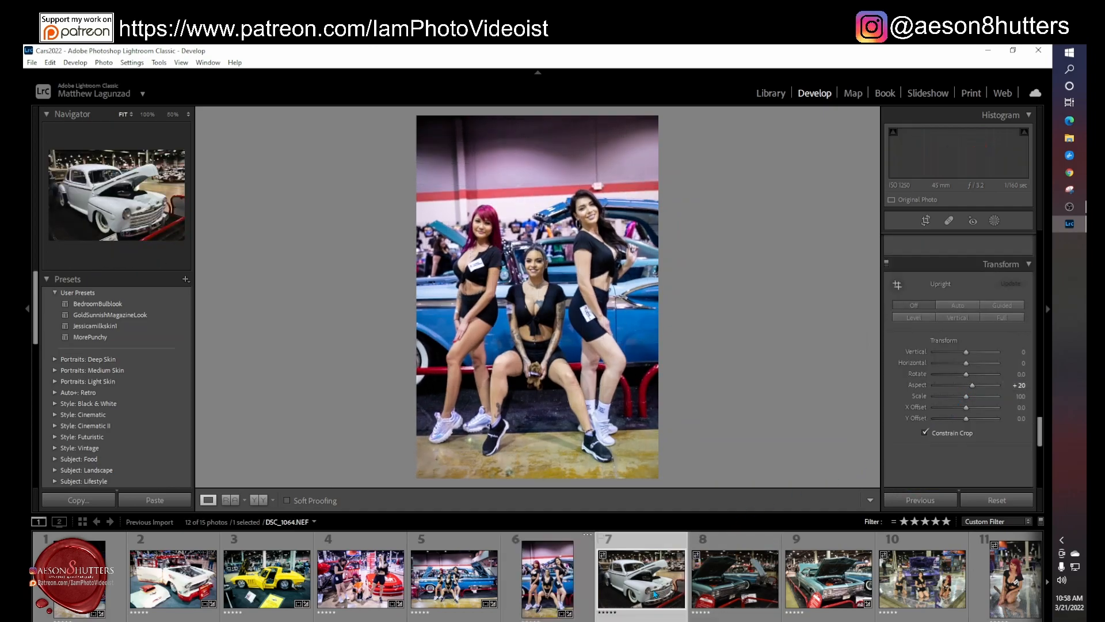
pyautogui.click(154, 500)
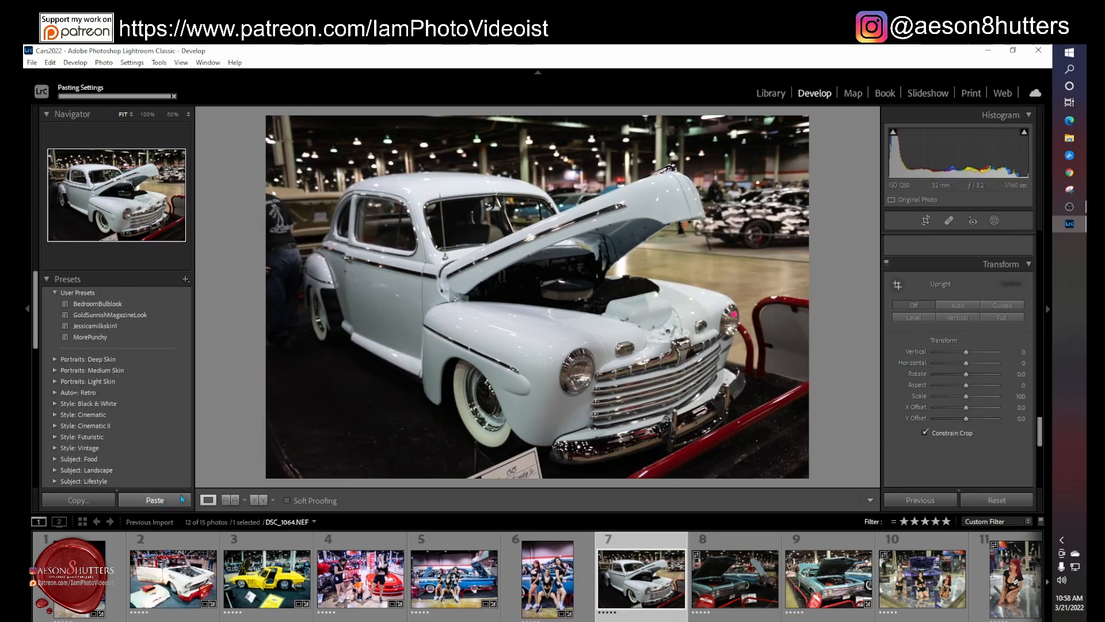
pyautogui.moveTo(1041, 431); pyautogui.dragTo(1043, 233)
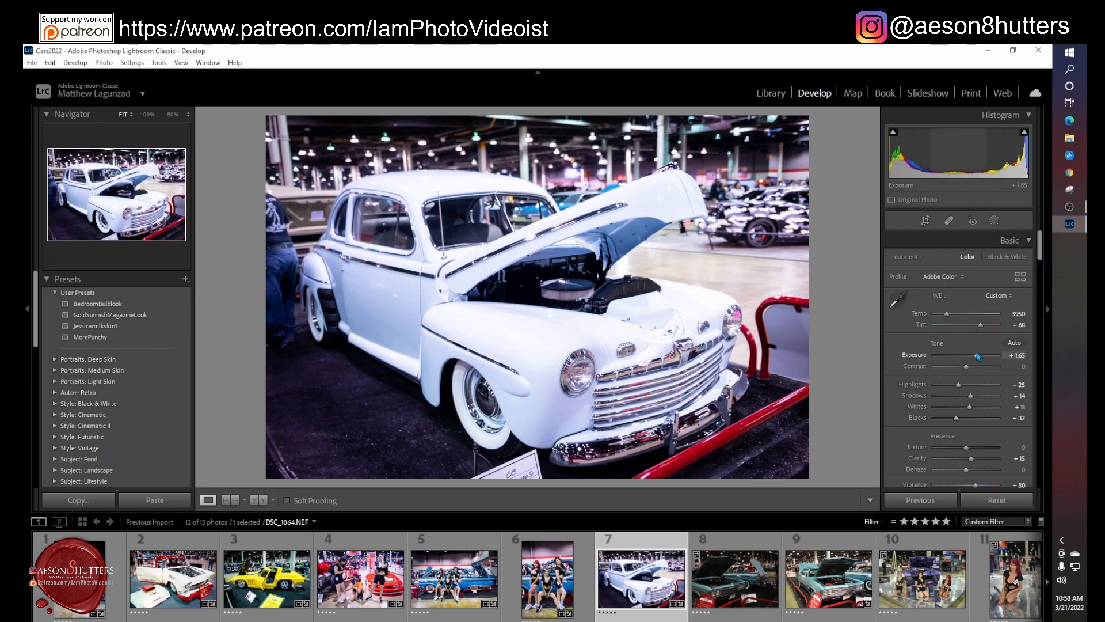
pyautogui.moveTo(976, 356); pyautogui.dragTo(974, 356)
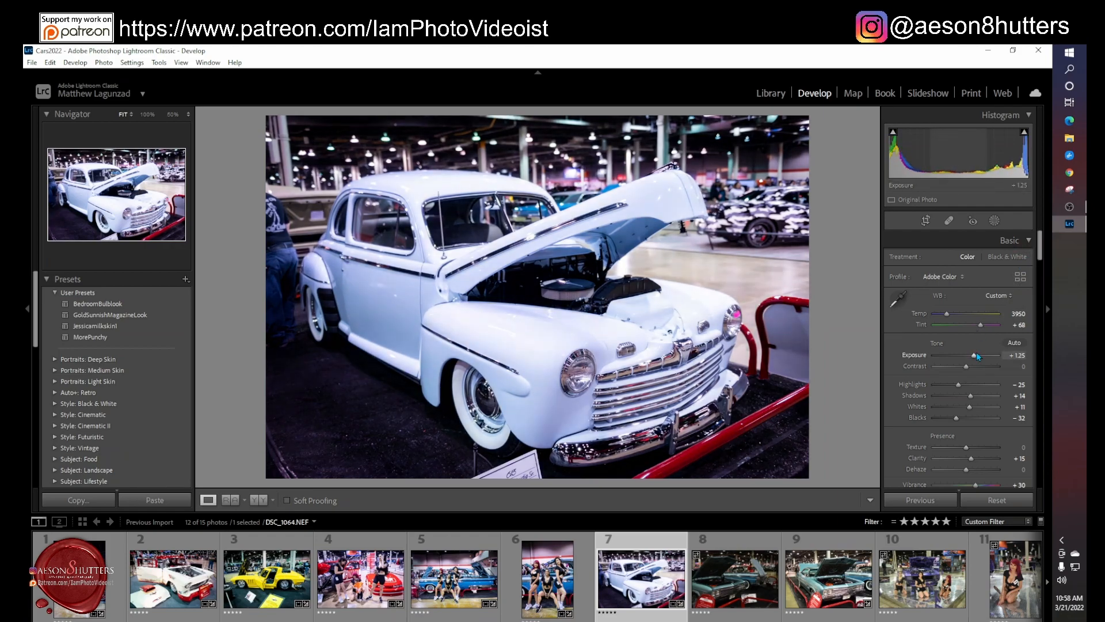
# - Paste the copied settings onto the eighth and ninth photos of the teal Chevrolet with its hood raised
pyautogui.click(759, 564)
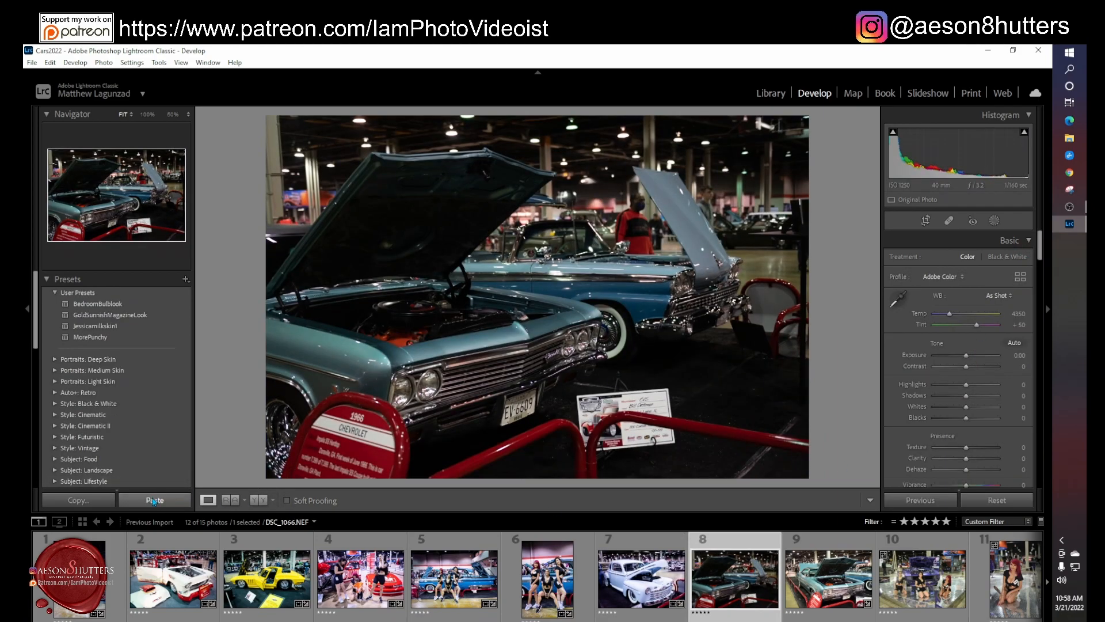
pyautogui.click(162, 497)
pyautogui.click(829, 578)
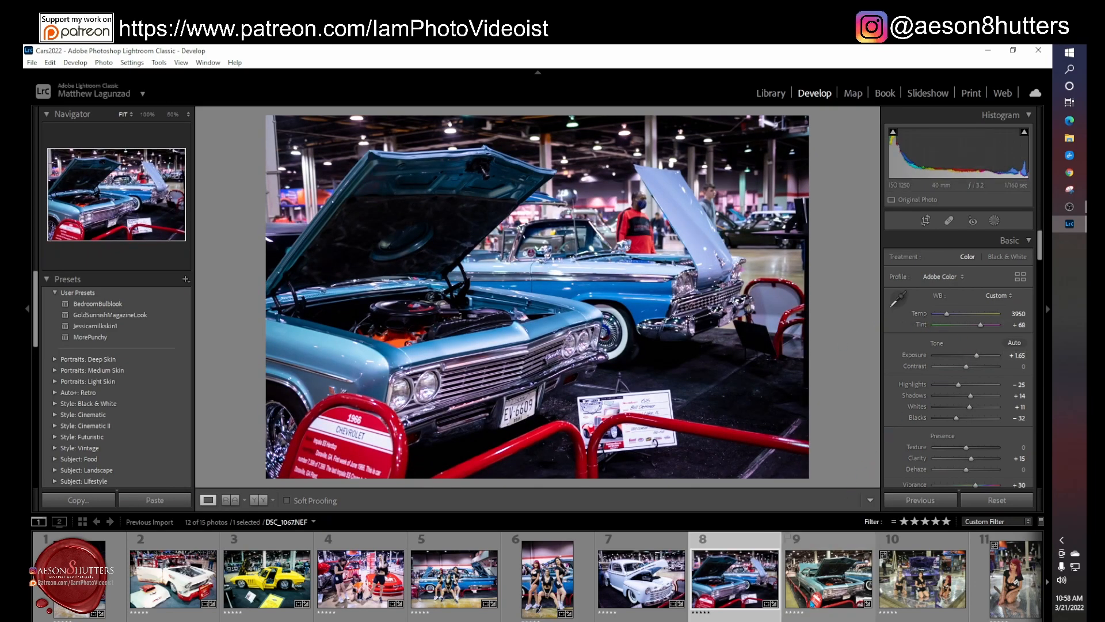
pyautogui.click(157, 499)
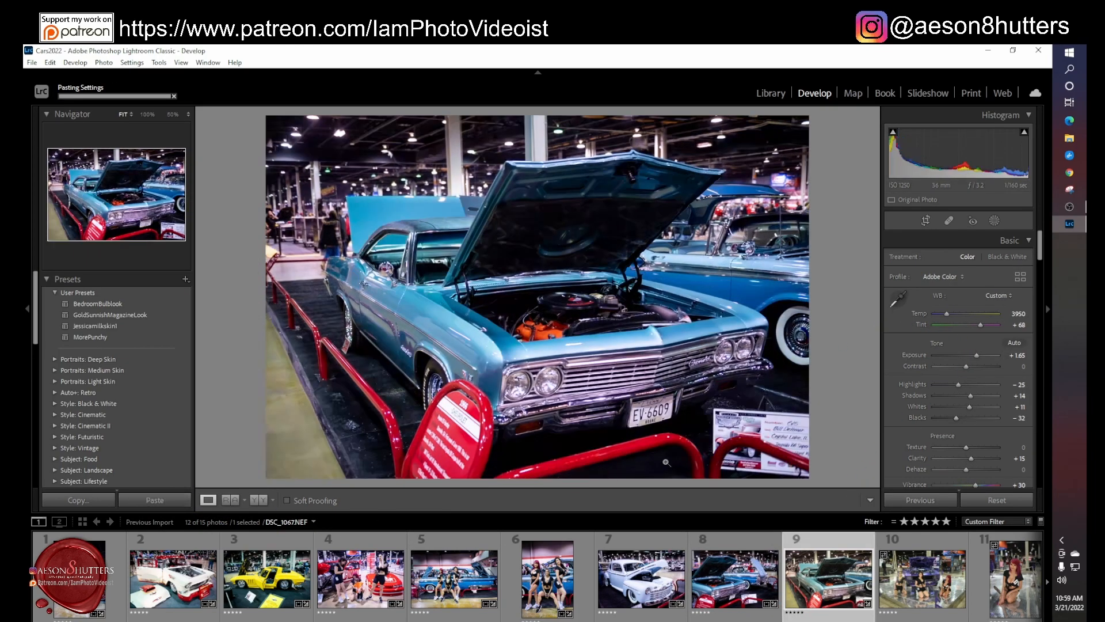
# - Paste the copied settings onto the tenth photo, the group before the purple car, and set its Exposure to +0.75
pyautogui.click(922, 579)
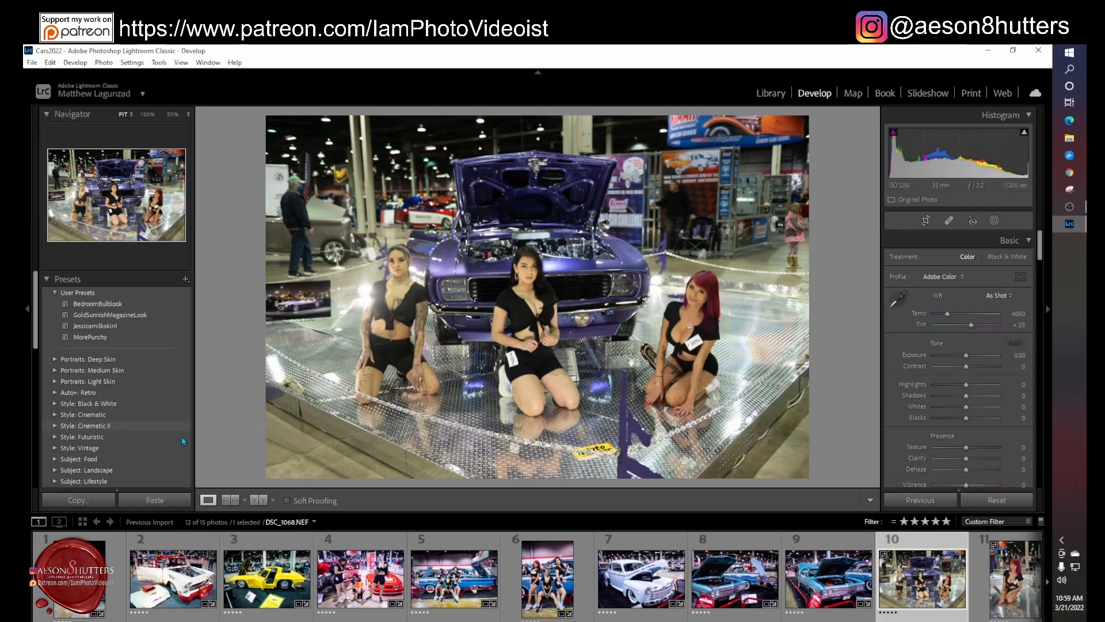
pyautogui.click(160, 501)
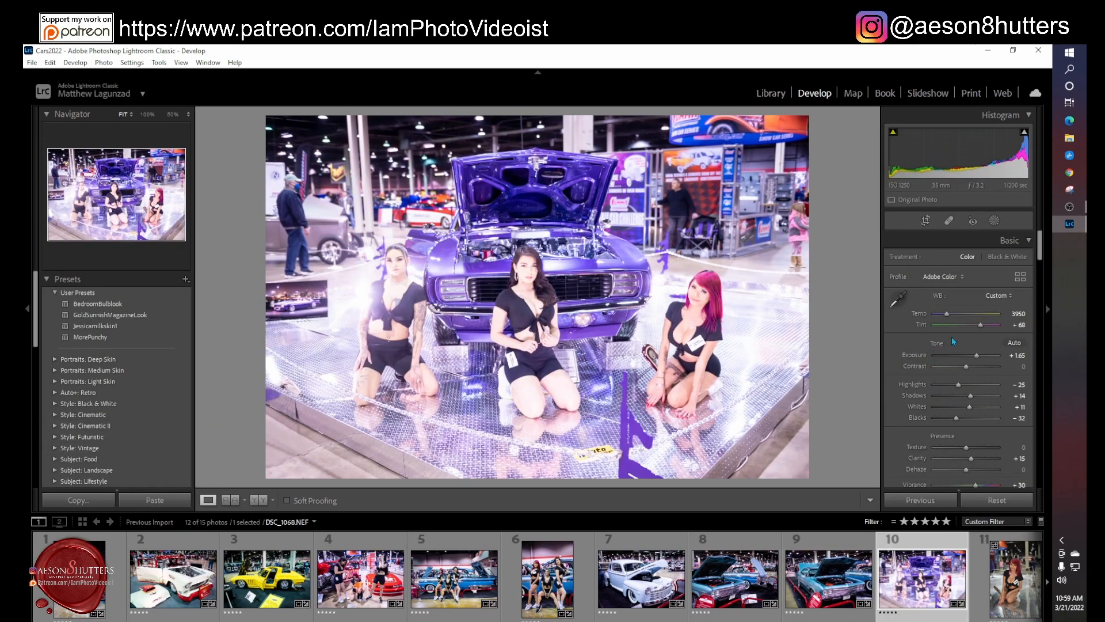
pyautogui.press('Down')
pyautogui.press('Down')
pyautogui.press('Down')
pyautogui.press('Down')
pyautogui.press('Down')
pyautogui.press('Down')
pyautogui.press('Down')
pyautogui.press('Down')
pyautogui.press('Down')
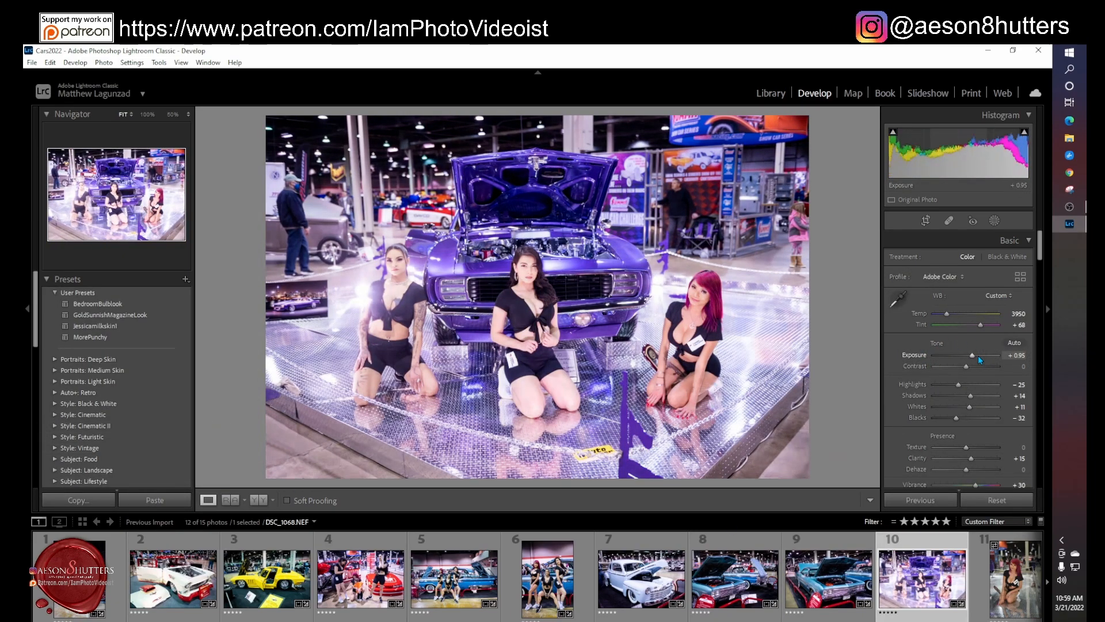
# - Set the tenth photo's white balance Temp to 4200 and Tint to +58
pyautogui.click(948, 315)
pyautogui.press('Down')
pyautogui.press('Down')
pyautogui.press('Down')
pyautogui.press('Down')
pyautogui.press('Down')
pyautogui.press('Down')
pyautogui.press('Down')
pyautogui.press('Down')
pyautogui.press('Down')
pyautogui.press('Down')
pyautogui.press('Down')
pyautogui.press('Down')
pyautogui.press('Down')
pyautogui.press('Down')
pyautogui.press('Down')
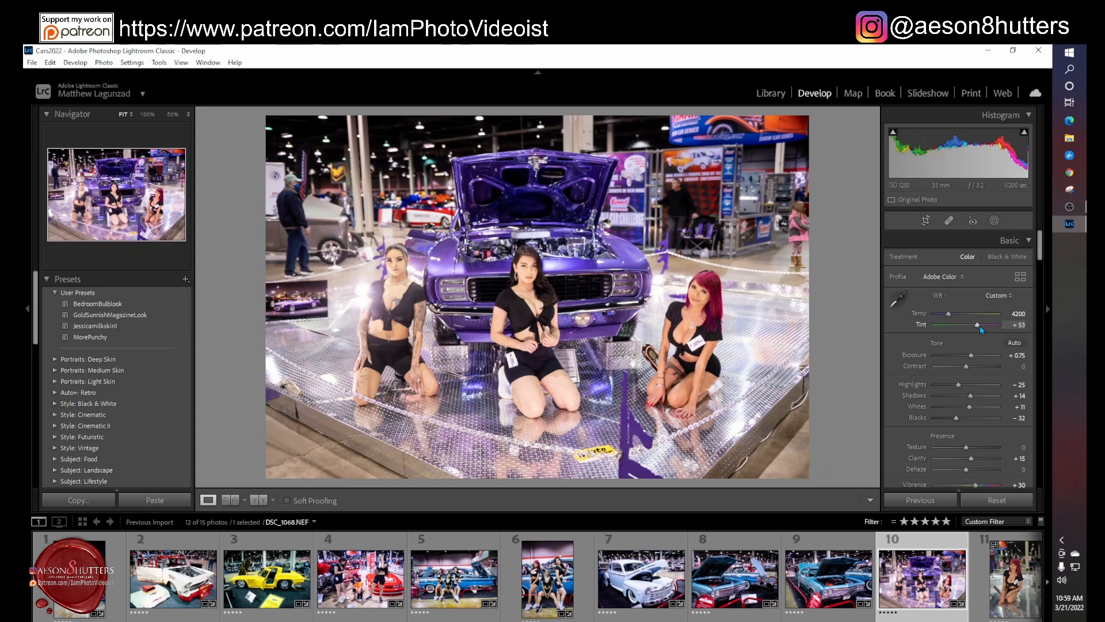
pyautogui.press('Up')
pyautogui.press('Up')
pyautogui.press('Up')
pyautogui.press('Up')
pyautogui.press('Up')
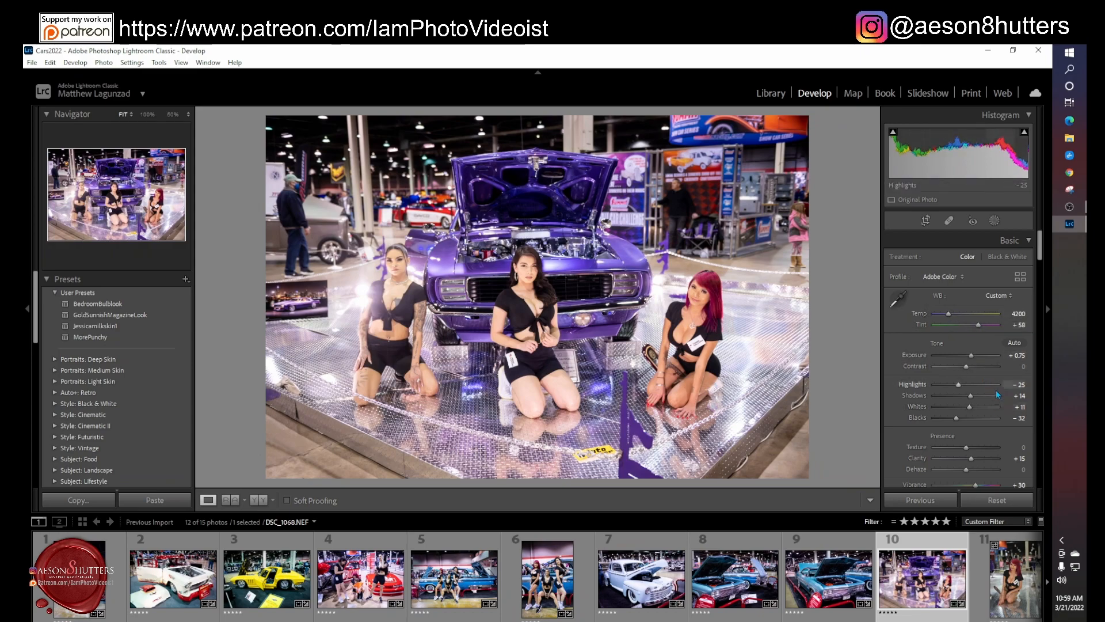
# - Set the tenth photo's Transform Aspect to +20
pyautogui.scroll(-15, 998, 395)
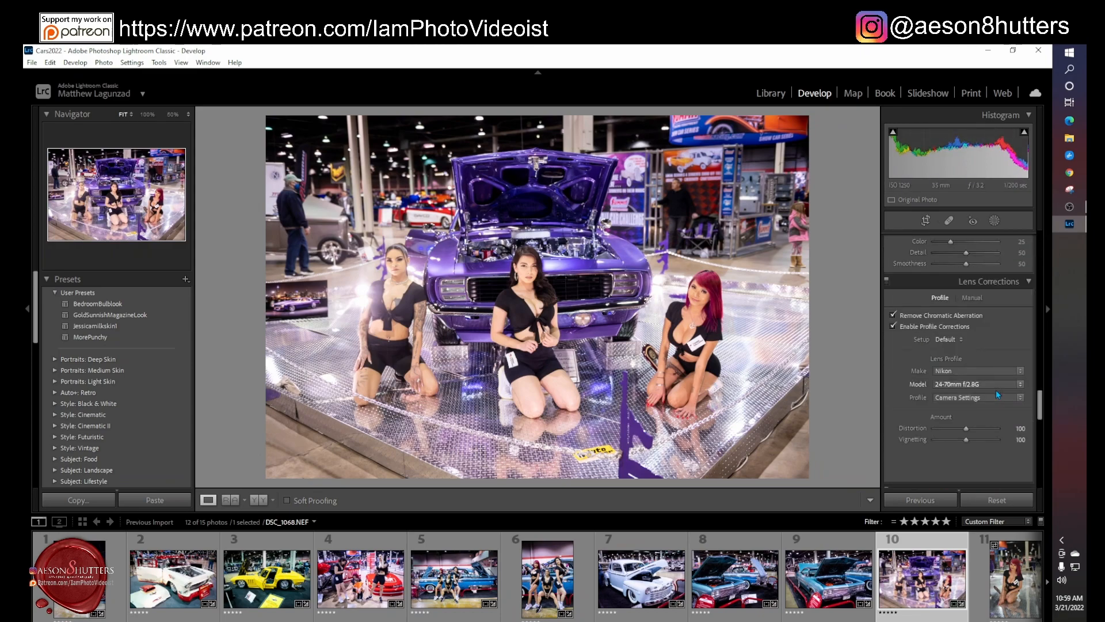
pyautogui.scroll(-4, 996, 389)
pyautogui.moveTo(972, 313); pyautogui.dragTo(977, 314)
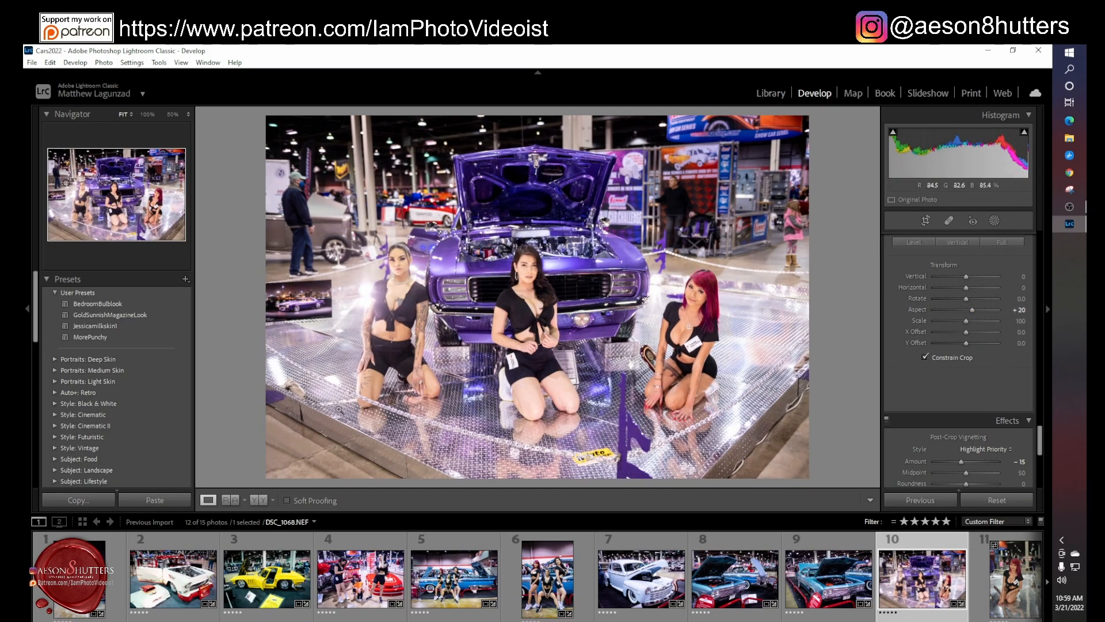
# - Copy the tenth photo's develop settings and paste them onto the eleventh and twelfth photos, the two vertical single portraits
pyautogui.click(101, 498)
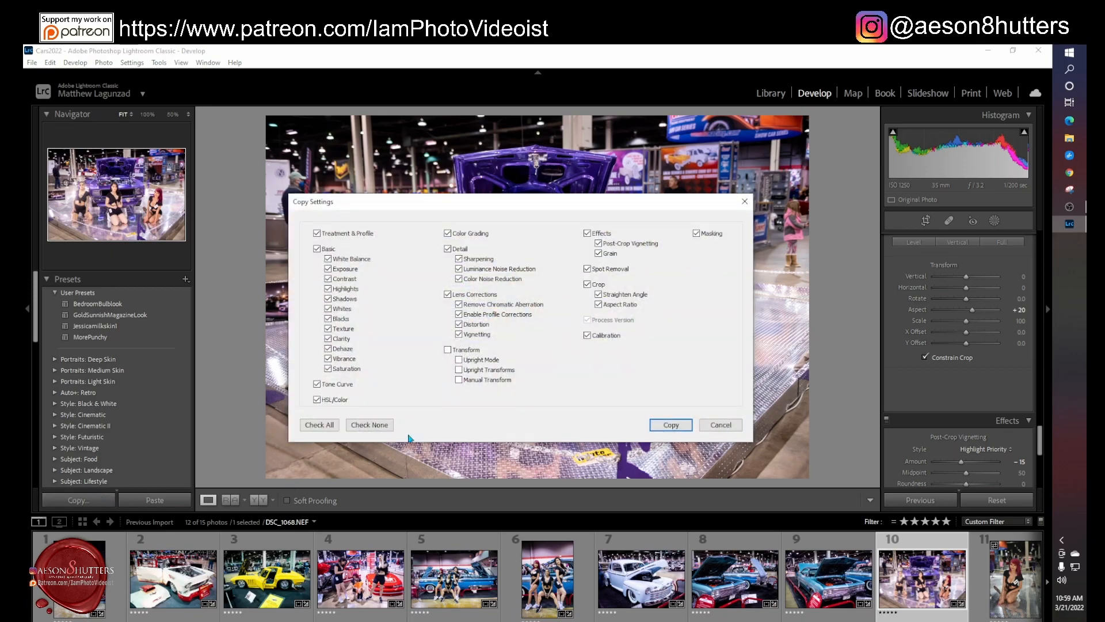
pyautogui.click(670, 424)
pyautogui.scroll(-1, 850, 567)
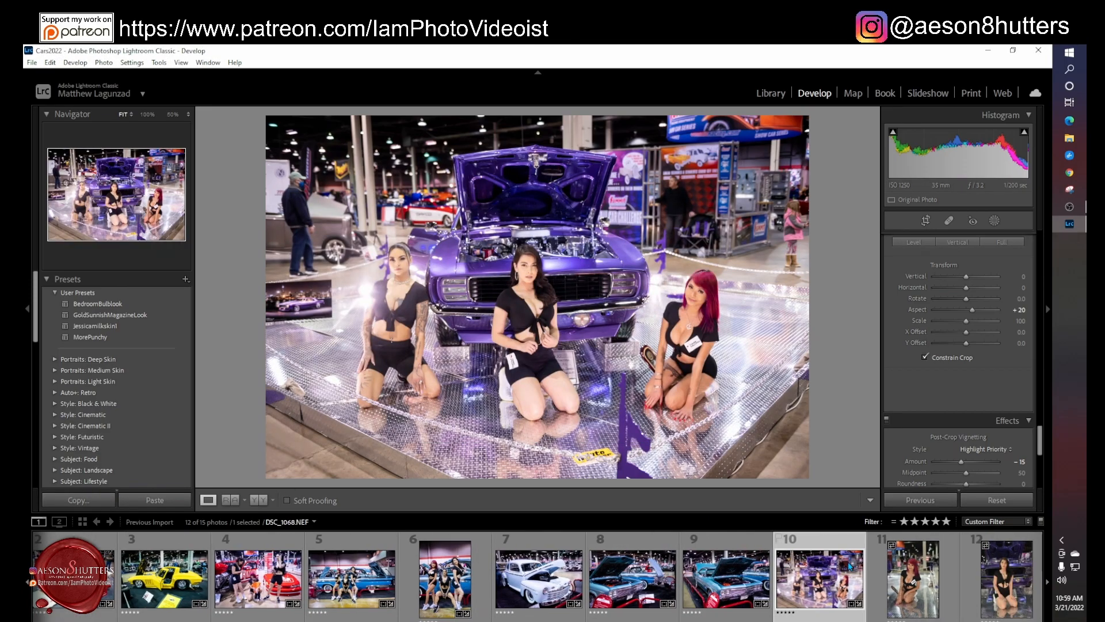
pyautogui.click(857, 567)
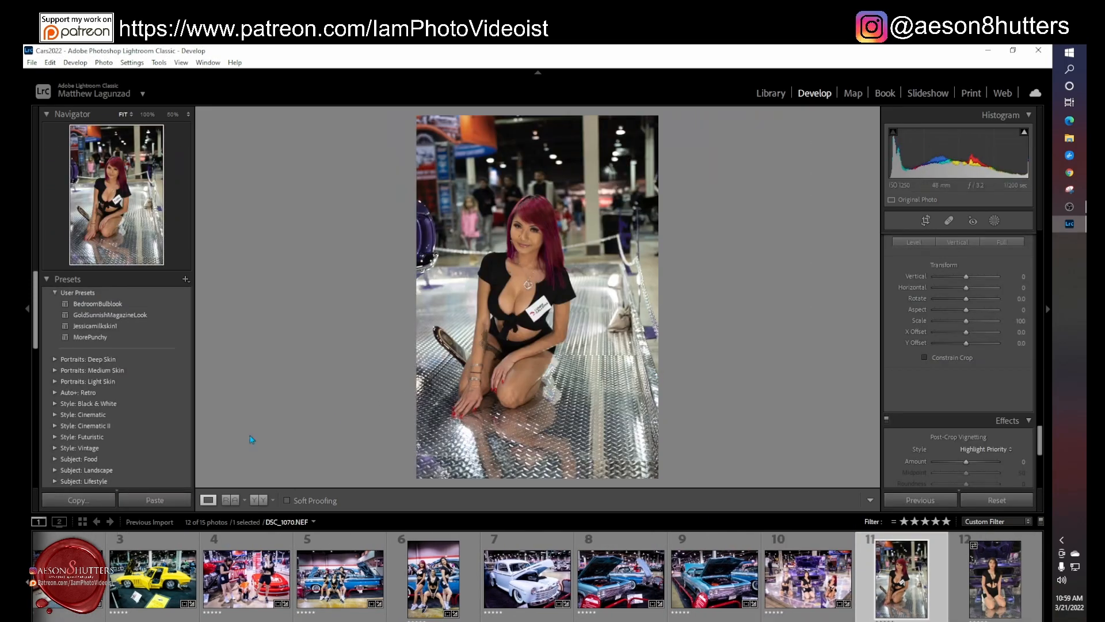
pyautogui.click(155, 500)
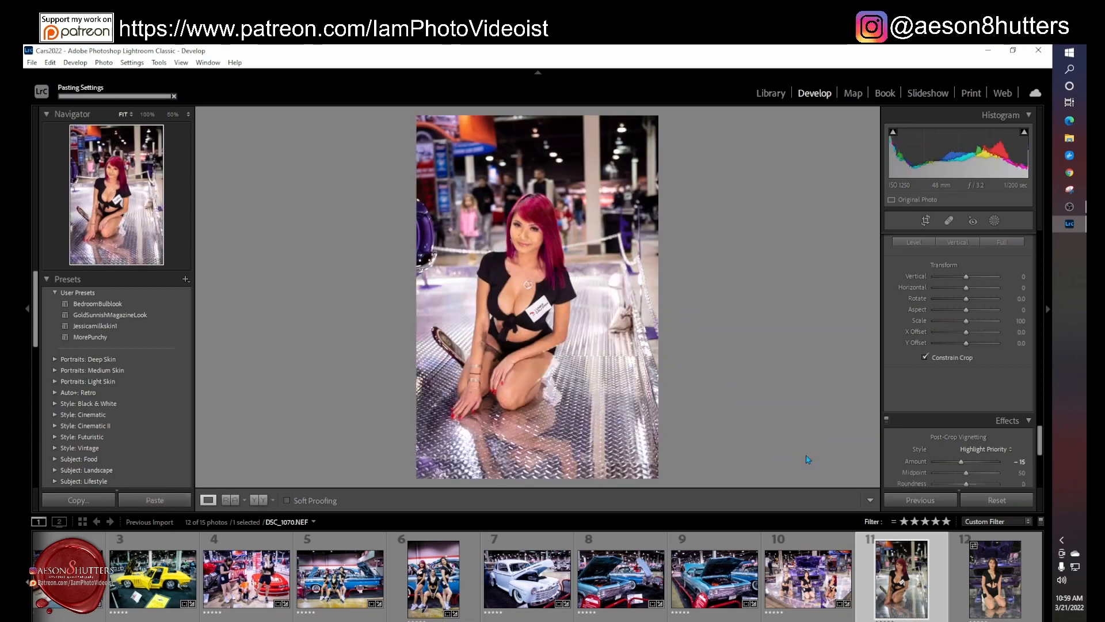
pyautogui.click(947, 562)
pyautogui.click(171, 501)
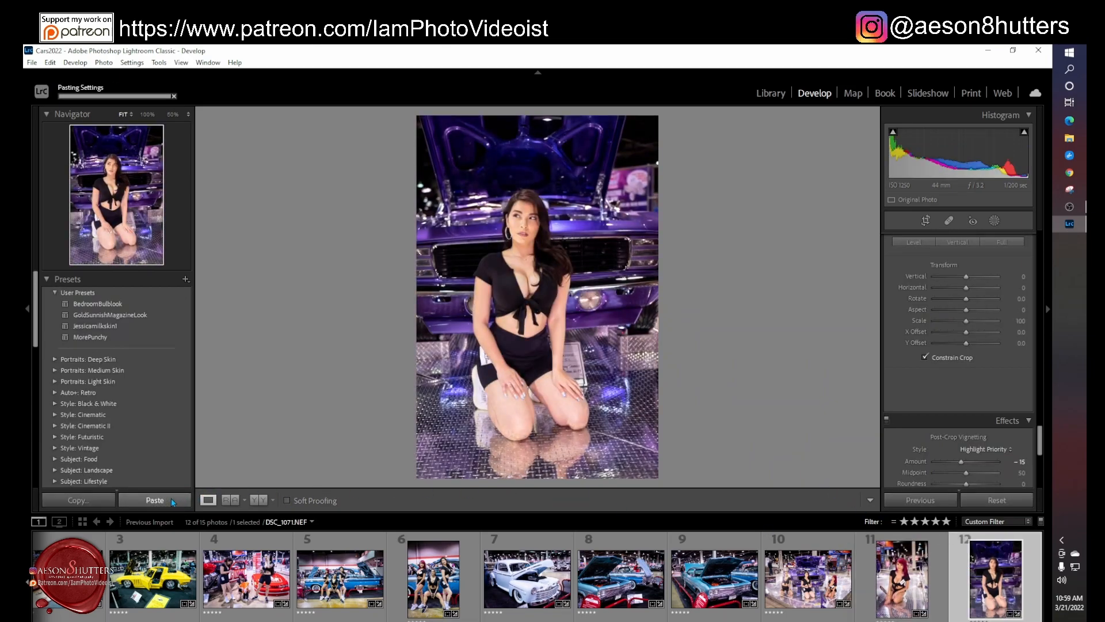
# - Rotate the twelfth photo's crop to an angle of 3.96 and apply it
pyautogui.click(926, 221)
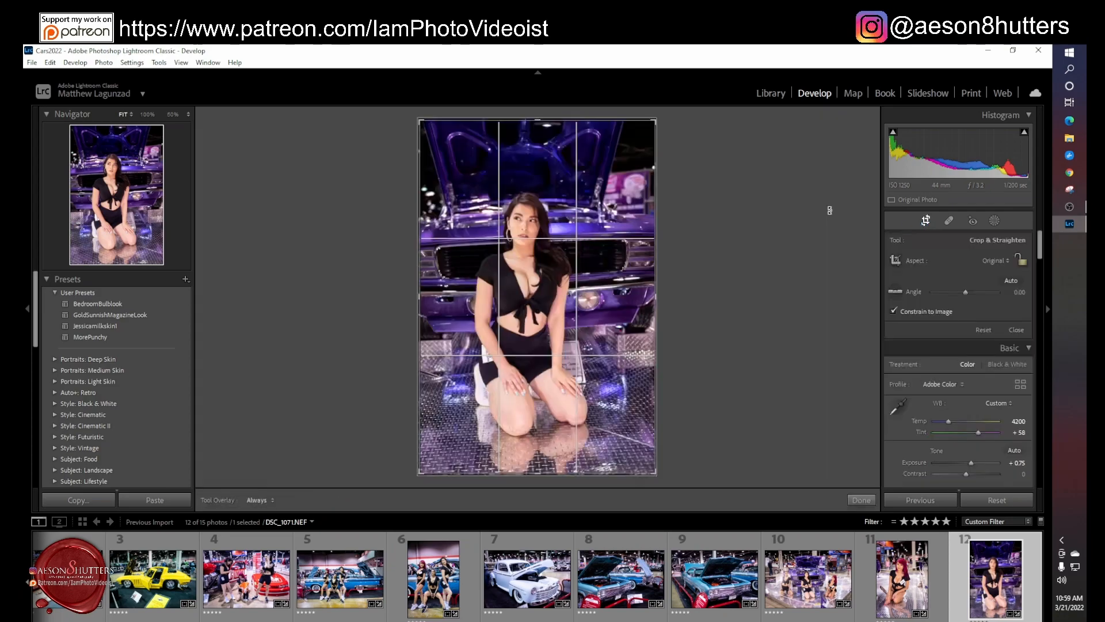
pyautogui.moveTo(772, 193); pyautogui.dragTo(786, 208)
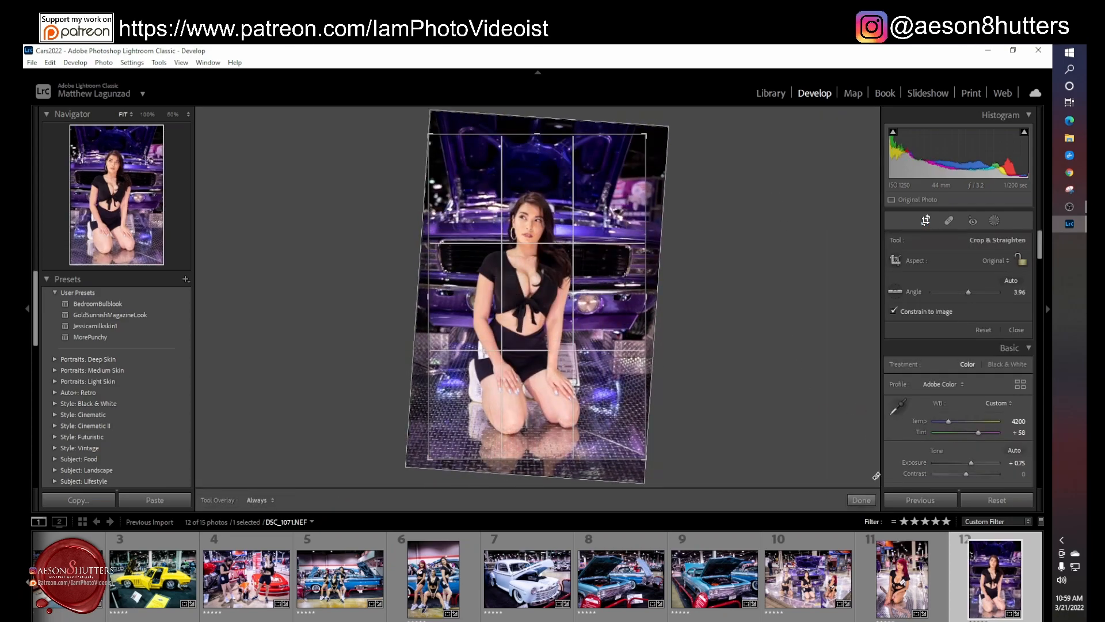
pyautogui.click(861, 499)
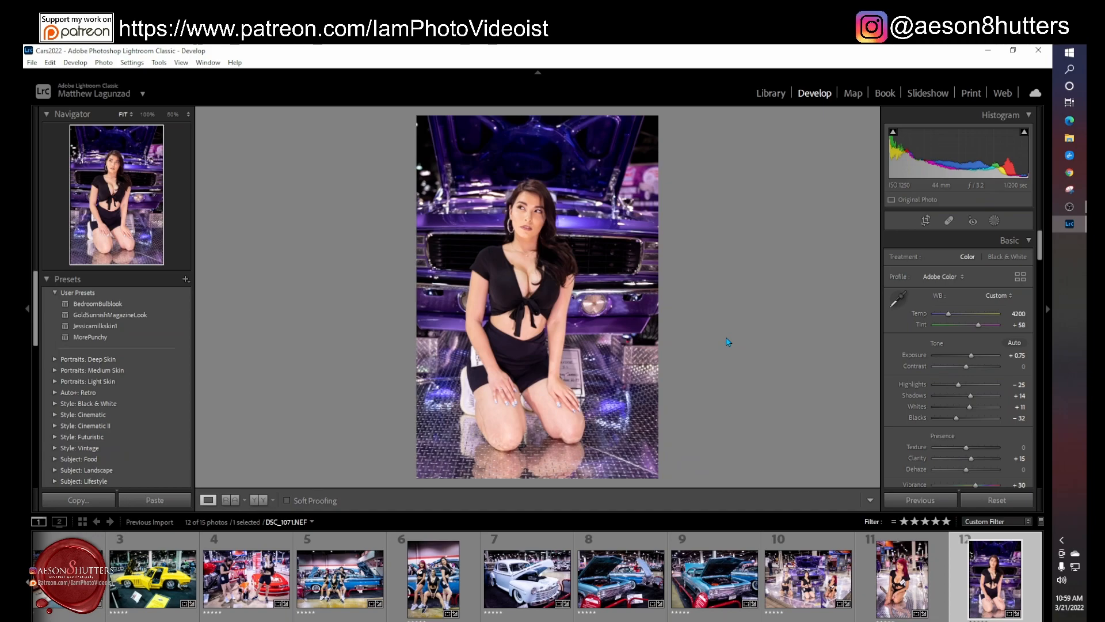
# - Review the last two edited portraits, return to the Library grid and select the first photo
pyautogui.press('Left')
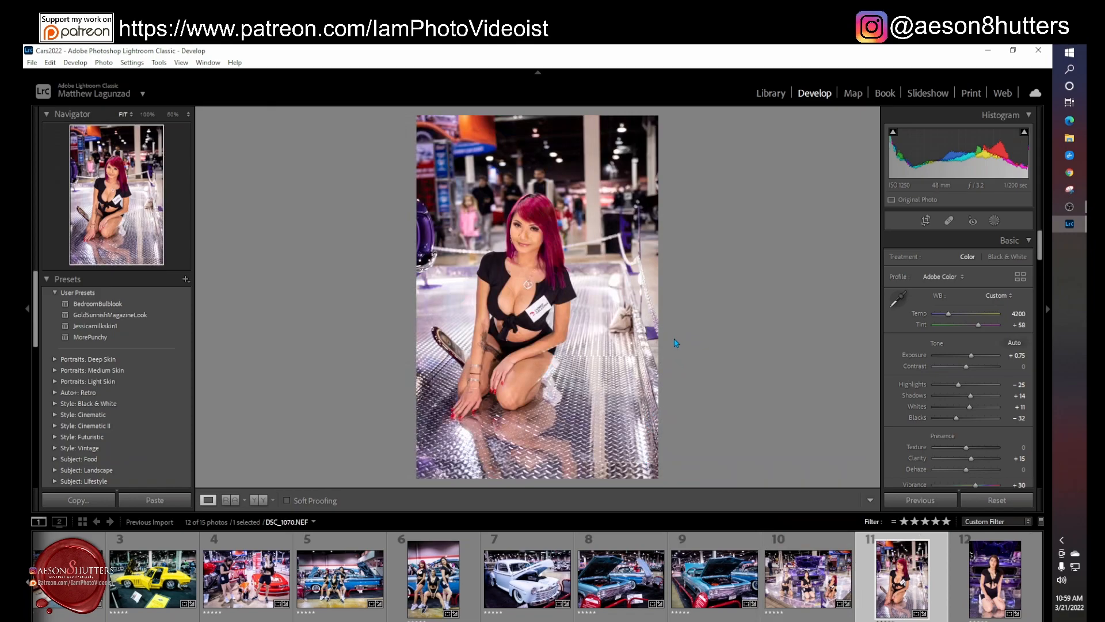
pyautogui.click(948, 557)
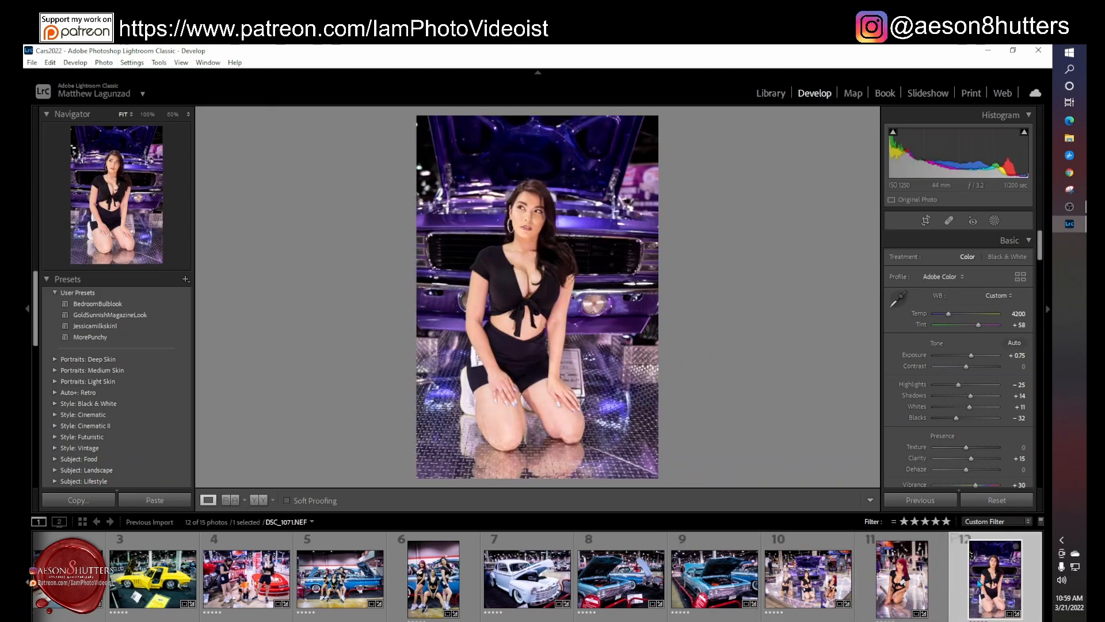
pyautogui.moveTo(248, 621); pyautogui.dragTo(145, 621)
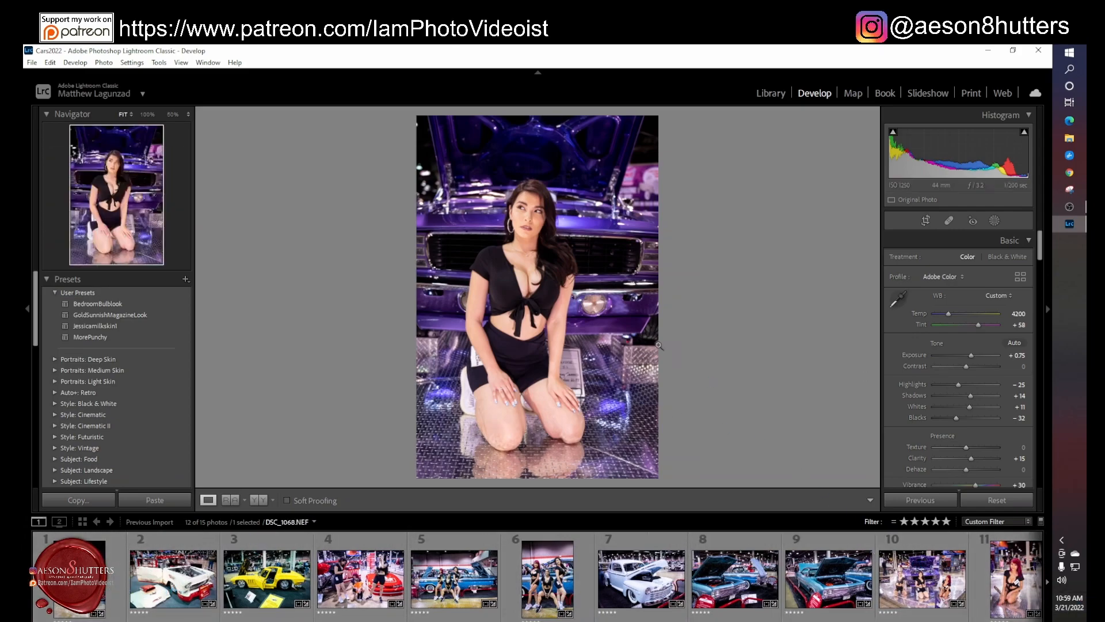
pyautogui.click(770, 94)
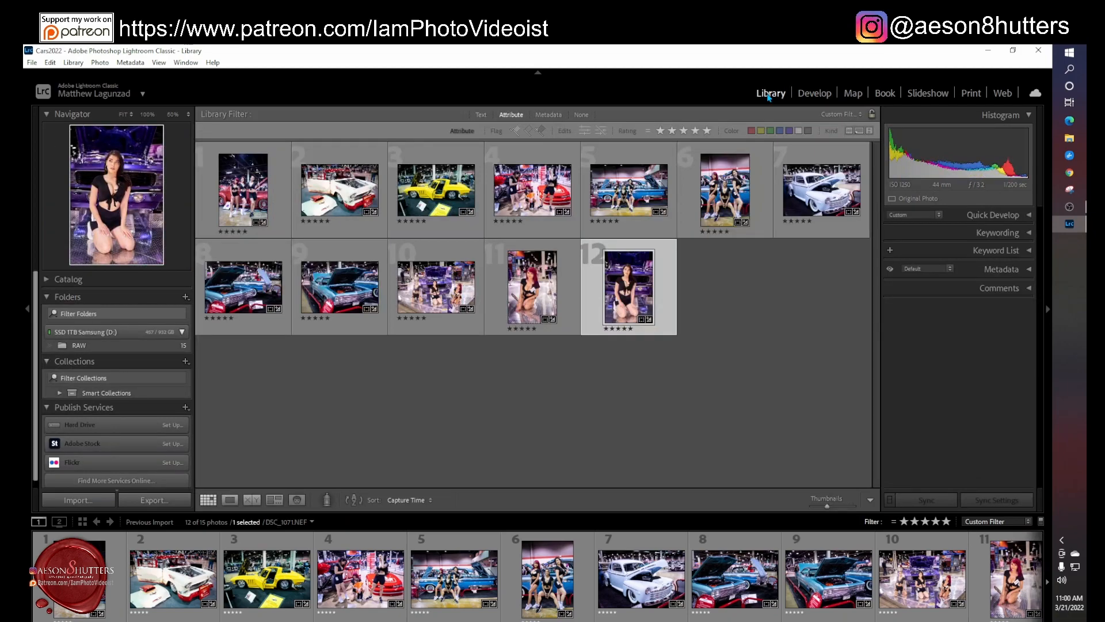
pyautogui.click(230, 193)
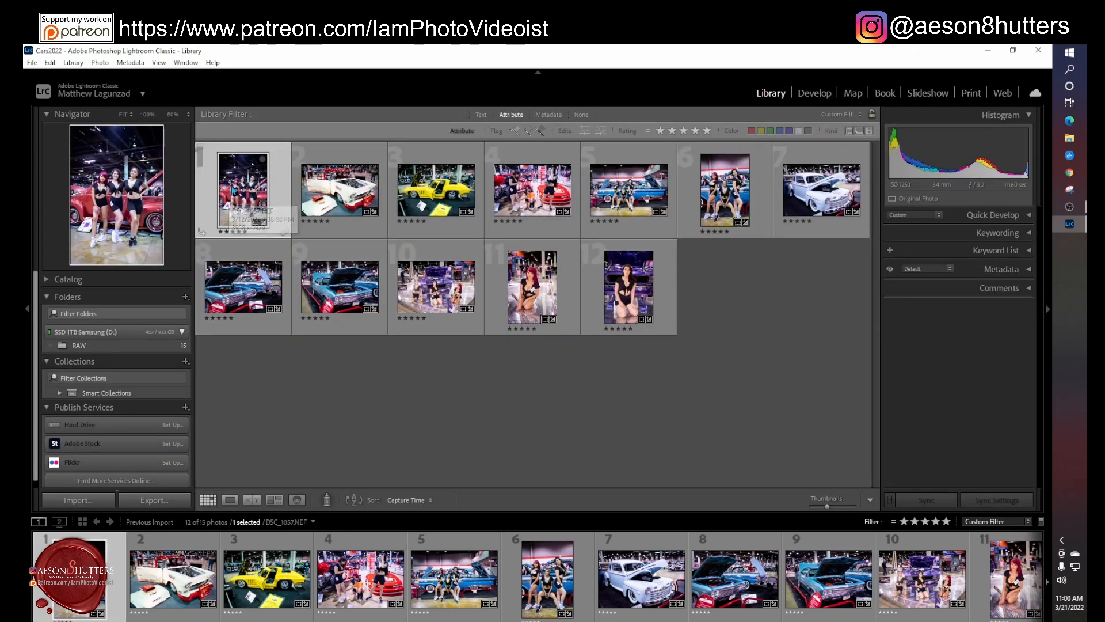
# - Select all twelve photos and start their export to a specific folder on the hard drive
pyautogui.hotkey('ctrl', 'a')
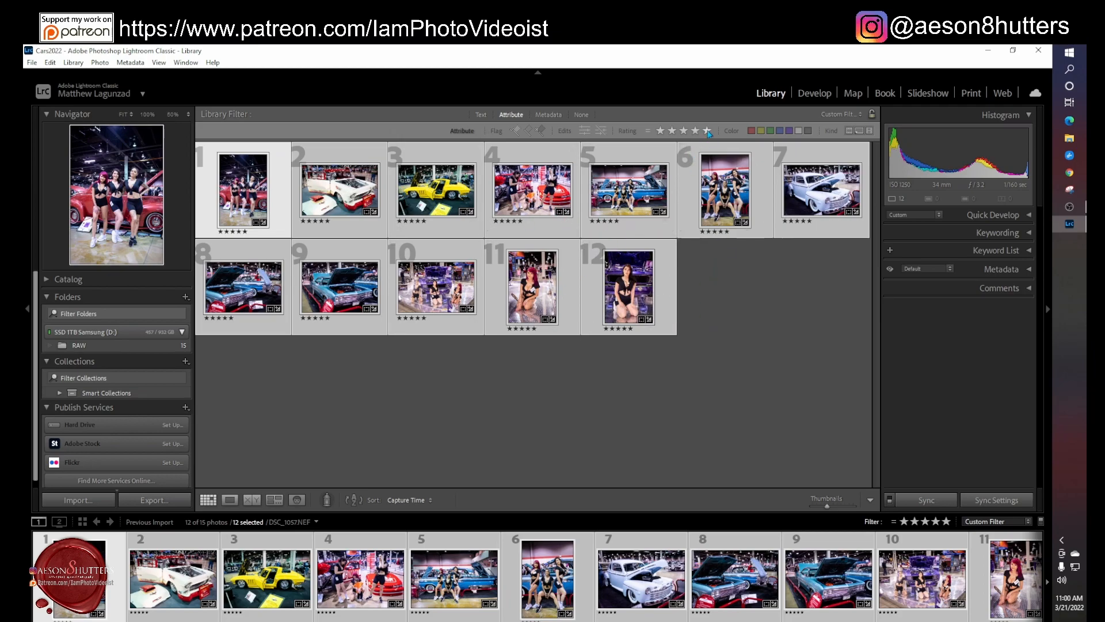
pyautogui.click(144, 503)
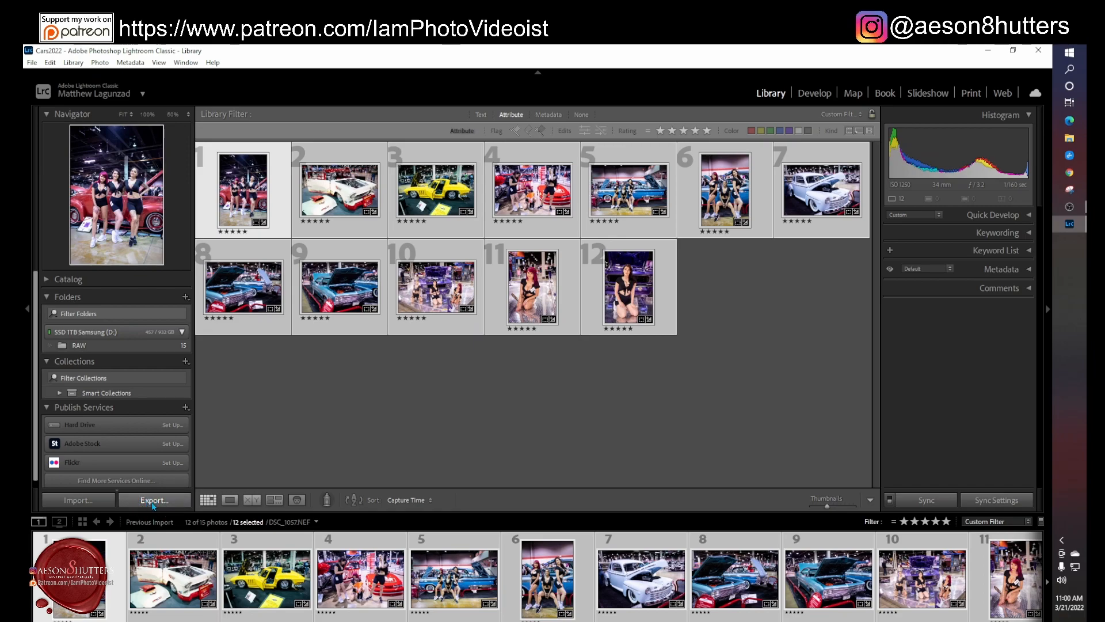
pyautogui.click(154, 506)
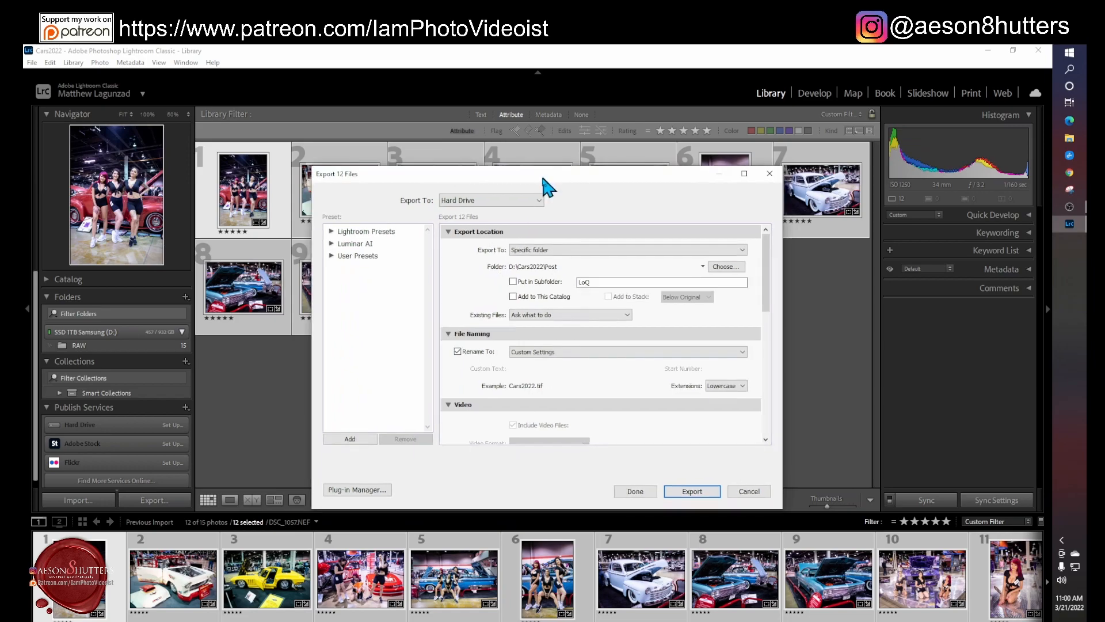
pyautogui.click(536, 248)
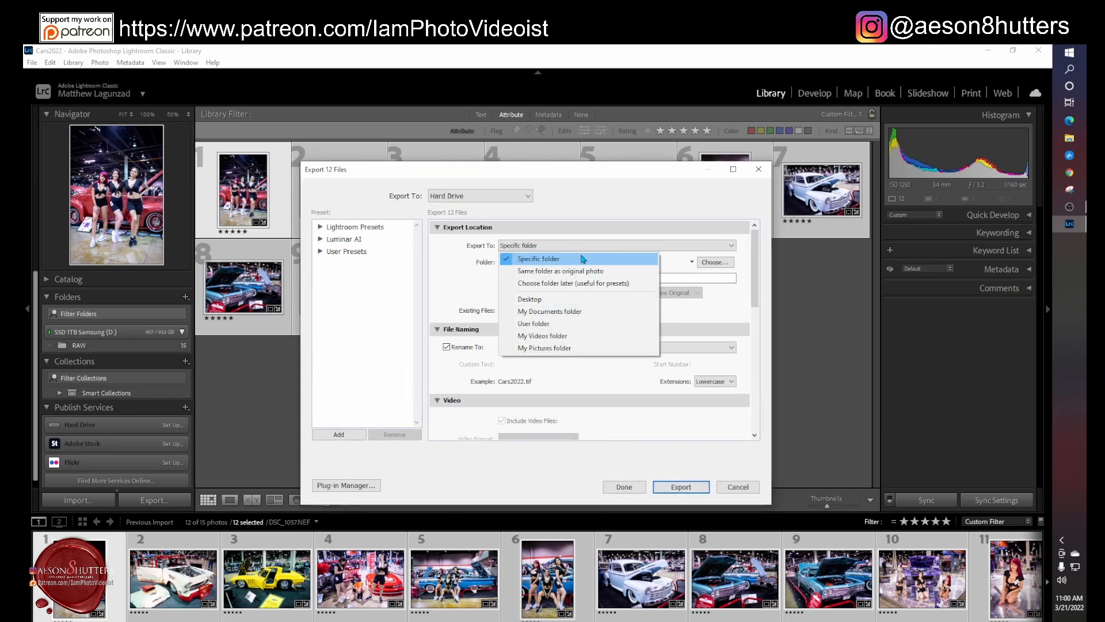
pyautogui.click(633, 259)
# - Choose the Post folder inside Cars2022 on drive D as the export destination
pyautogui.click(708, 267)
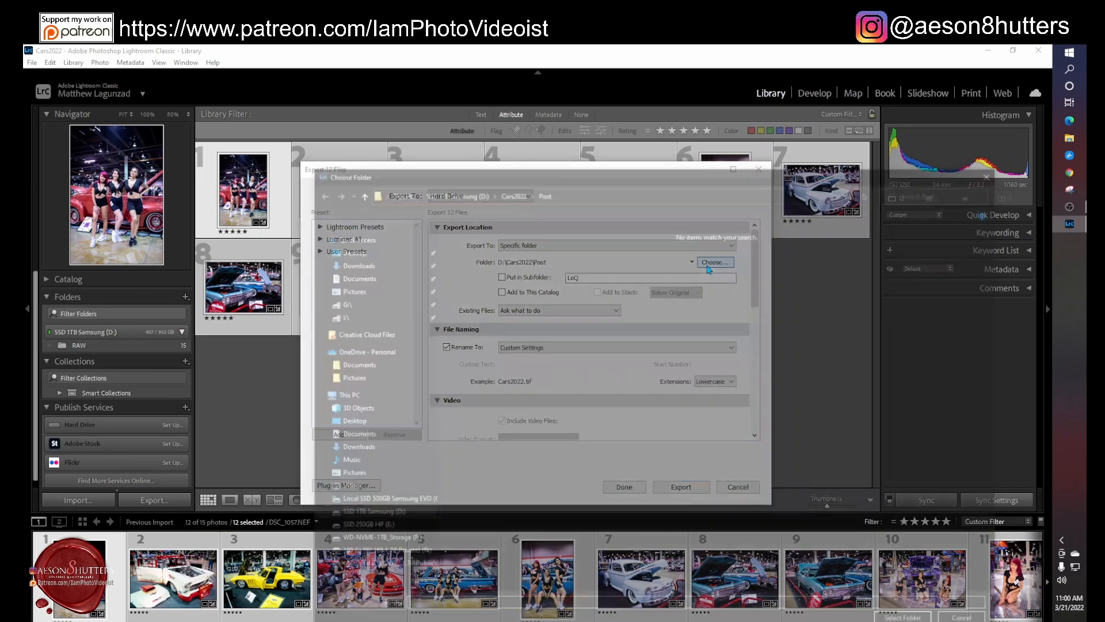
pyautogui.click(510, 190)
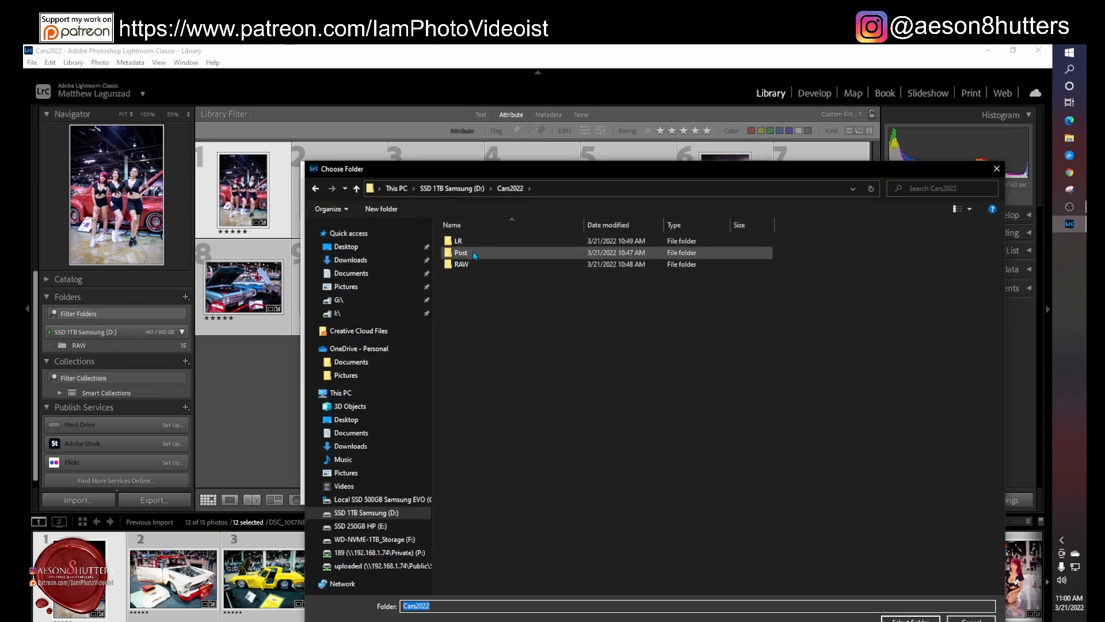
pyautogui.click(478, 190)
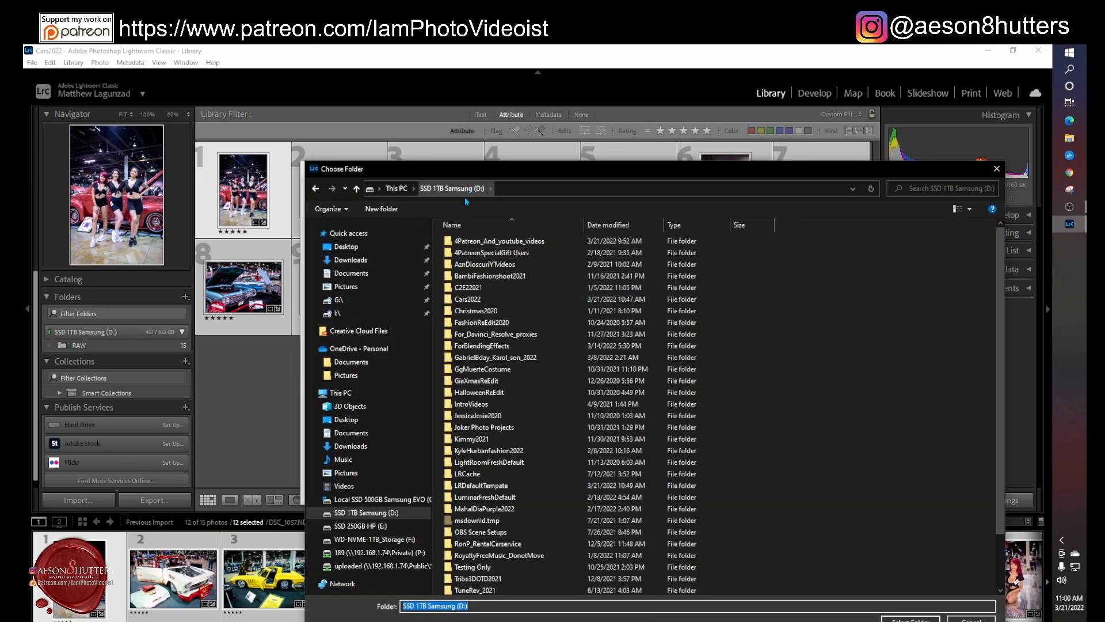
pyautogui.doubleClick(489, 300)
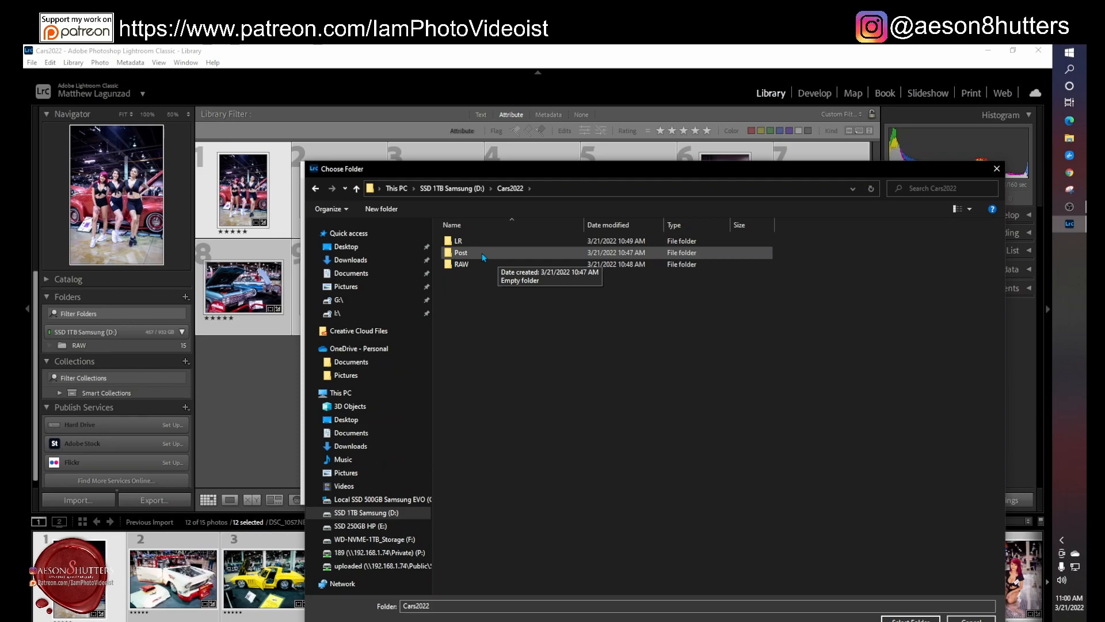
pyautogui.doubleClick(482, 256)
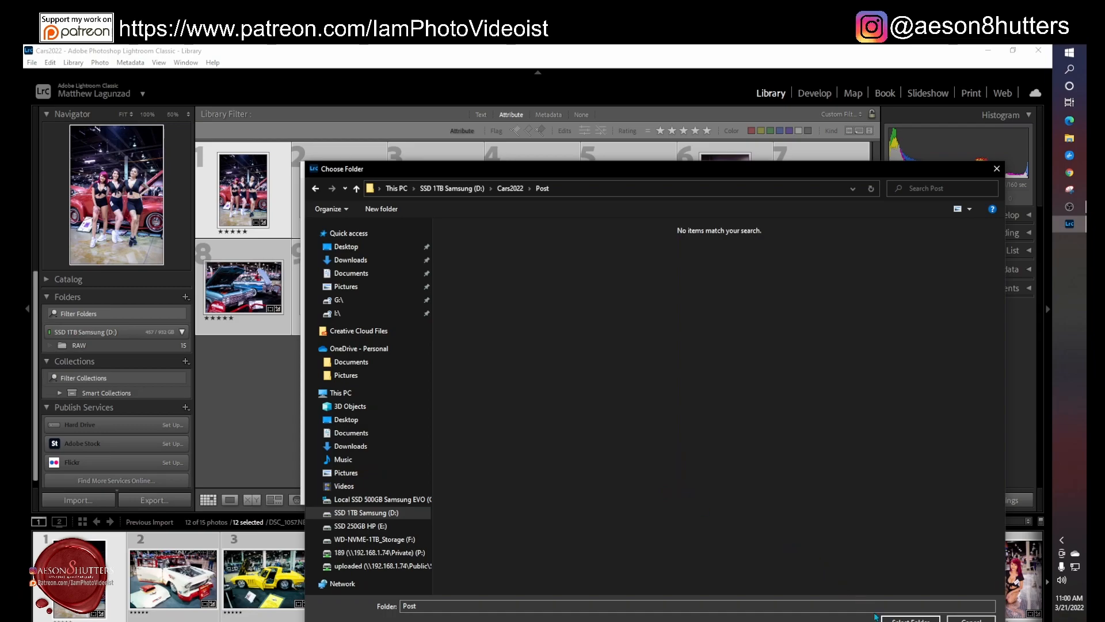
pyautogui.moveTo(683, 174); pyautogui.dragTo(586, 97)
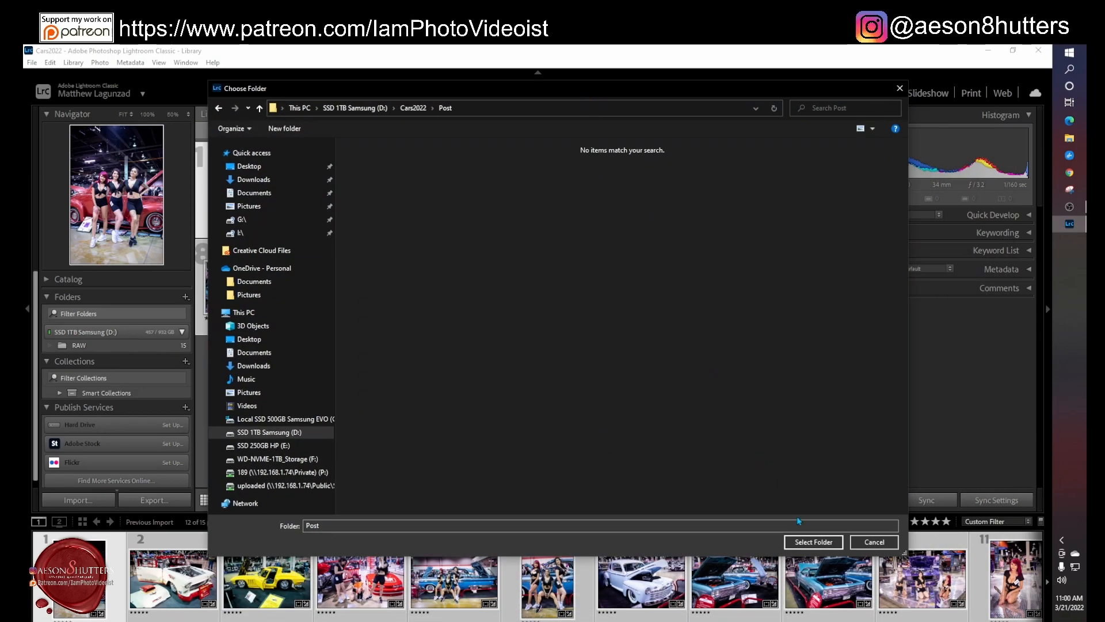
pyautogui.click(815, 543)
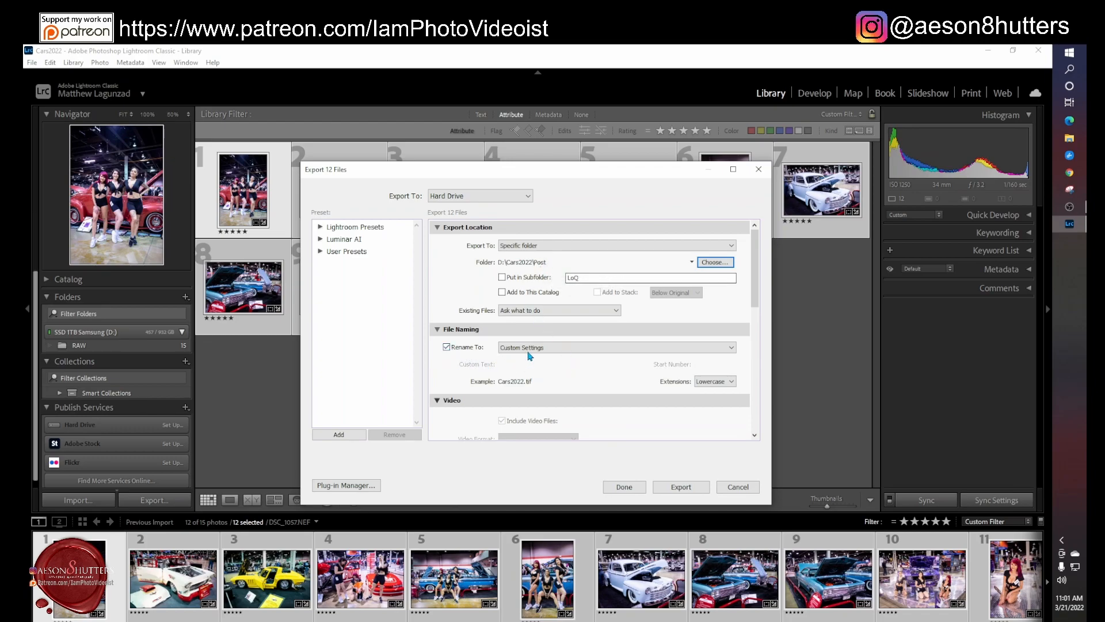
# - Edit the export's custom file naming template so the files are renamed Cars2022
pyautogui.click(529, 350)
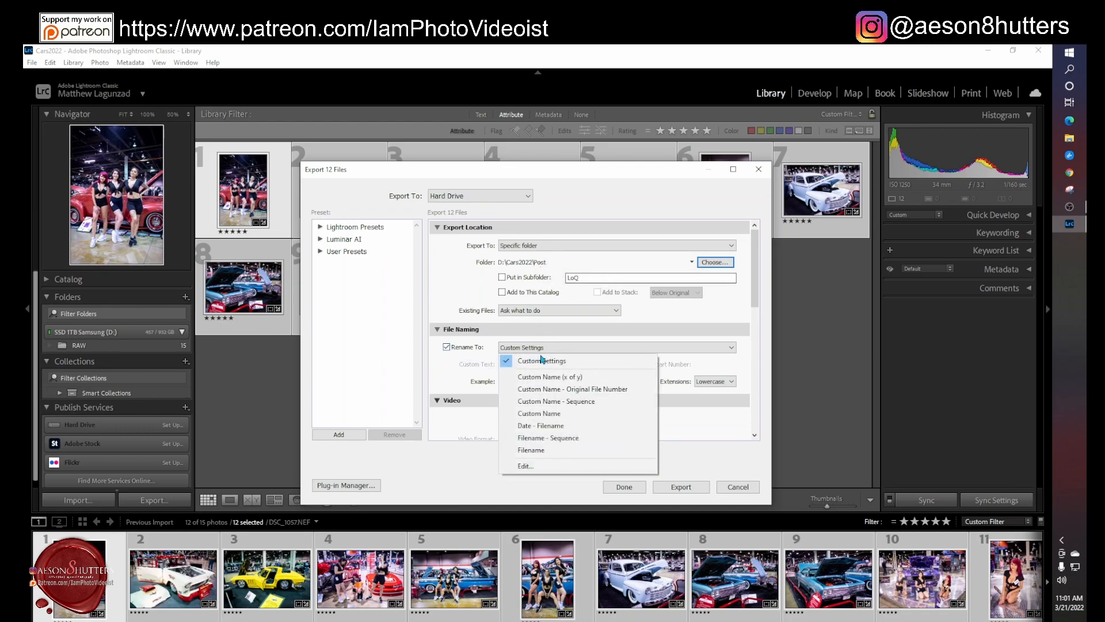
pyautogui.click(545, 469)
pyautogui.moveTo(506, 261); pyautogui.dragTo(436, 268)
pyautogui.write('Cars')
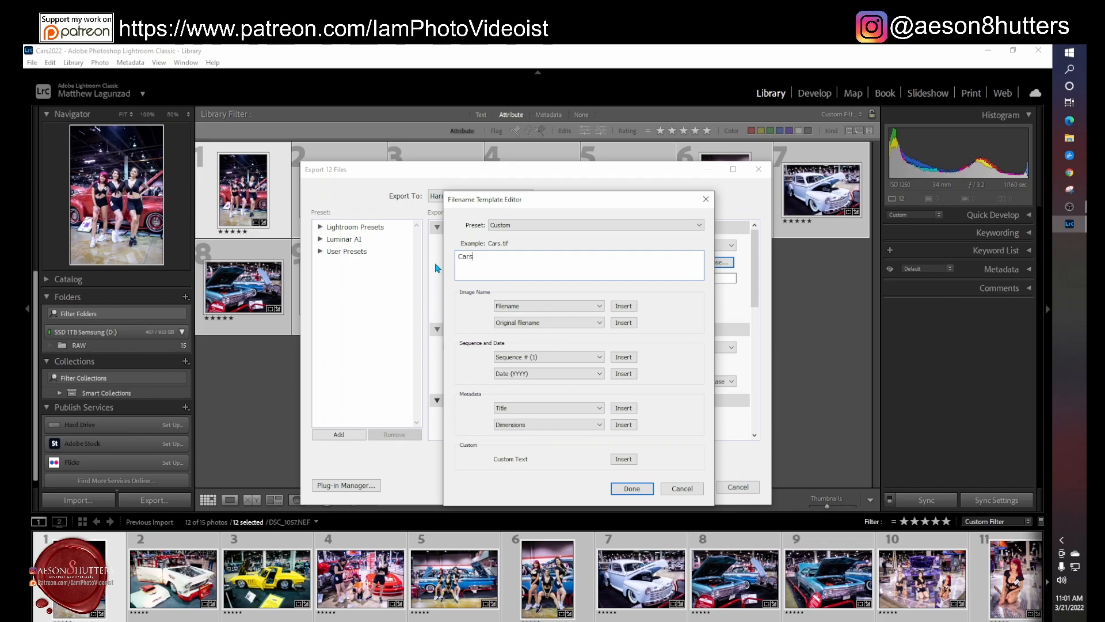
pyautogui.write('2022')
pyautogui.click(632, 489)
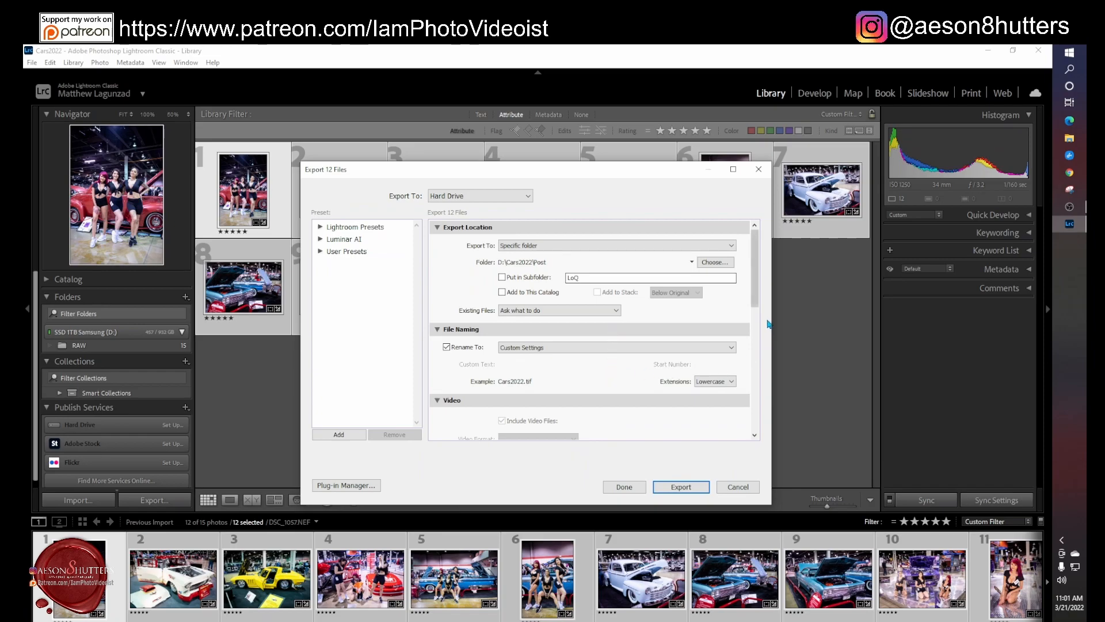
# - Try JPEG and Original as the export's image format, returning to TIFF
pyautogui.moveTo(762, 291); pyautogui.dragTo(760, 368)
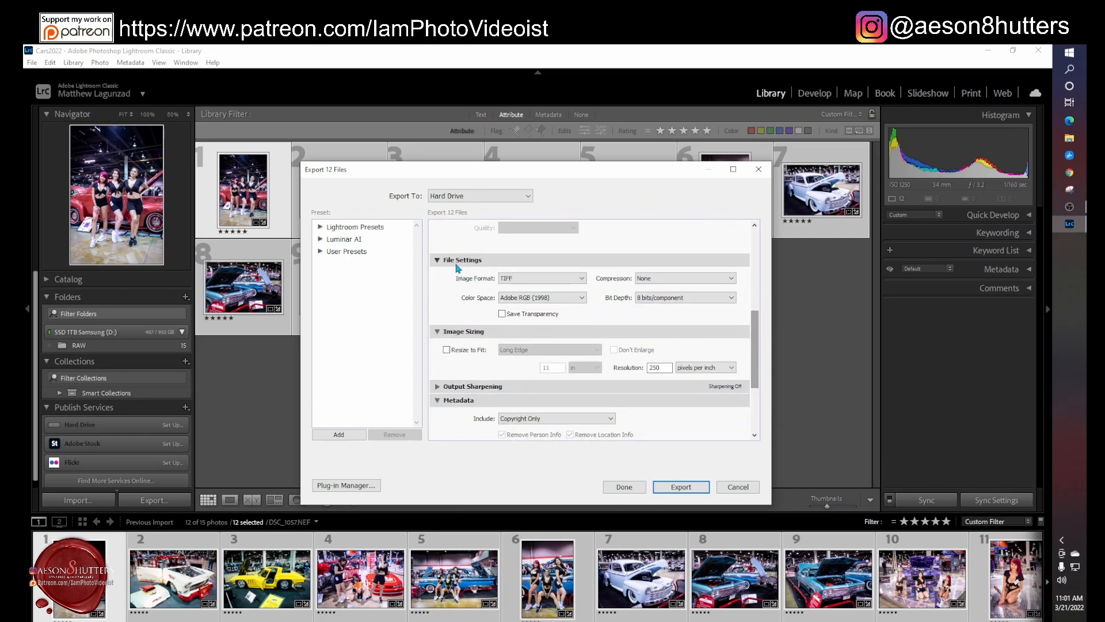
pyautogui.click(581, 279)
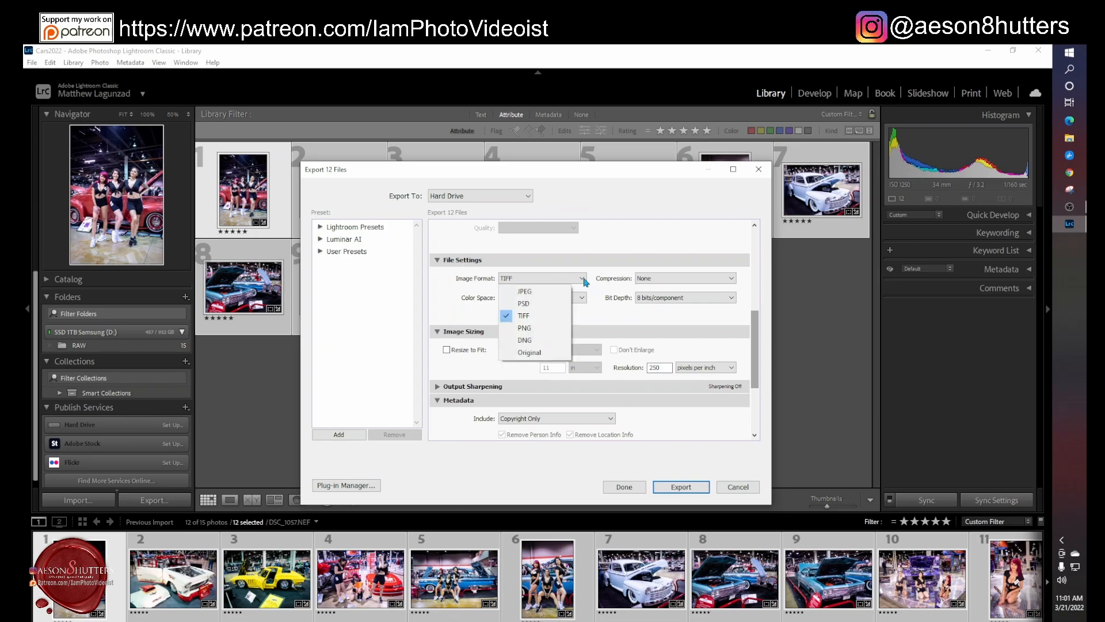
pyautogui.click(540, 296)
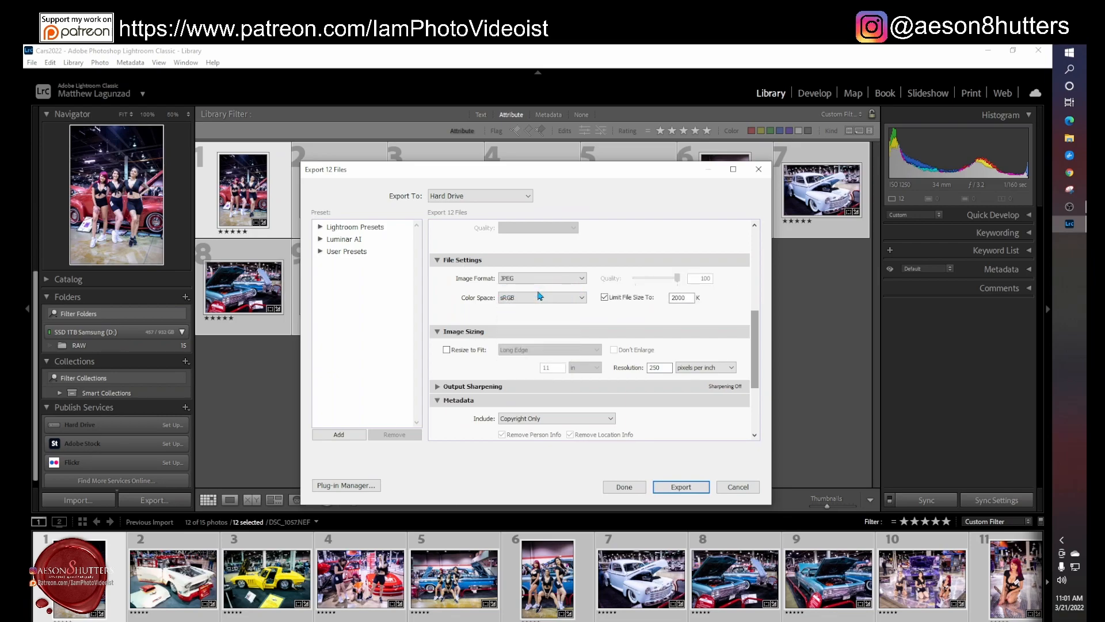
pyautogui.click(576, 283)
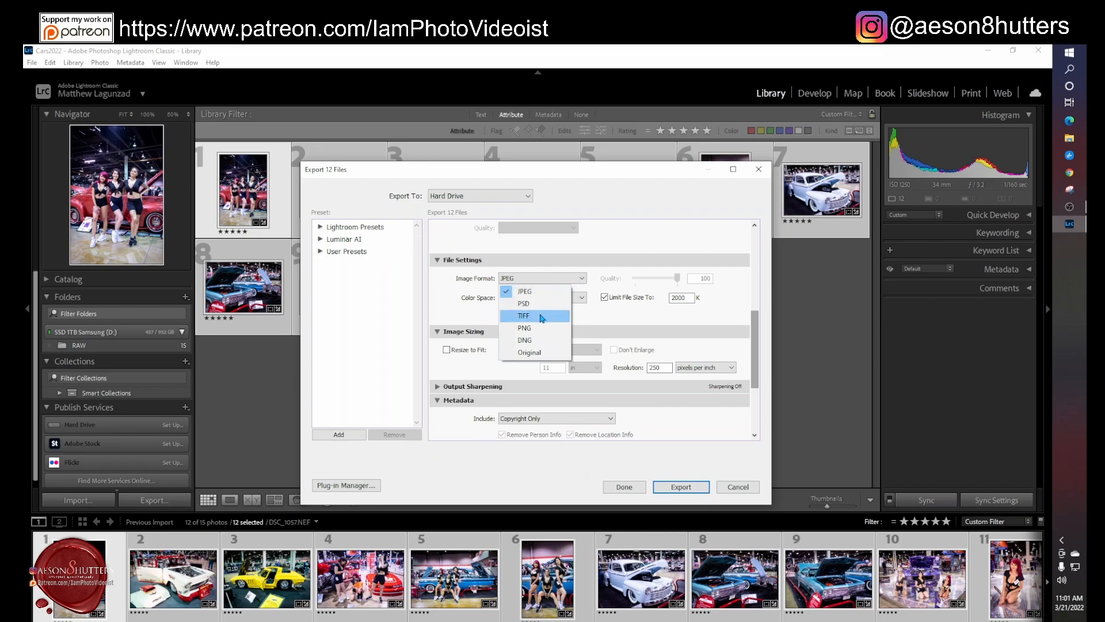
pyautogui.click(542, 316)
pyautogui.click(552, 278)
pyautogui.click(529, 352)
pyautogui.click(576, 279)
pyautogui.click(555, 316)
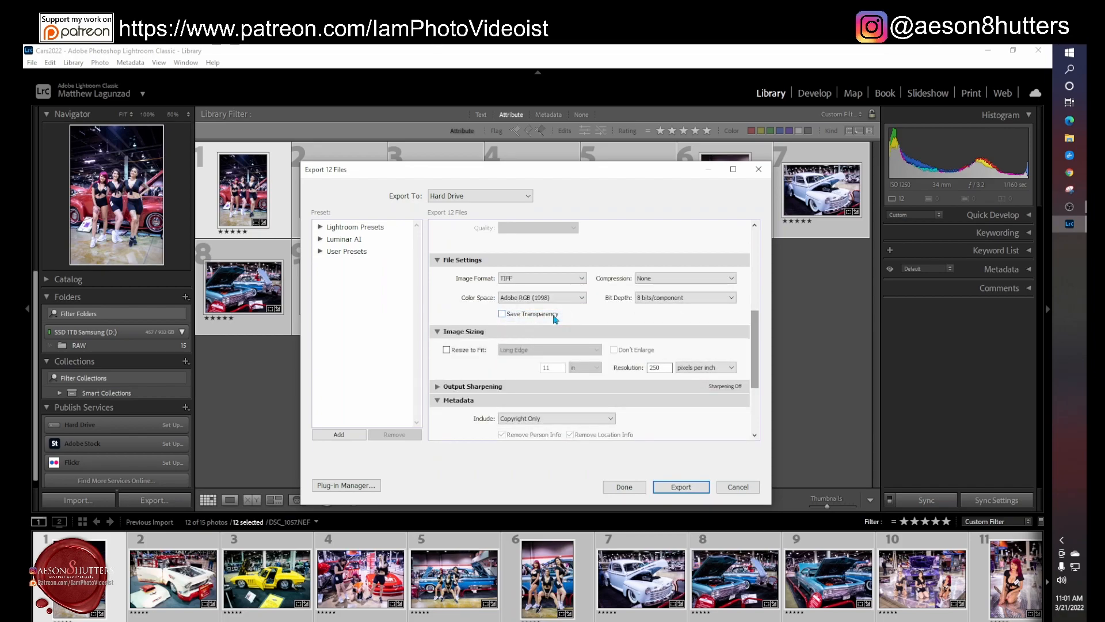
# - Set the export file settings to TIFF with compression None and a bit depth of 8 bits/component
pyautogui.click(582, 282)
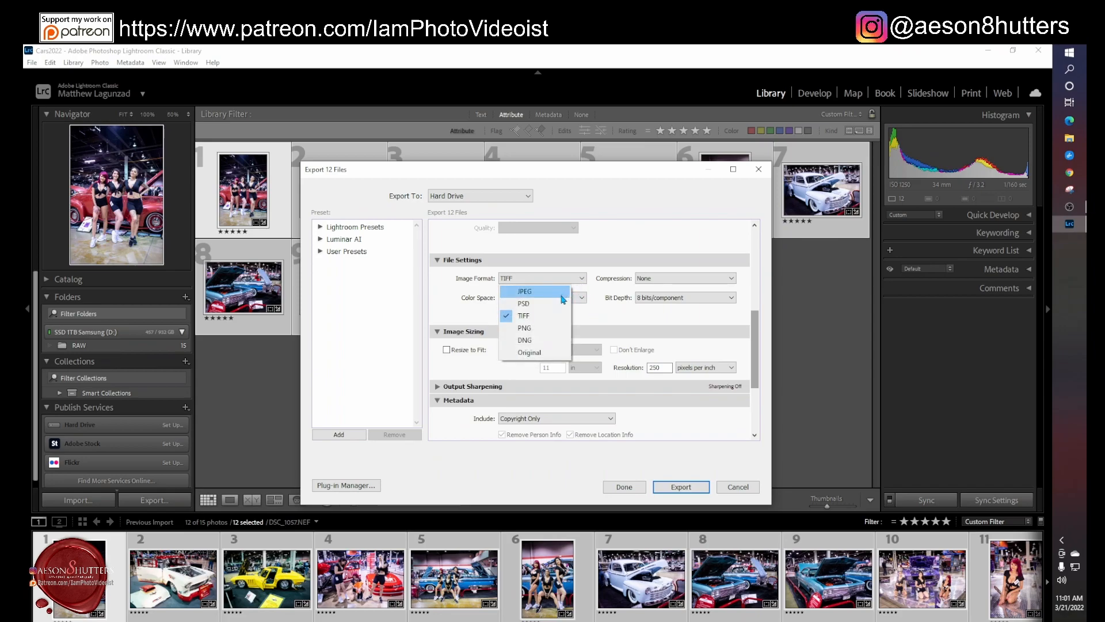
pyautogui.click(550, 323)
pyautogui.click(649, 280)
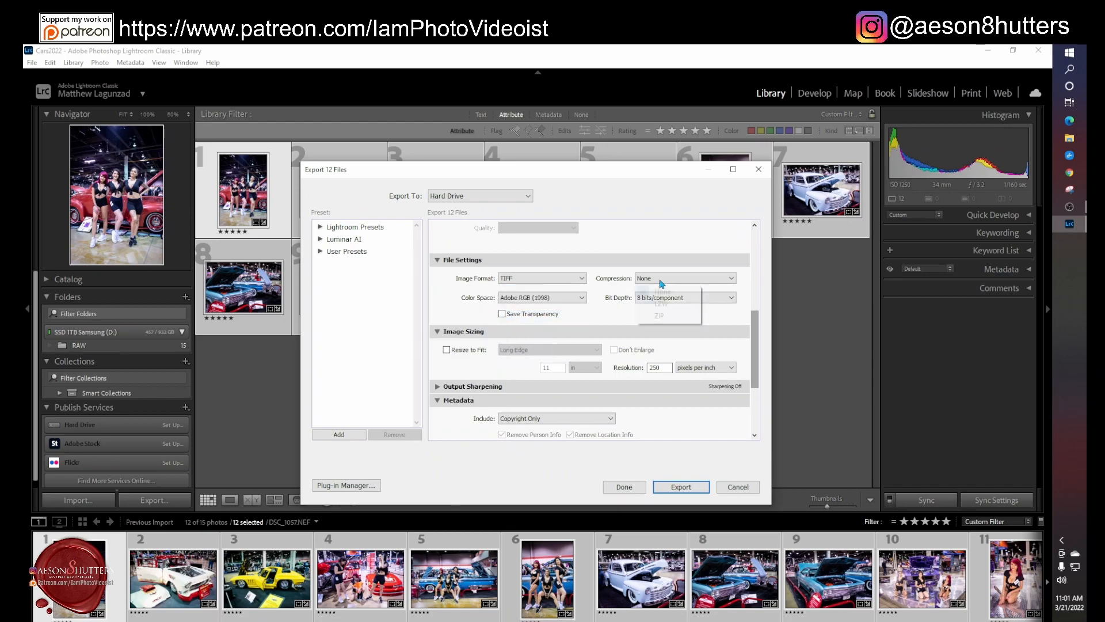
pyautogui.click(682, 292)
pyautogui.click(675, 299)
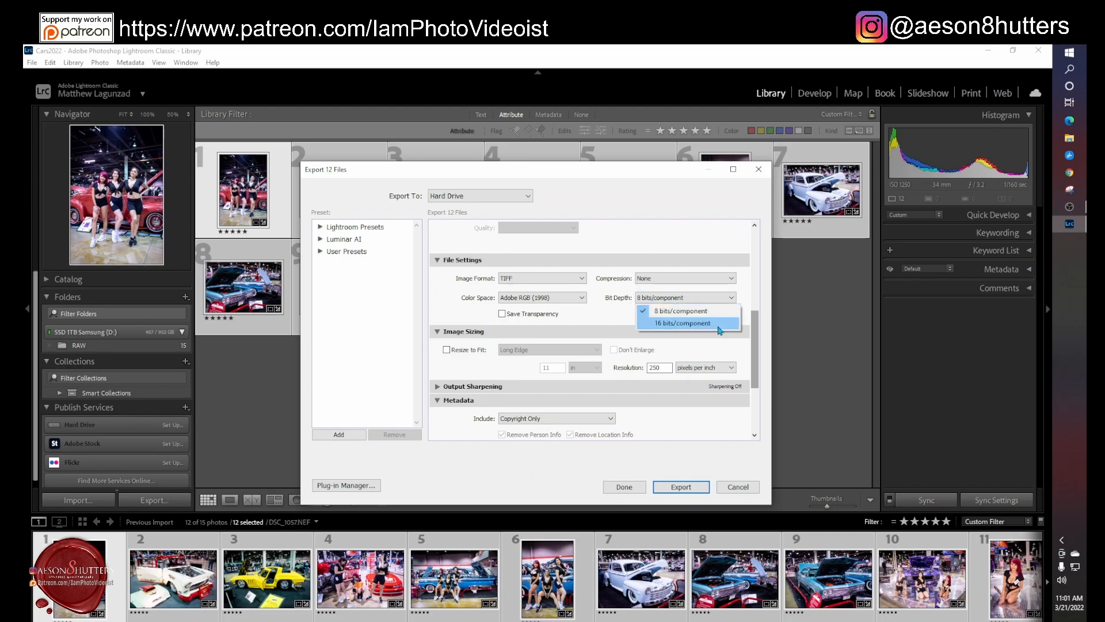
pyautogui.click(710, 313)
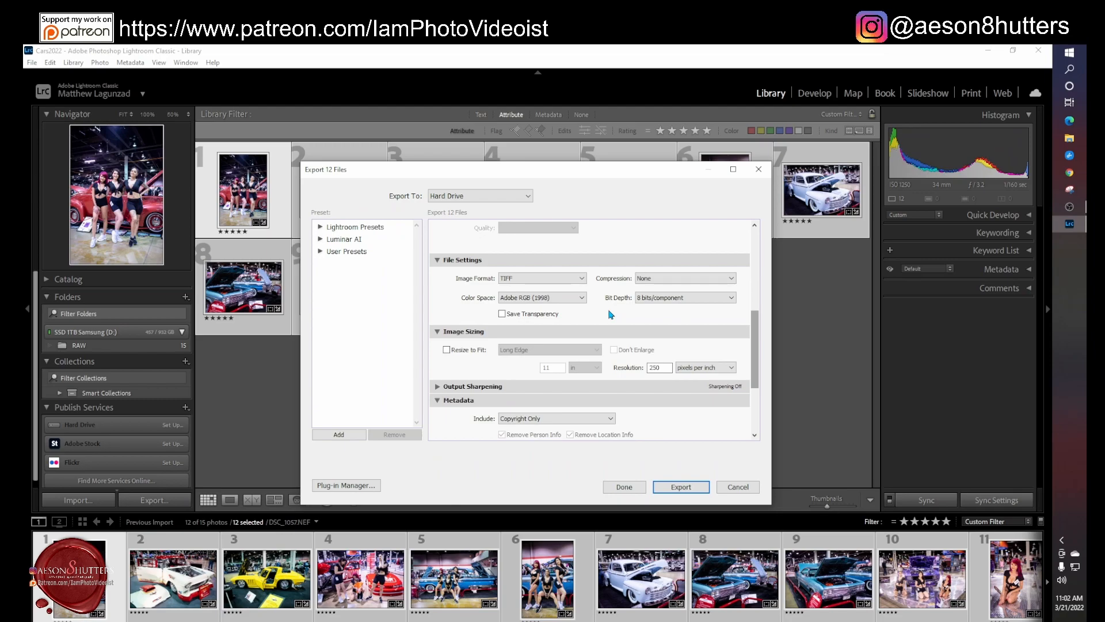
# - Try resizing the exported photos to fit by long edge with pixels as the unit
pyautogui.click(447, 349)
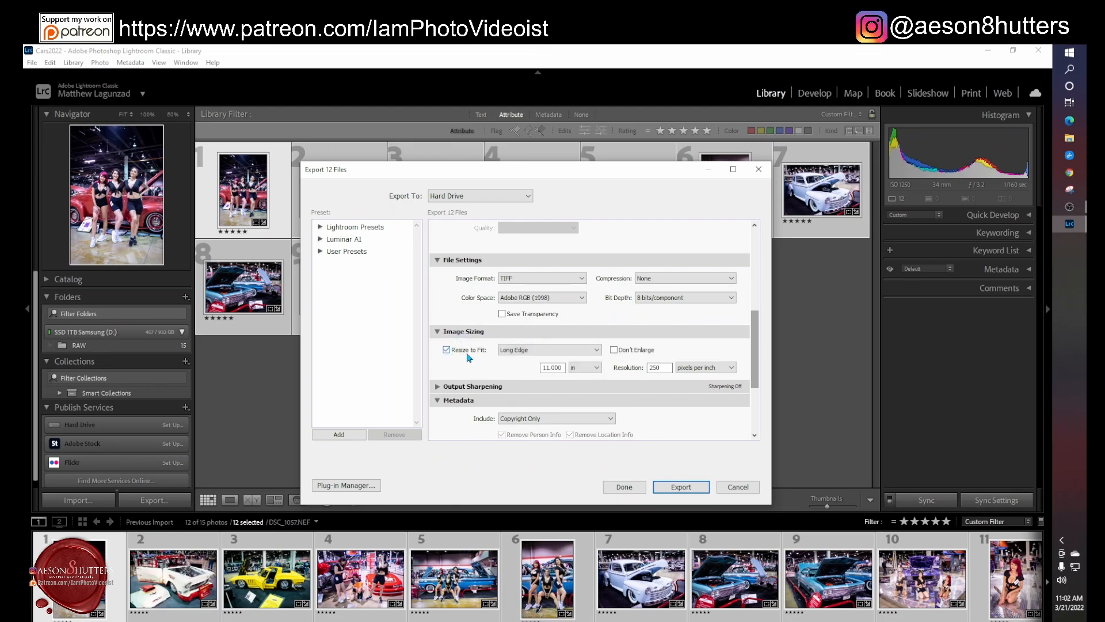
pyautogui.click(583, 368)
pyautogui.click(579, 397)
pyautogui.click(446, 350)
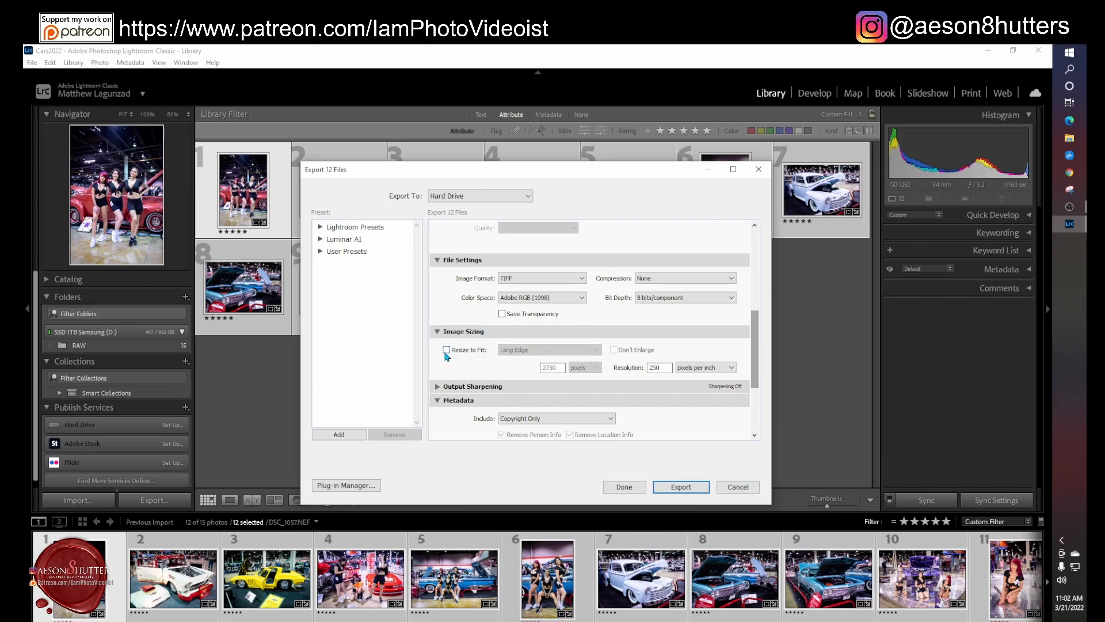
# - Set the export resolution to 250 pixels per inch
pyautogui.click(648, 368)
pyautogui.write('350')
pyautogui.moveTo(663, 368); pyautogui.dragTo(646, 367)
pyautogui.write('250')
pyautogui.click(727, 337)
pyautogui.click(710, 335)
# - Examine the output sharpening settings and the choices for which metadata to include in the export
pyautogui.scroll(-3, 753, 358)
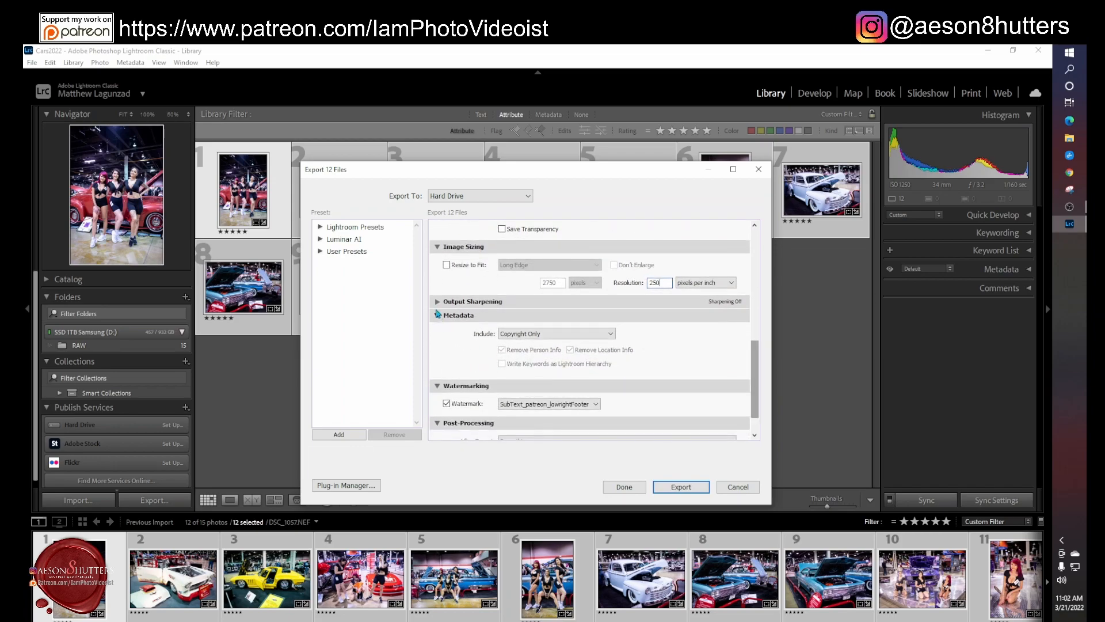
pyautogui.click(437, 302)
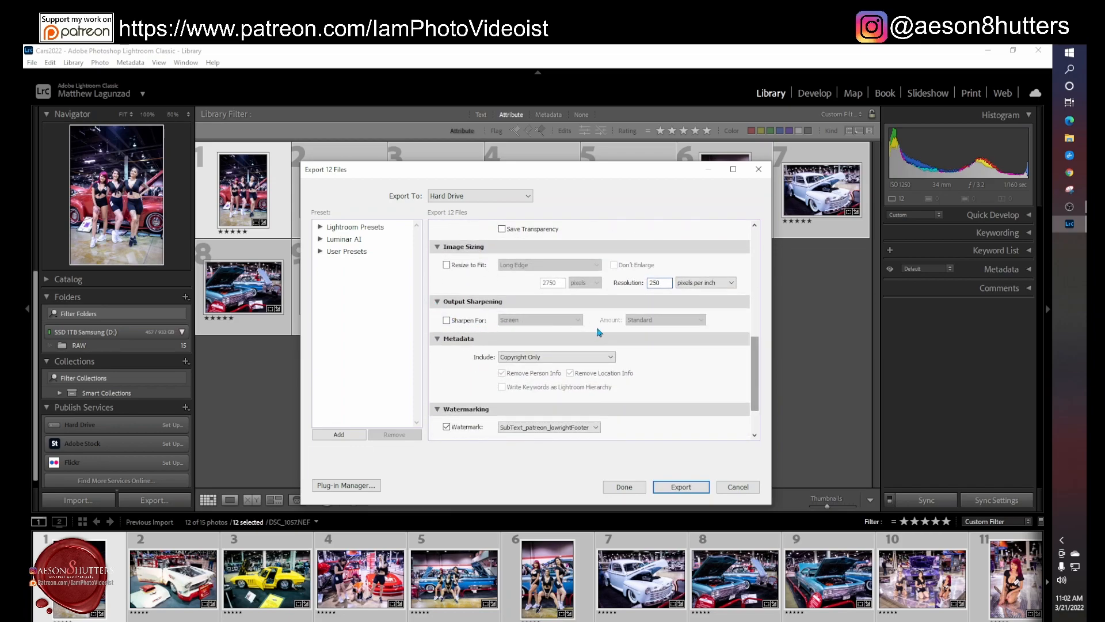
pyautogui.click(438, 303)
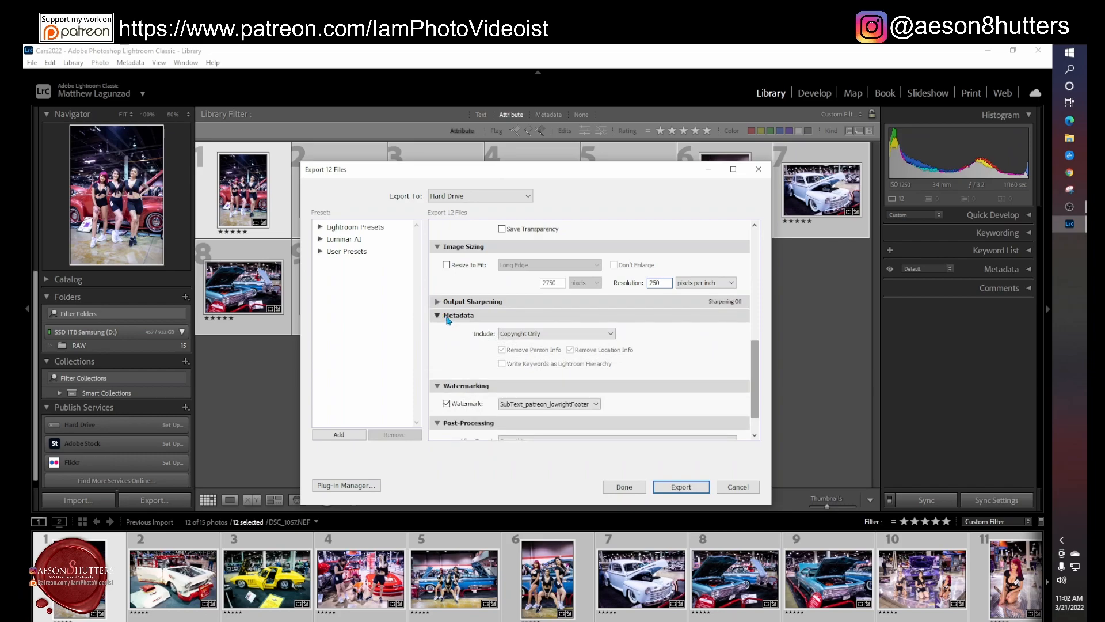
pyautogui.click(528, 335)
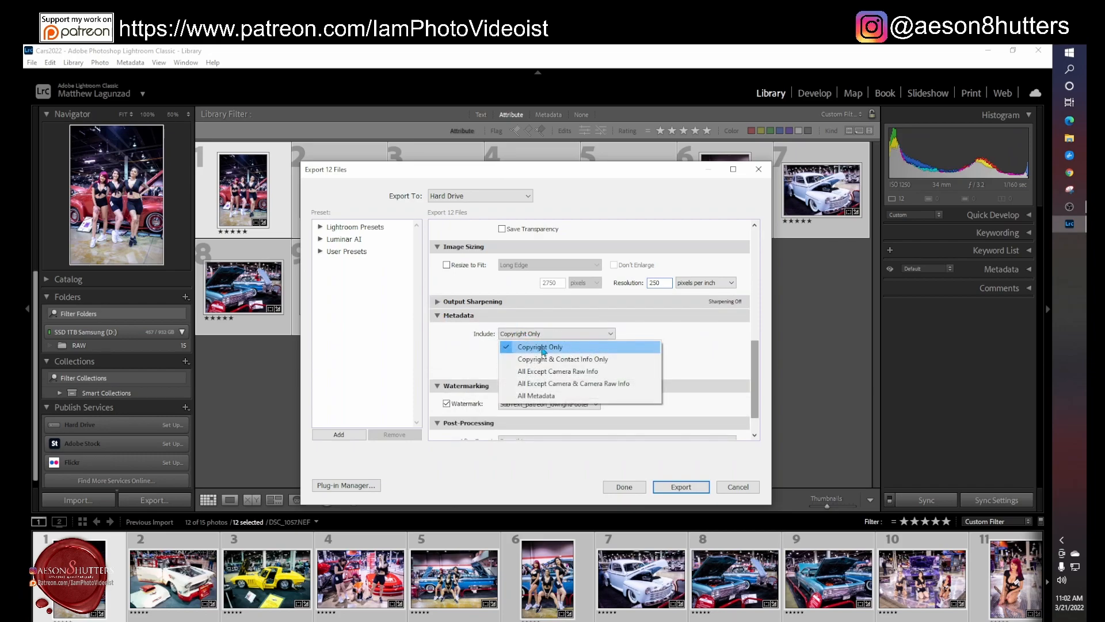
pyautogui.click(471, 359)
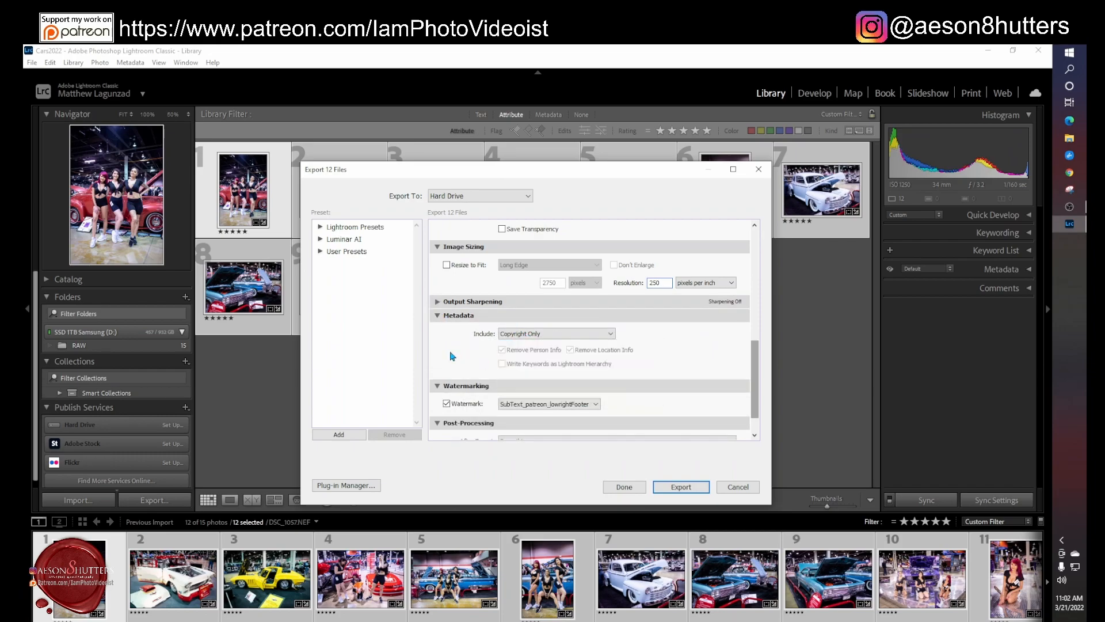
# - Review the available watermarks and choose SubText_patreon_lowrightFooter for the exported photos
pyautogui.scroll(-2, 754, 373)
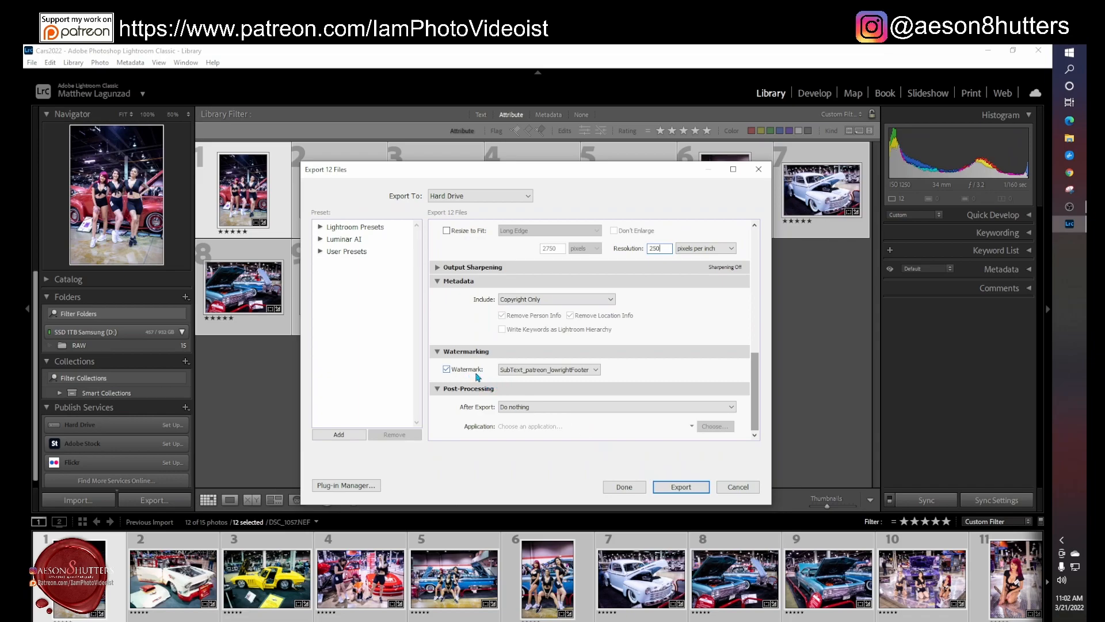
pyautogui.click(588, 370)
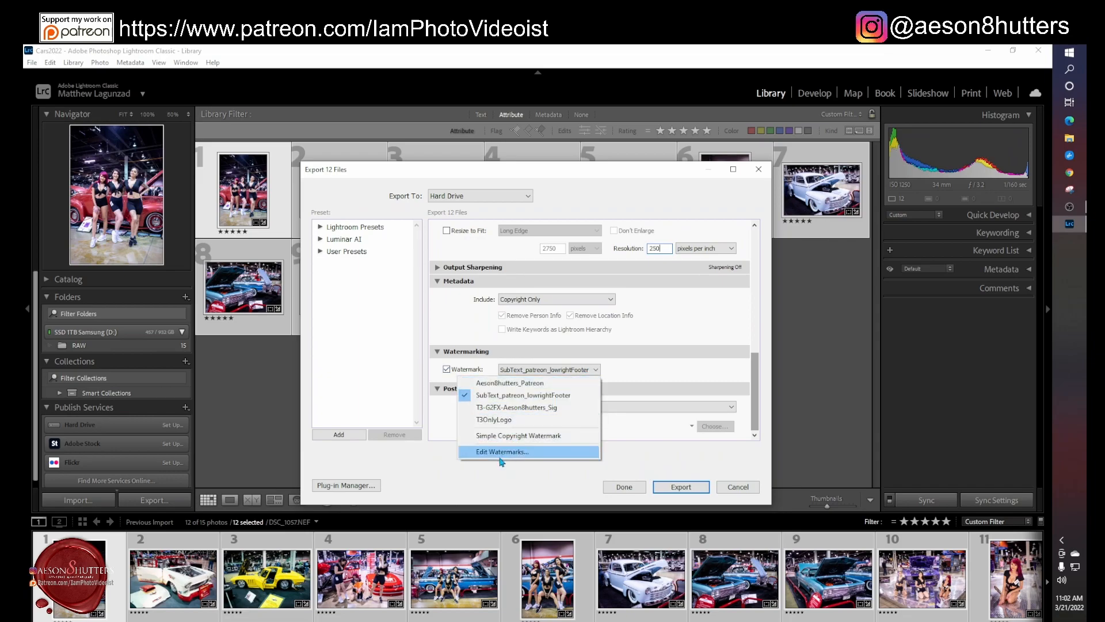
pyautogui.click(659, 370)
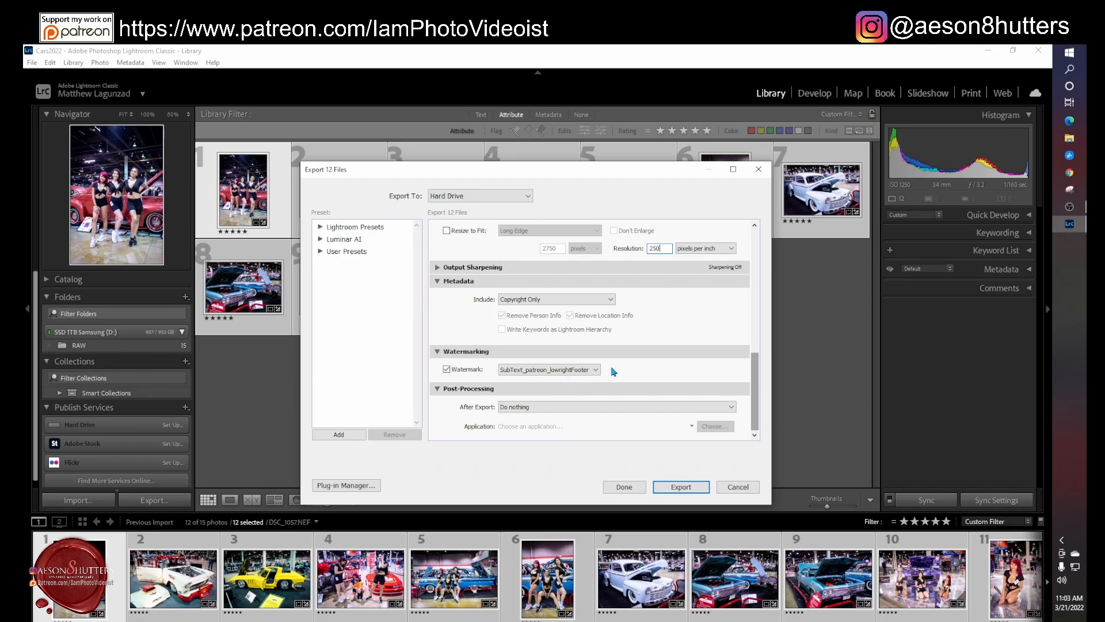
pyautogui.click(591, 370)
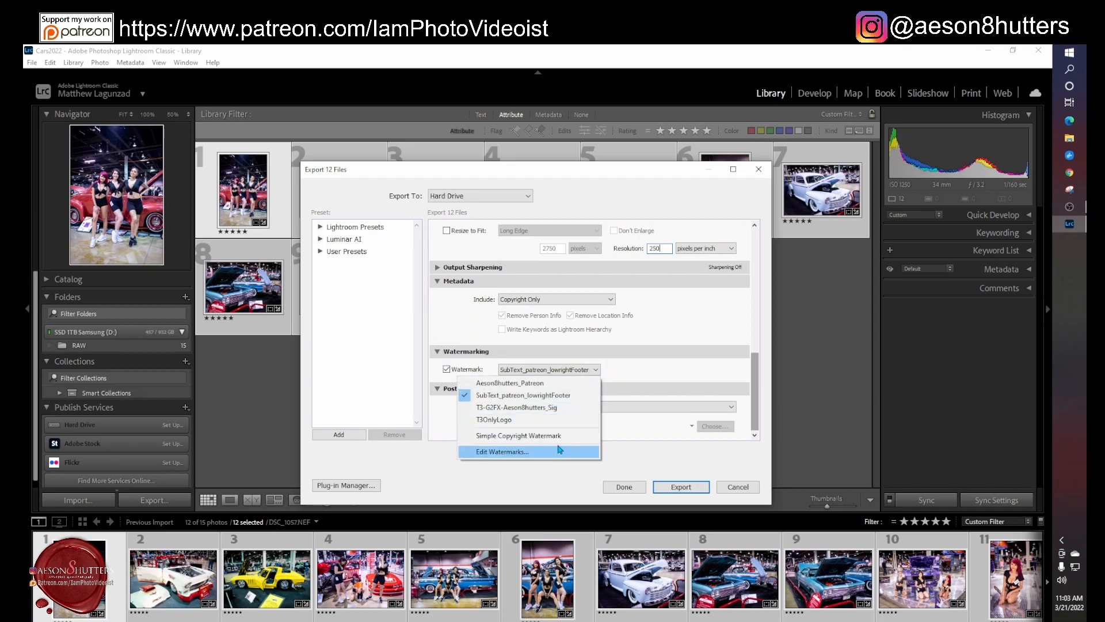
pyautogui.click(588, 396)
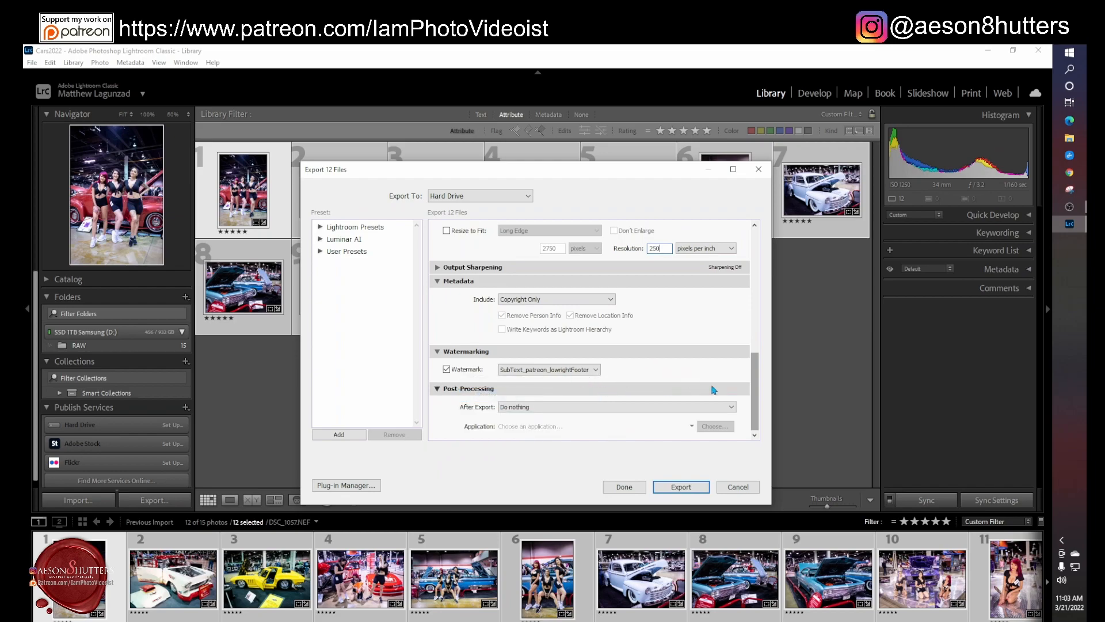
# - Export the twelve selected photos with the current settings and quit Lightroom Classic
pyautogui.click(691, 490)
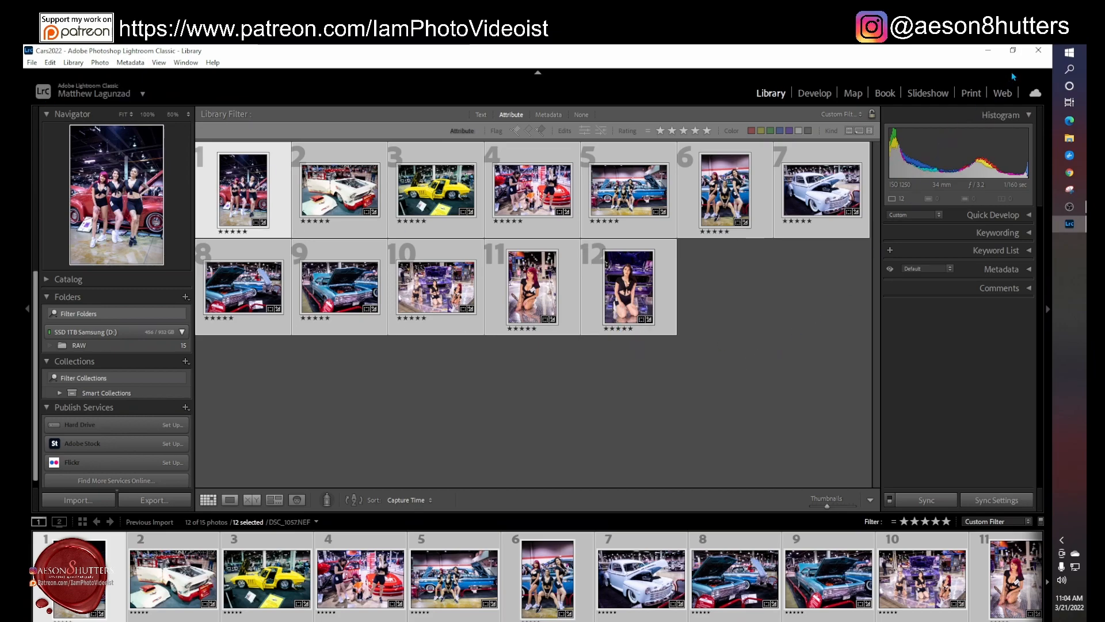
pyautogui.click(1039, 52)
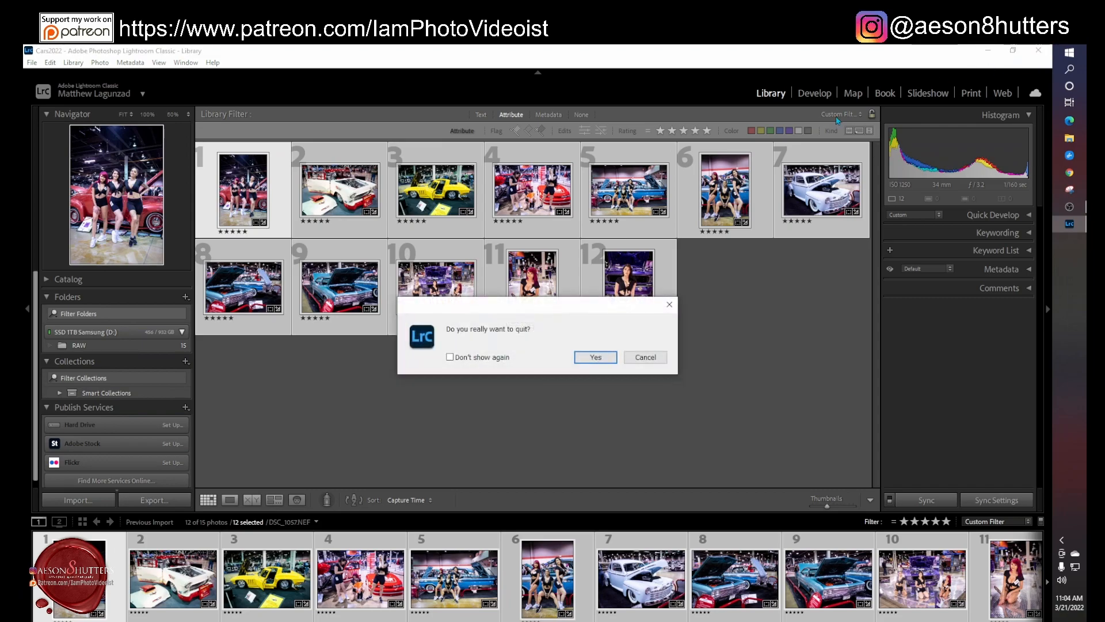
pyautogui.click(593, 357)
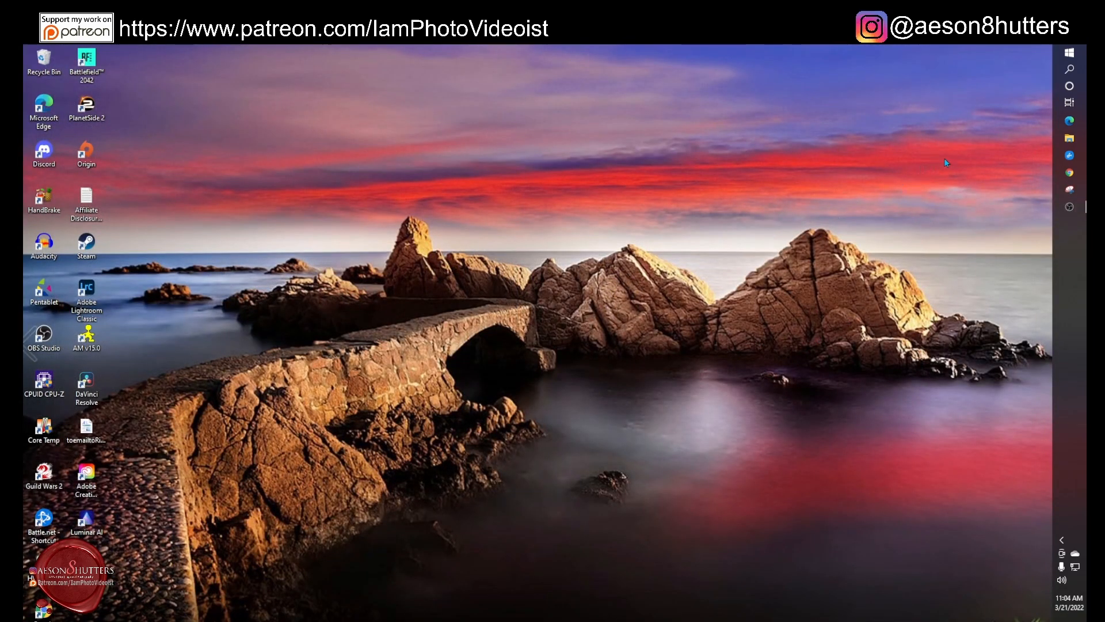
# - Switch to File Explorer and open the Post folder inside Cars2022 on the SSD 1TB Samsung (D:) drive
pyautogui.click(1070, 139)
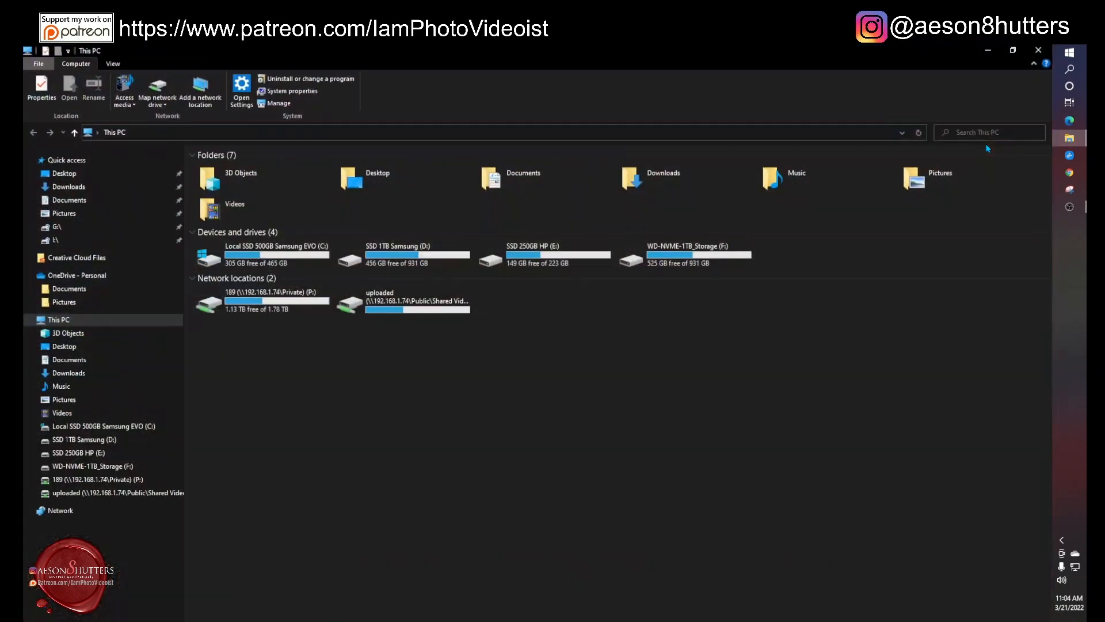
pyautogui.doubleClick(434, 258)
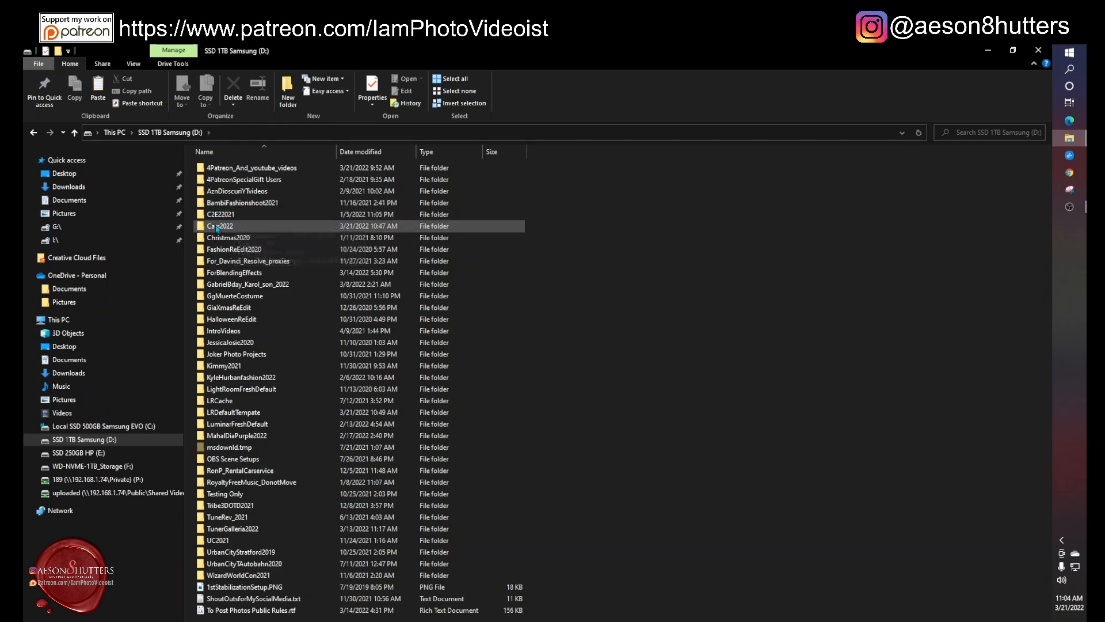
pyautogui.click(248, 228)
pyautogui.doubleClick(247, 226)
pyautogui.click(225, 179)
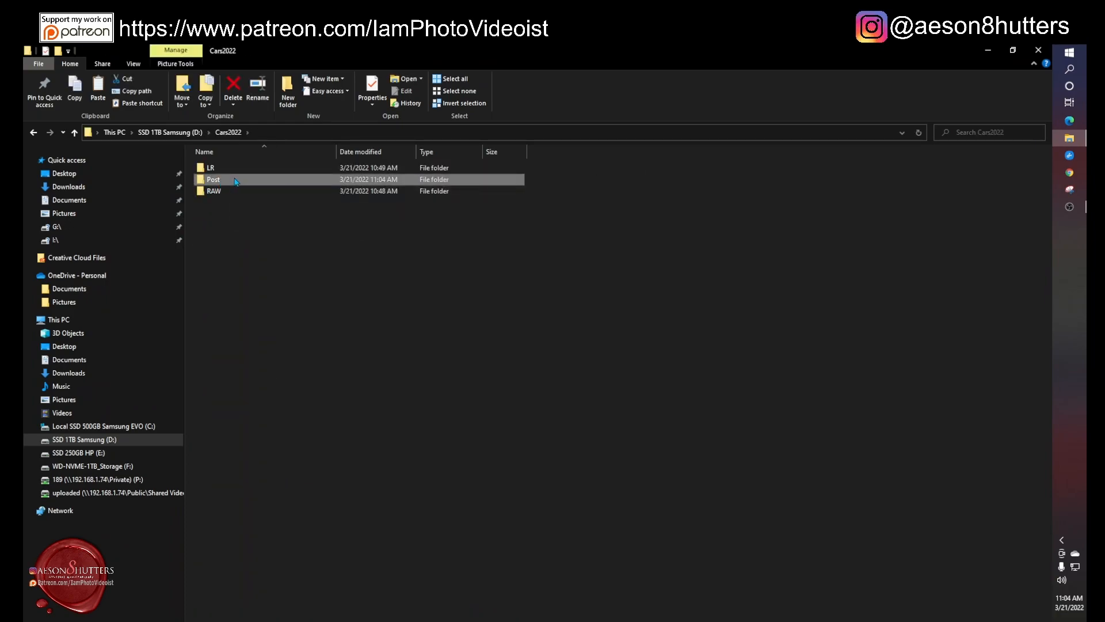
pyautogui.doubleClick(235, 181)
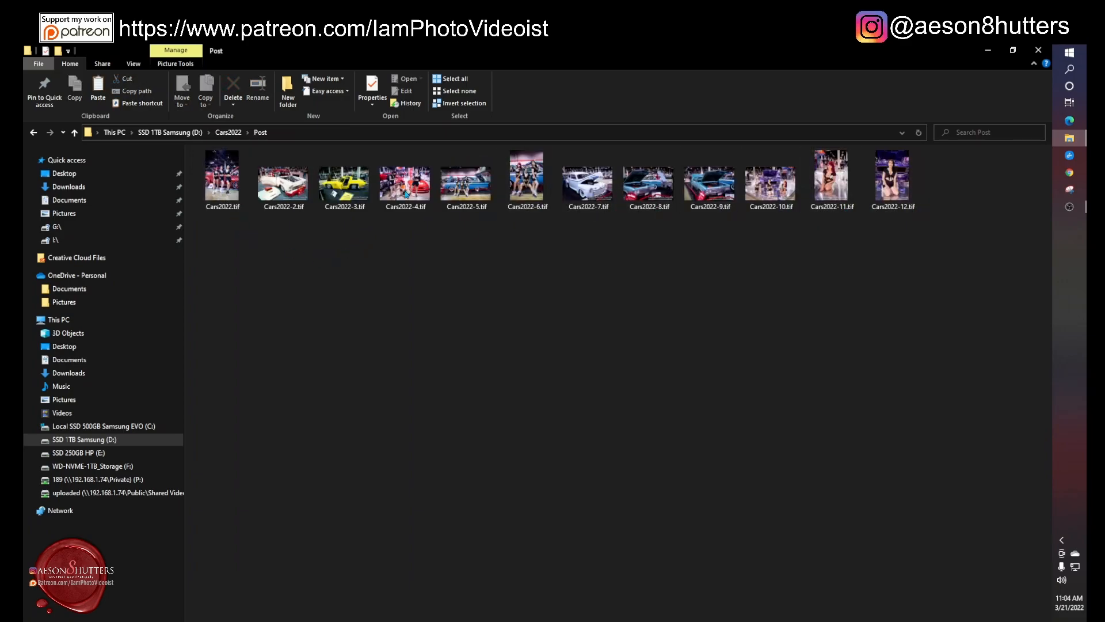
# - Inspect the exported TIFF files as extra large icons, restore large icons, and close File Explorer
pyautogui.click(224, 193)
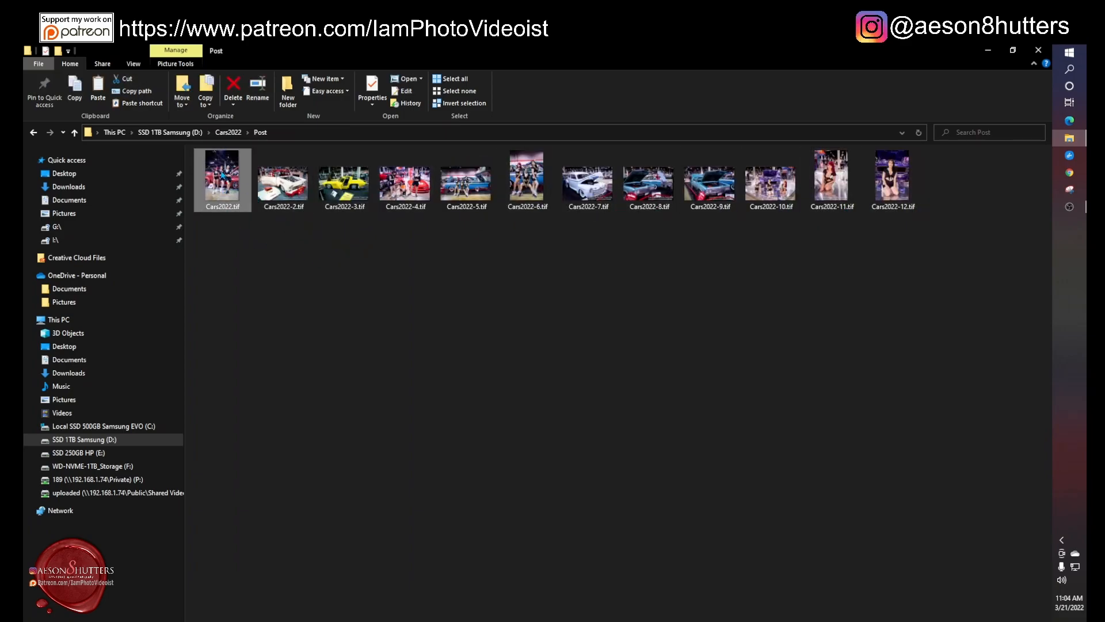
pyautogui.click(134, 64)
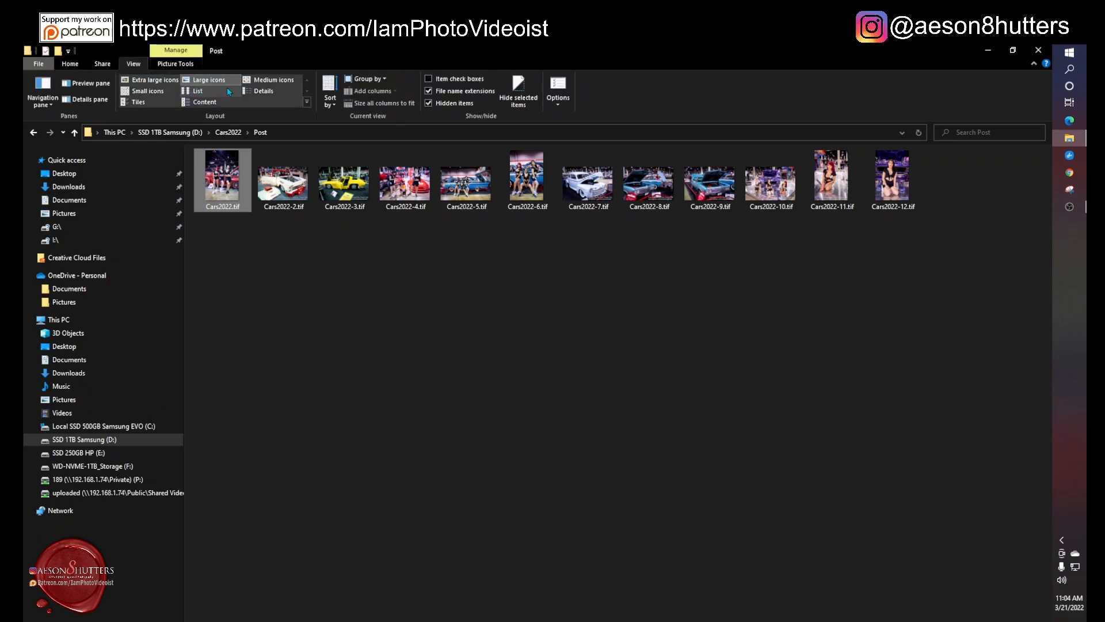
pyautogui.click(151, 80)
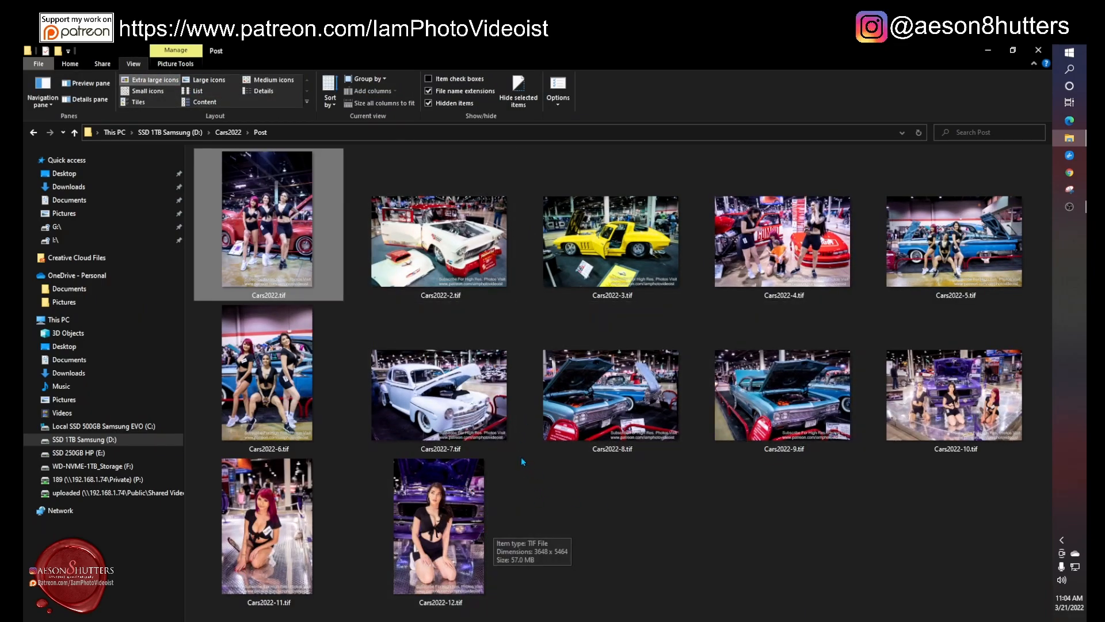
pyautogui.click(209, 80)
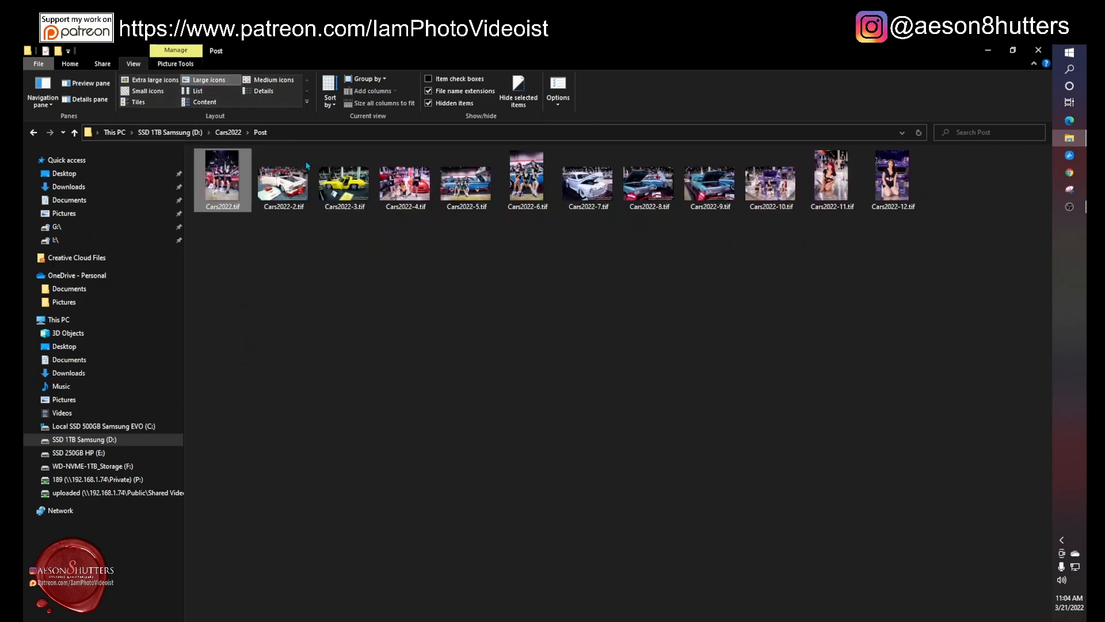
pyautogui.click(1038, 50)
pyautogui.click(484, 292)
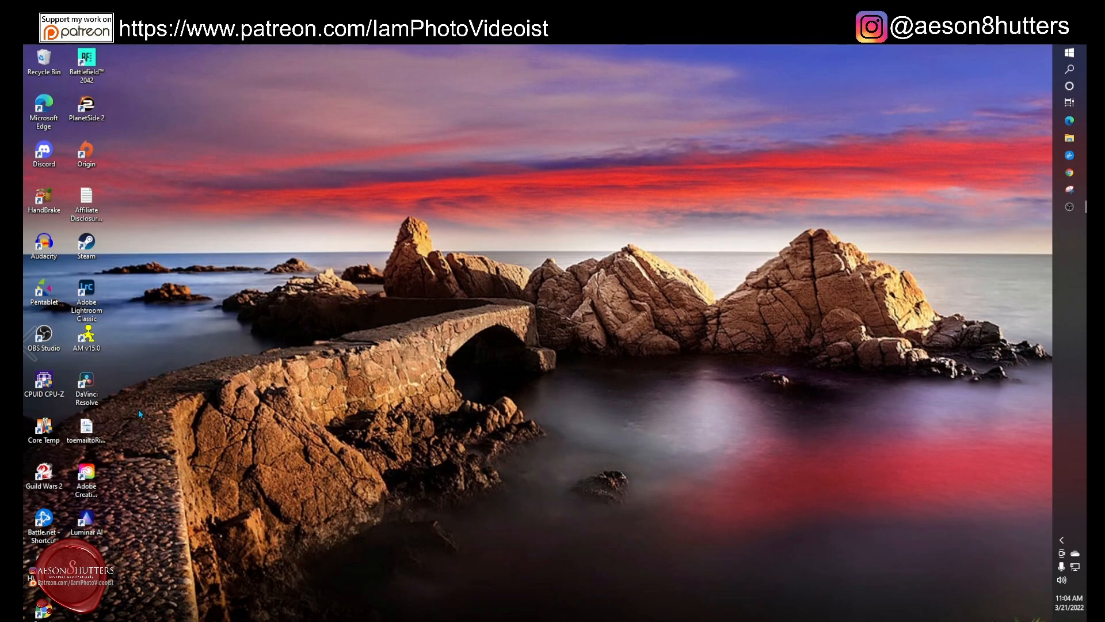
# - Switch to Adobe Photoshop 2022 and open Cars2022.tif from the Post folder of Cars2022 on drive D
pyautogui.click(1069, 53)
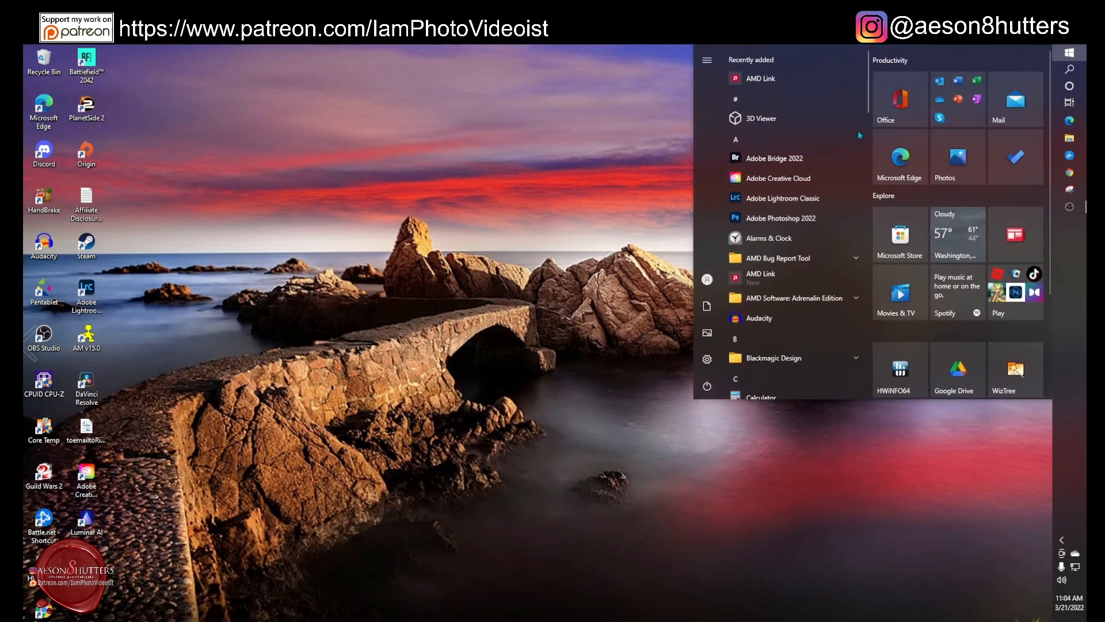
pyautogui.click(648, 231)
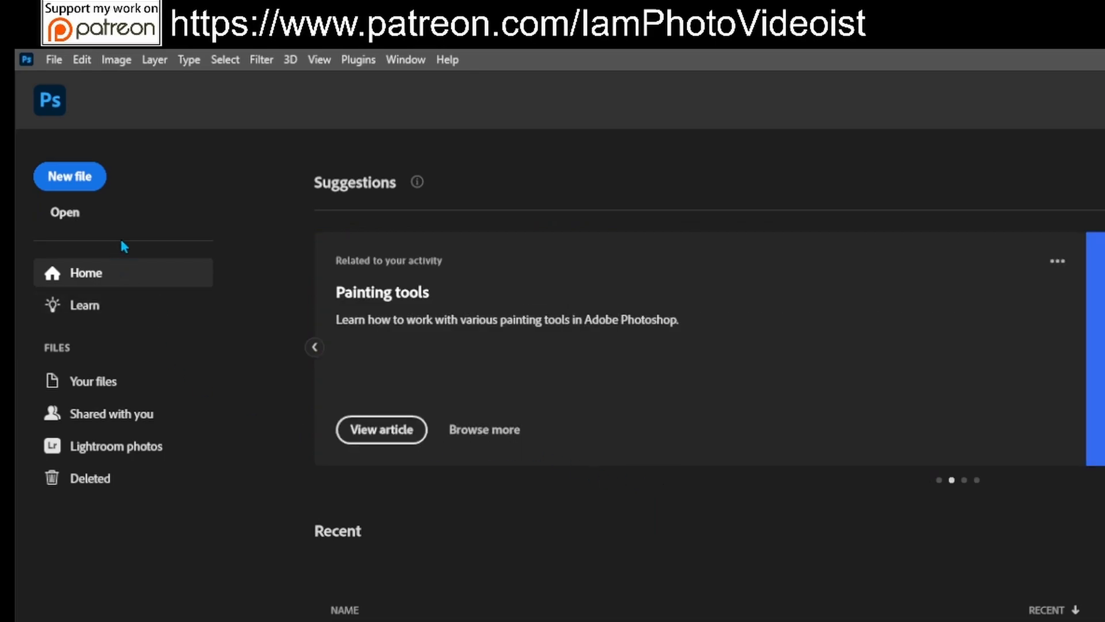
pyautogui.click(71, 220)
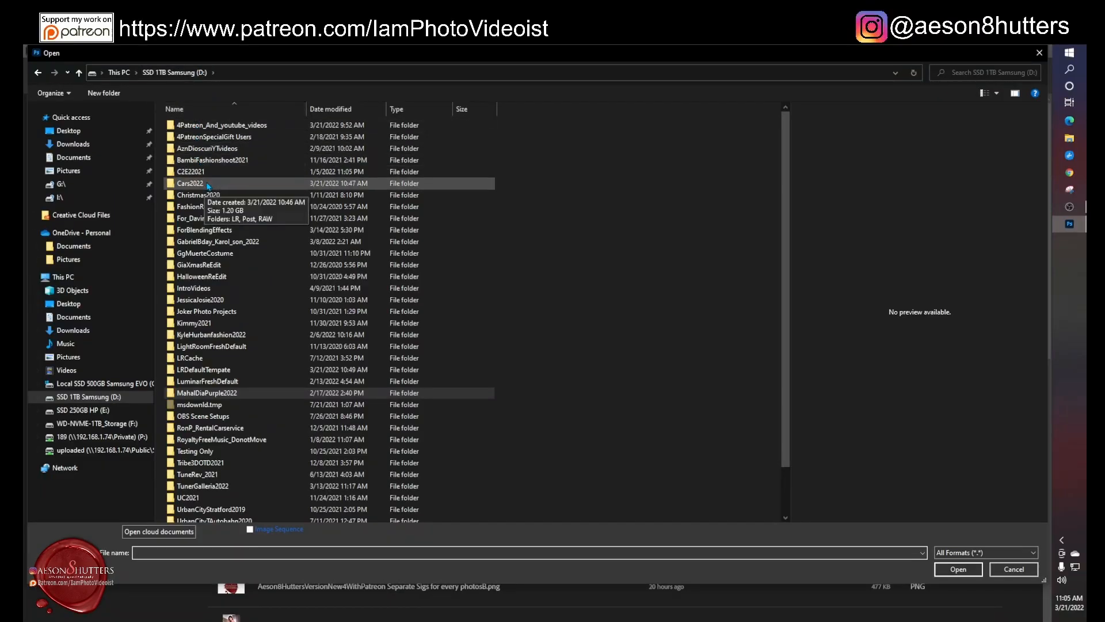
pyautogui.doubleClick(242, 182)
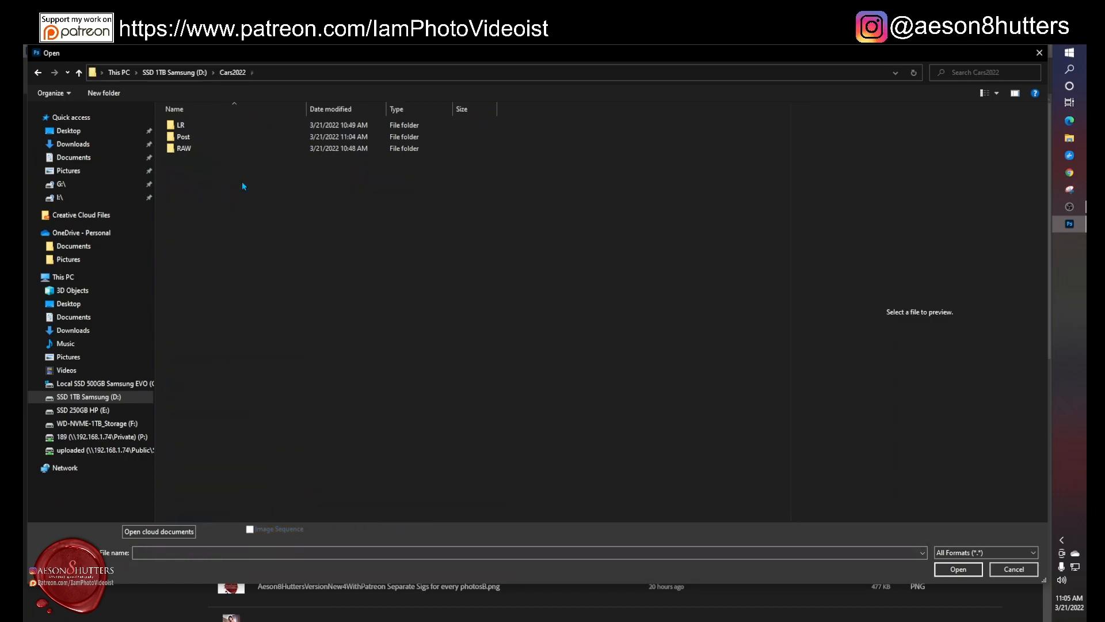
pyautogui.click(207, 139)
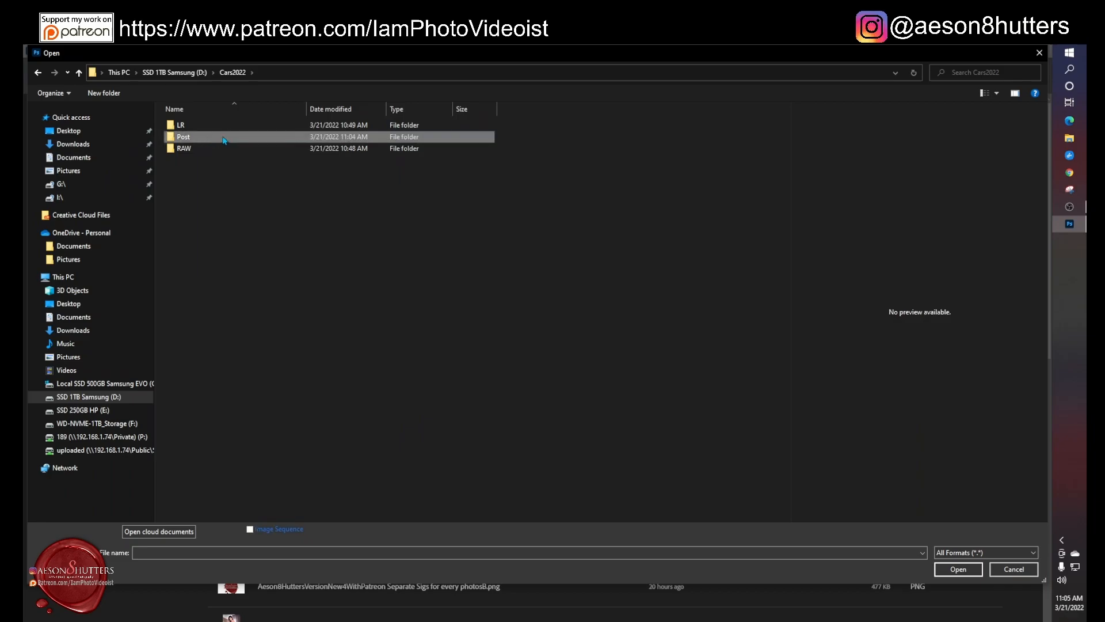
pyautogui.doubleClick(224, 139)
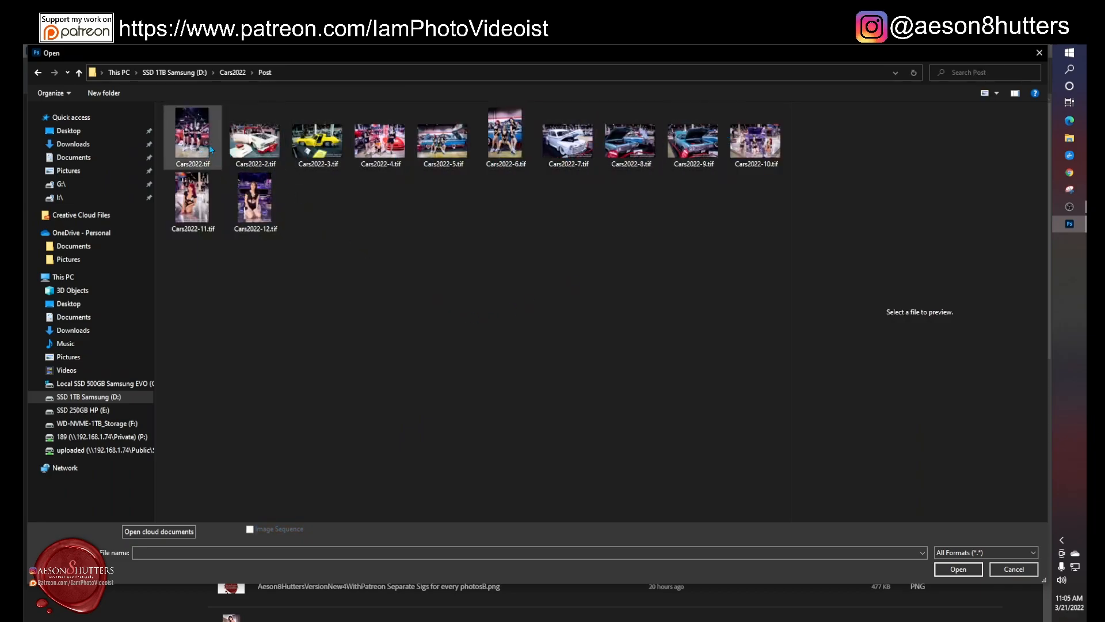
pyautogui.click(209, 147)
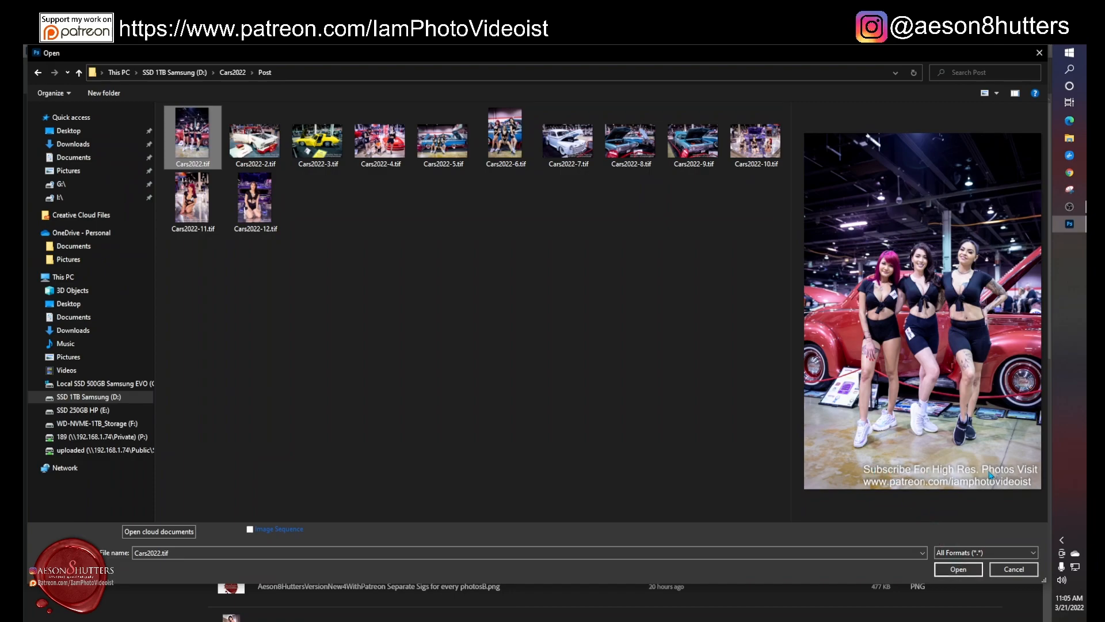
pyautogui.click(958, 569)
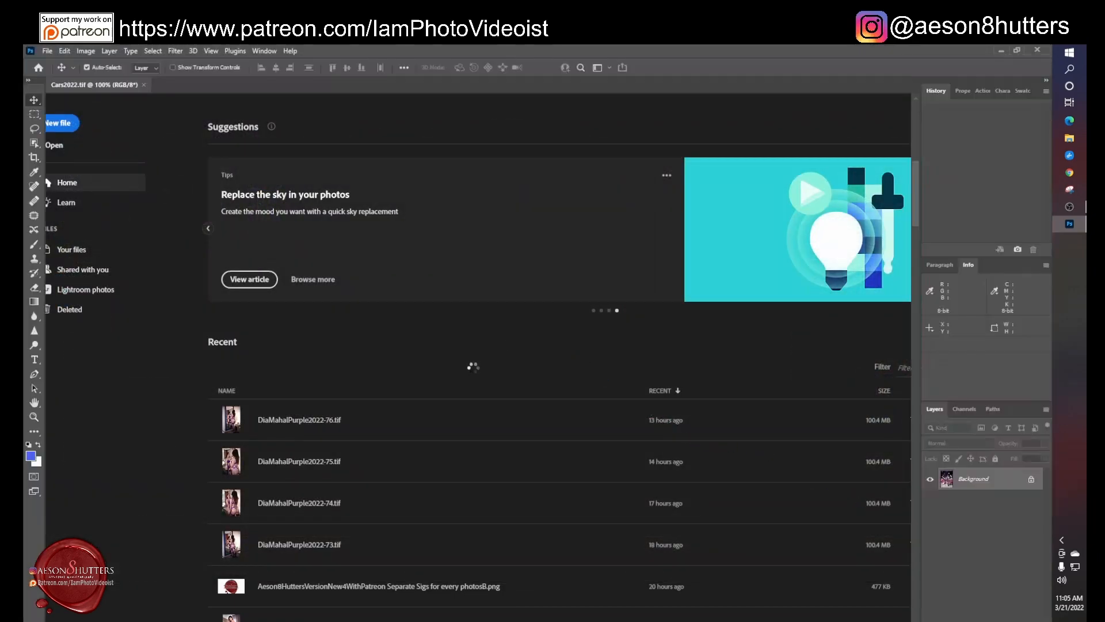
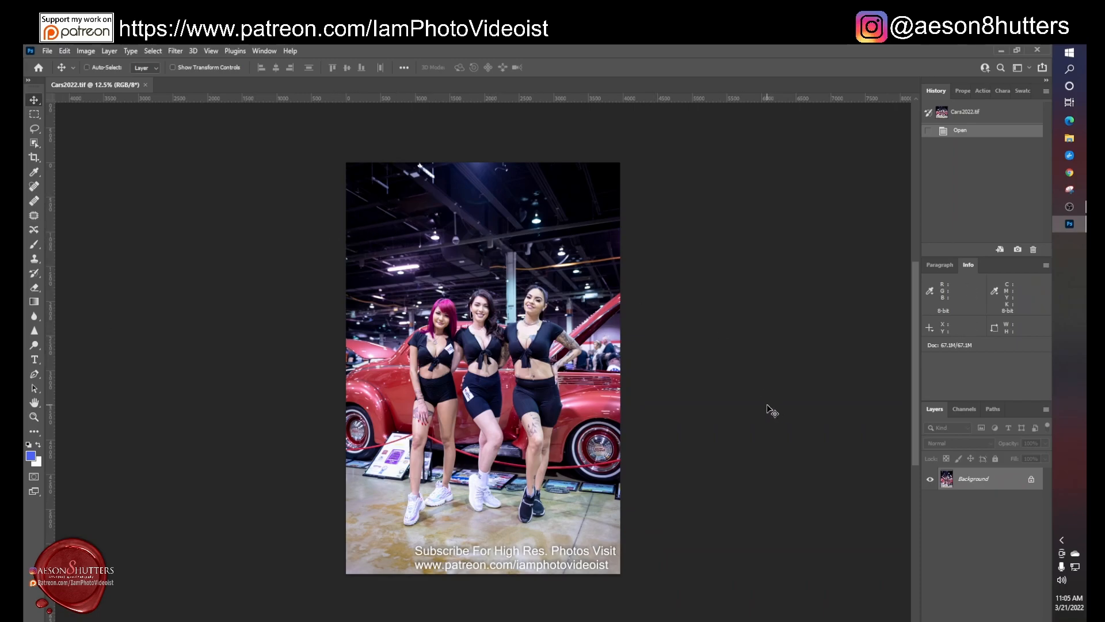
# - Unlock the Background layer of the photo to make it an editable layer
pyautogui.hotkey('ctrl', '+')
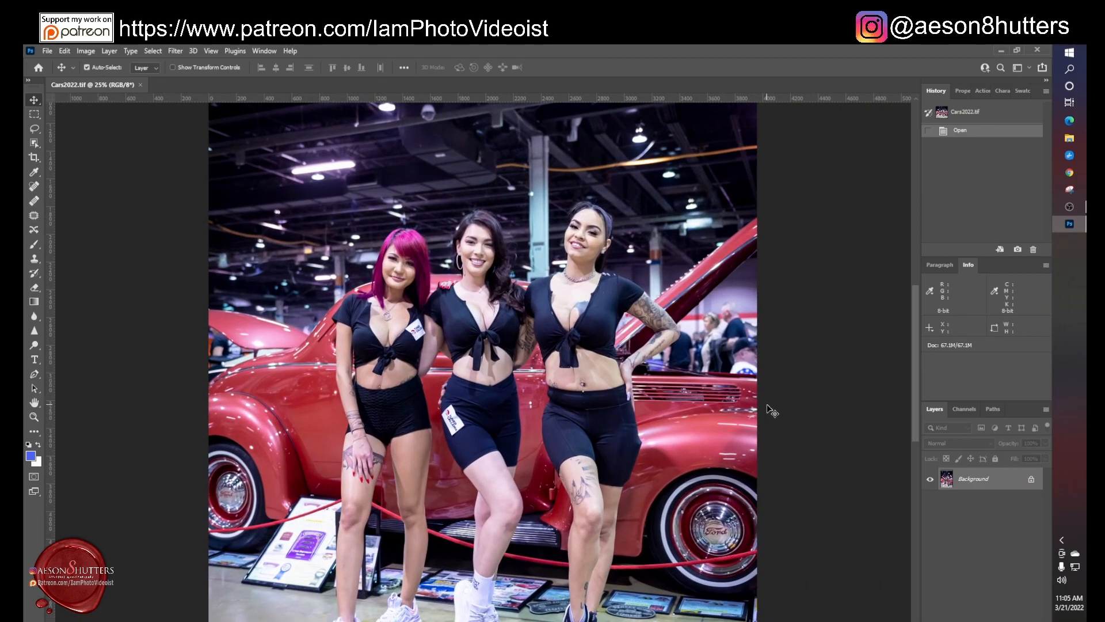
pyautogui.hotkey('ctrl', '+')
pyautogui.hotkey('ctrl', '-')
pyautogui.hotkey('ctrl', '-')
pyautogui.hotkey('ctrl', '+')
pyautogui.click(1030, 479)
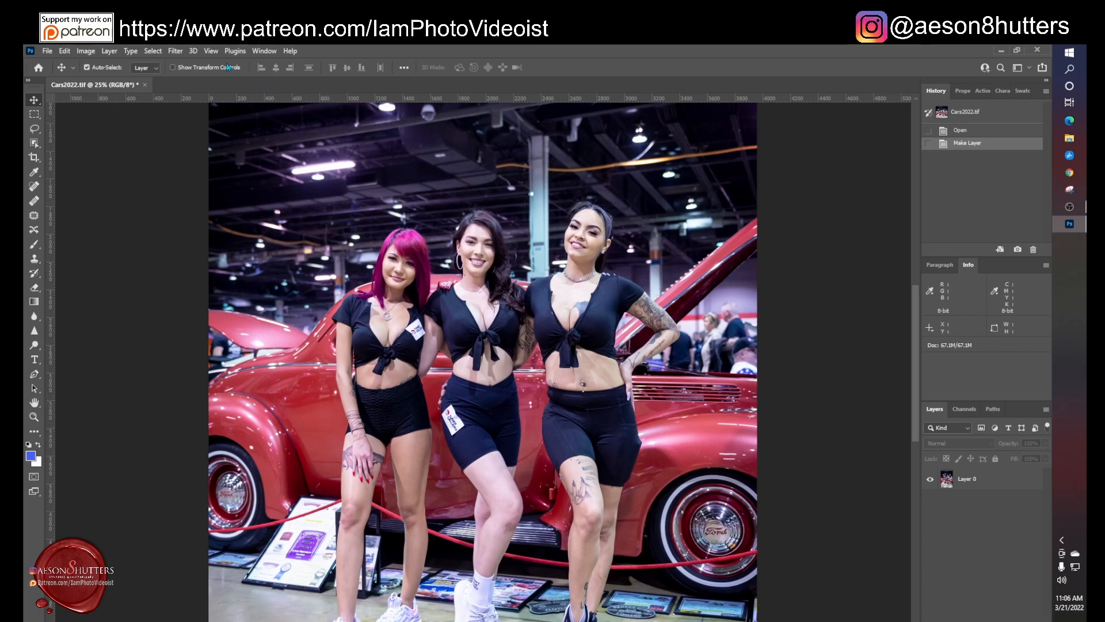
# - Select the unlocked photo layer and open the Liquify filter on it
pyautogui.click(182, 52)
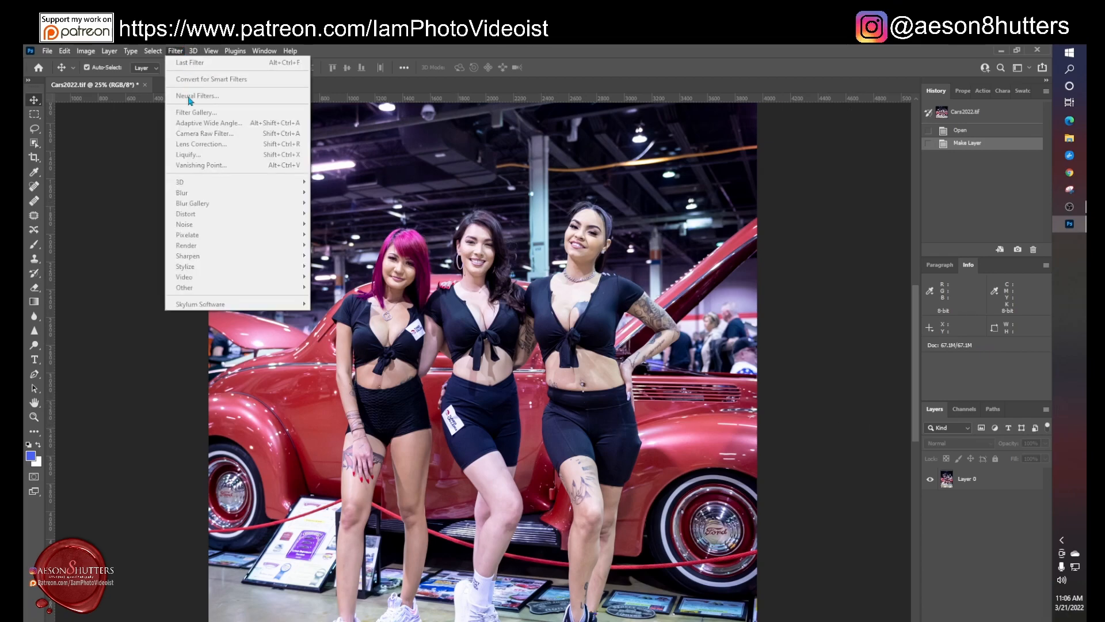
pyautogui.click(995, 482)
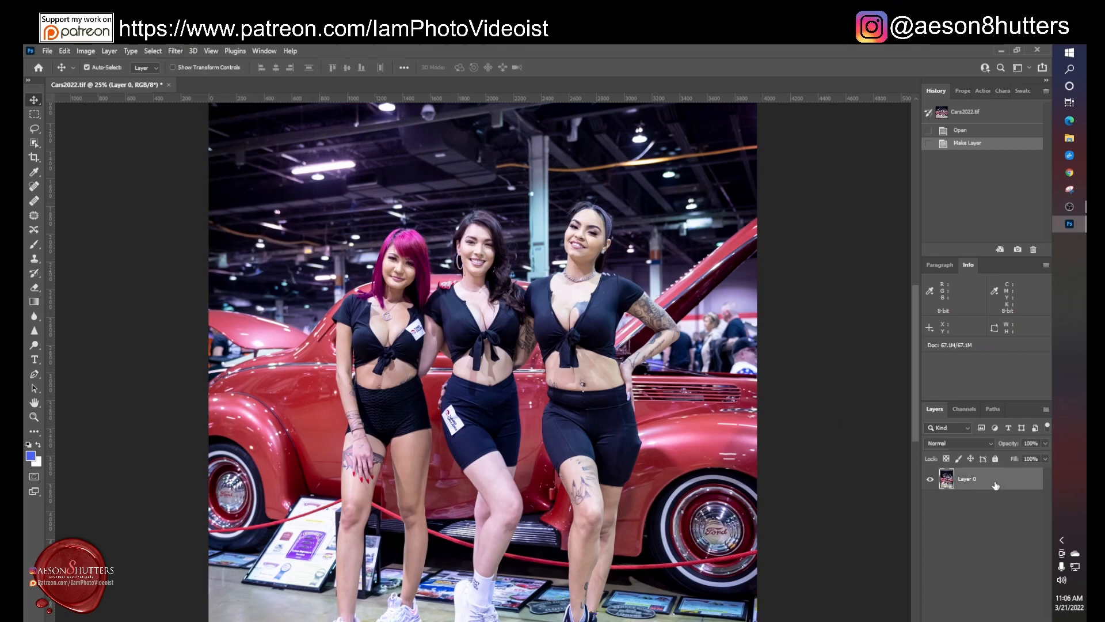
pyautogui.click(175, 51)
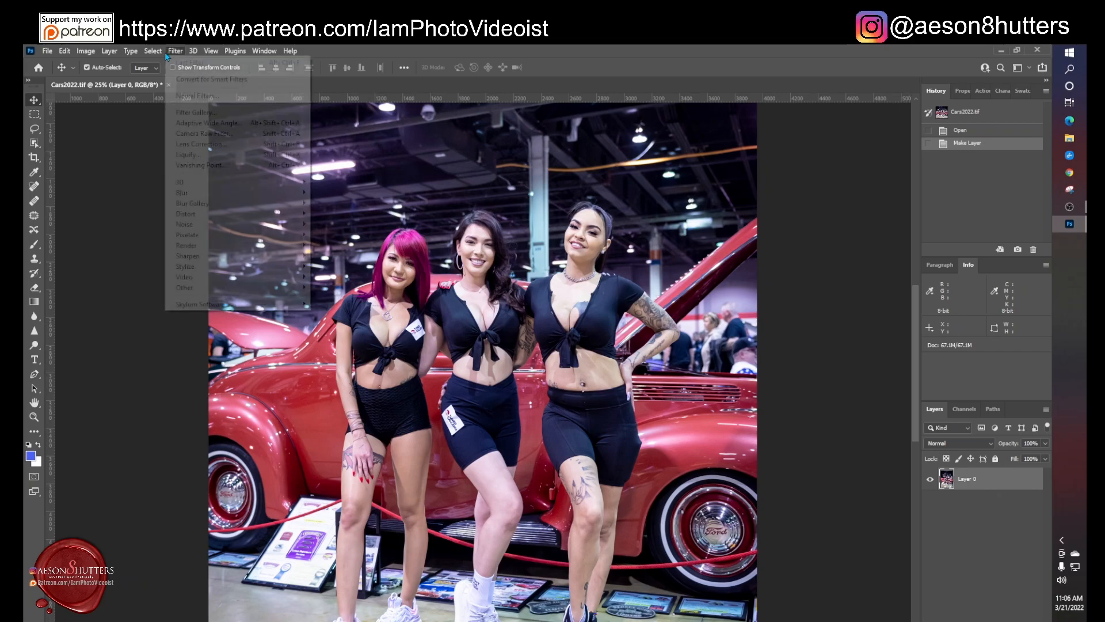
pyautogui.click(208, 160)
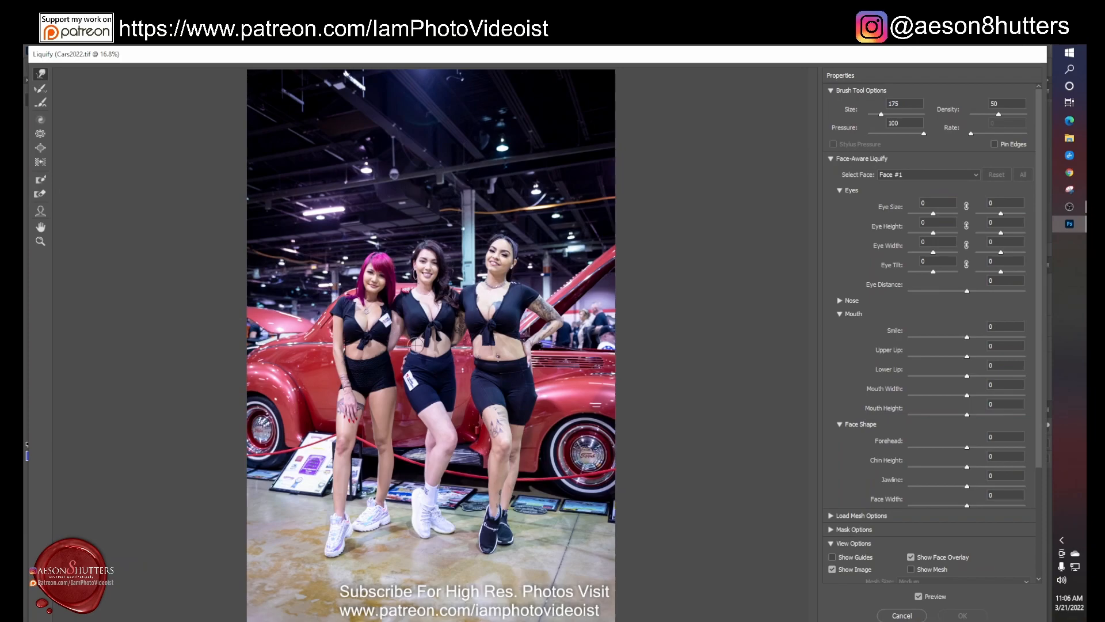
# - Reduce the Forward Warp brush size to 125 and start reshaping the waistline of the dark-haired woman with tattooed arms
pyautogui.hotkey('ctrl', '+')
pyautogui.keyDown('ctrl'); pyautogui.click(454, 340); pyautogui.keyUp('ctrl')
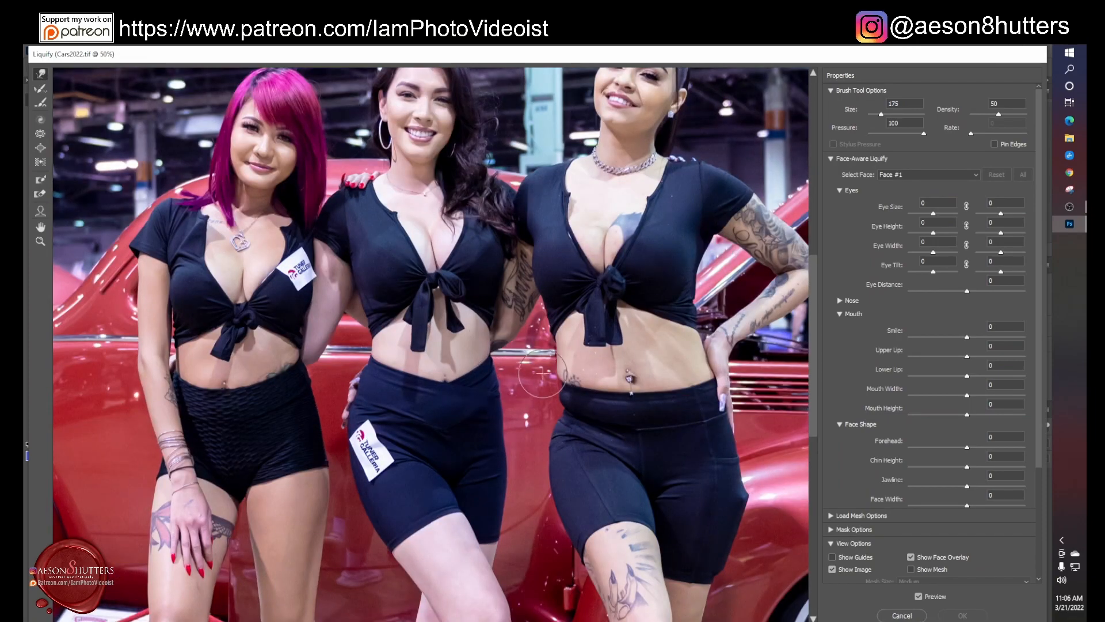
pyautogui.press('[')
pyautogui.press('[')
pyautogui.press('[')
pyautogui.press('[')
pyautogui.press('[')
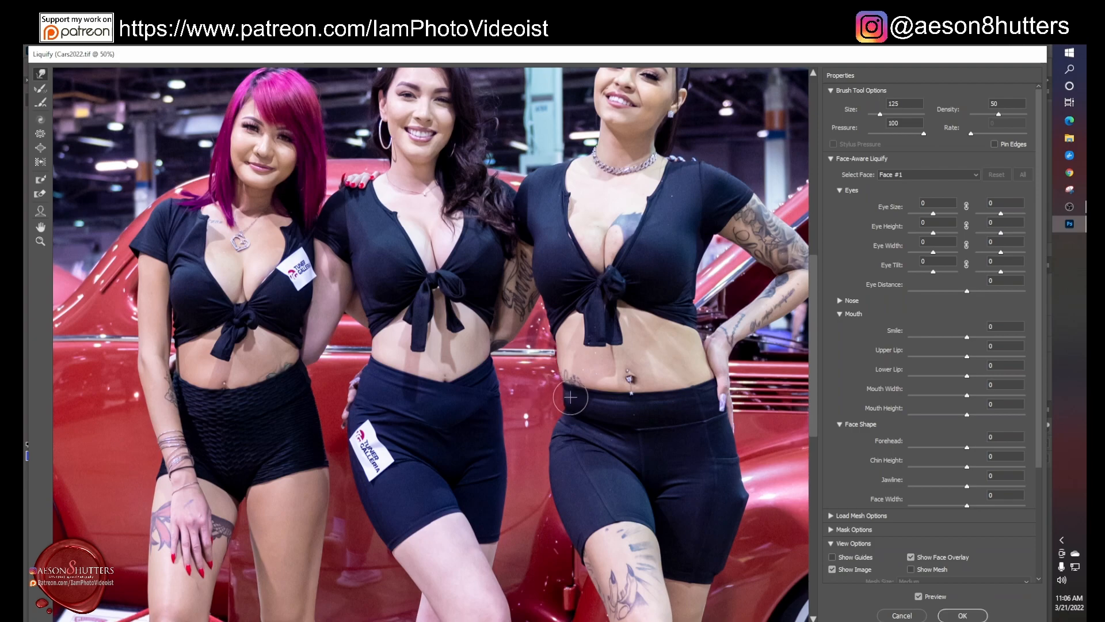
# - Set the warp brush size to 150 and refine the waist contour of the woman with tattooed arms
pyautogui.press(']')
pyautogui.press(']')
pyautogui.press(']')
pyautogui.press(']')
pyautogui.press(']')
pyautogui.press('[')
pyautogui.press('[')
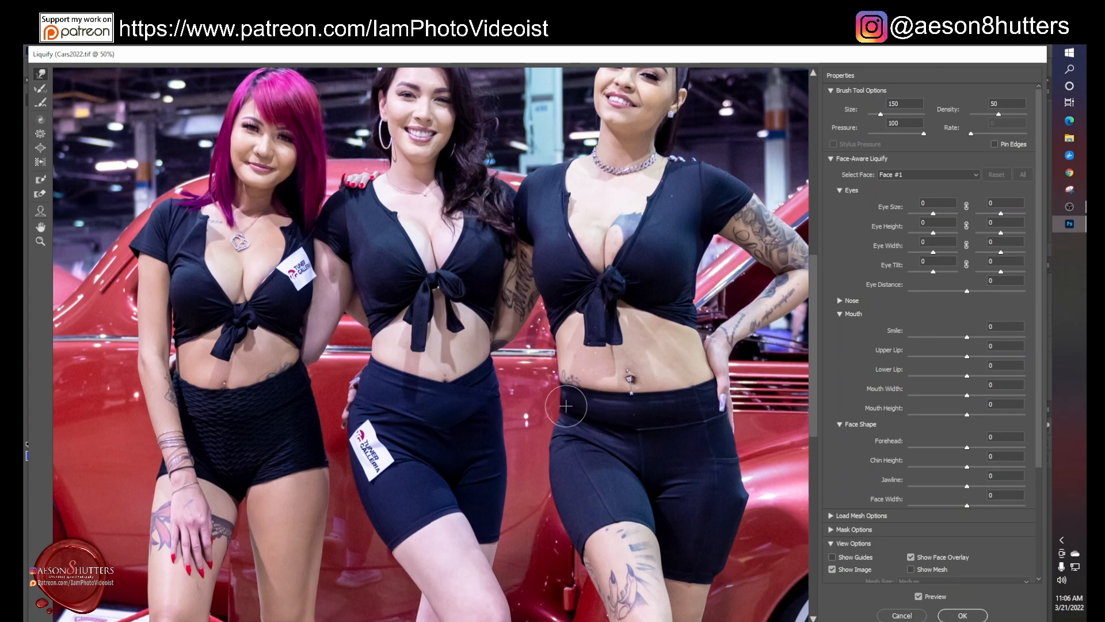
pyautogui.press(']')
pyautogui.press(']')
pyautogui.press('[')
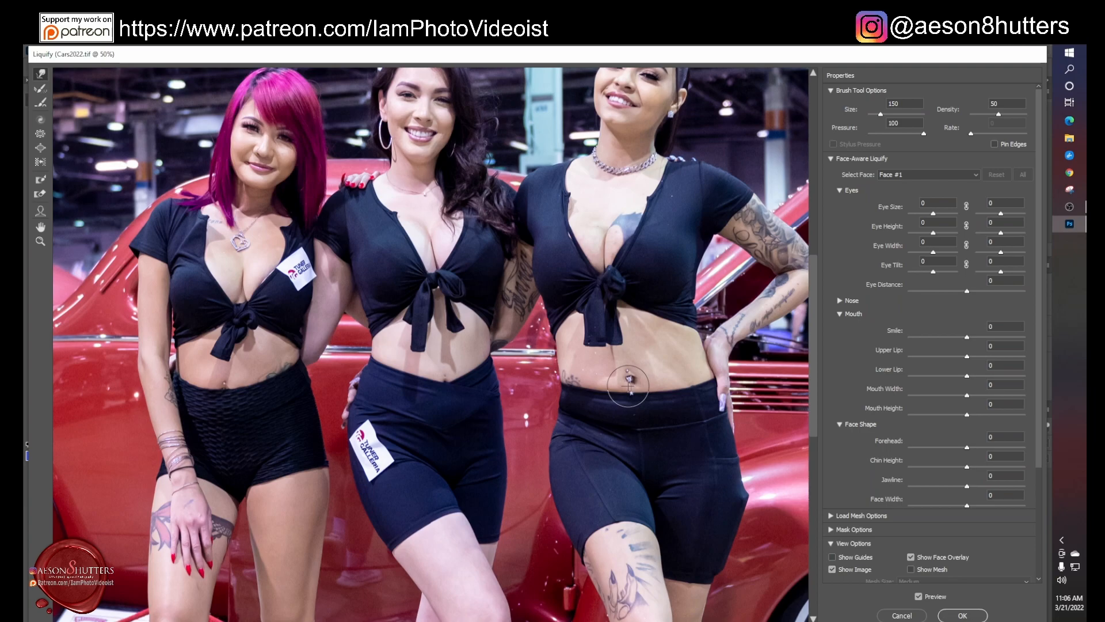
# - Review the reshaped figure at a wider view and apply the Liquify changes to the layer
pyautogui.keyDown('alt'); pyautogui.click(653, 381); pyautogui.keyUp('alt')
pyautogui.keyDown('alt'); pyautogui.click(684, 423); pyautogui.keyUp('alt')
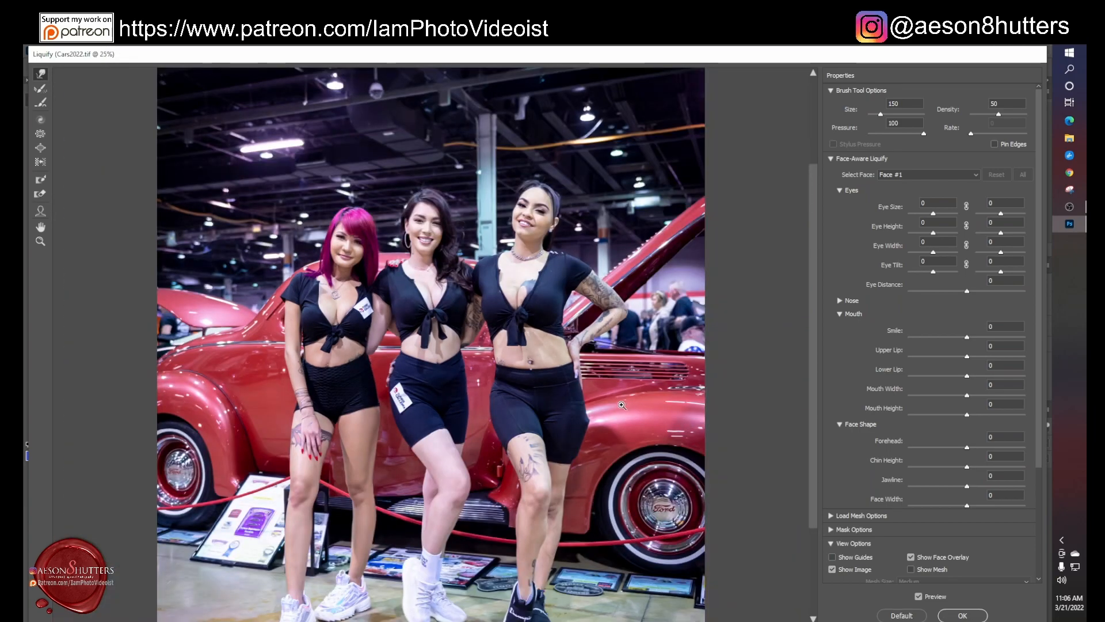
pyautogui.hotkey('ctrl', '+')
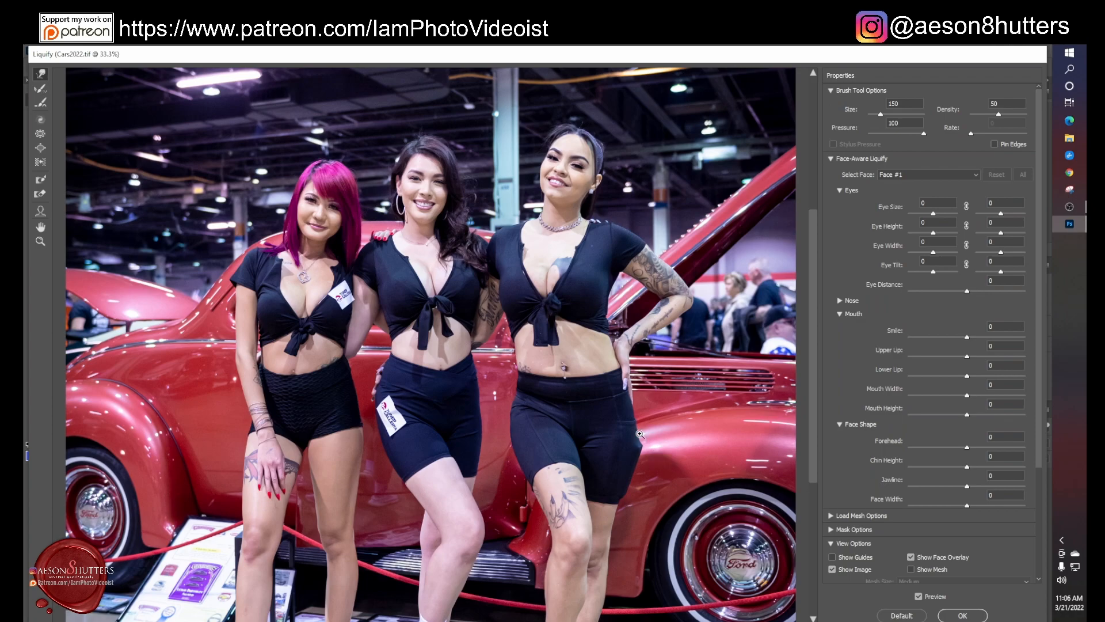
pyautogui.click(962, 616)
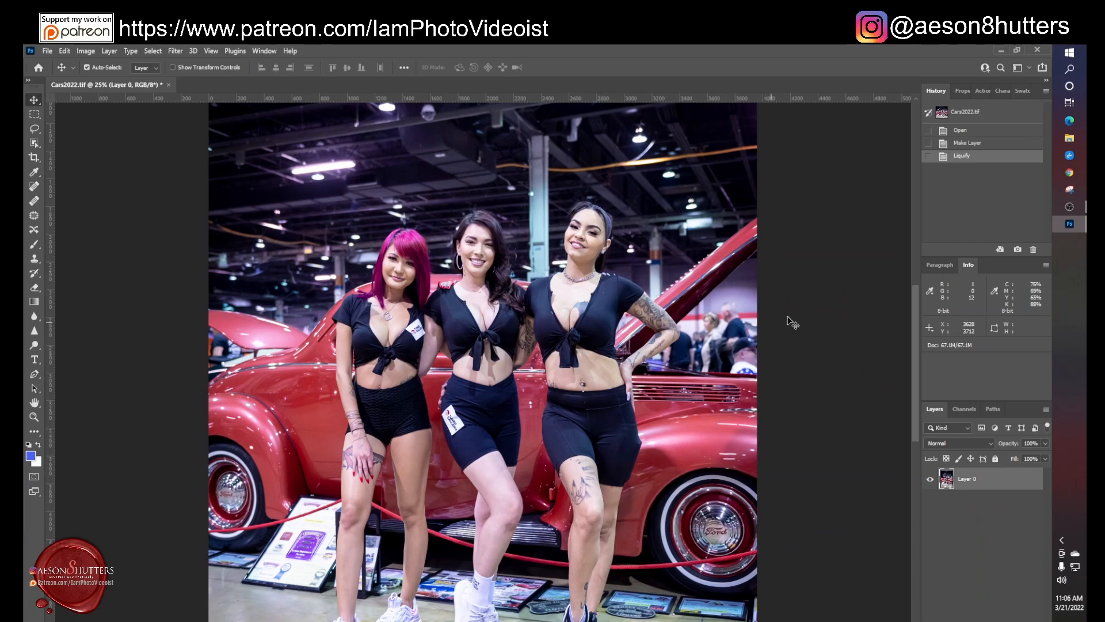
pyautogui.scroll(3, 909, 339)
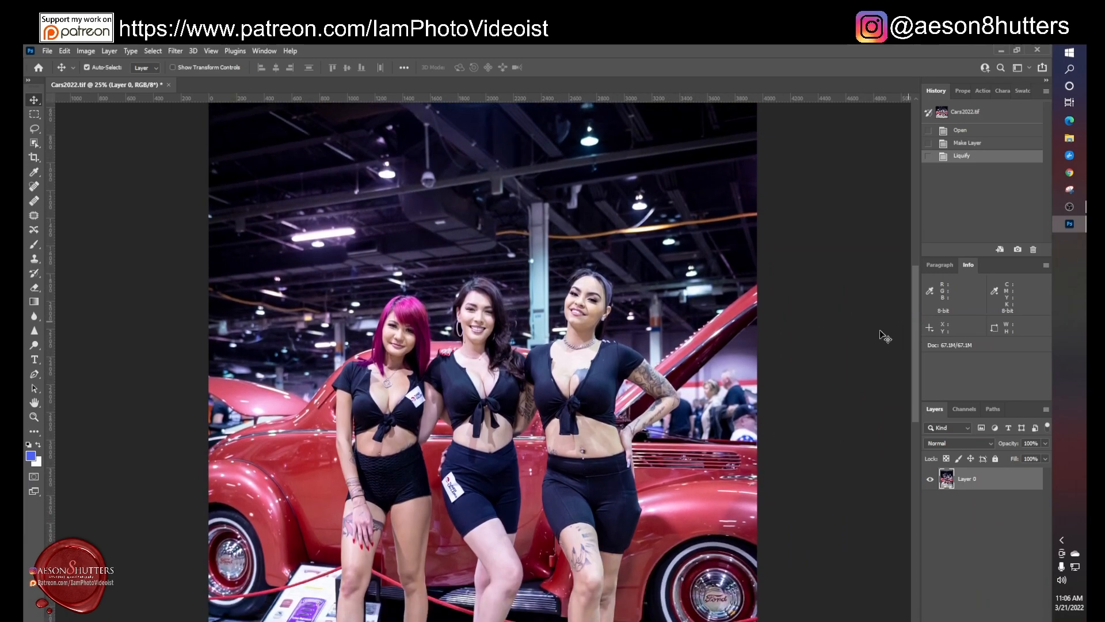
# - Add a new empty layer above the photo layer
pyautogui.hotkey('ctrl', '+')
pyautogui.hotkey('ctrl', '+')
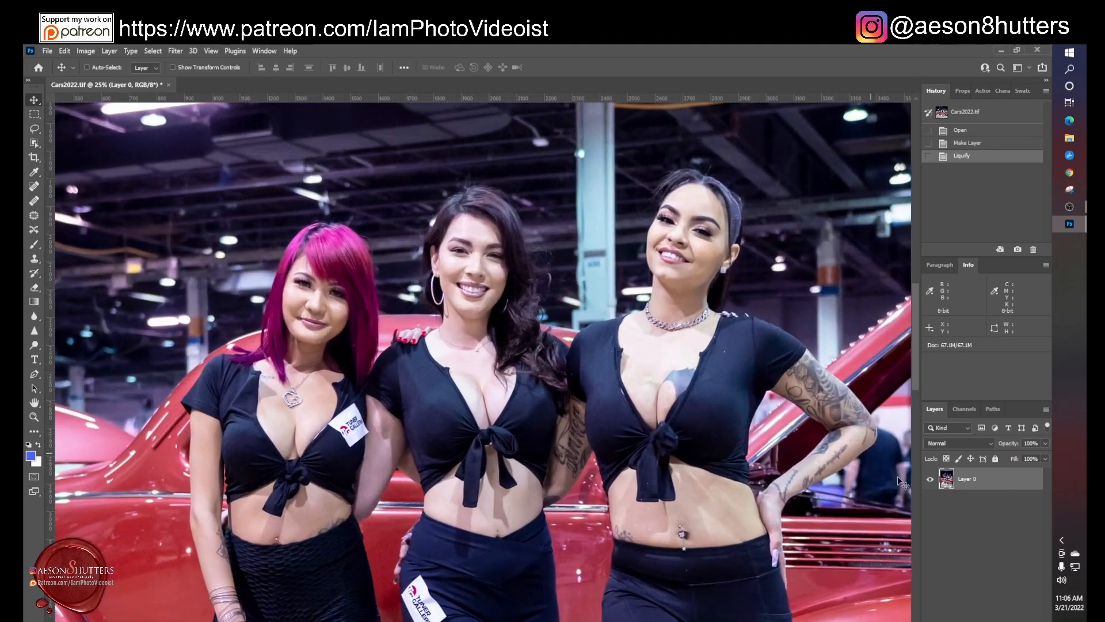
pyautogui.hotkey('ctrl', '+')
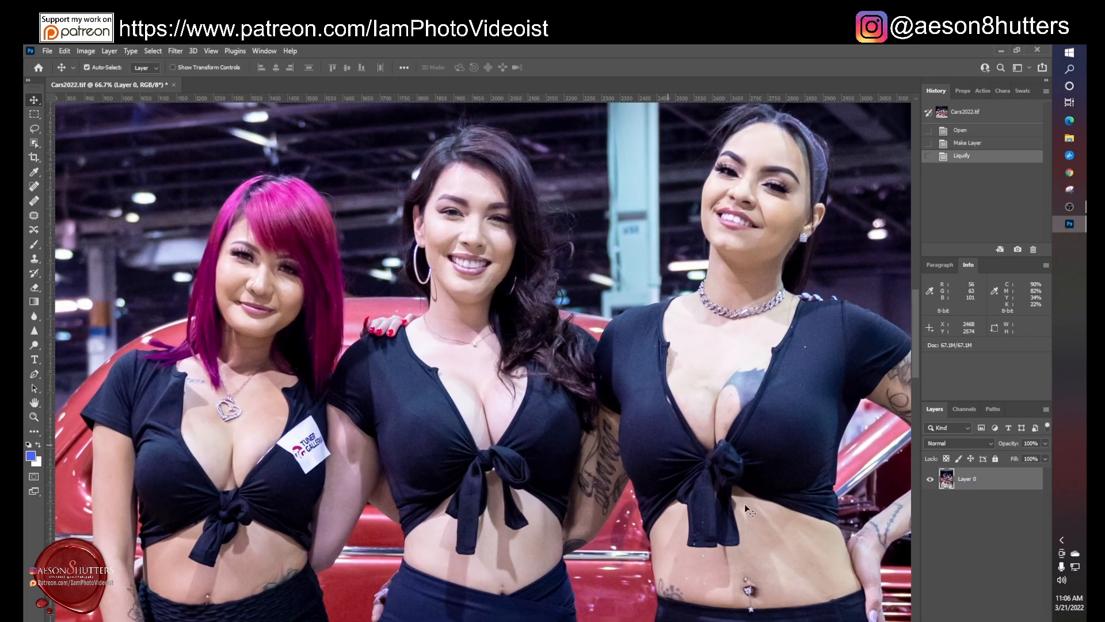
pyautogui.hotkey('ctrl', 'shift', 'alt', 'n')
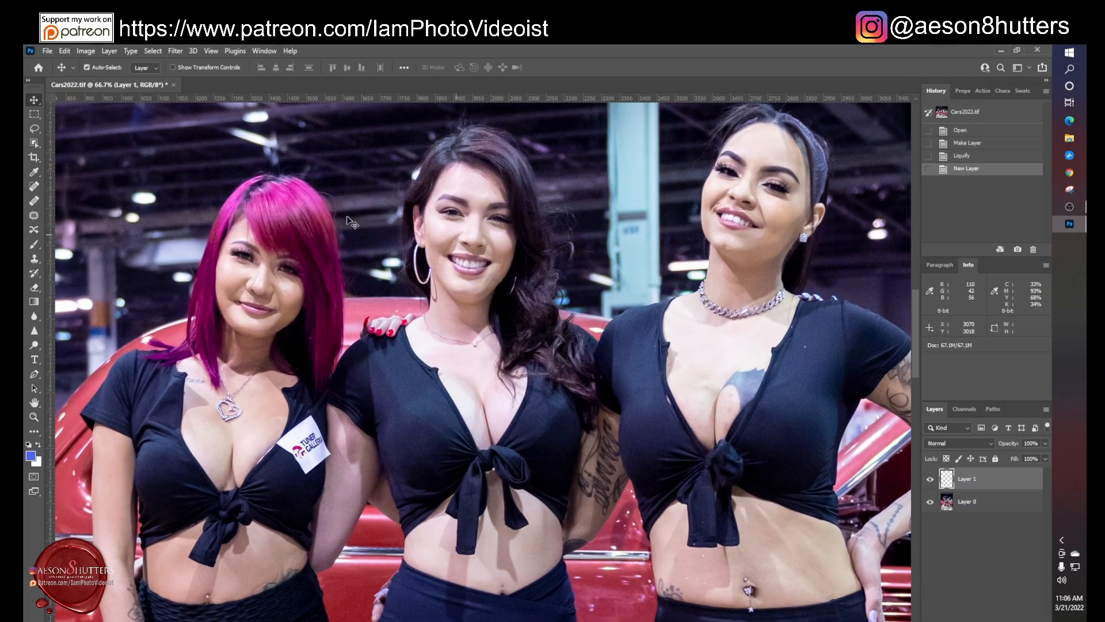
# - Remove small spots from the dark-haired women's black tops with the Spot Healing Brush at size 30
pyautogui.click(39, 187)
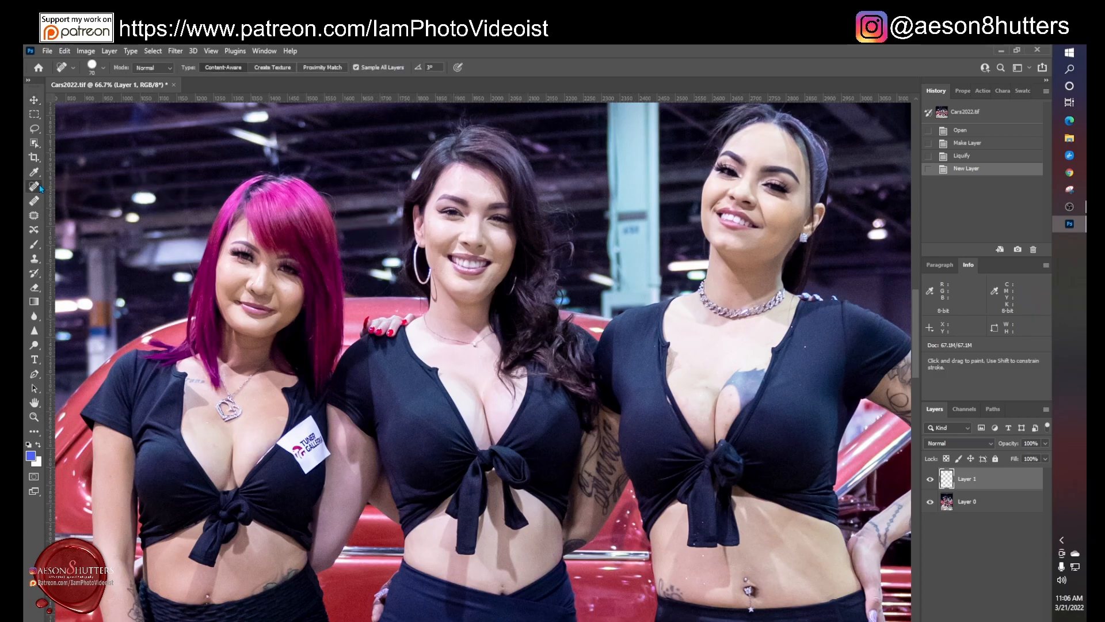
pyautogui.press('[')
pyautogui.press('[')
pyautogui.press('[')
pyautogui.press('[')
pyautogui.moveTo(666, 394); pyautogui.dragTo(677, 415)
pyautogui.moveTo(797, 346); pyautogui.dragTo(809, 346)
pyautogui.moveTo(798, 393); pyautogui.dragTo(801, 383)
pyautogui.click(724, 366)
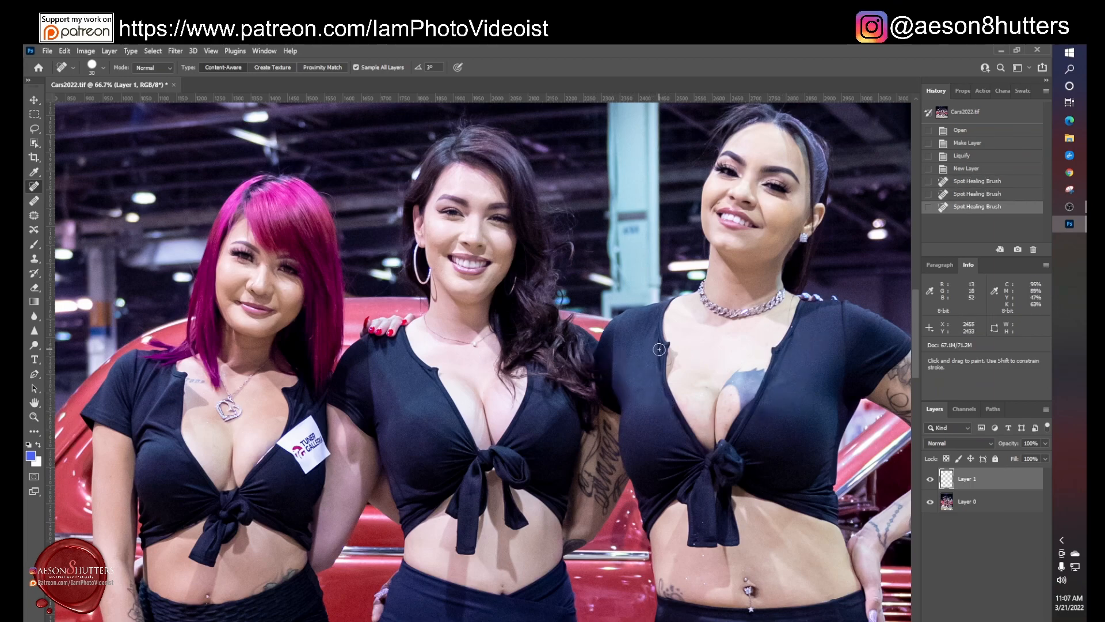
pyautogui.click(658, 347)
pyautogui.click(576, 408)
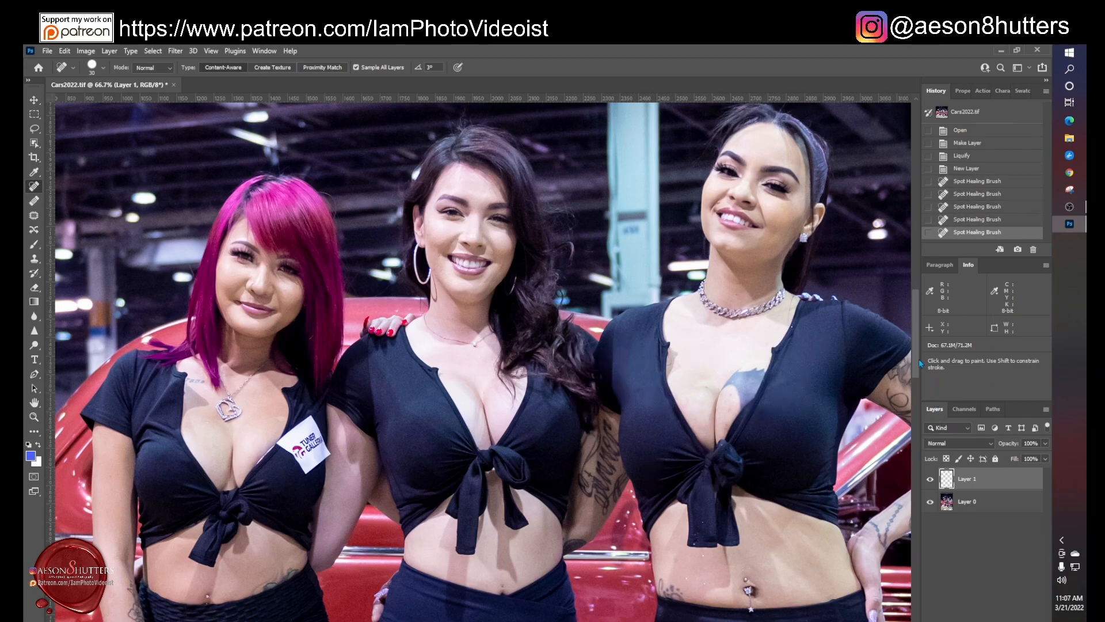
# - Check the healed areas and merge the healing layer down into the photo layer
pyautogui.scroll(3, 917, 352)
pyautogui.moveTo(917, 349); pyautogui.dragTo(937, 385)
pyautogui.hotkey('ctrl', '-')
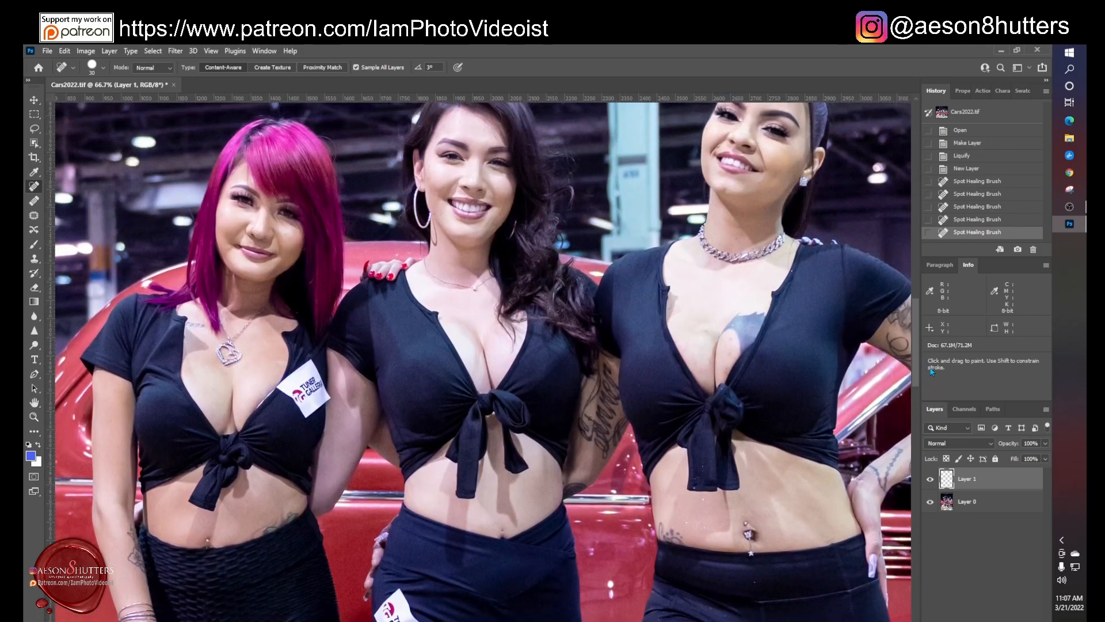
pyautogui.hotkey('ctrl', '-')
pyautogui.hotkey('ctrl', '-')
pyautogui.hotkey('ctrl', '-')
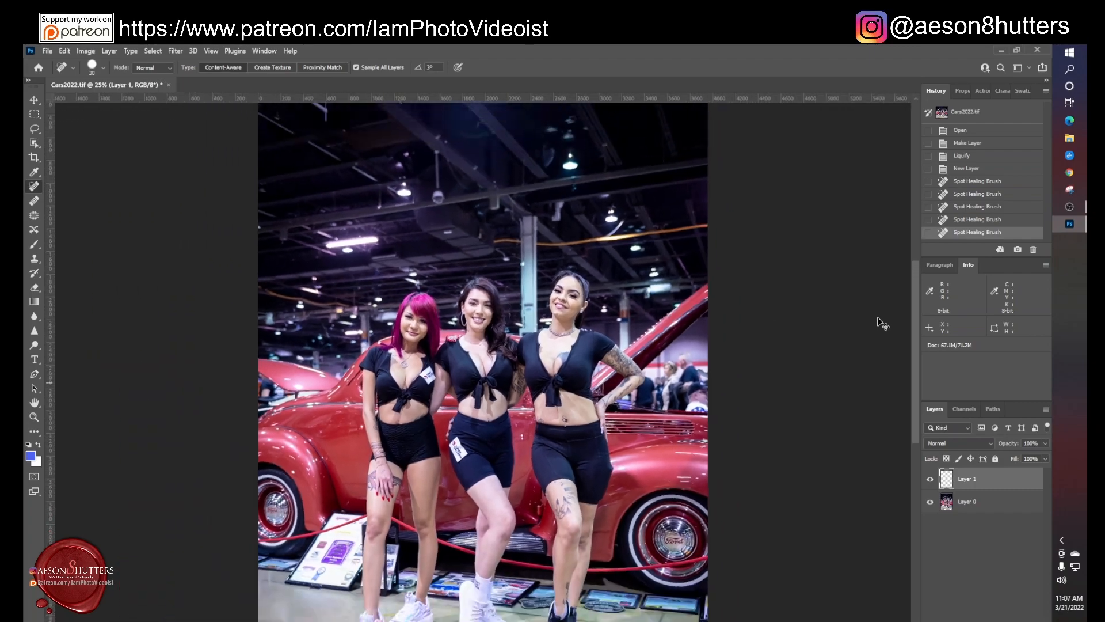
pyautogui.rightClick(995, 478)
pyautogui.click(898, 500)
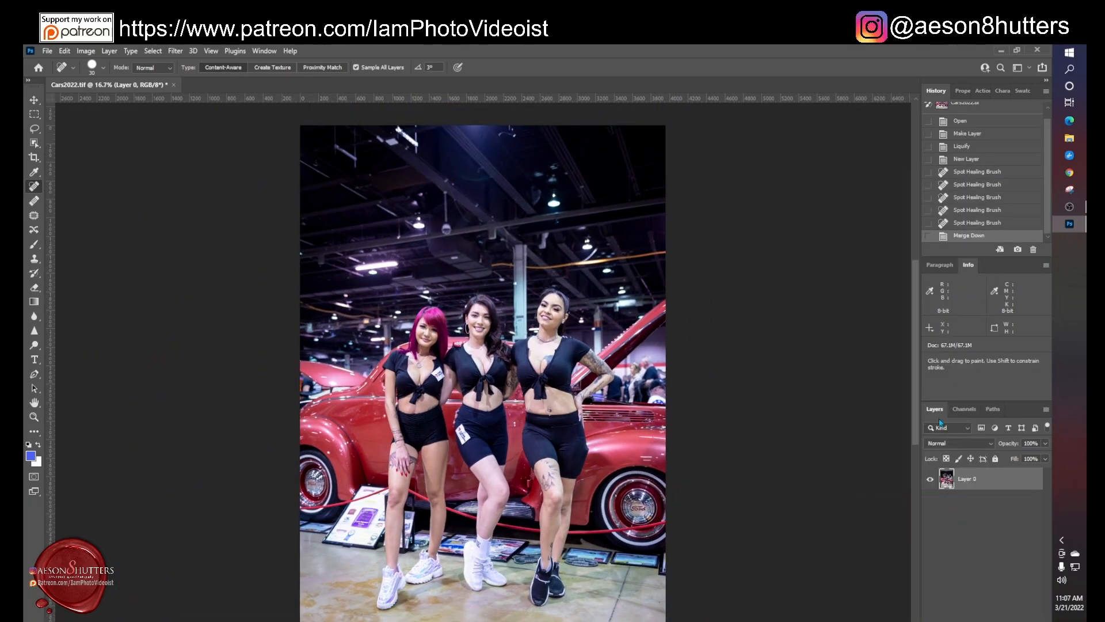
pyautogui.click(980, 93)
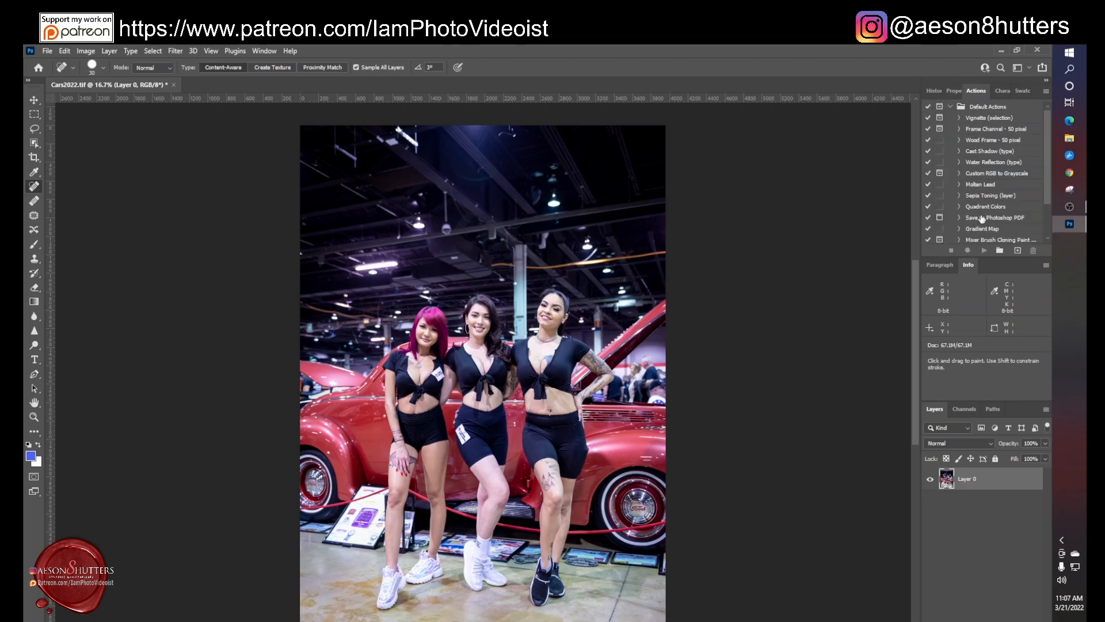
pyautogui.moveTo(1048, 186); pyautogui.dragTo(1049, 232)
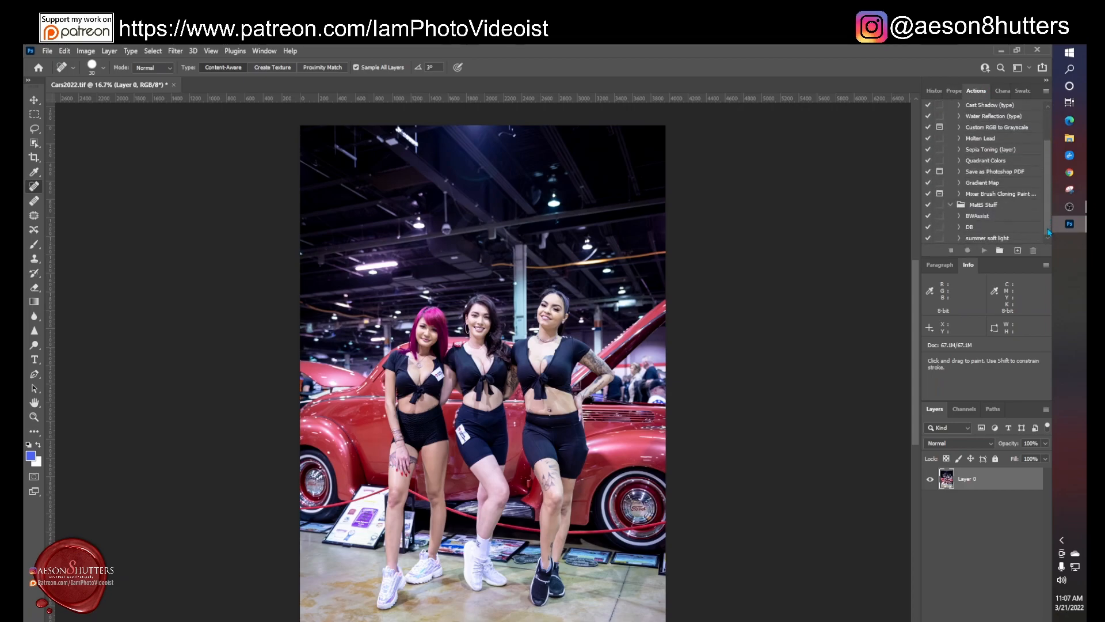
pyautogui.click(981, 217)
pyautogui.click(978, 507)
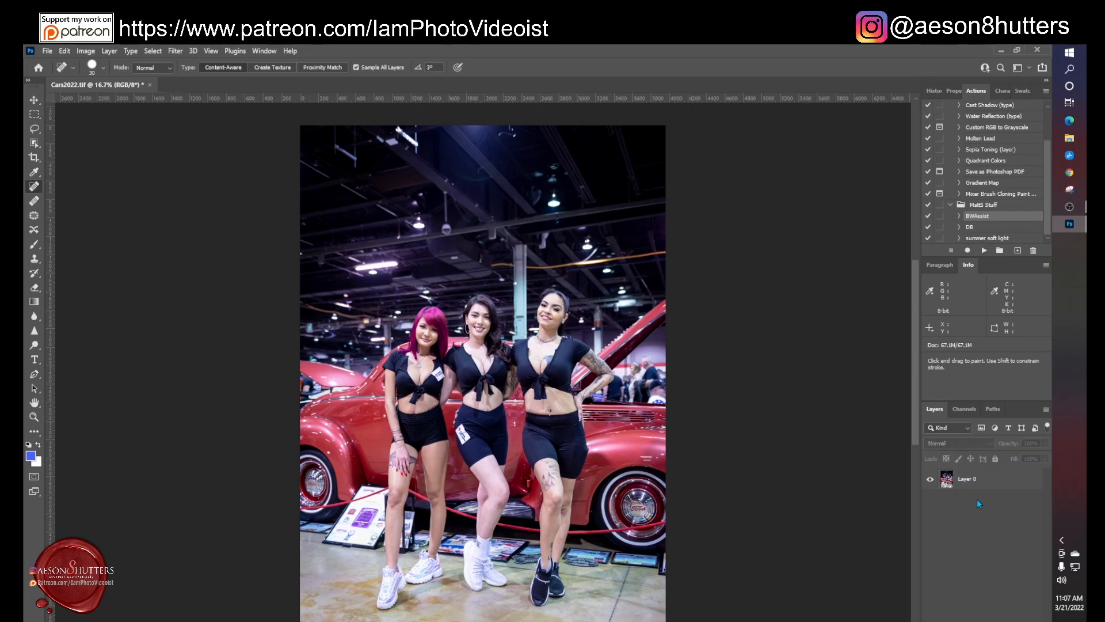
pyautogui.moveTo(916, 401); pyautogui.dragTo(919, 420)
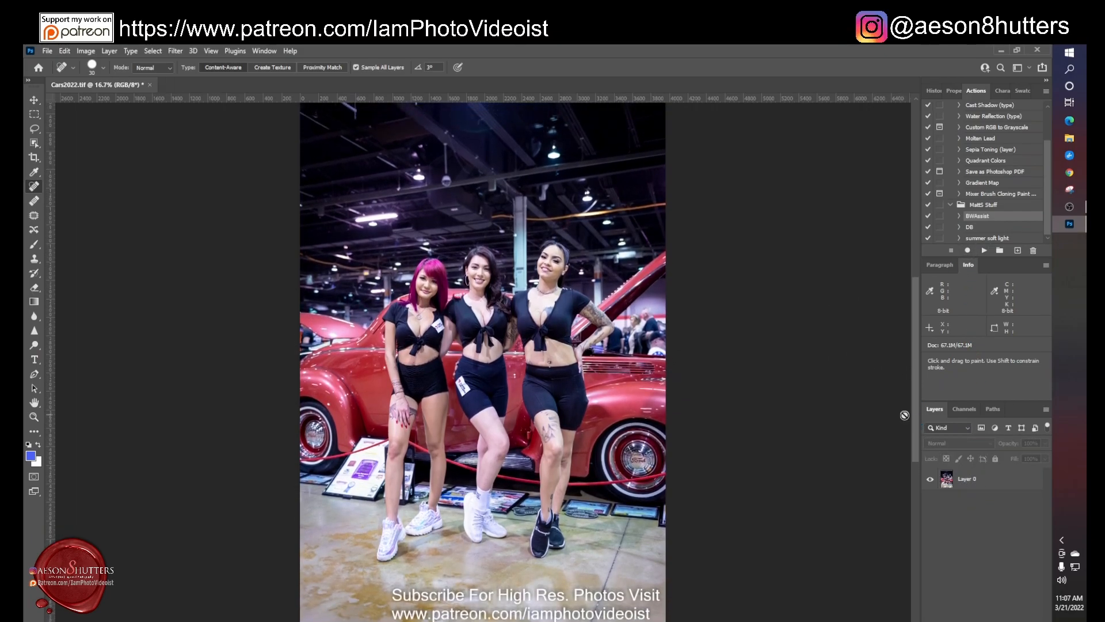
pyautogui.hotkey('ctrl', '+')
pyautogui.hotkey('ctrl', '+')
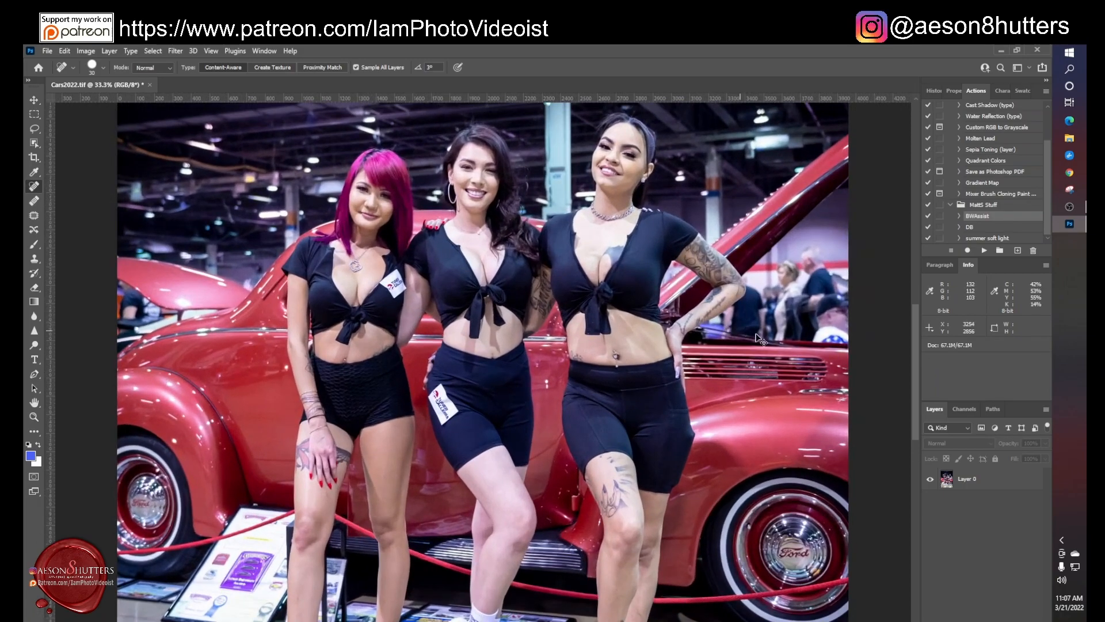
pyautogui.hotkey('ctrl', '0')
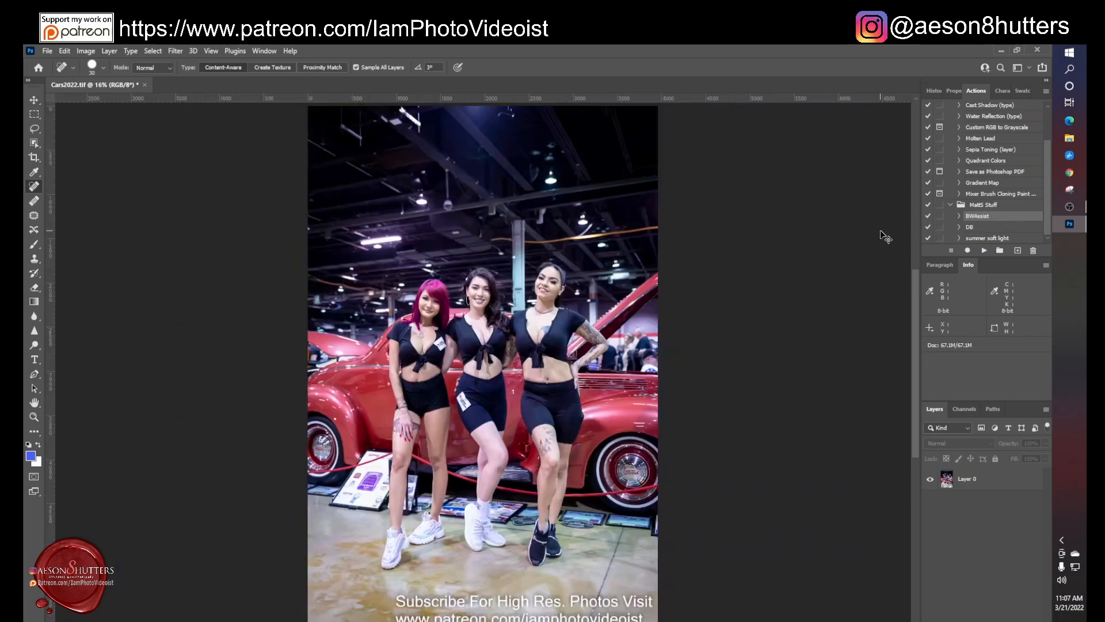
# - Add a Selective Color adjustment above the photo layer and set Reds to Cyan -16, Magenta +24, Yellow +14 and Black +23
pyautogui.click(987, 621)
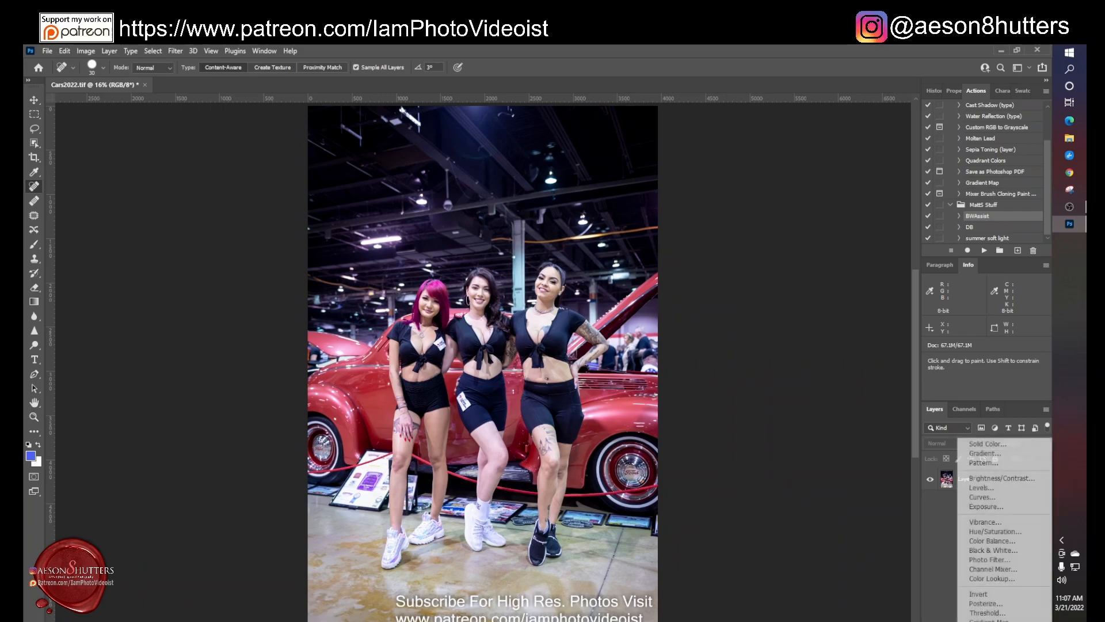
pyautogui.click(953, 485)
pyautogui.click(956, 485)
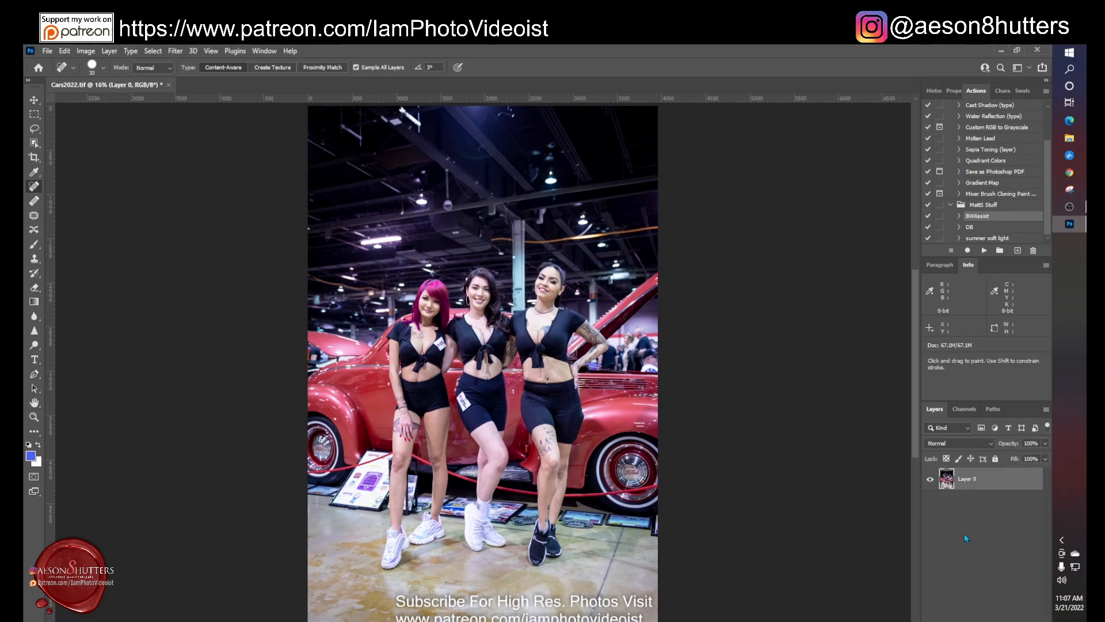
pyautogui.click(987, 621)
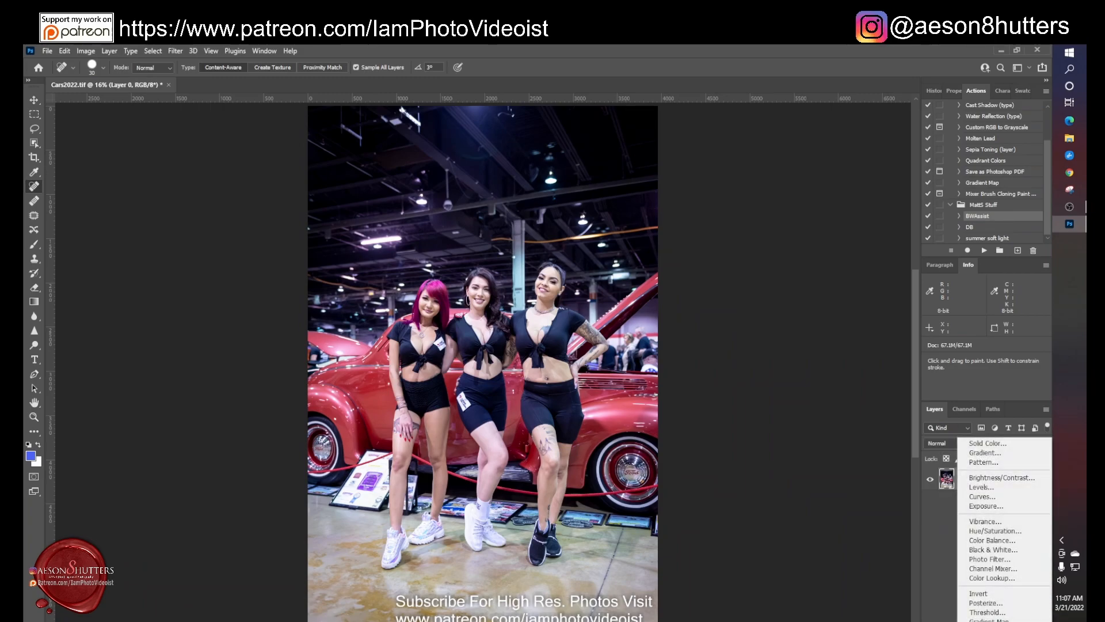
pyautogui.click(987, 621)
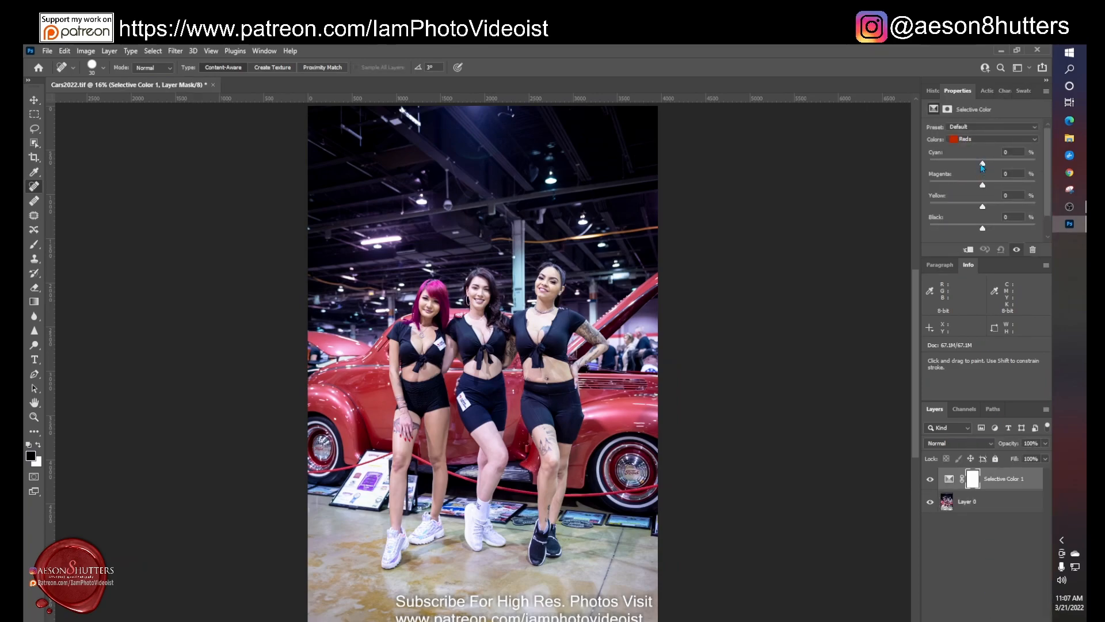
pyautogui.moveTo(961, 165); pyautogui.dragTo(991, 187)
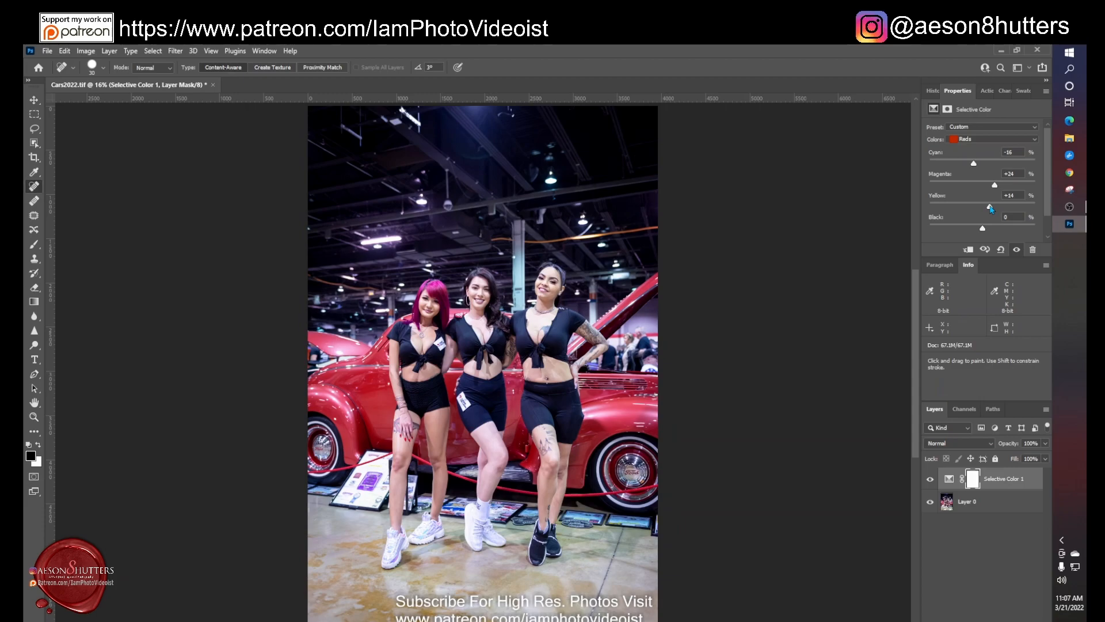
pyautogui.moveTo(983, 231)
pyautogui.mouseDown()
pyautogui.moveTo(978, 224)
pyautogui.moveTo(995, 225)
pyautogui.mouseUp()
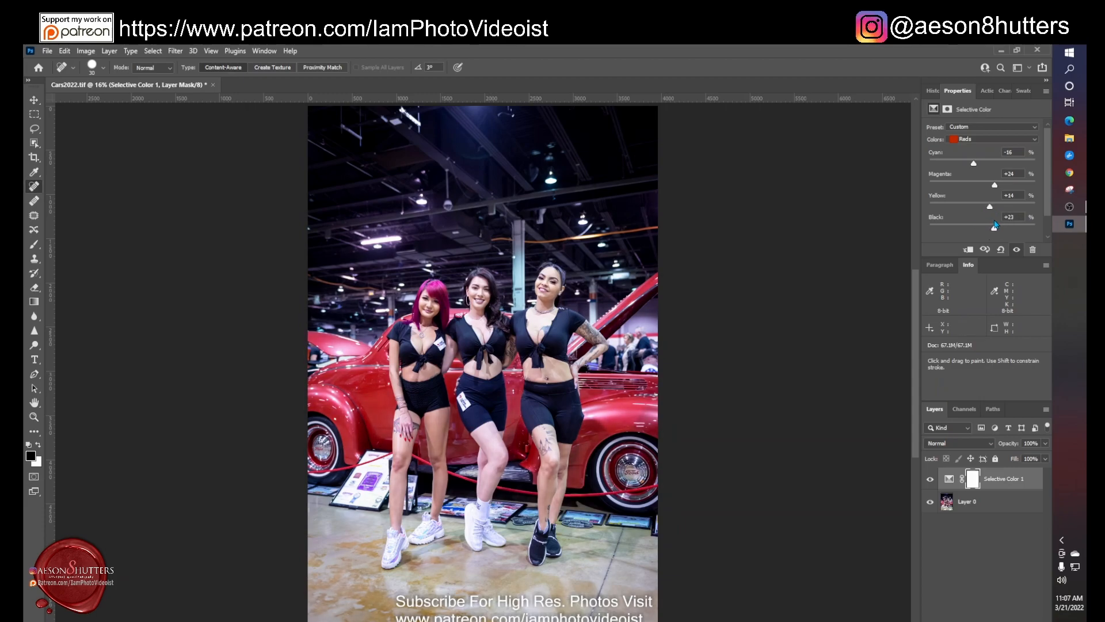
# - Set the Blues of the Selective Color adjustment to Cyan -8, Magenta +3, Yellow +12 and Black +7
pyautogui.click(978, 140)
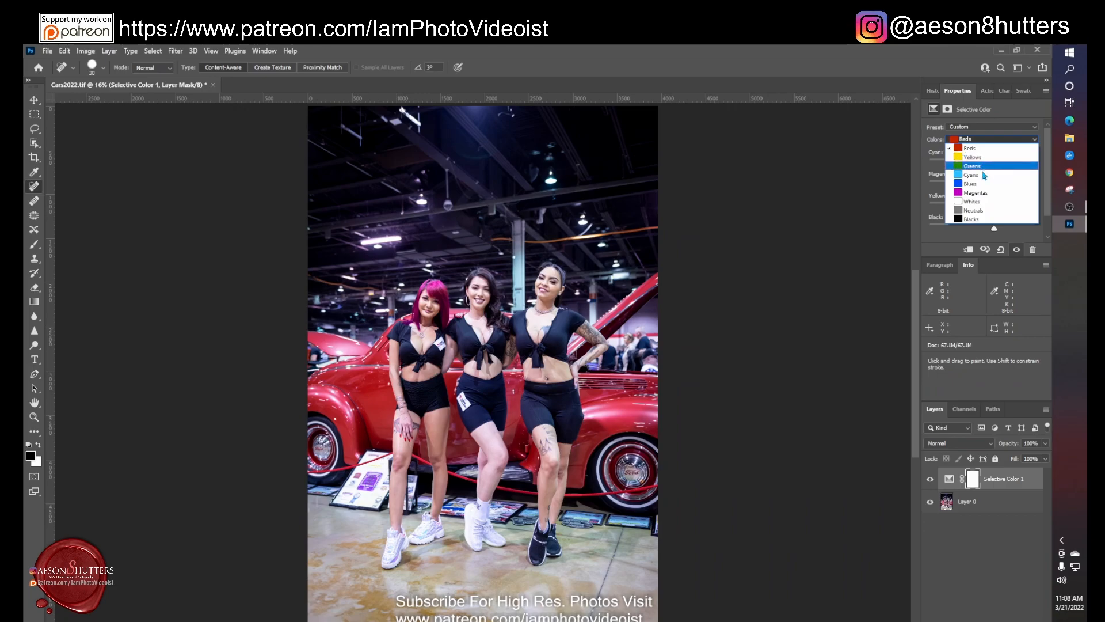
pyautogui.click(984, 184)
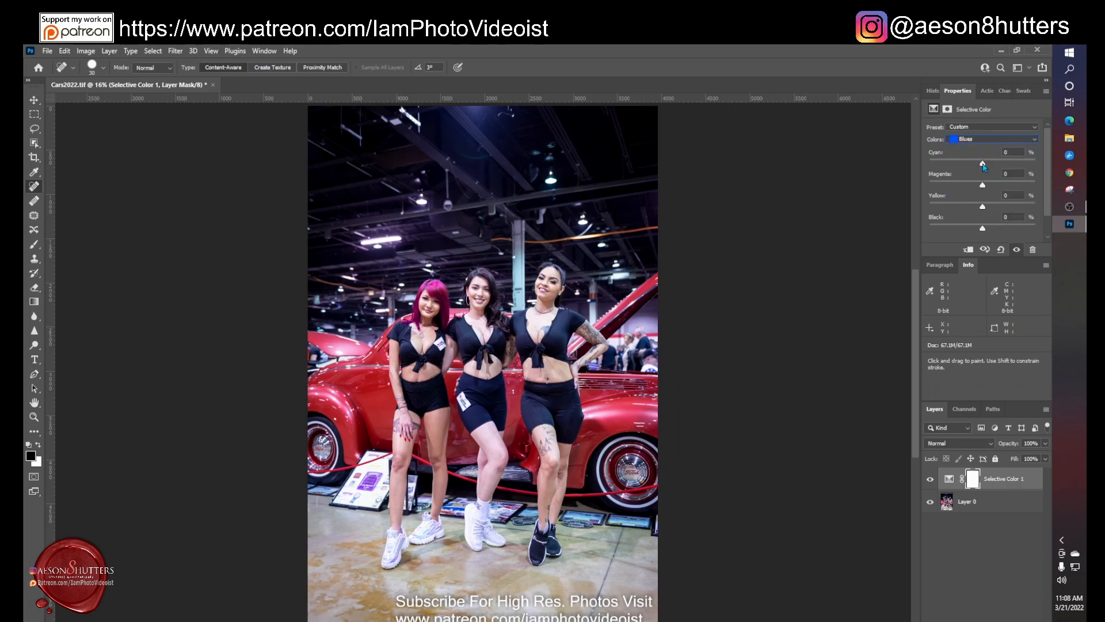
pyautogui.moveTo(988, 167); pyautogui.dragTo(981, 165)
pyautogui.moveTo(999, 191); pyautogui.dragTo(978, 208)
pyautogui.moveTo(984, 231); pyautogui.dragTo(990, 230)
# - Examine the three women's faces, tops and midriffs up close for remaining flaws after the color adjustment
pyautogui.hotkey('ctrl', '+')
pyautogui.hotkey('ctrl', '+')
pyautogui.hotkey('ctrl', '+')
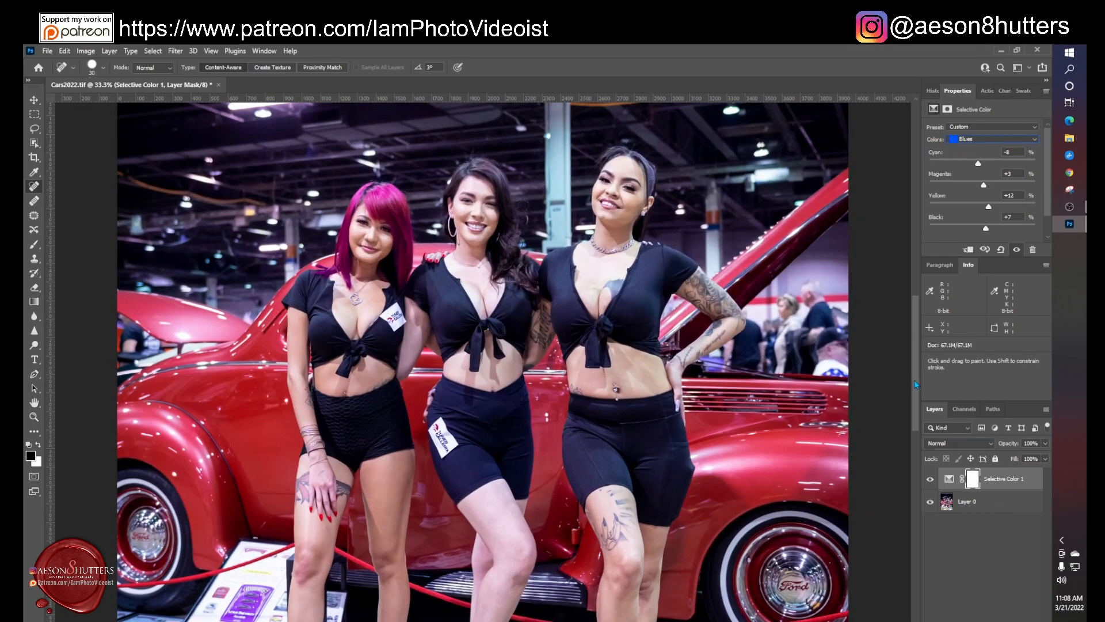
pyautogui.moveTo(915, 381); pyautogui.dragTo(916, 368)
pyautogui.hotkey('ctrl', '+')
pyautogui.hotkey('ctrl', '+')
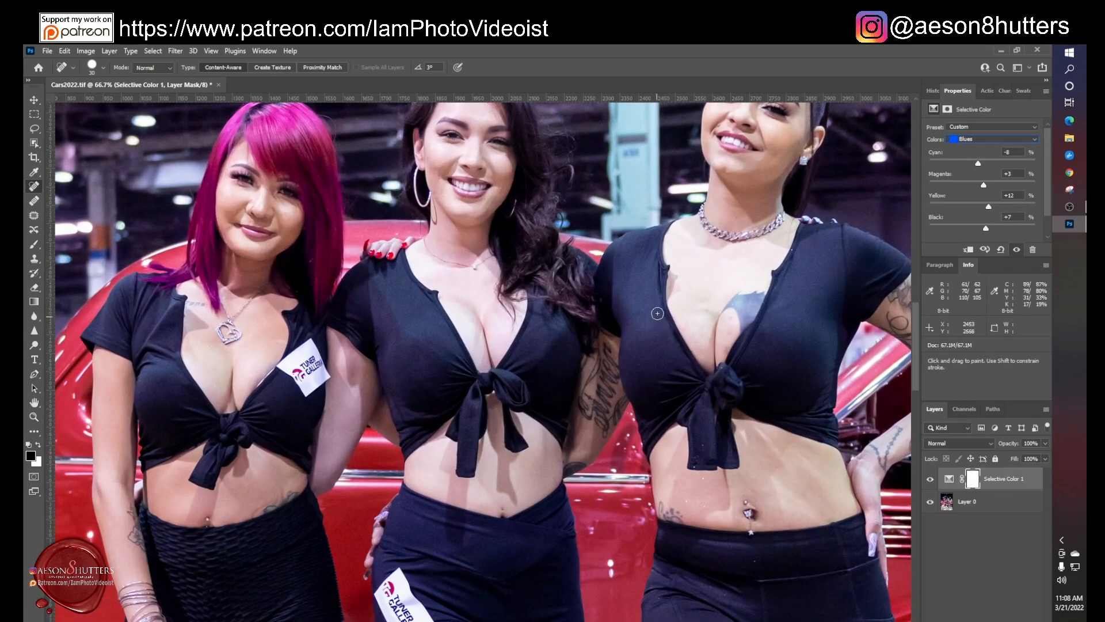
pyautogui.moveTo(917, 311); pyautogui.dragTo(919, 350)
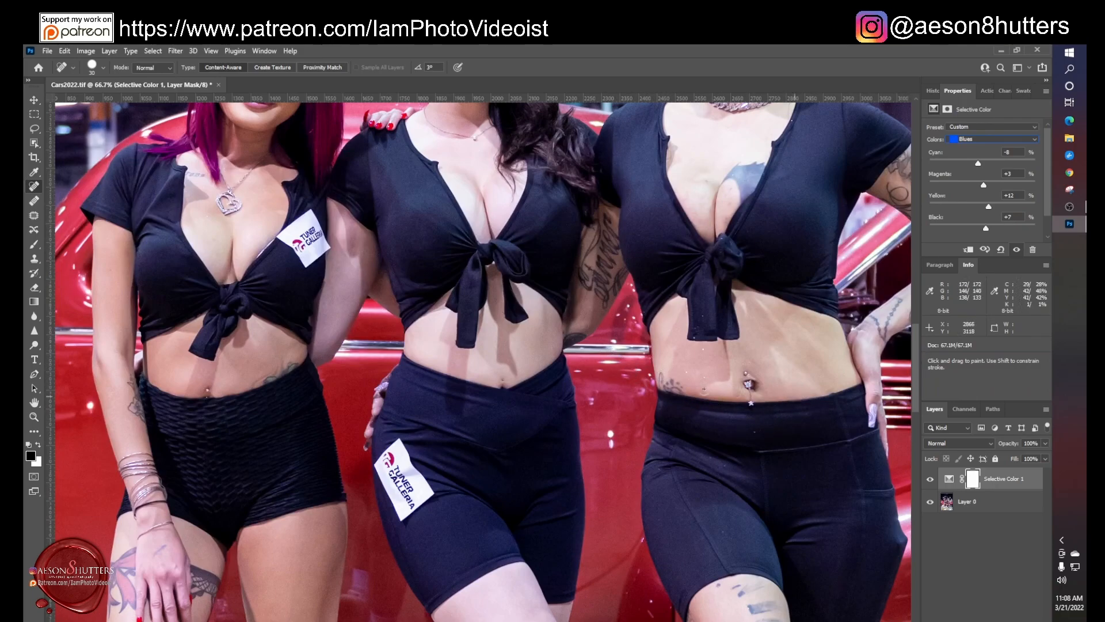
pyautogui.moveTo(916, 393); pyautogui.dragTo(914, 351)
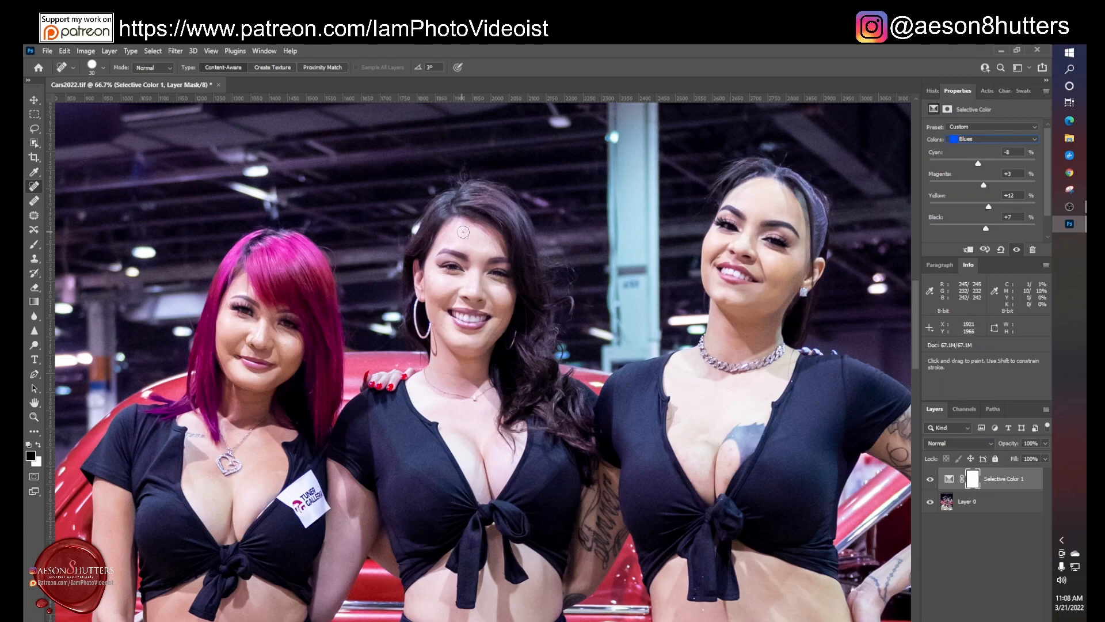
# - Add a new layer directly above the photo layer and heal the flyaway hairs around the three women's heads
pyautogui.click(978, 501)
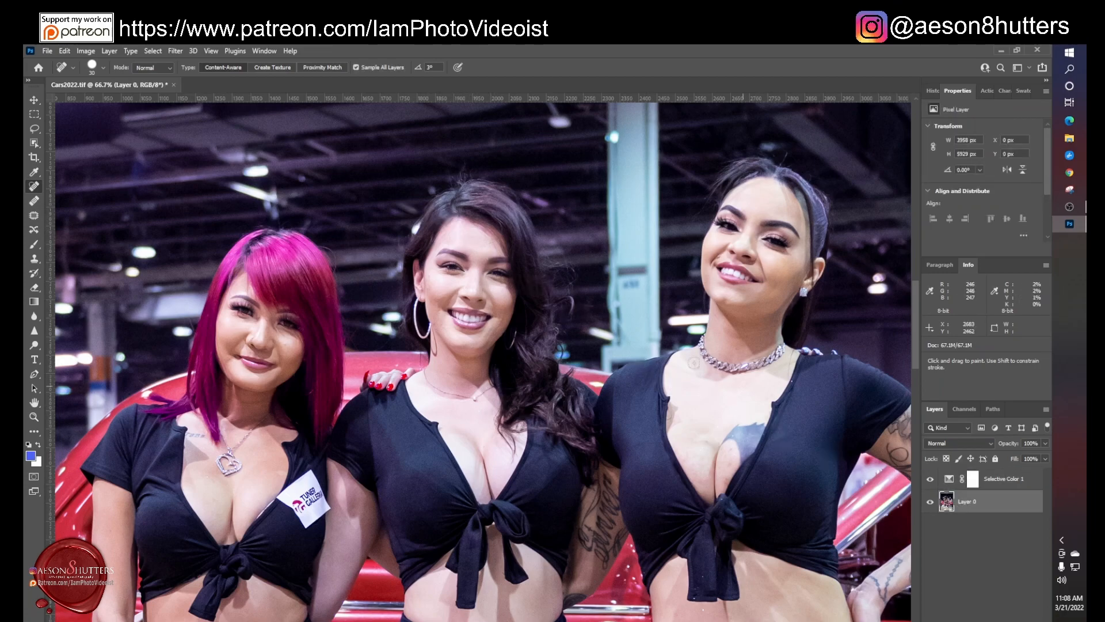
pyautogui.hotkey('ctrl', 'shift', 'alt', 'n')
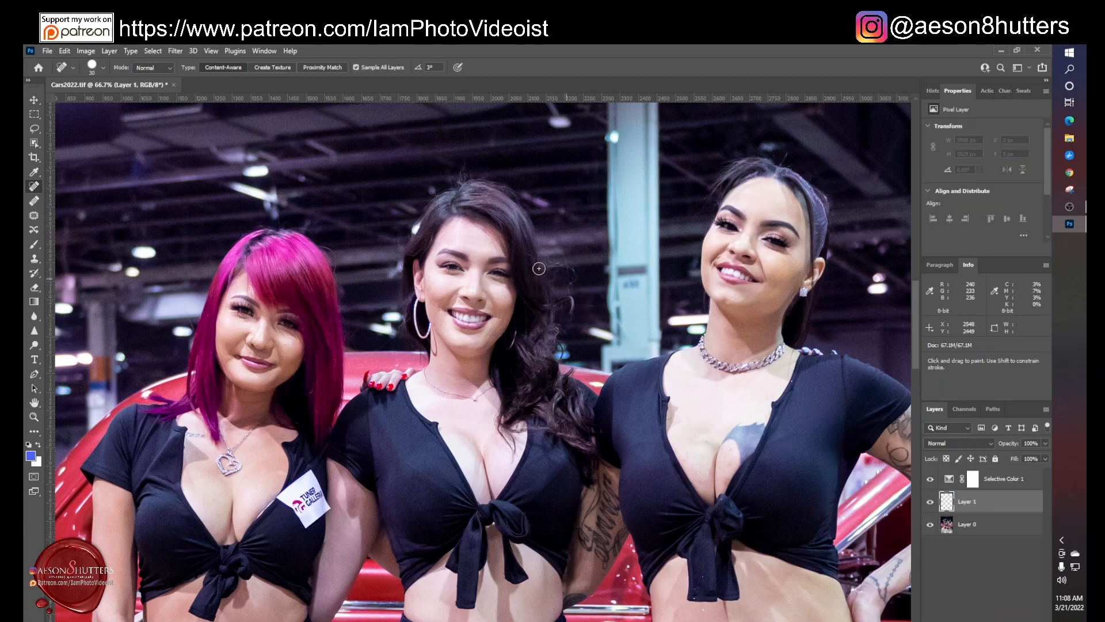
pyautogui.click(460, 235)
pyautogui.moveTo(461, 168); pyautogui.dragTo(459, 180)
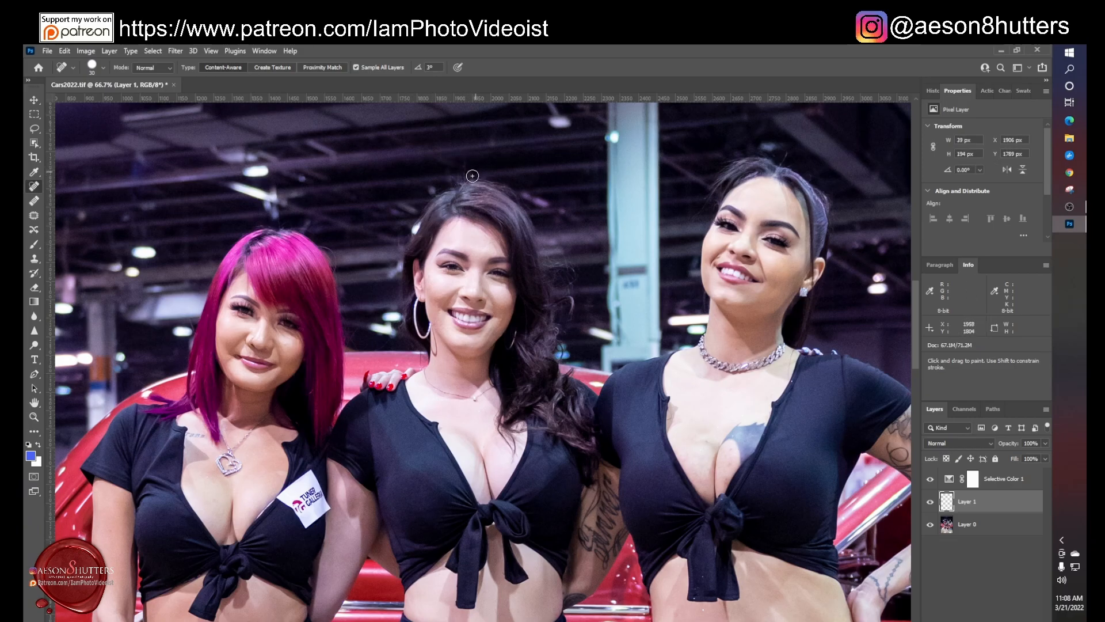
pyautogui.click(779, 160)
pyautogui.moveTo(323, 246); pyautogui.dragTo(333, 267)
pyautogui.moveTo(570, 266)
pyautogui.mouseDown()
pyautogui.moveTo(552, 283)
pyautogui.moveTo(565, 264)
pyautogui.moveTo(549, 259)
pyautogui.moveTo(561, 289)
pyautogui.mouseUp()
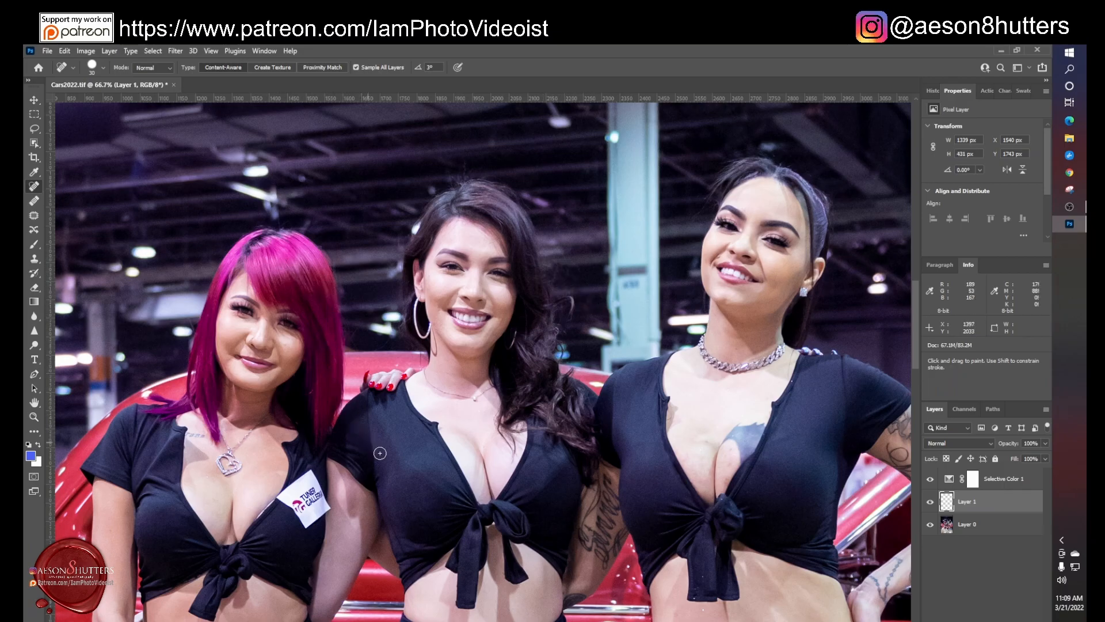
# - Add a Color Lookup adjustment layer above the Selective Color layer
pyautogui.moveTo(916, 299); pyautogui.dragTo(949, 440)
pyautogui.hotkey('ctrl', '0')
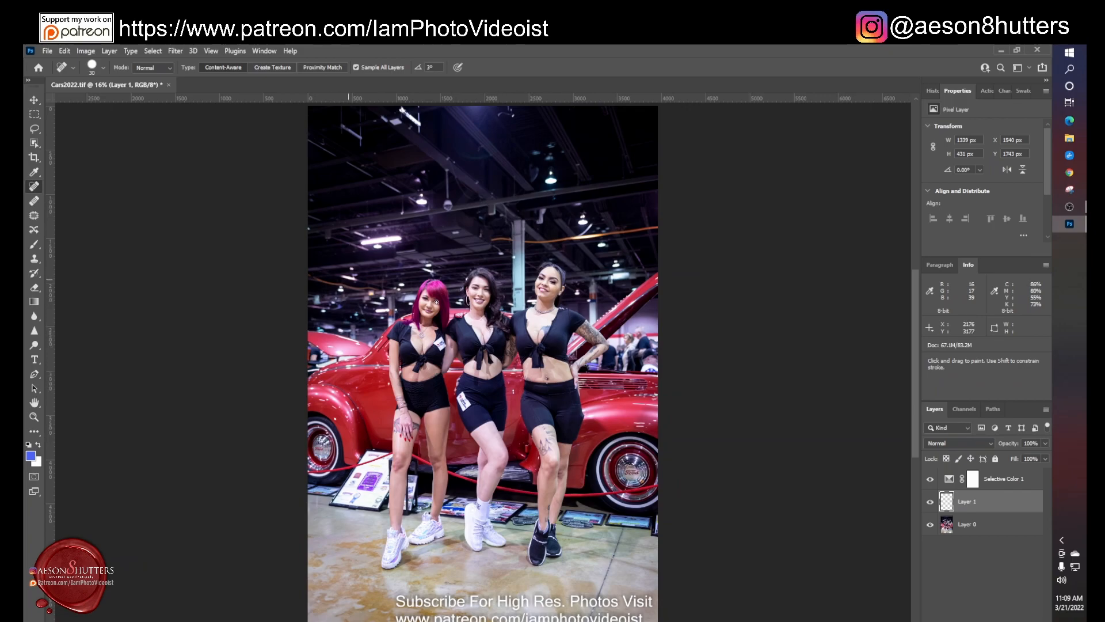
pyautogui.click(1021, 485)
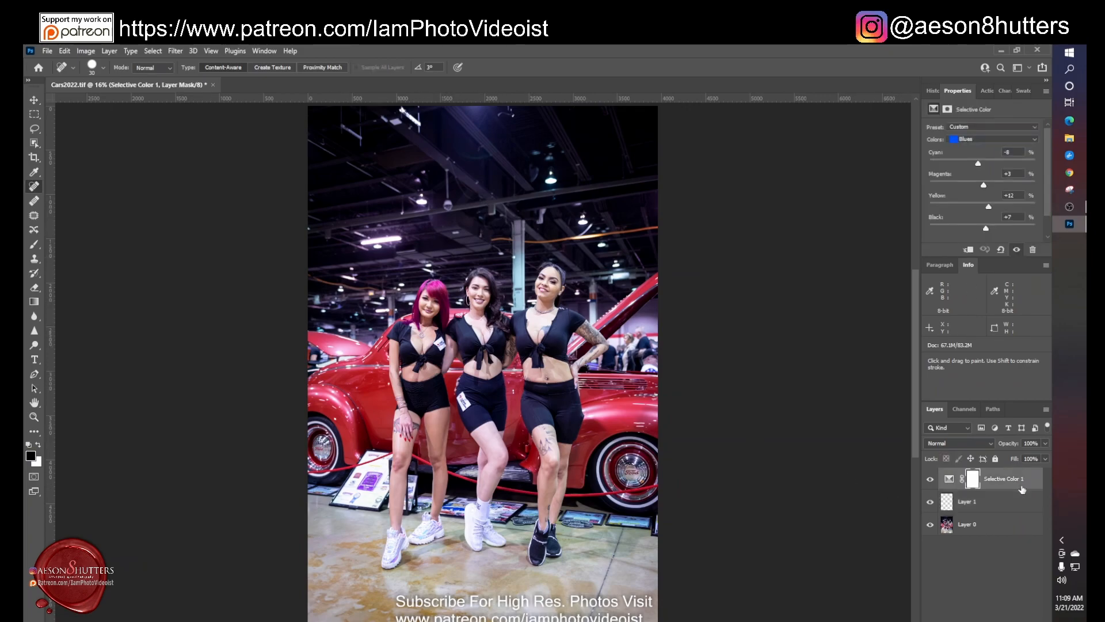
pyautogui.click(988, 620)
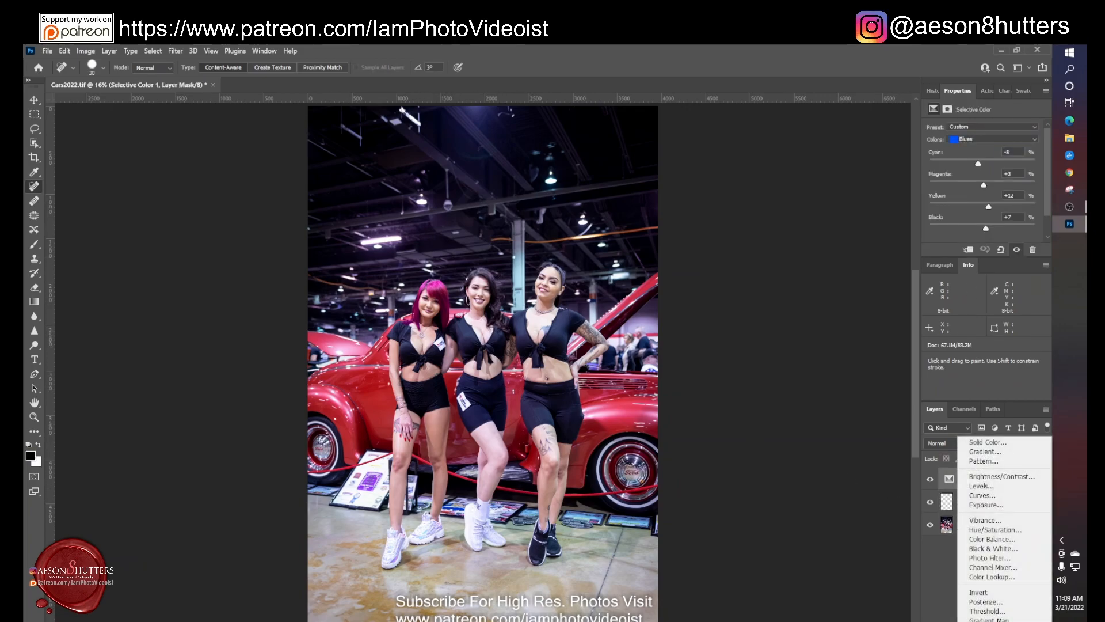
pyautogui.click(992, 577)
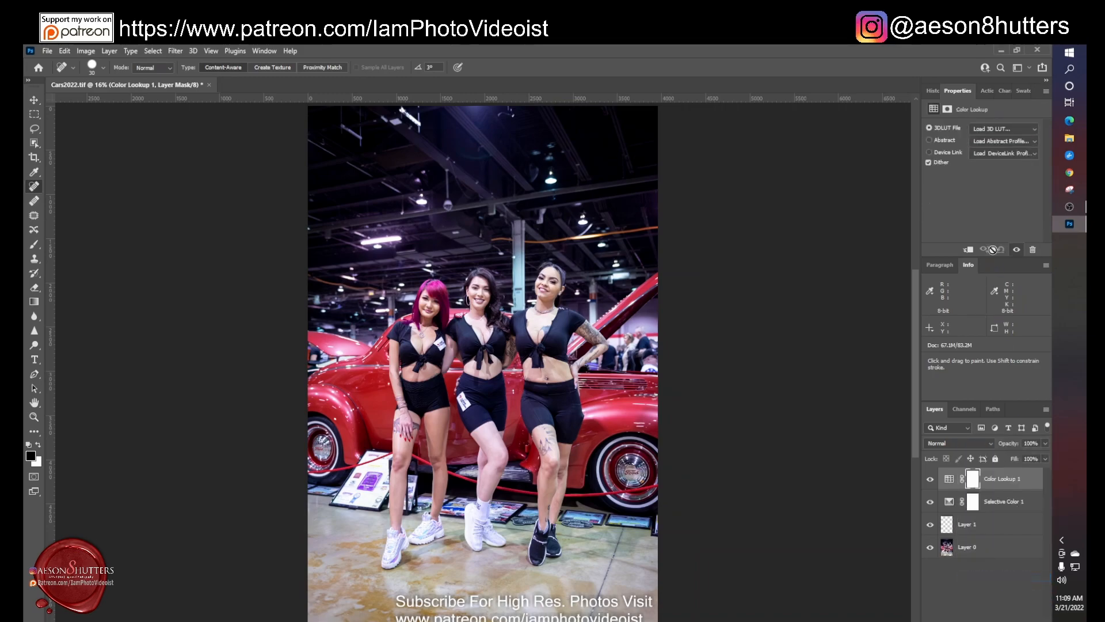
# - Apply the Fuji F125 Kodak 2393 LUT in the Color Lookup adjustment, set its layer opacity to 30%, and compare with and without it
pyautogui.click(1002, 128)
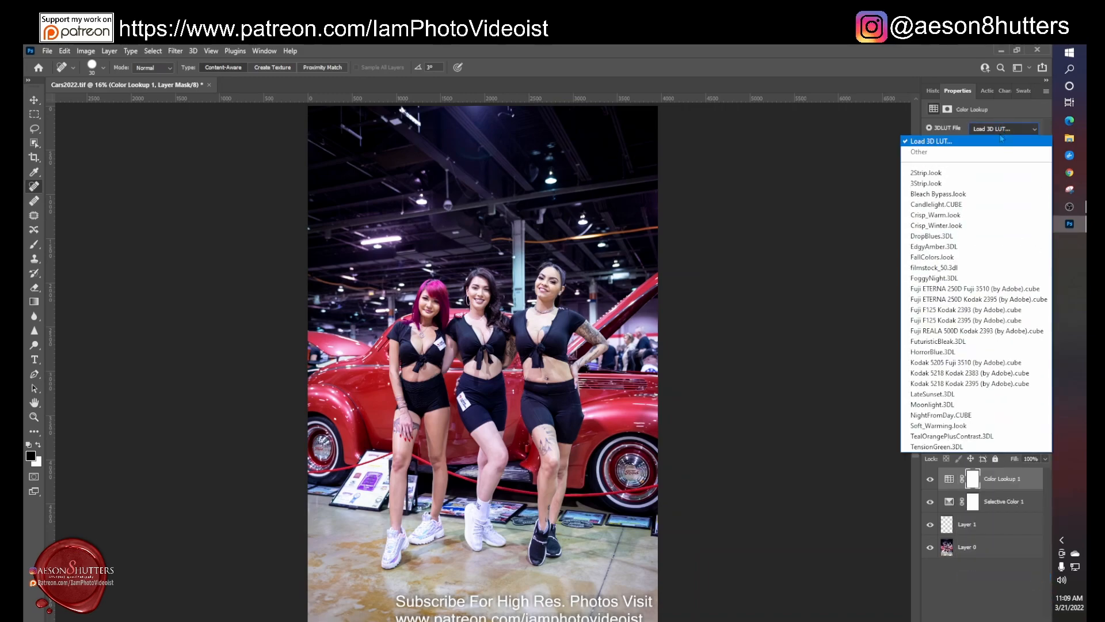
pyautogui.click(984, 311)
pyautogui.click(1026, 443)
pyautogui.write('30')
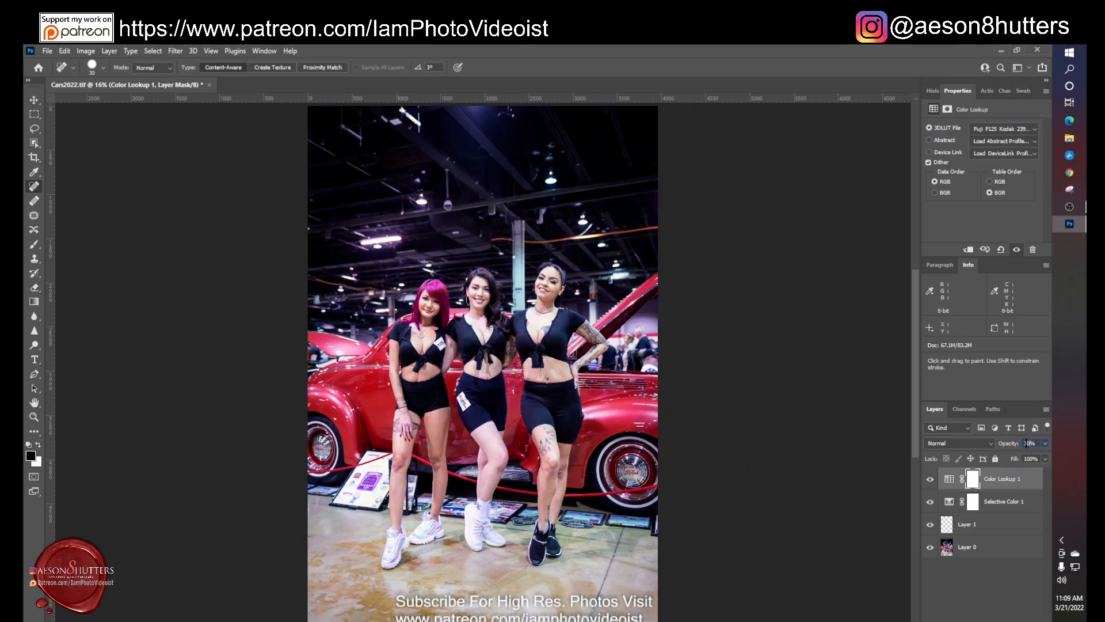
pyautogui.click(931, 480)
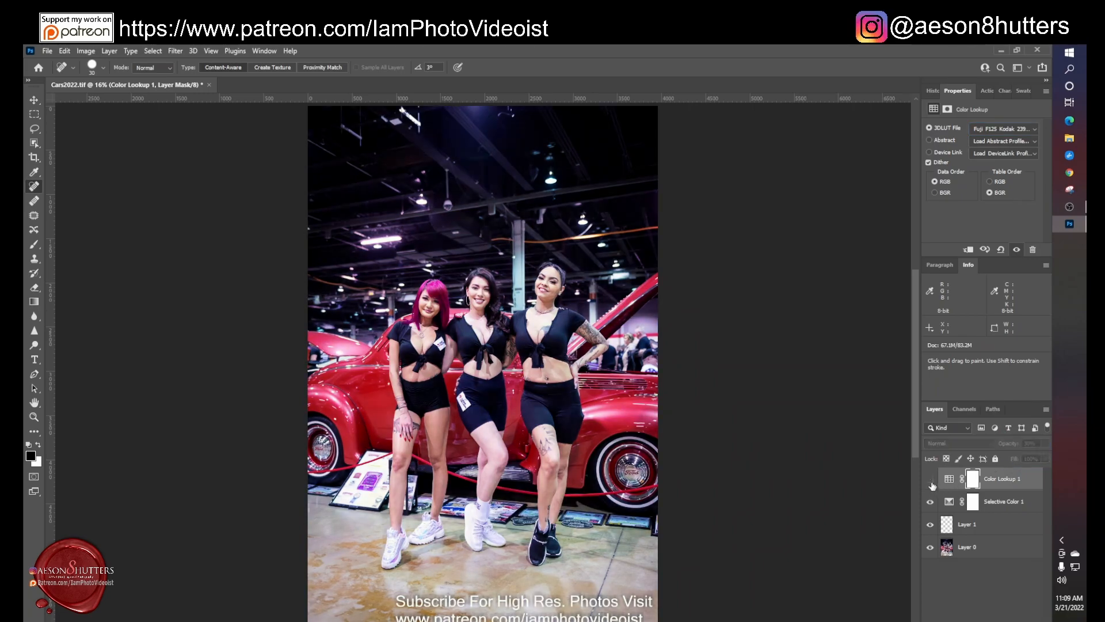
pyautogui.click(931, 480)
# - Change the Color Lookup adjustment's 3D LUT to Fuji F125 Kodak 2395
pyautogui.click(1045, 444)
pyautogui.click(949, 478)
pyautogui.click(1013, 129)
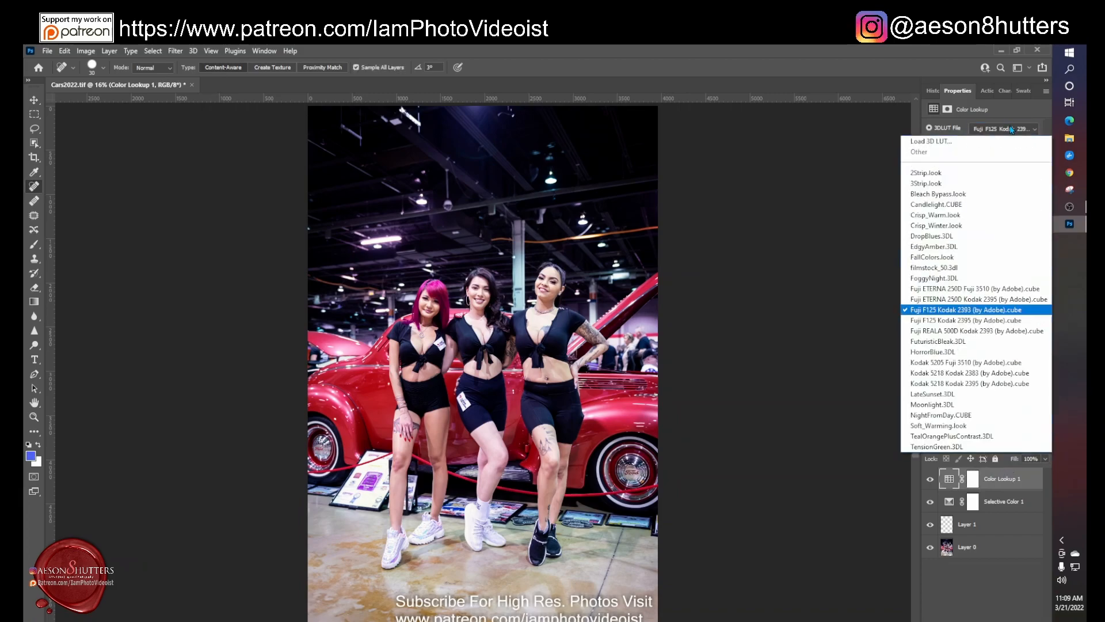
pyautogui.click(1010, 320)
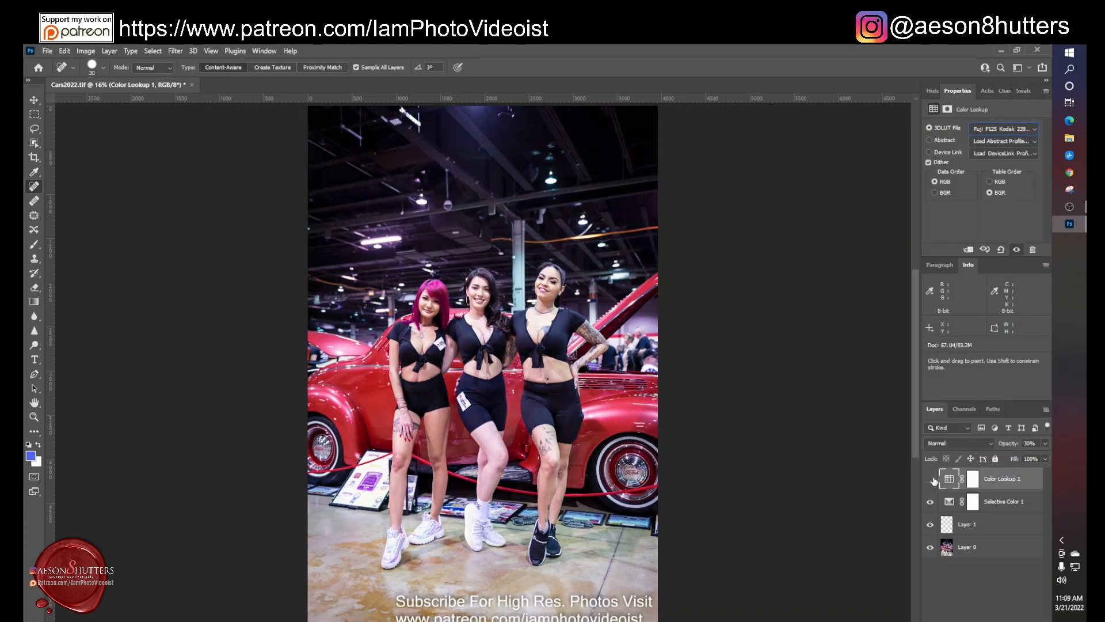
# - Add a new layer above the Color Lookup layer and fill it with the blue foreground color using the Paint Bucket tool
pyautogui.click(1018, 621)
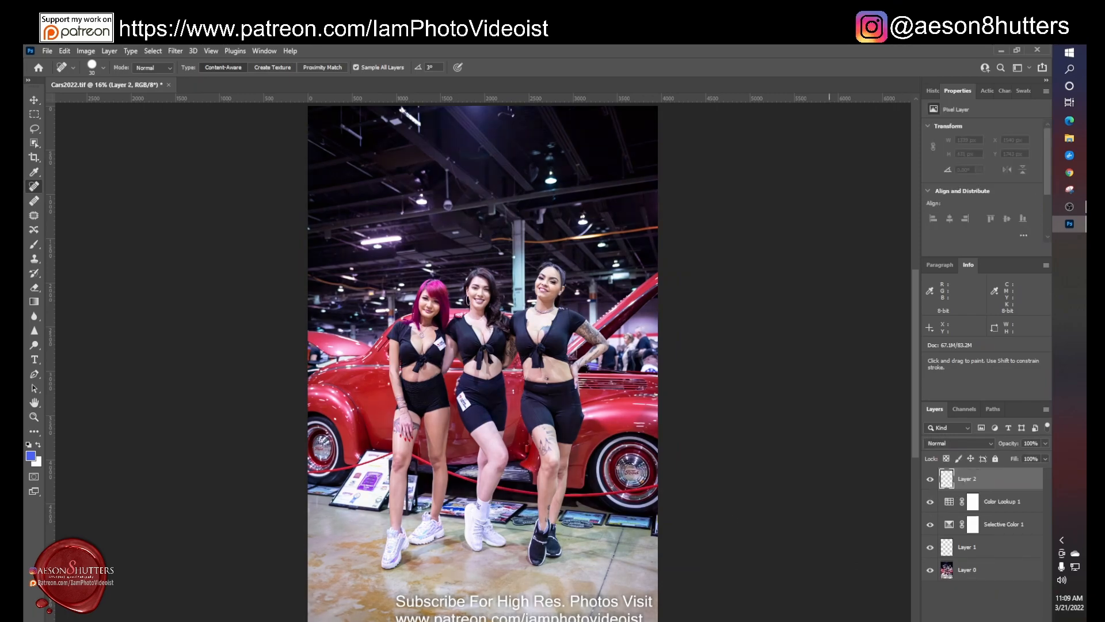
pyautogui.click(35, 431)
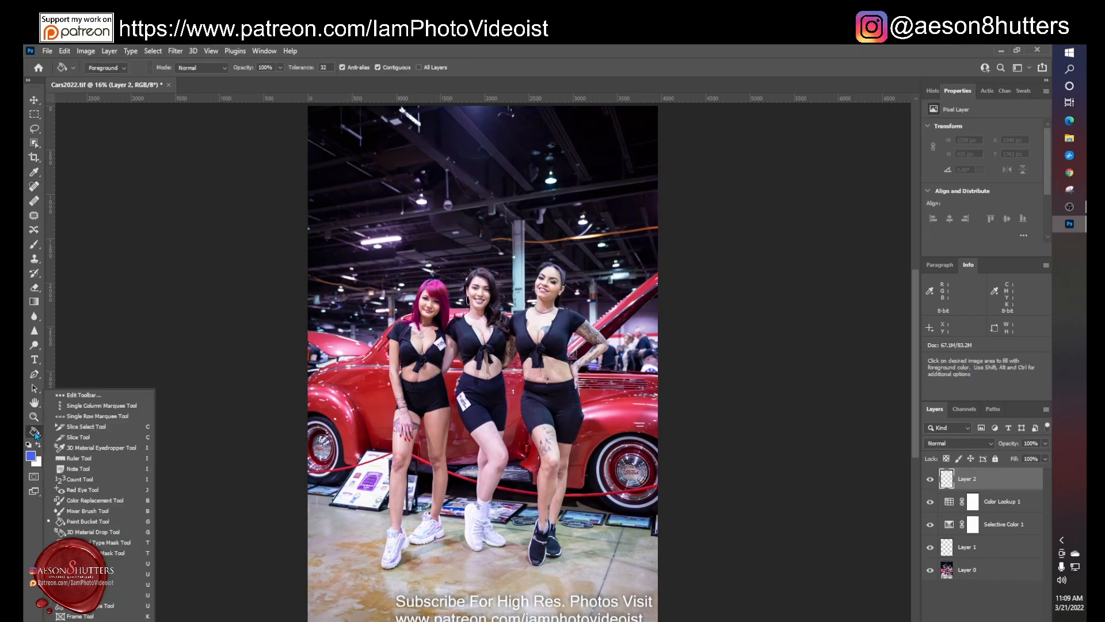
pyautogui.click(86, 521)
pyautogui.click(633, 363)
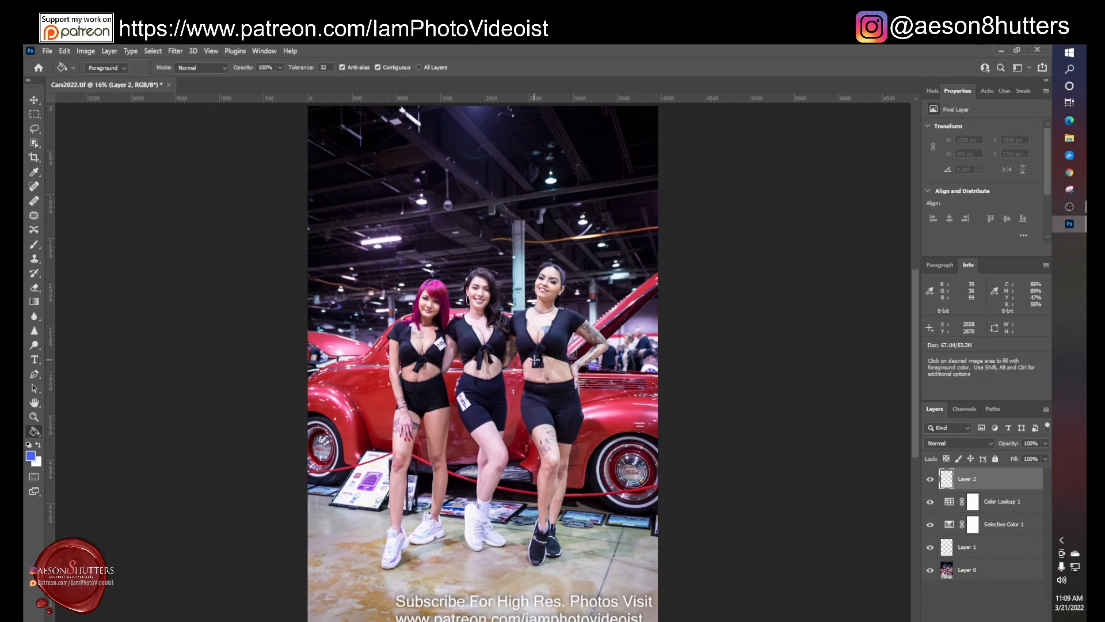
# - Blend the blue fill layer in Screen mode at 5% opacity and compare the photo with and without it
pyautogui.click(977, 443)
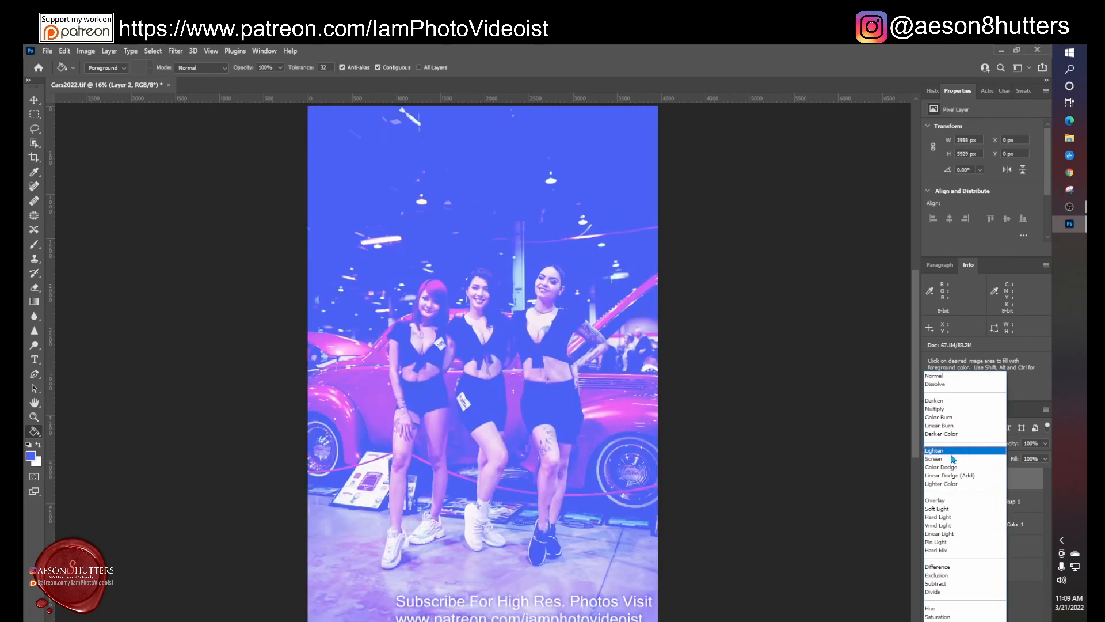
pyautogui.click(955, 460)
pyautogui.click(1036, 443)
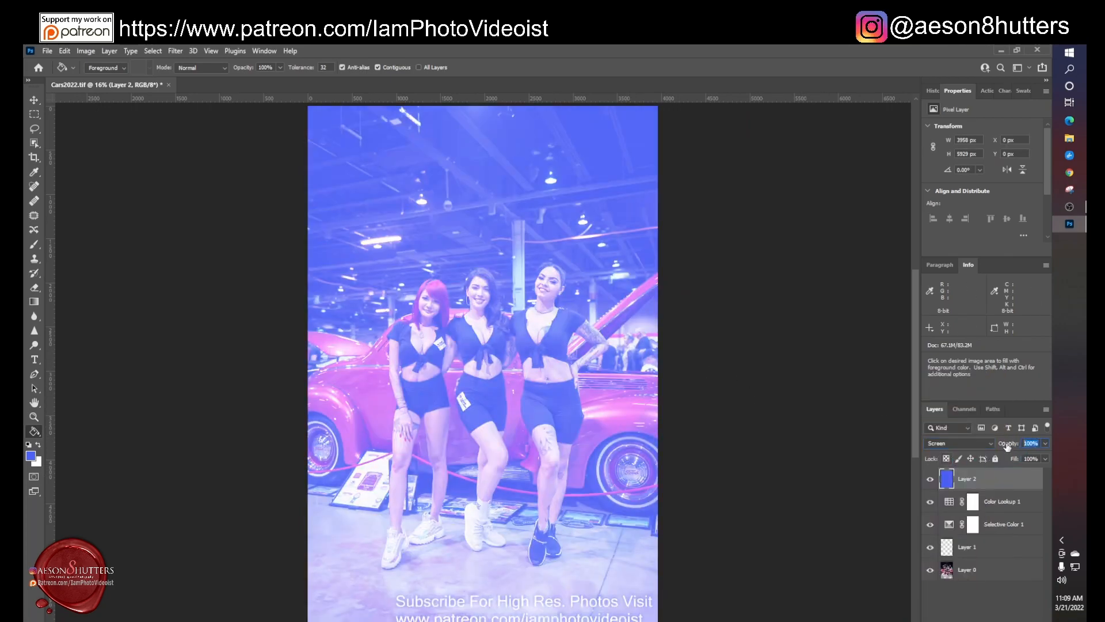
pyautogui.write('40')
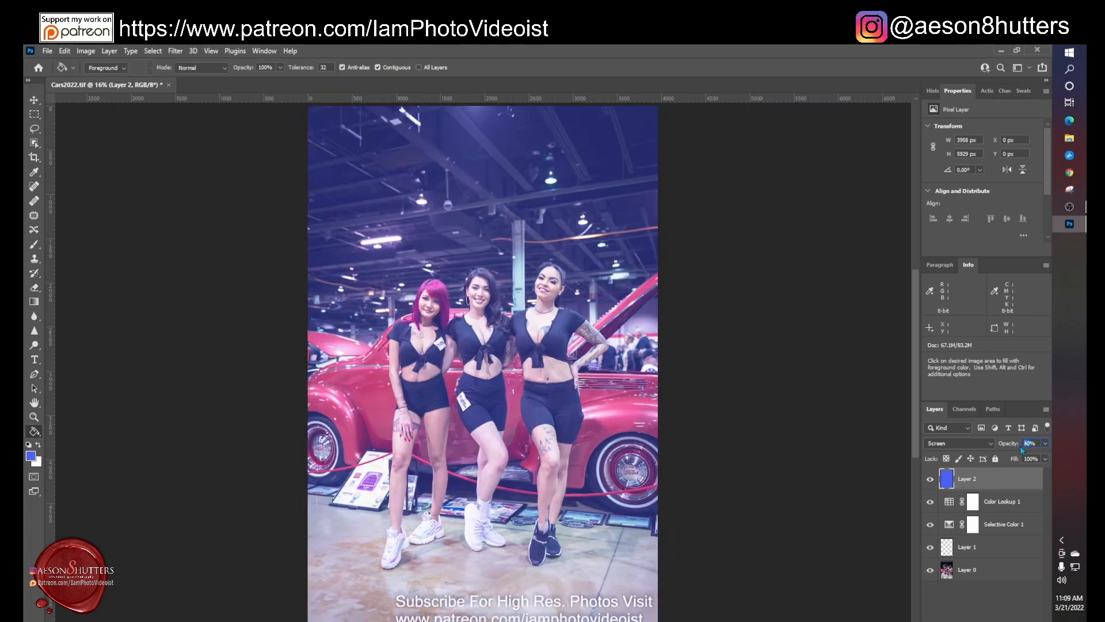
pyautogui.write('5')
pyautogui.press('Return')
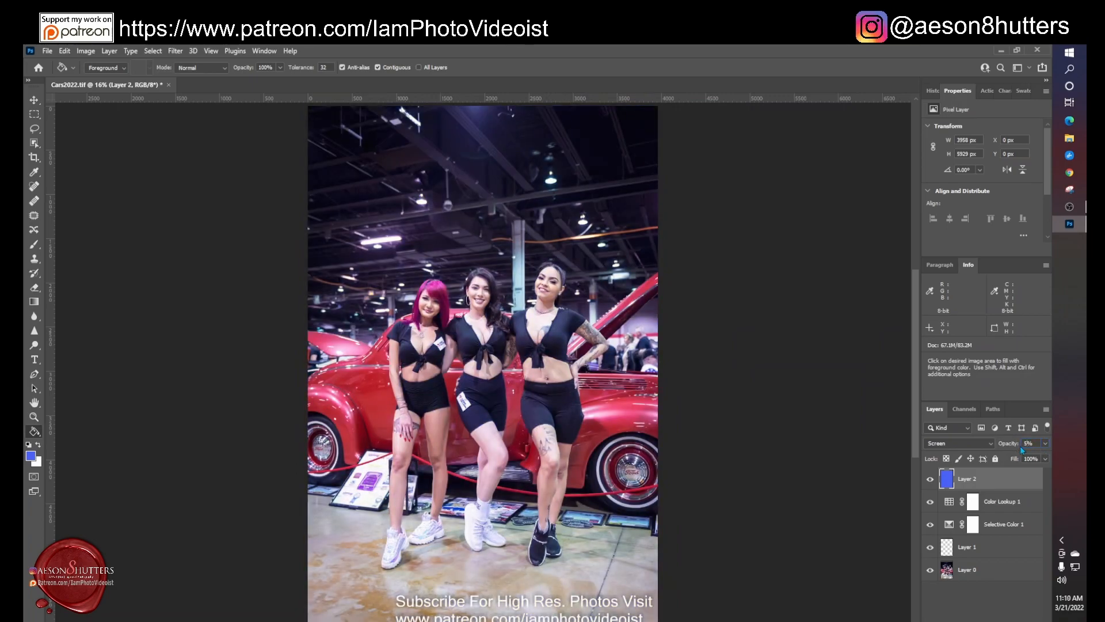
pyautogui.click(931, 482)
pyautogui.click(931, 481)
pyautogui.click(997, 609)
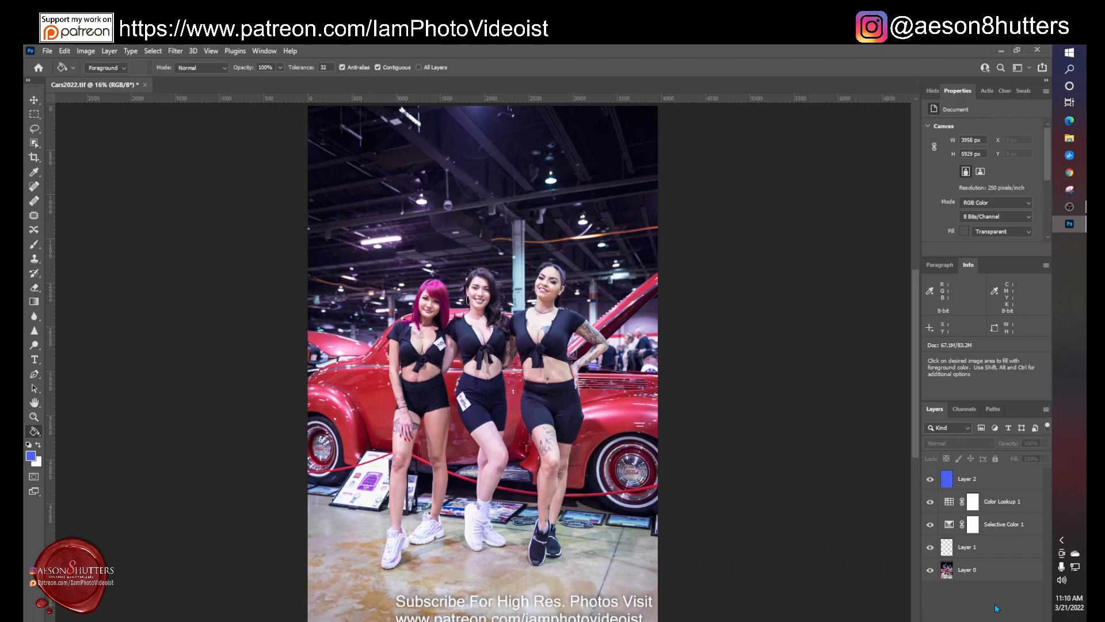
pyautogui.click(1016, 489)
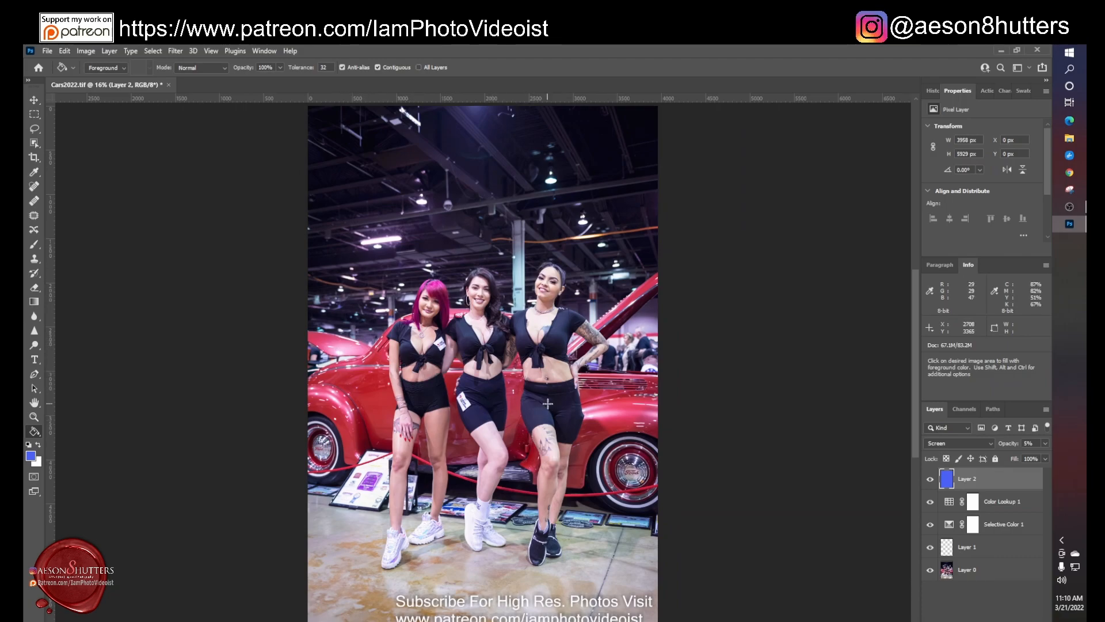
# - Start saving a copy of the photo and create a folder named FinalEdit inside the Post folder
pyautogui.click(48, 52)
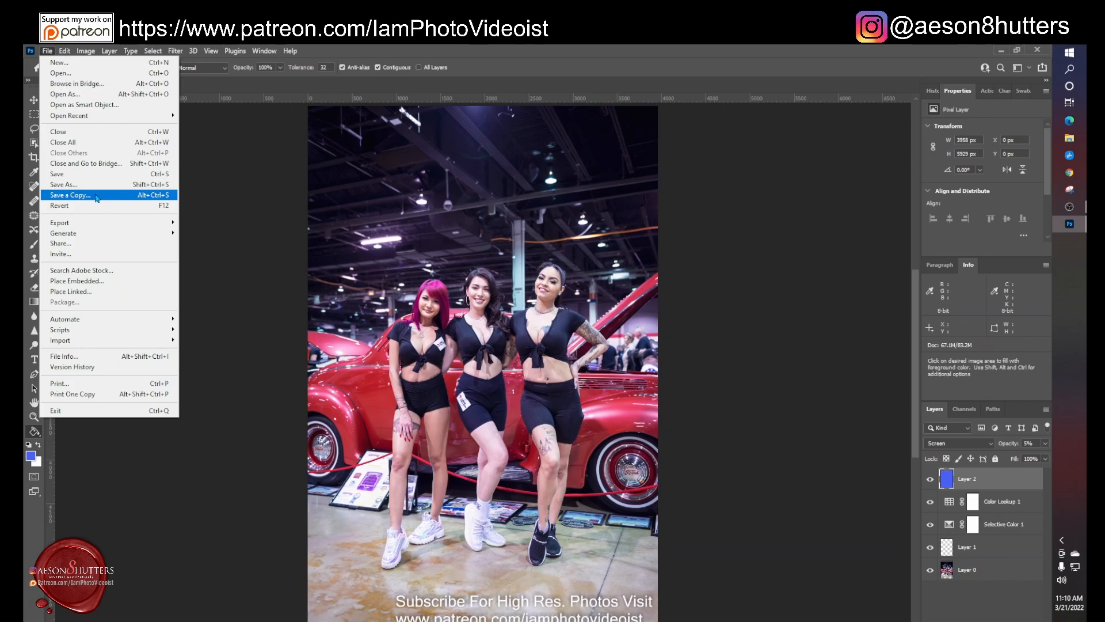
pyautogui.click(89, 196)
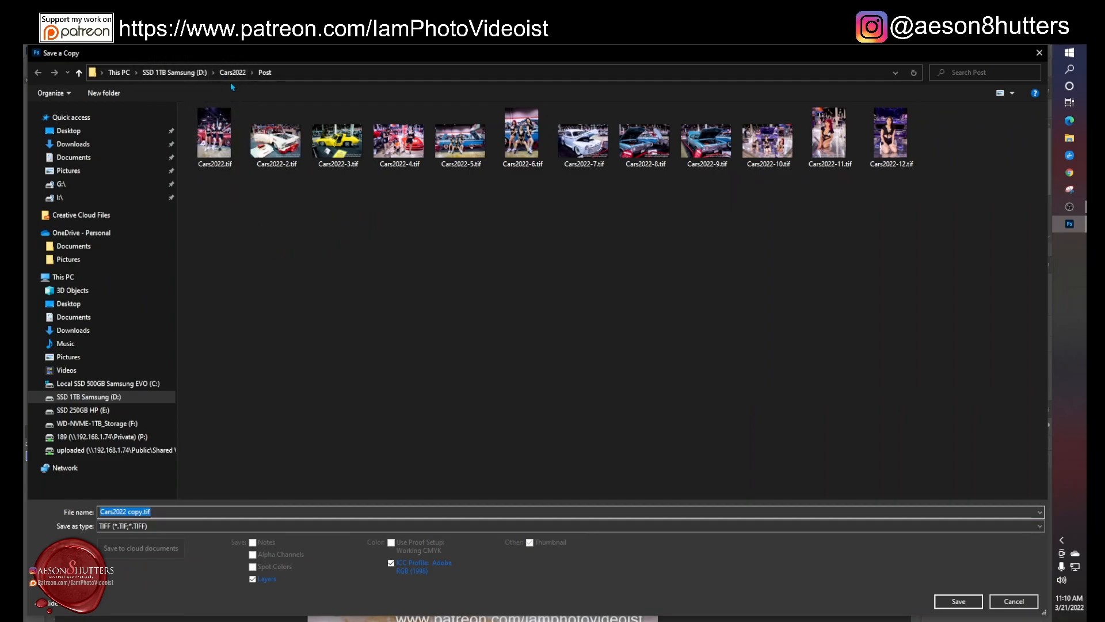
pyautogui.rightClick(254, 202)
pyautogui.moveTo(357, 335)
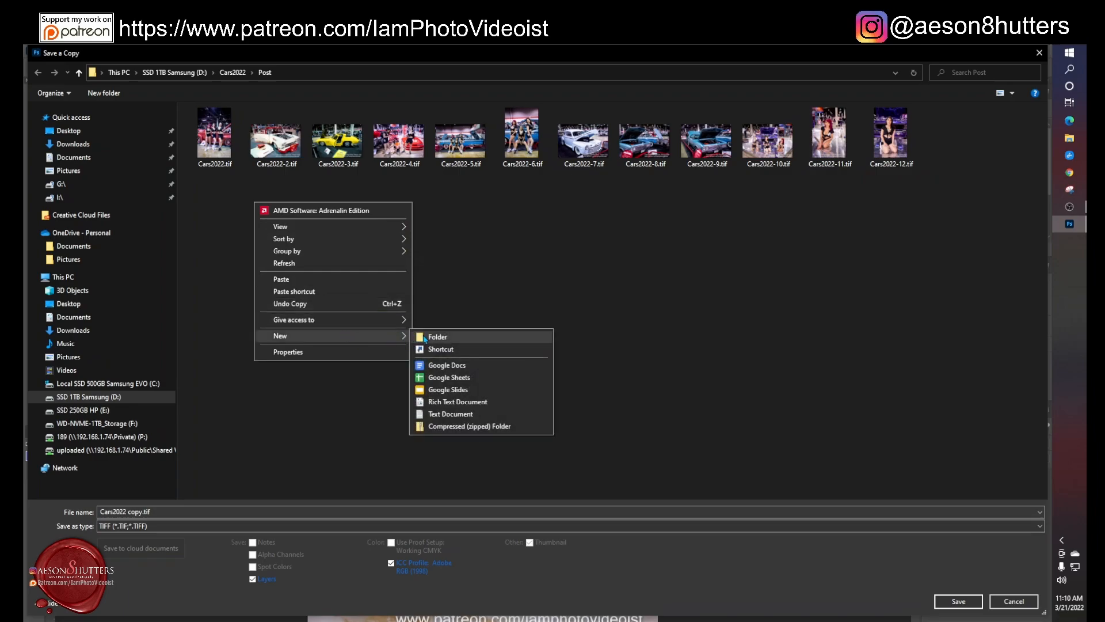
pyautogui.click(439, 340)
pyautogui.write('FinalRender')
pyautogui.press('BackSpace')
pyautogui.press('BackSpace')
pyautogui.press('BackSpace')
pyautogui.press('BackSpace')
pyautogui.press('BackSpace')
pyautogui.press('BackSpace')
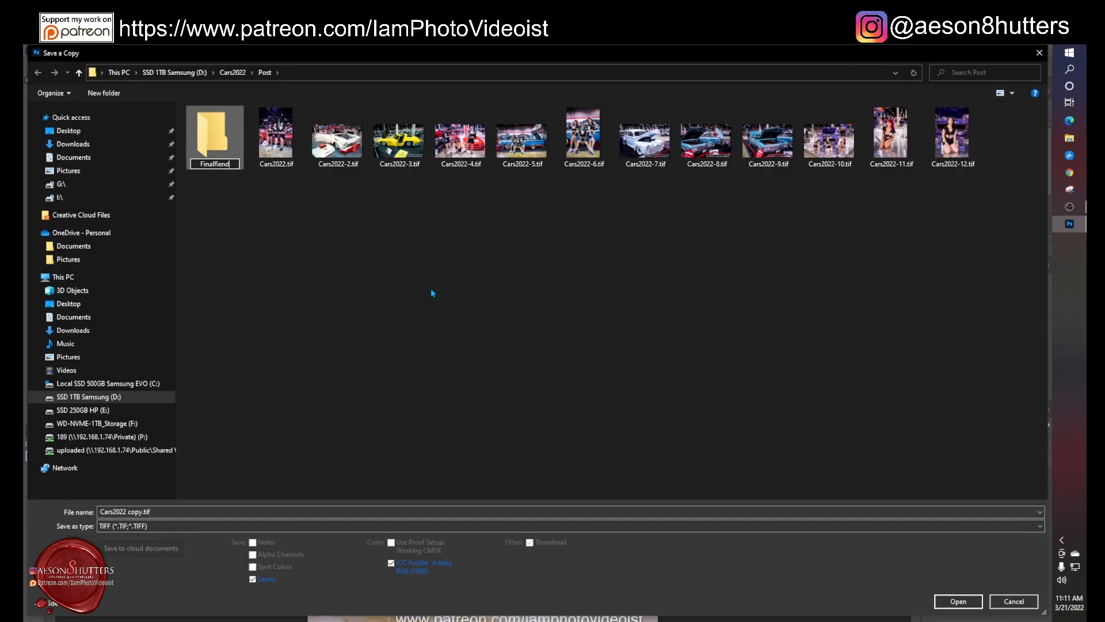
pyautogui.write('Edit')
pyautogui.press('Return')
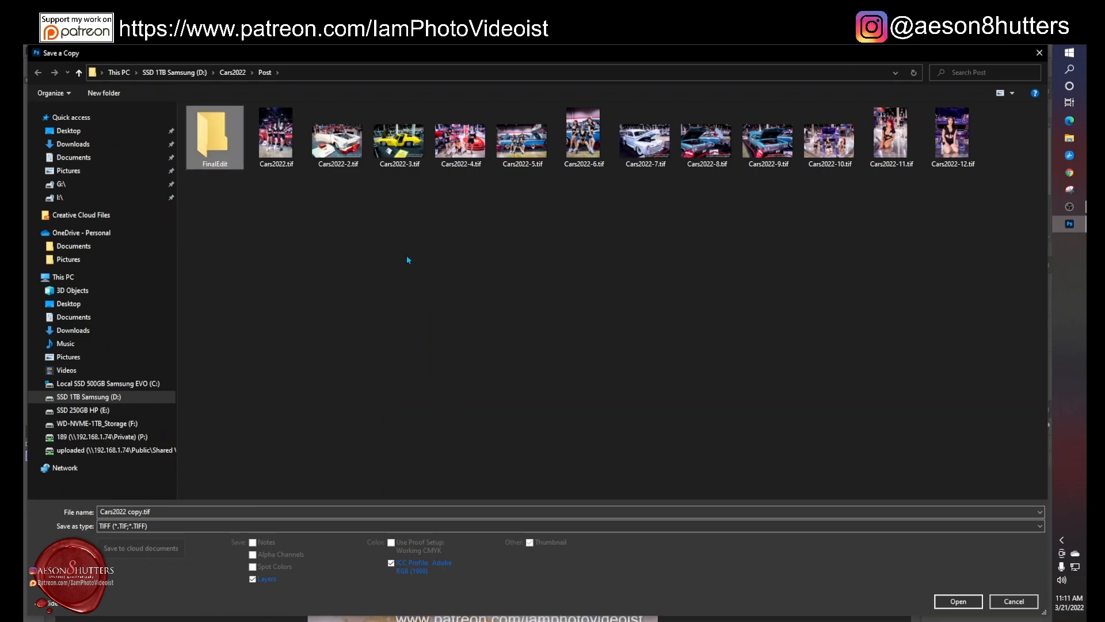
# - Save the copy into the FinalEdit folder as the JPEG Cars2022 copy.jpg with Maximum quality 12 and Baseline ("Standard") format
pyautogui.doubleClick(218, 132)
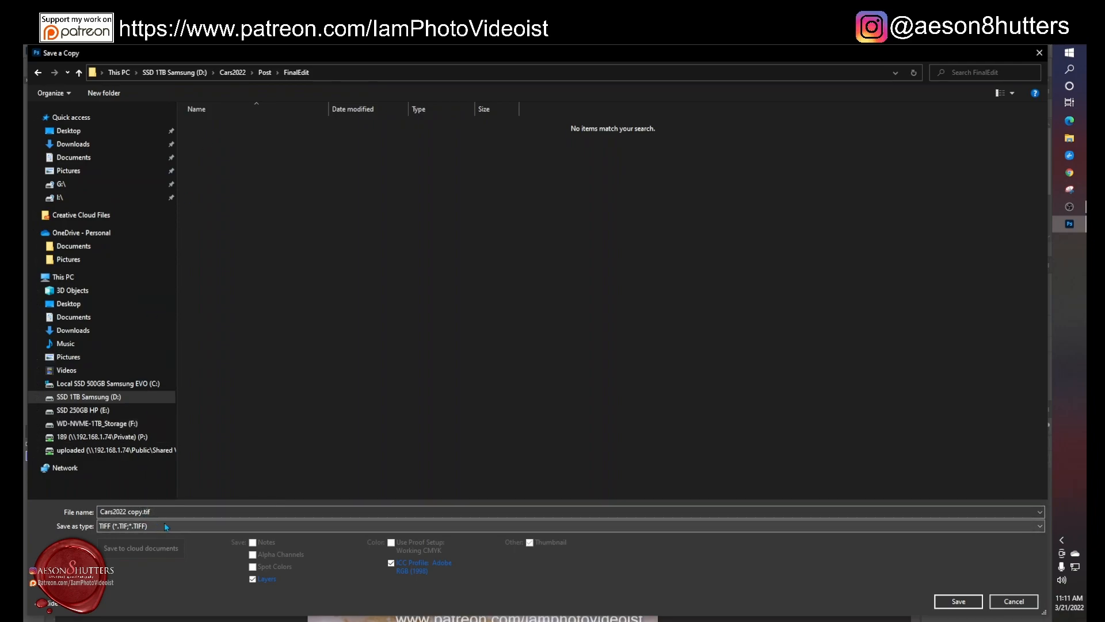
pyautogui.click(166, 526)
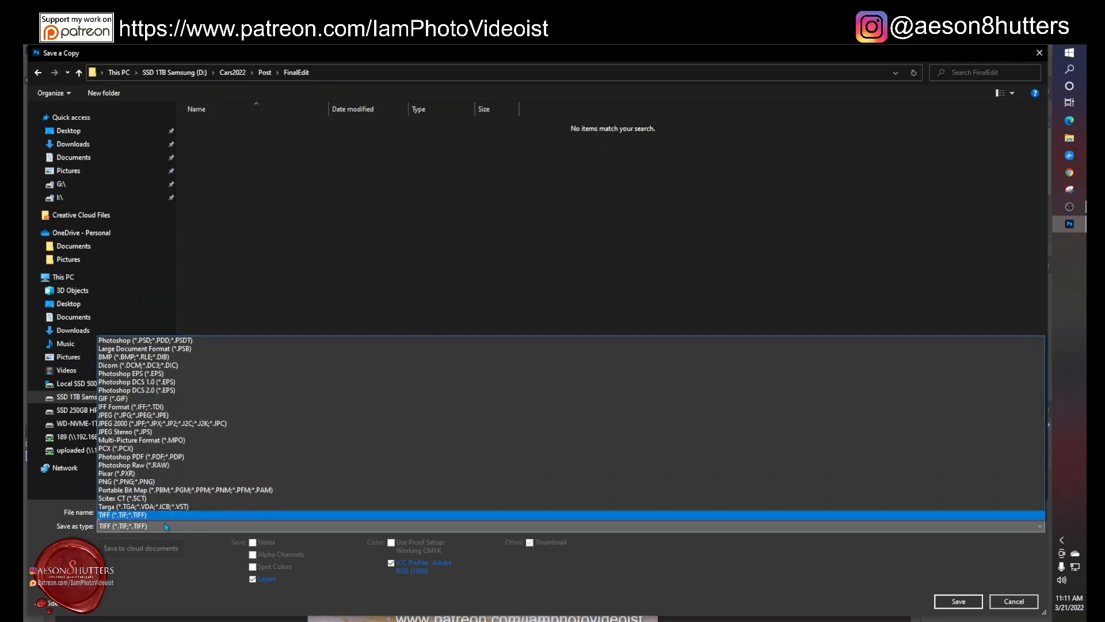
pyautogui.click(183, 415)
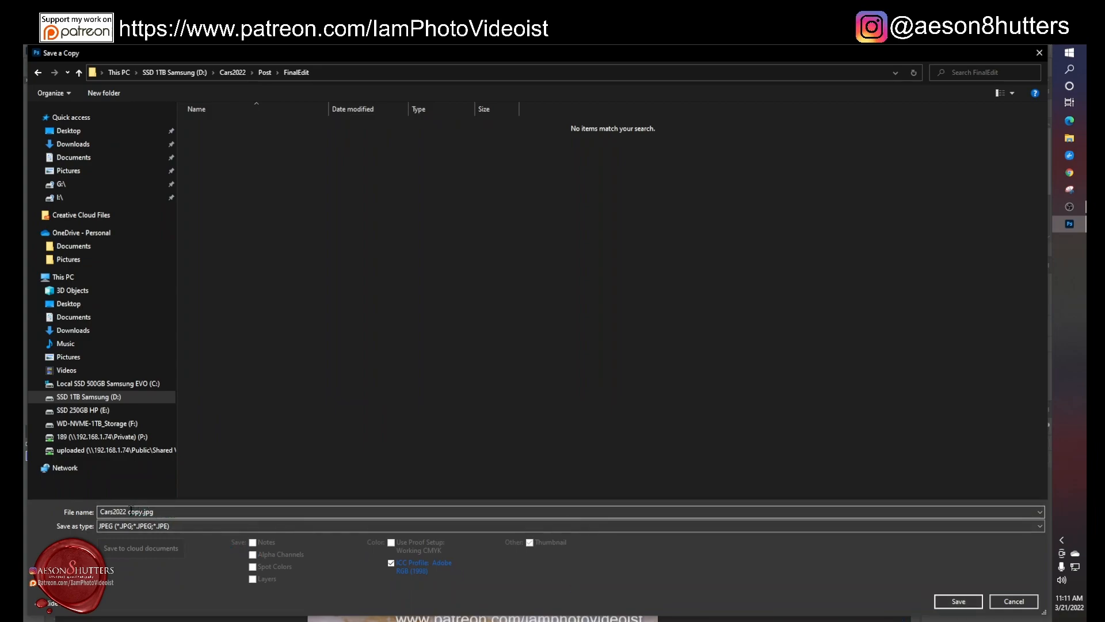
pyautogui.click(970, 602)
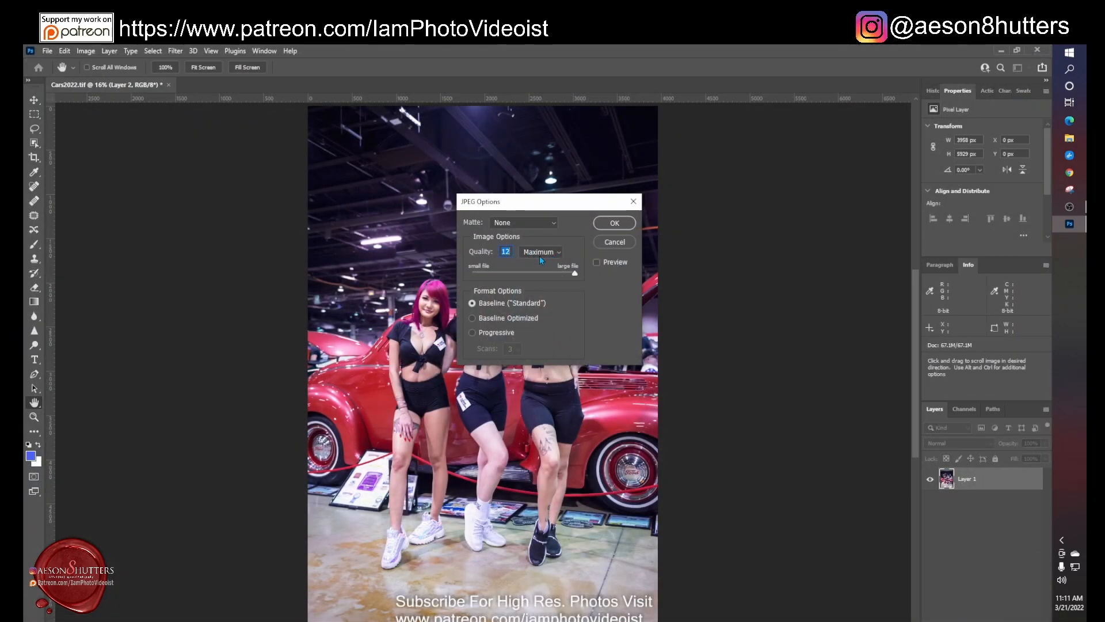
pyautogui.click(615, 225)
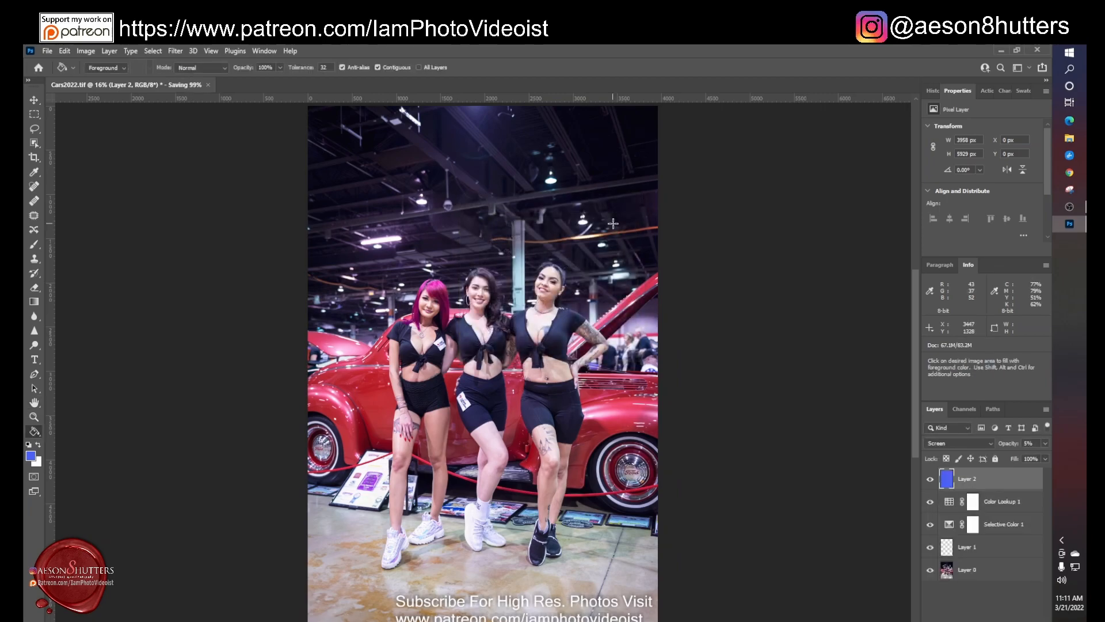
# - Switch to File Explorer and open Cars2022 copy.jpg from the FinalEdit folder under Cars2022\Post on the D: drive
pyautogui.click(1069, 138)
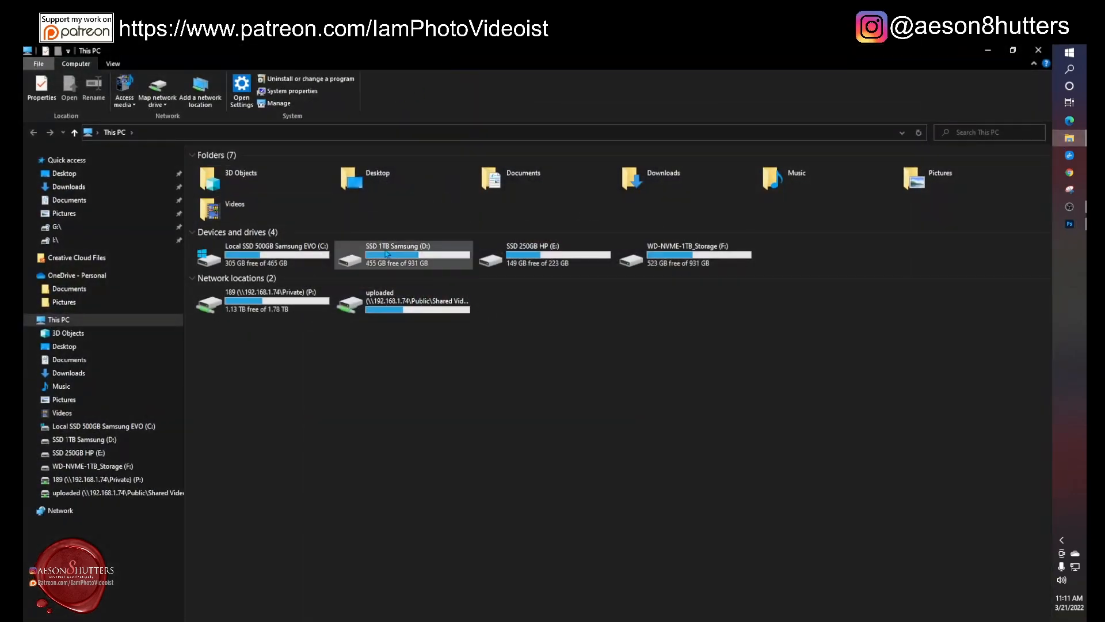
pyautogui.doubleClick(389, 255)
pyautogui.doubleClick(272, 227)
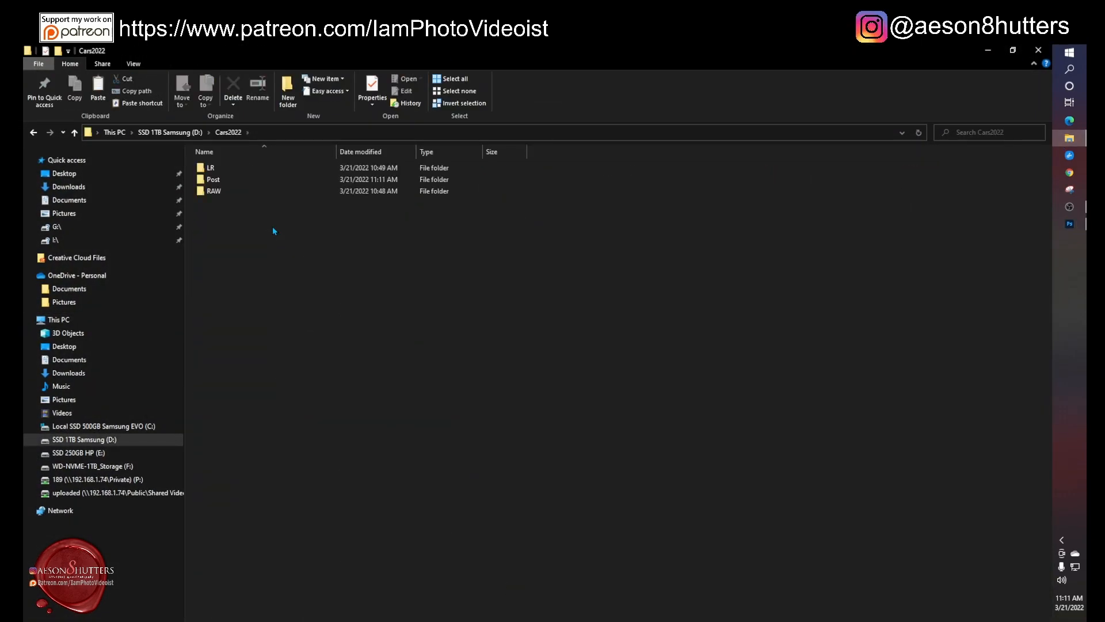
pyautogui.doubleClick(244, 183)
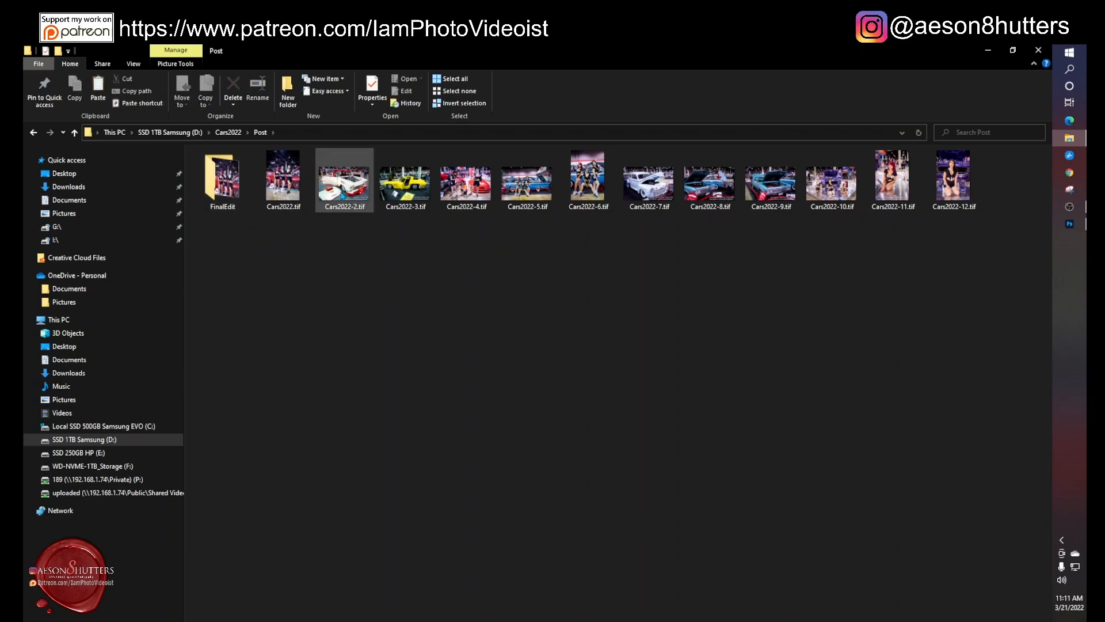
pyautogui.doubleClick(222, 179)
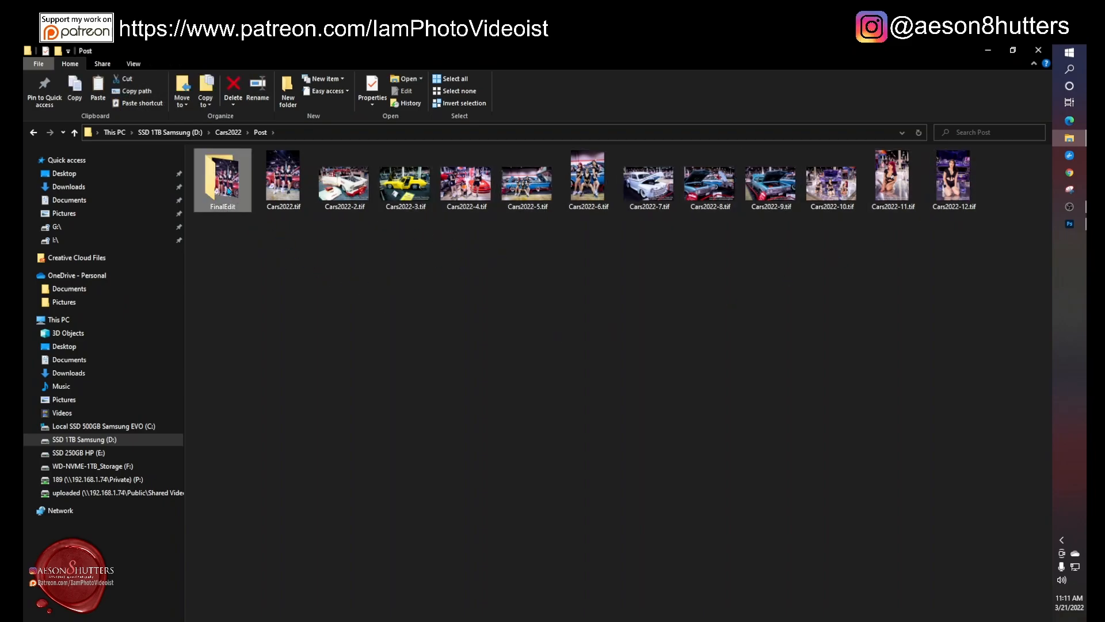
pyautogui.click(229, 191)
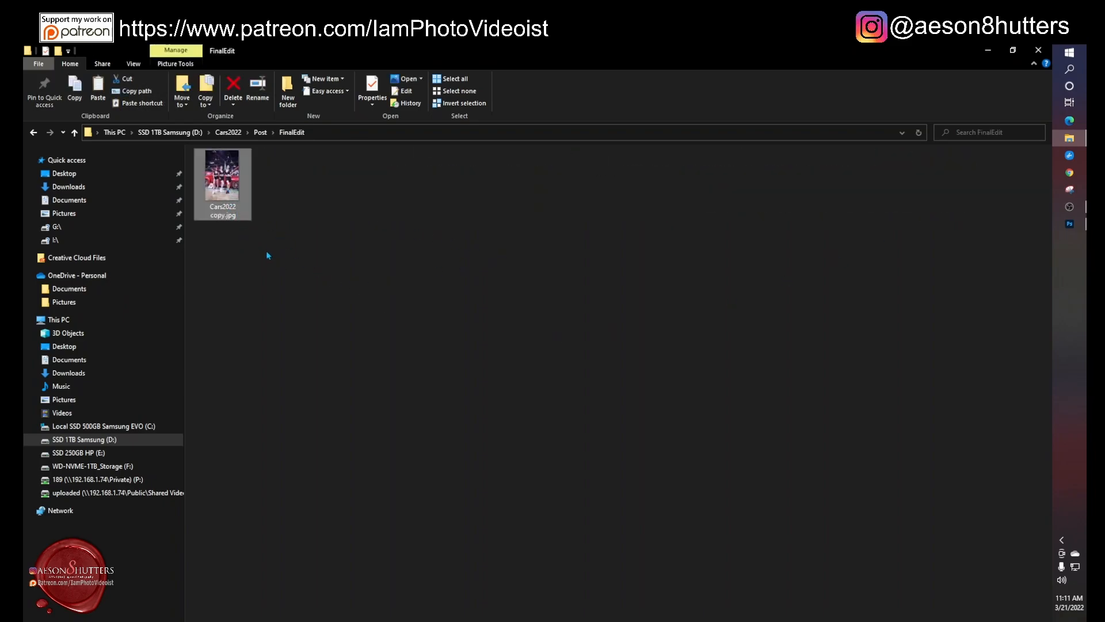
pyautogui.doubleClick(224, 198)
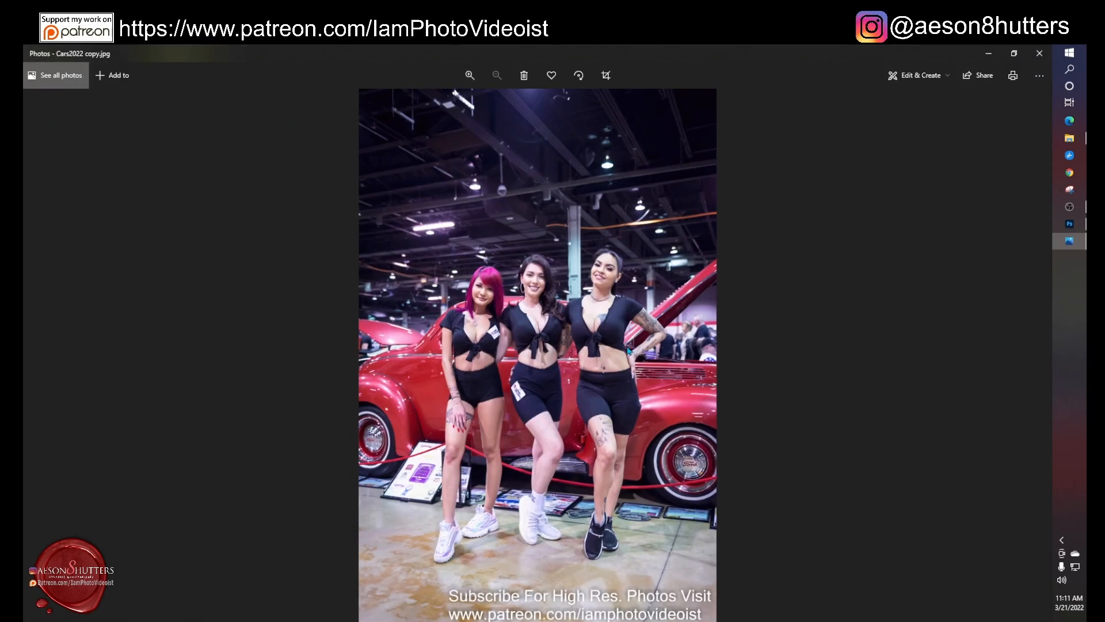
# - Examine the women's faces and outfits up close in the exported JPEG, then close the image viewer and File Explorer
pyautogui.scroll(5, 534, 299)
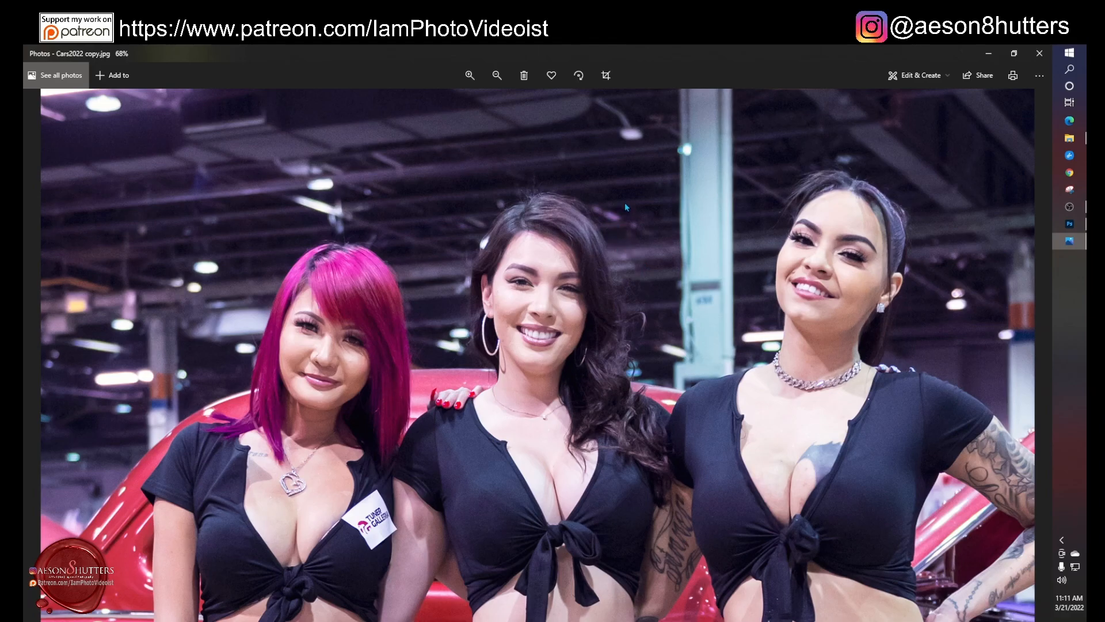
pyautogui.moveTo(578, 329); pyautogui.dragTo(434, 217)
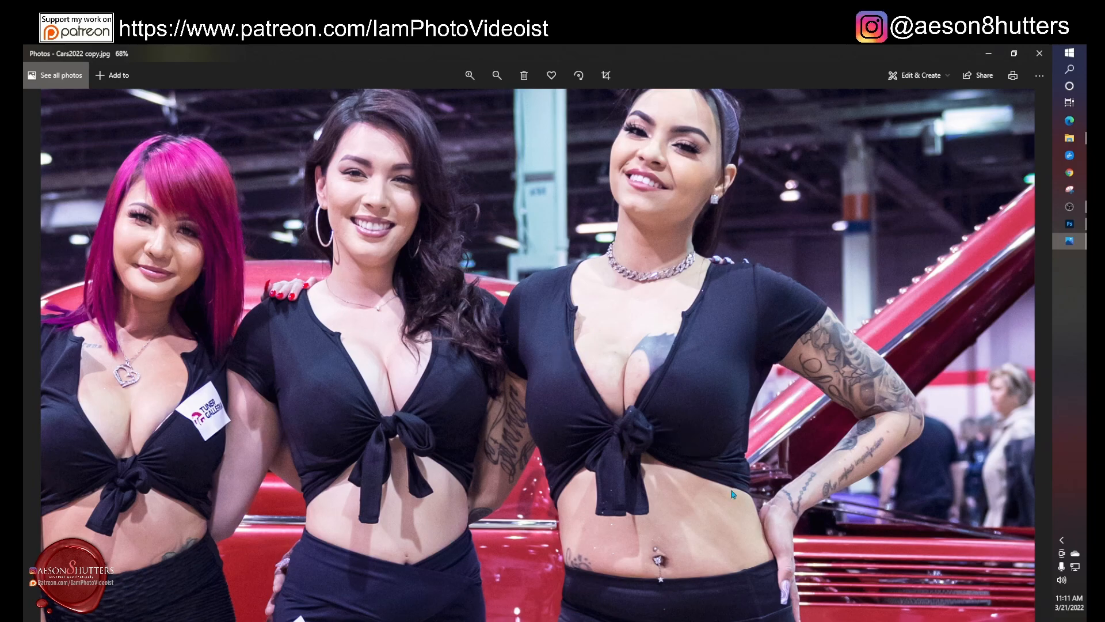
pyautogui.scroll(-2, 768, 509)
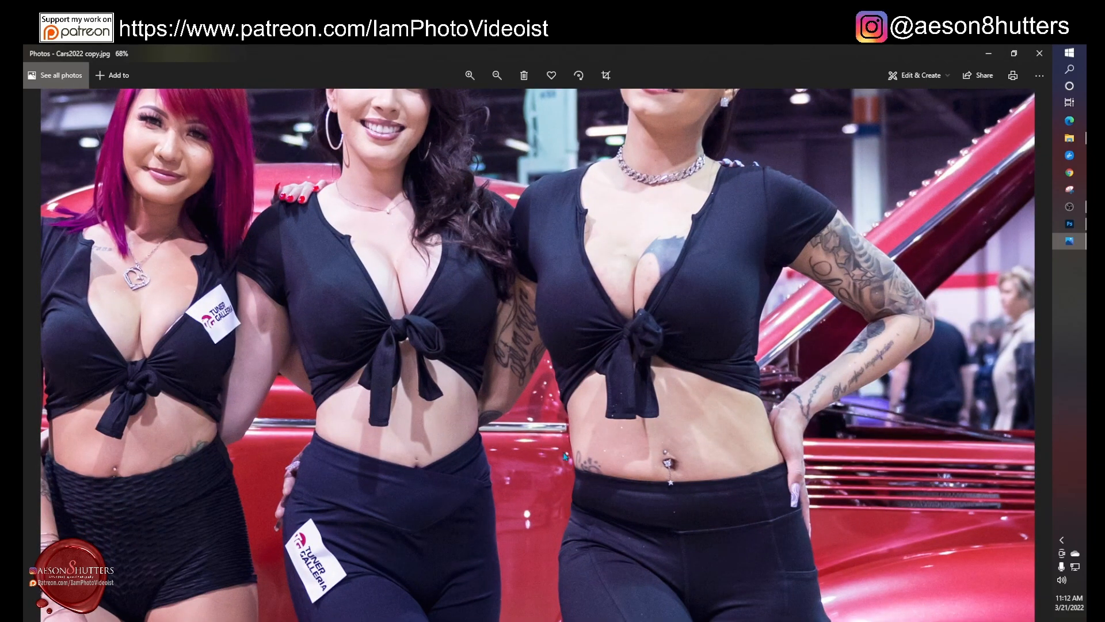
pyautogui.scroll(-5, 570, 403)
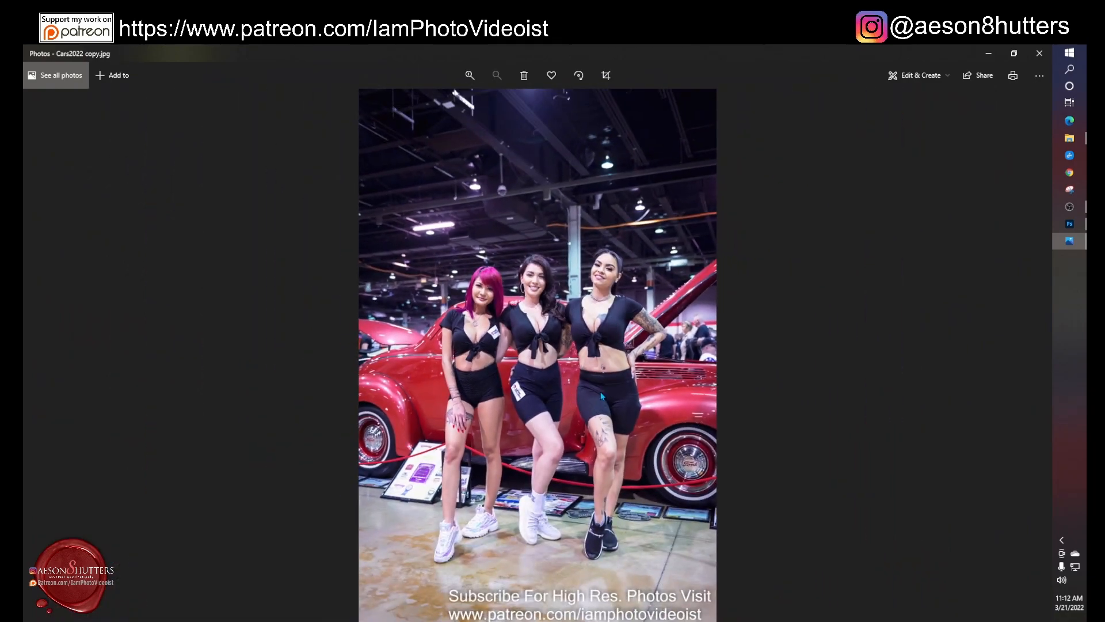
pyautogui.click(1035, 56)
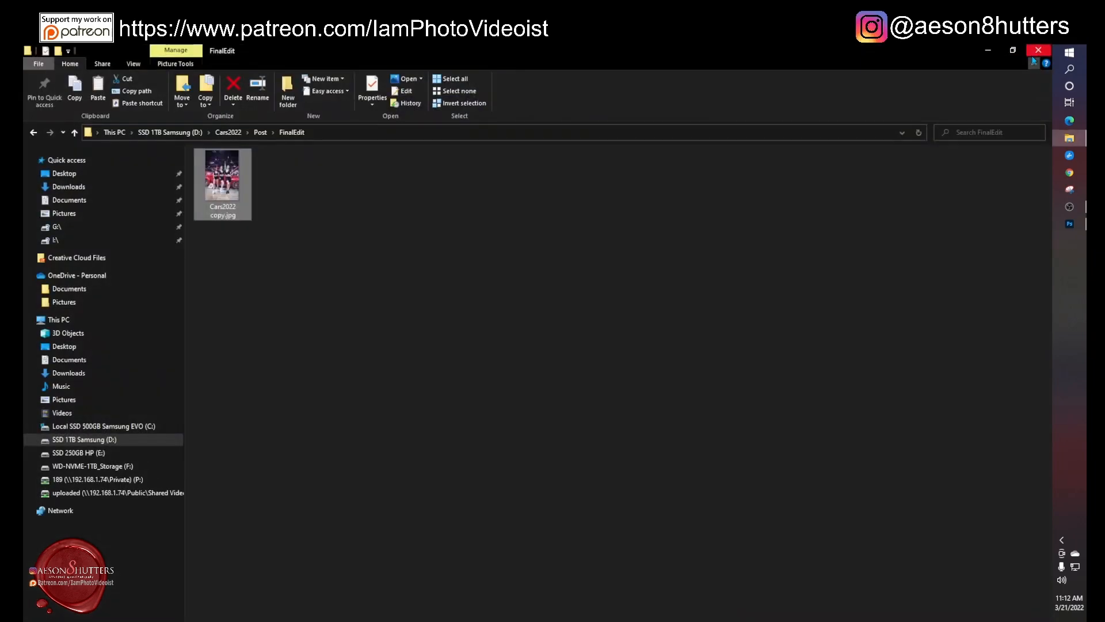
pyautogui.click(1033, 53)
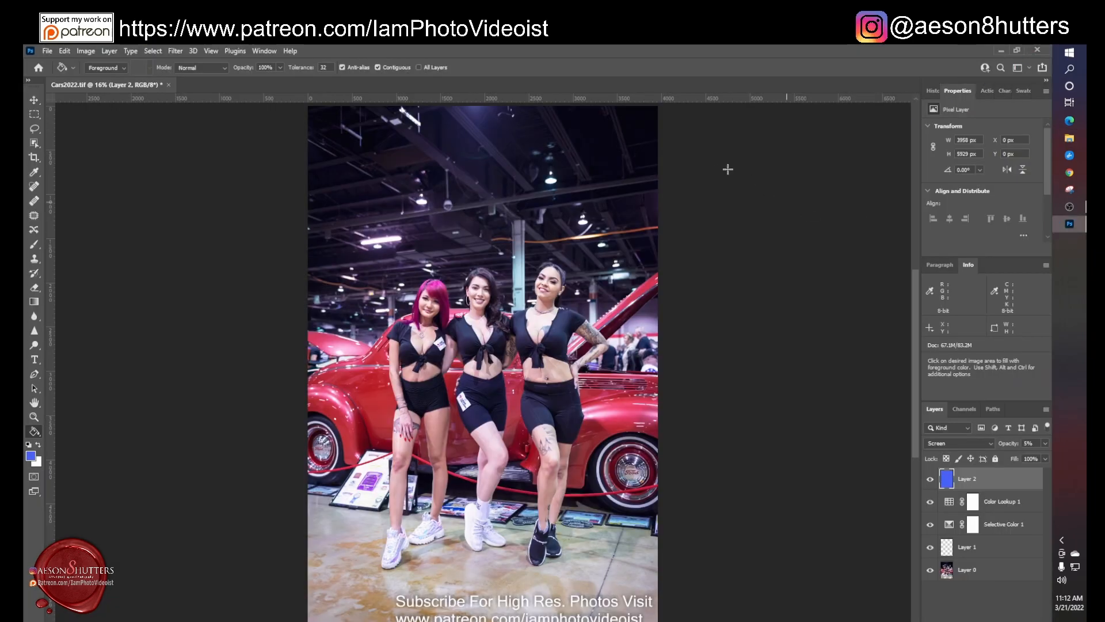